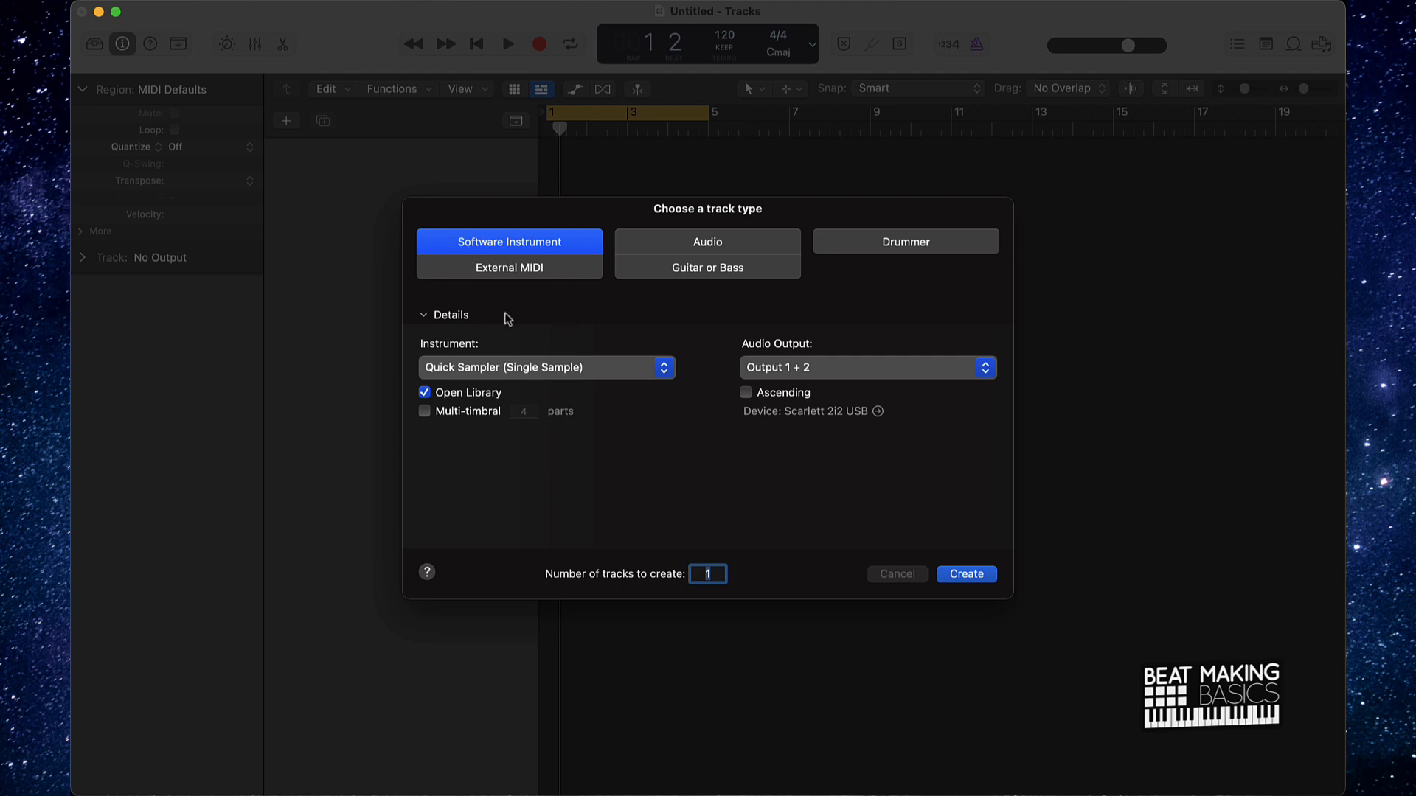
# Create one software instrument track using Quick Sampler (Single Sample) in stereo
pyautogui.click(453, 374)
pyautogui.moveTo(509, 500)
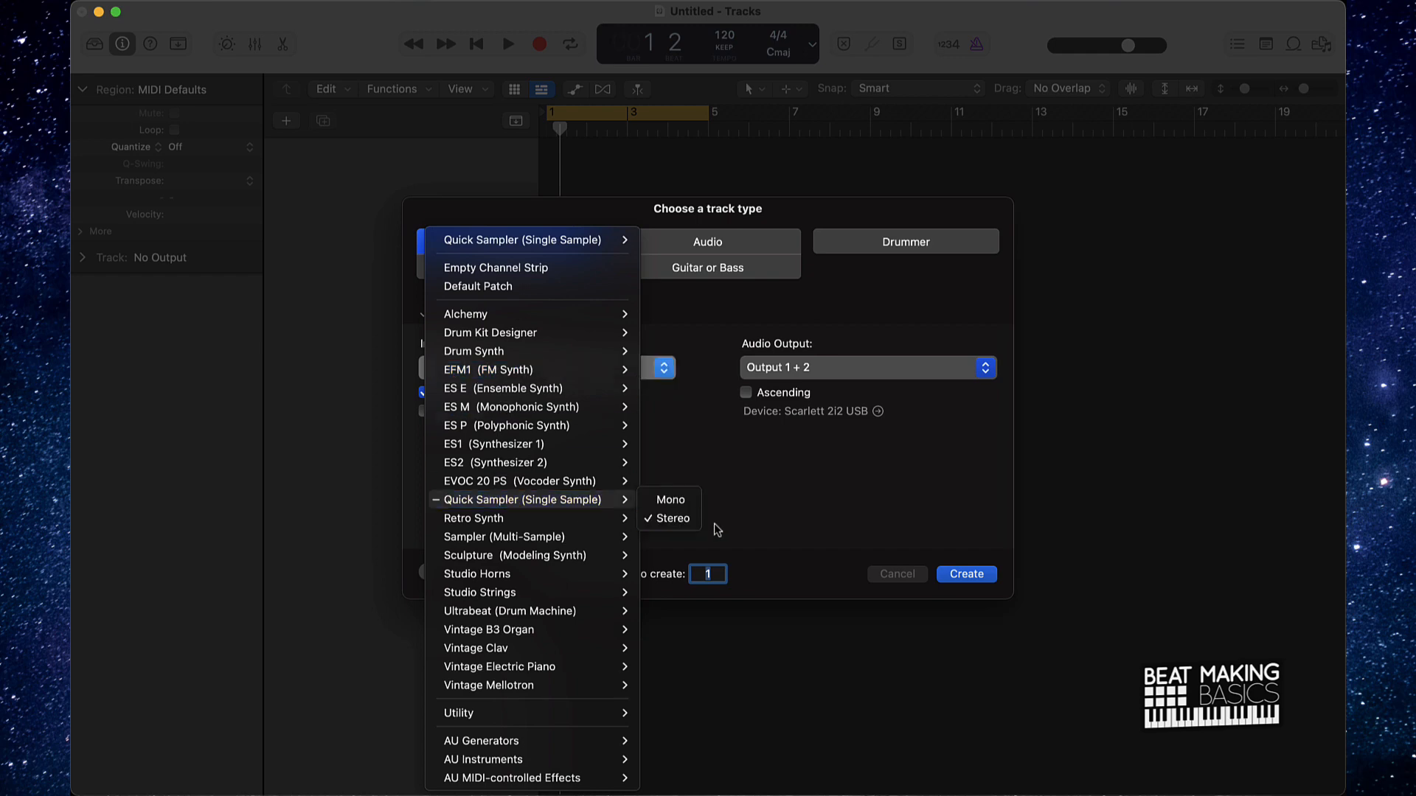
pyautogui.click(756, 526)
pyautogui.click(983, 582)
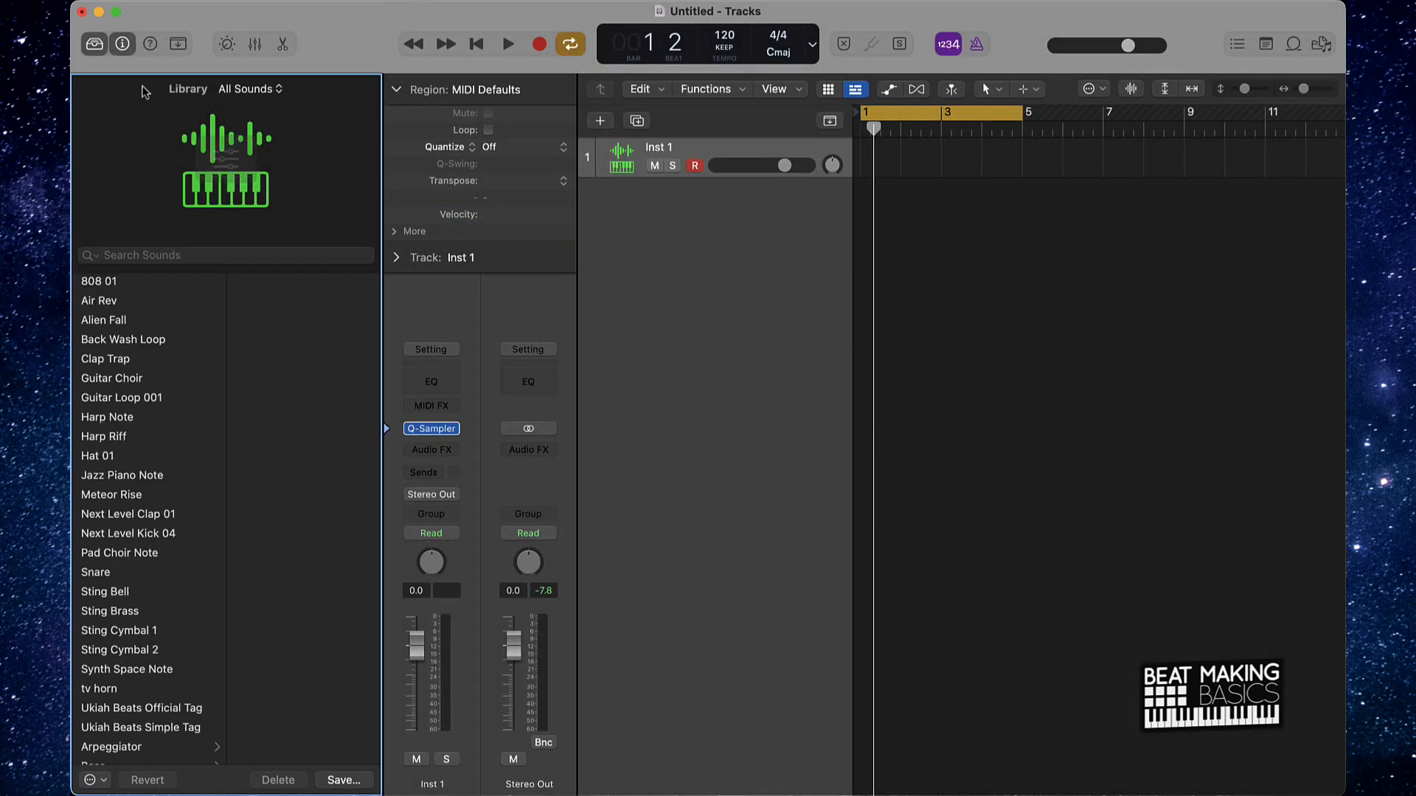
# Hide the sound Library while keeping the inspector open
pyautogui.click(123, 43)
pyautogui.click(123, 44)
pyautogui.click(84, 45)
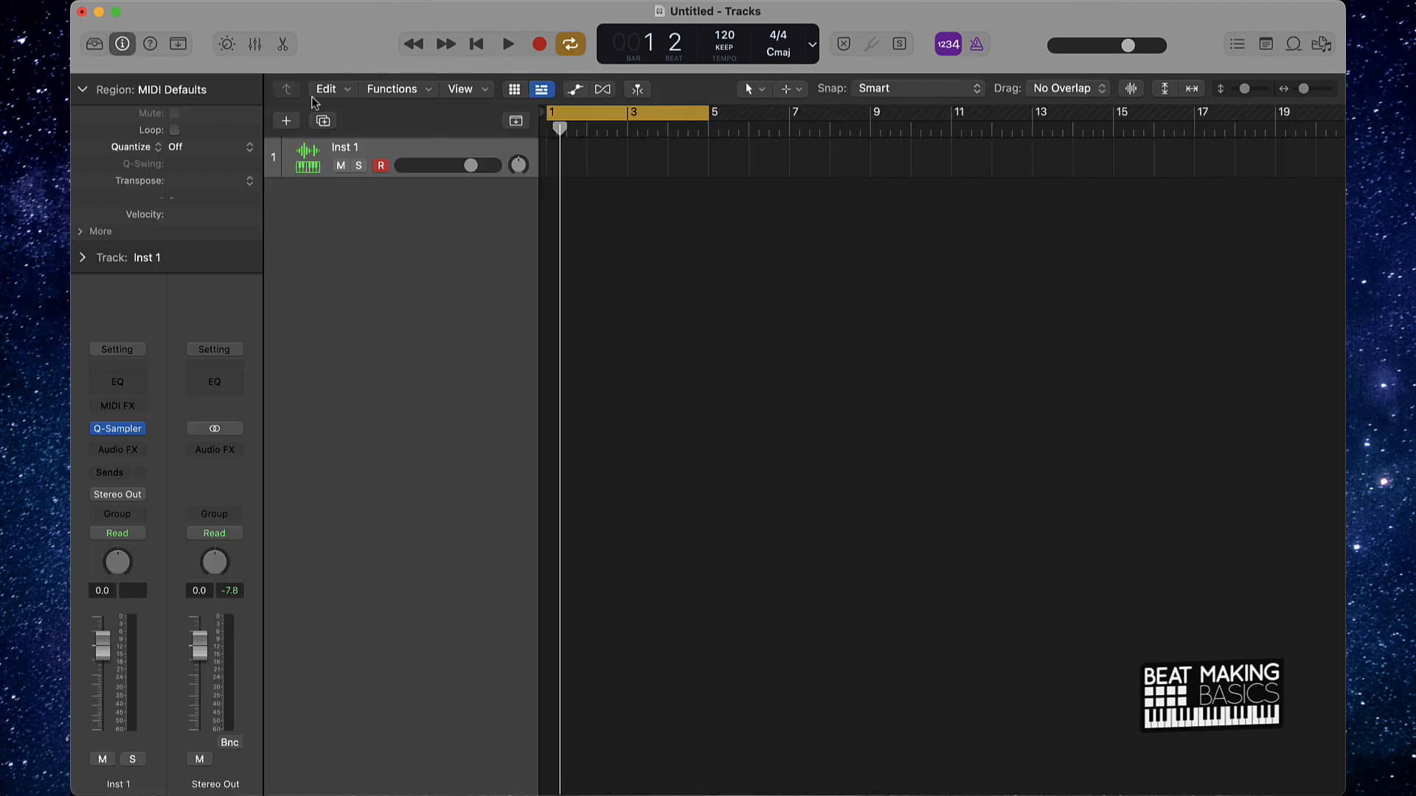
# Load Trap Piano 14.wav from the Trap Piano WAV folder into the Inst 1 track's Quick Sampler
pyautogui.click(114, 428)
pyautogui.moveTo(1079, 134); pyautogui.dragTo(679, 132)
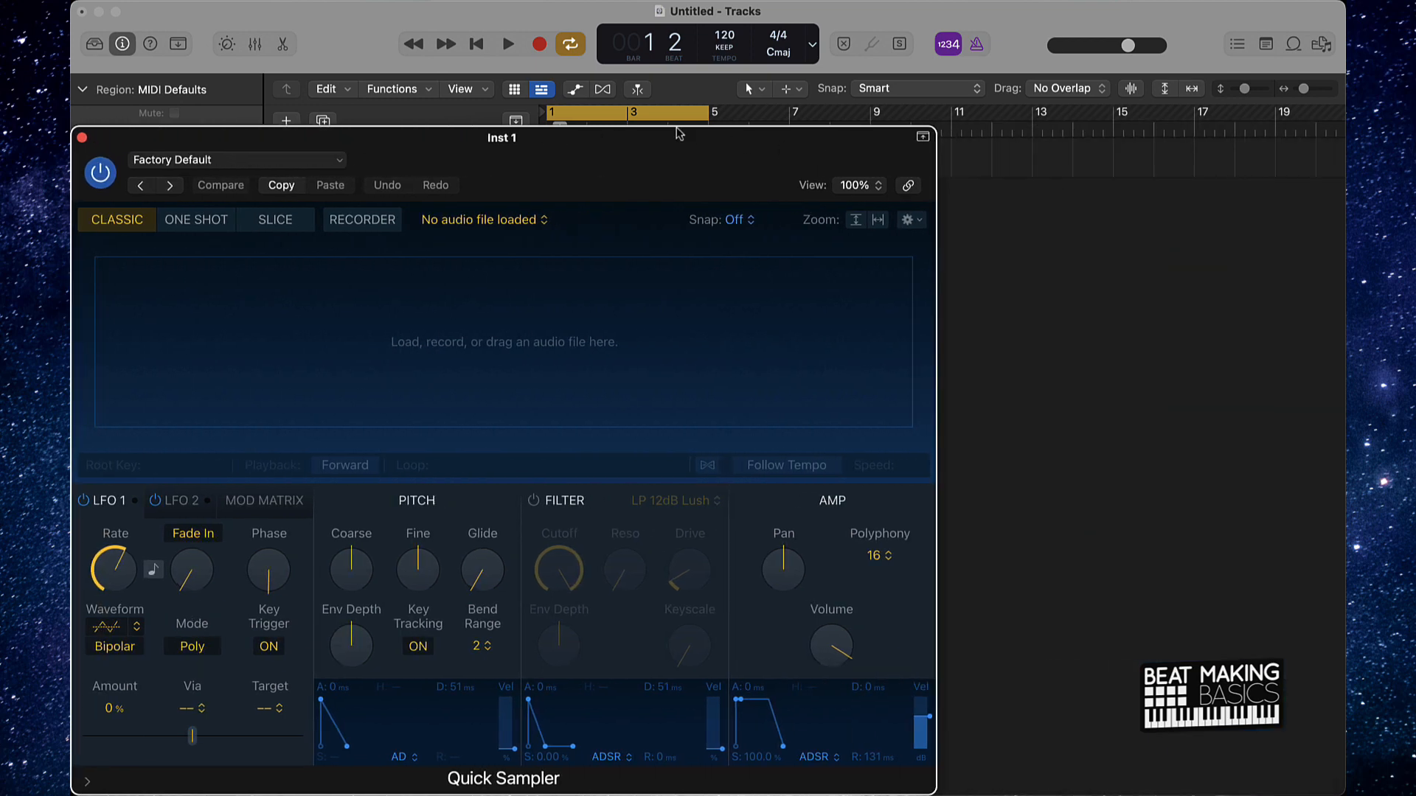
pyautogui.click(1319, 46)
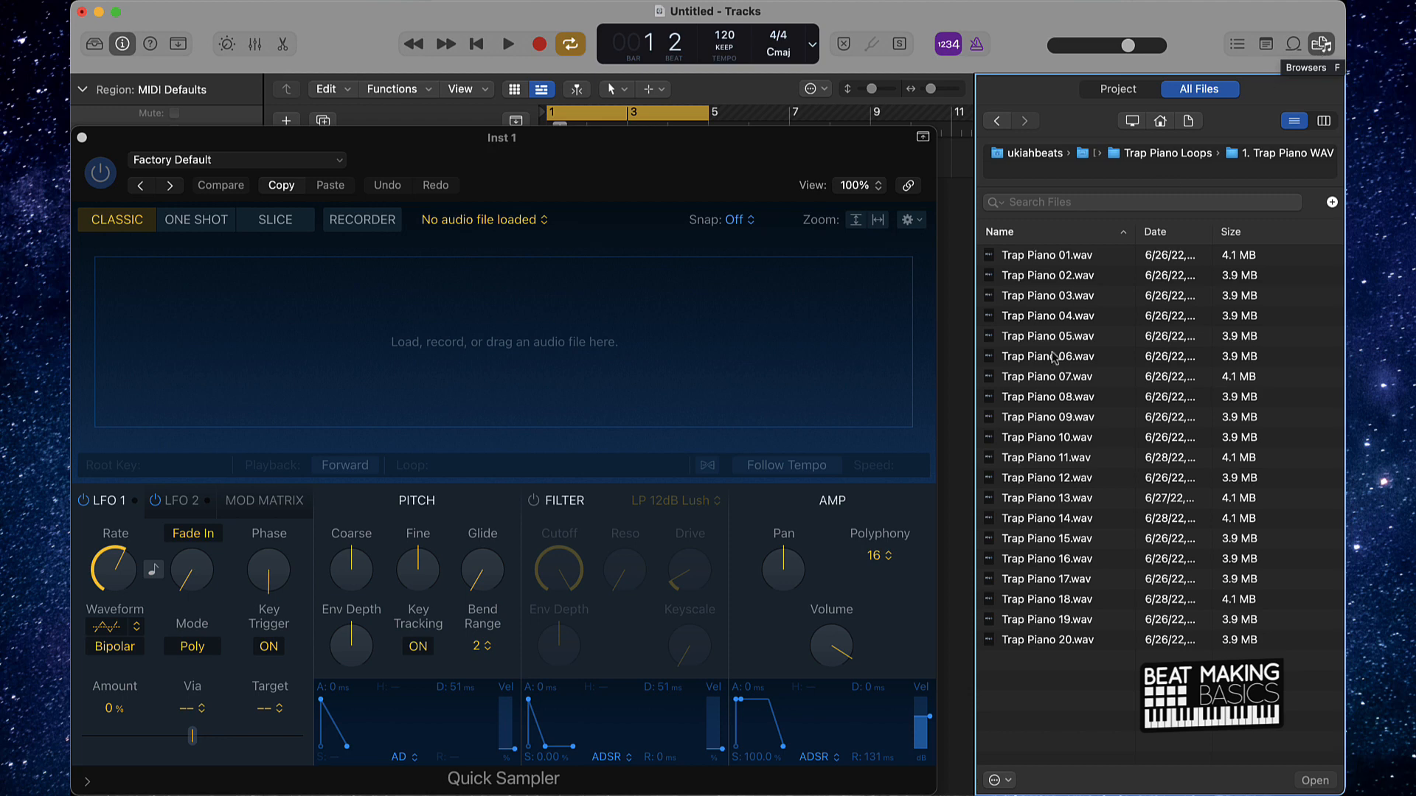
pyautogui.moveTo(1043, 523); pyautogui.dragTo(354, 328)
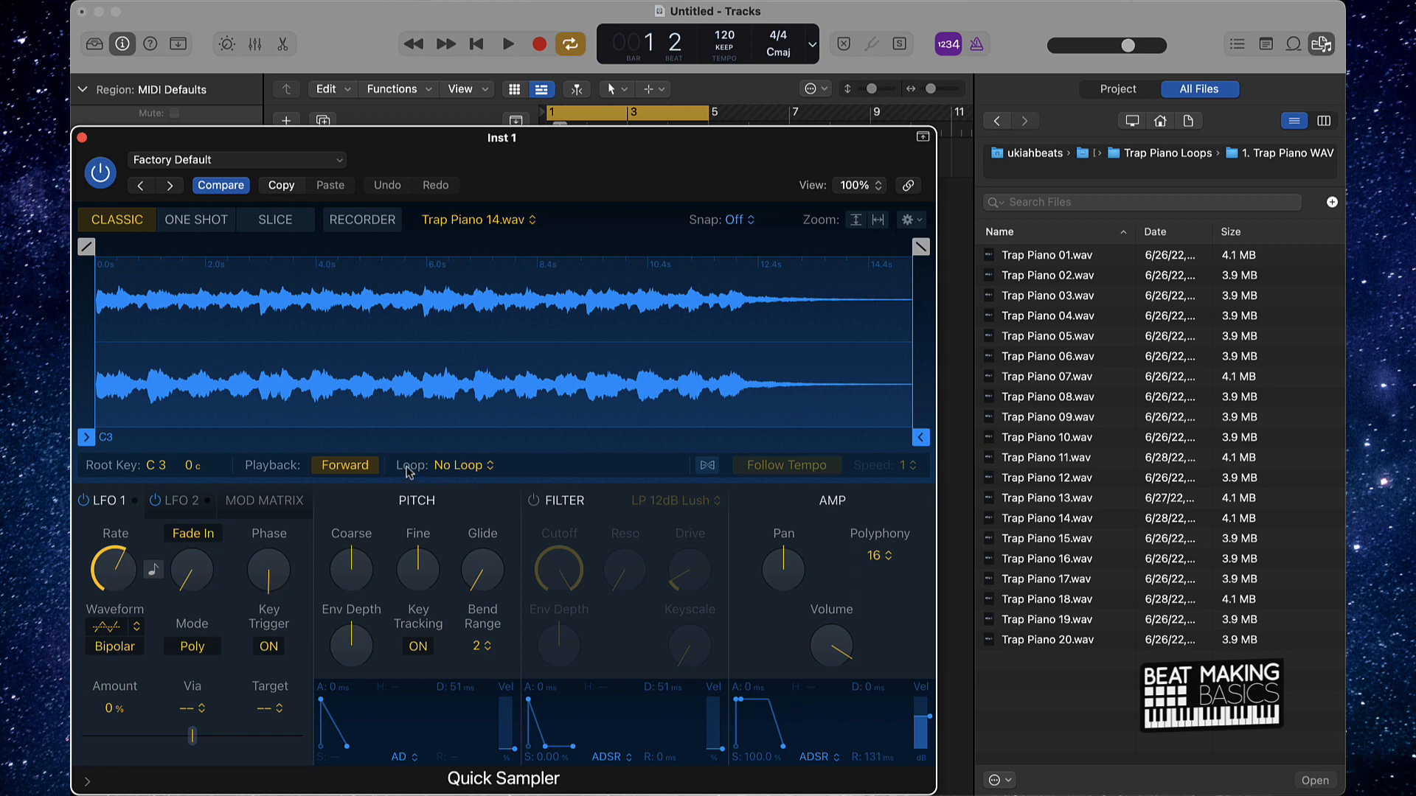
# Set the piano sample to reverse playback with Follow Tempo on, trim its end to about 17 1 46, and close the sampler
pyautogui.click(341, 466)
pyautogui.click(708, 469)
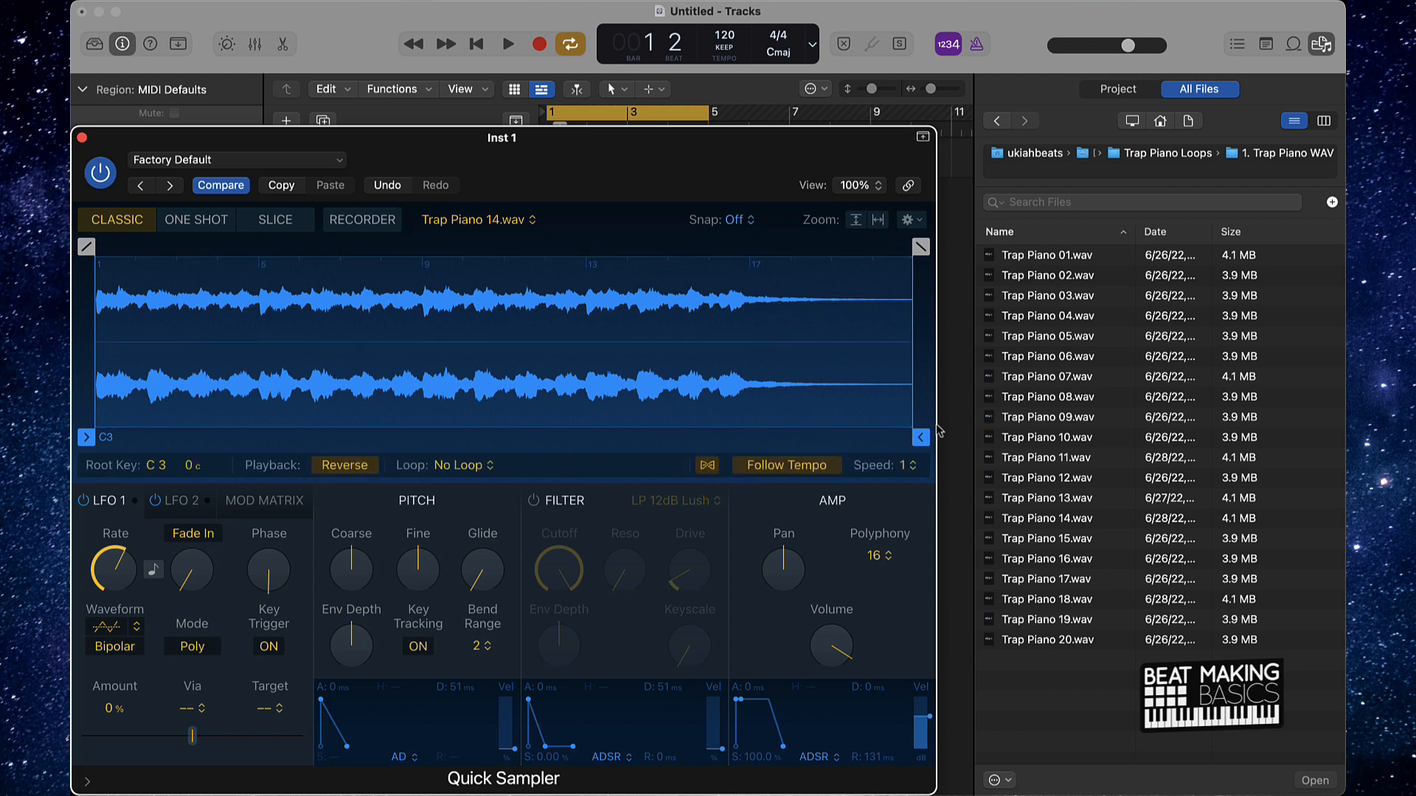
pyautogui.moveTo(921, 437); pyautogui.dragTo(750, 435)
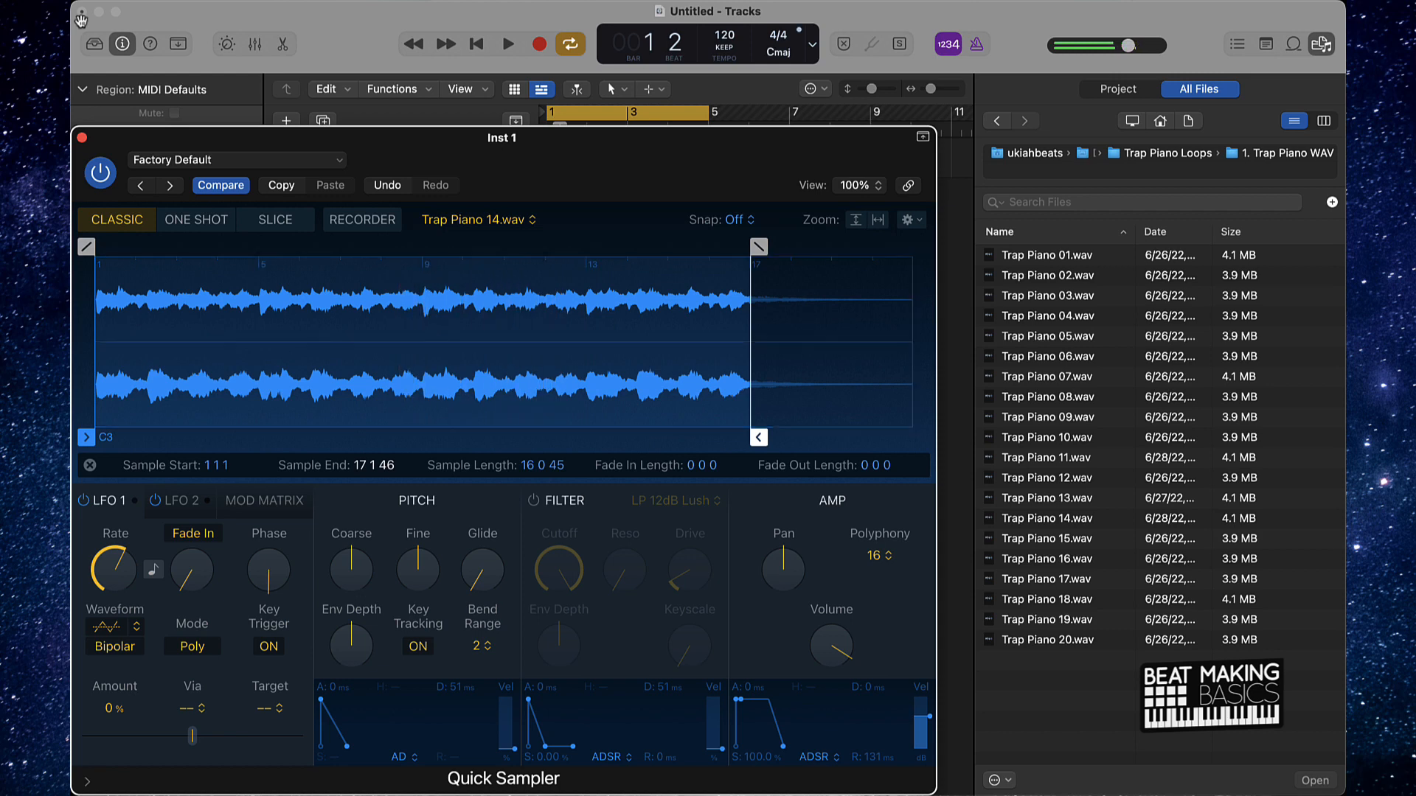
pyautogui.click(82, 138)
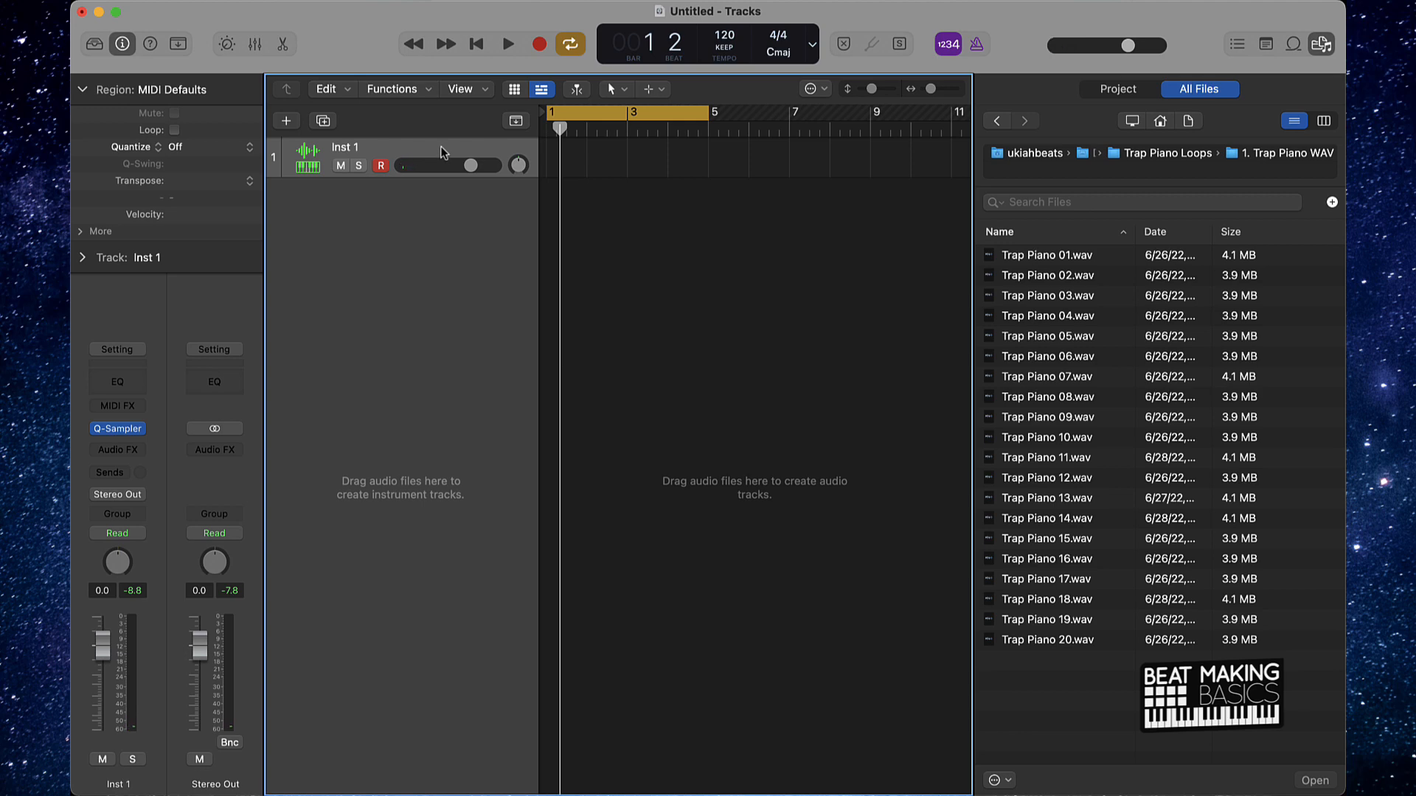
# Duplicate the Inst 1 track with its settings and open the new track's Quick Sampler clear of the file browser
pyautogui.press('super+d')
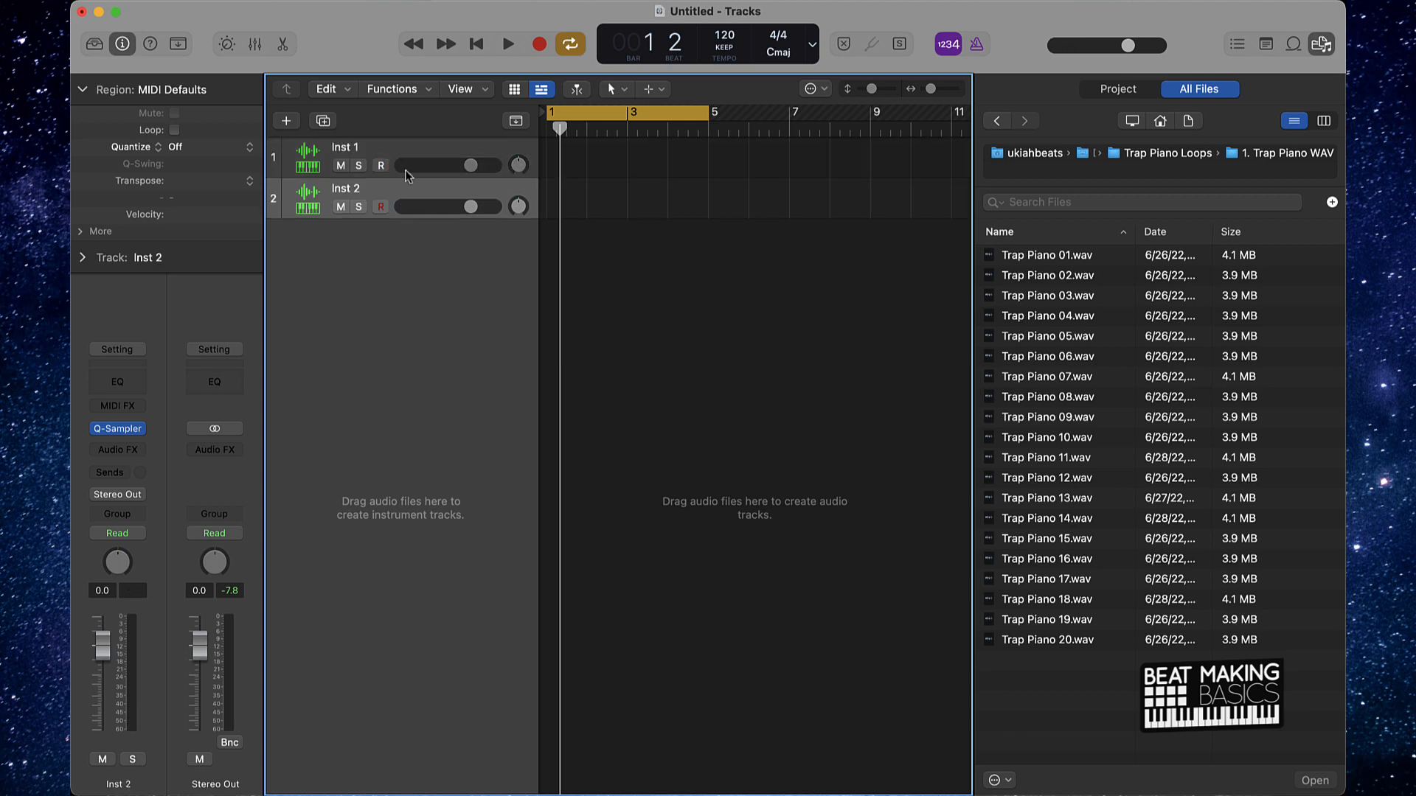
pyautogui.click(117, 429)
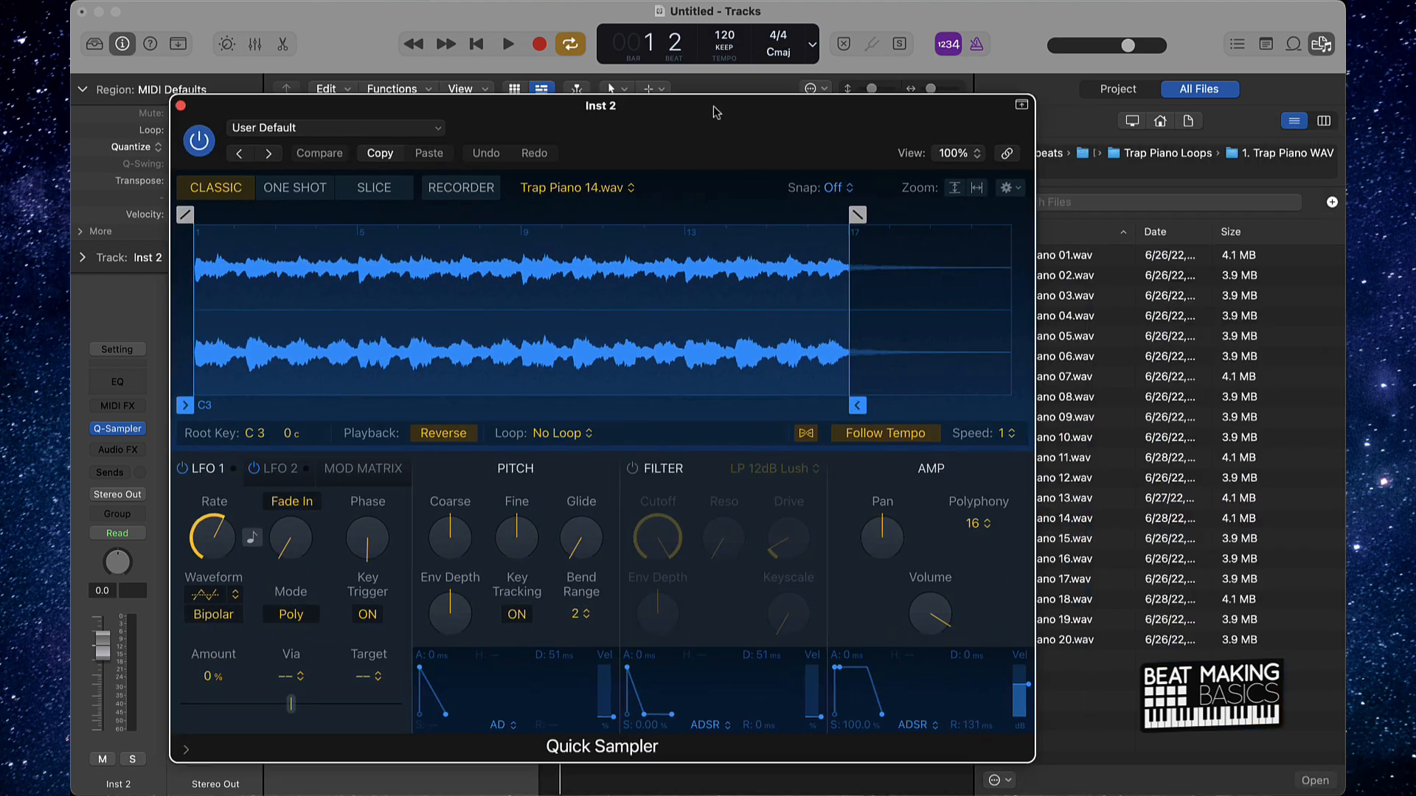
pyautogui.moveTo(712, 113); pyautogui.dragTo(657, 107)
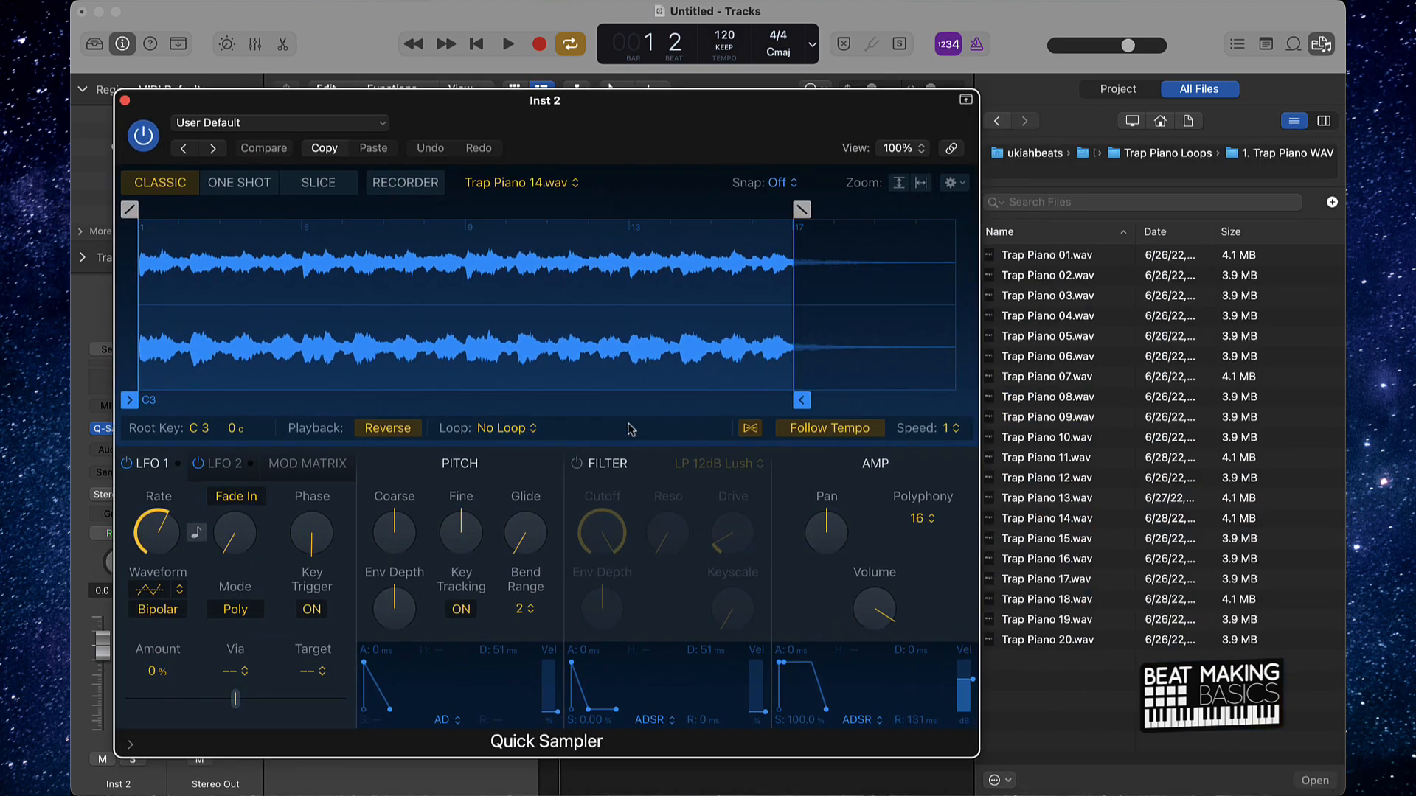
pyautogui.moveTo(860, 89); pyautogui.dragTo(838, 71)
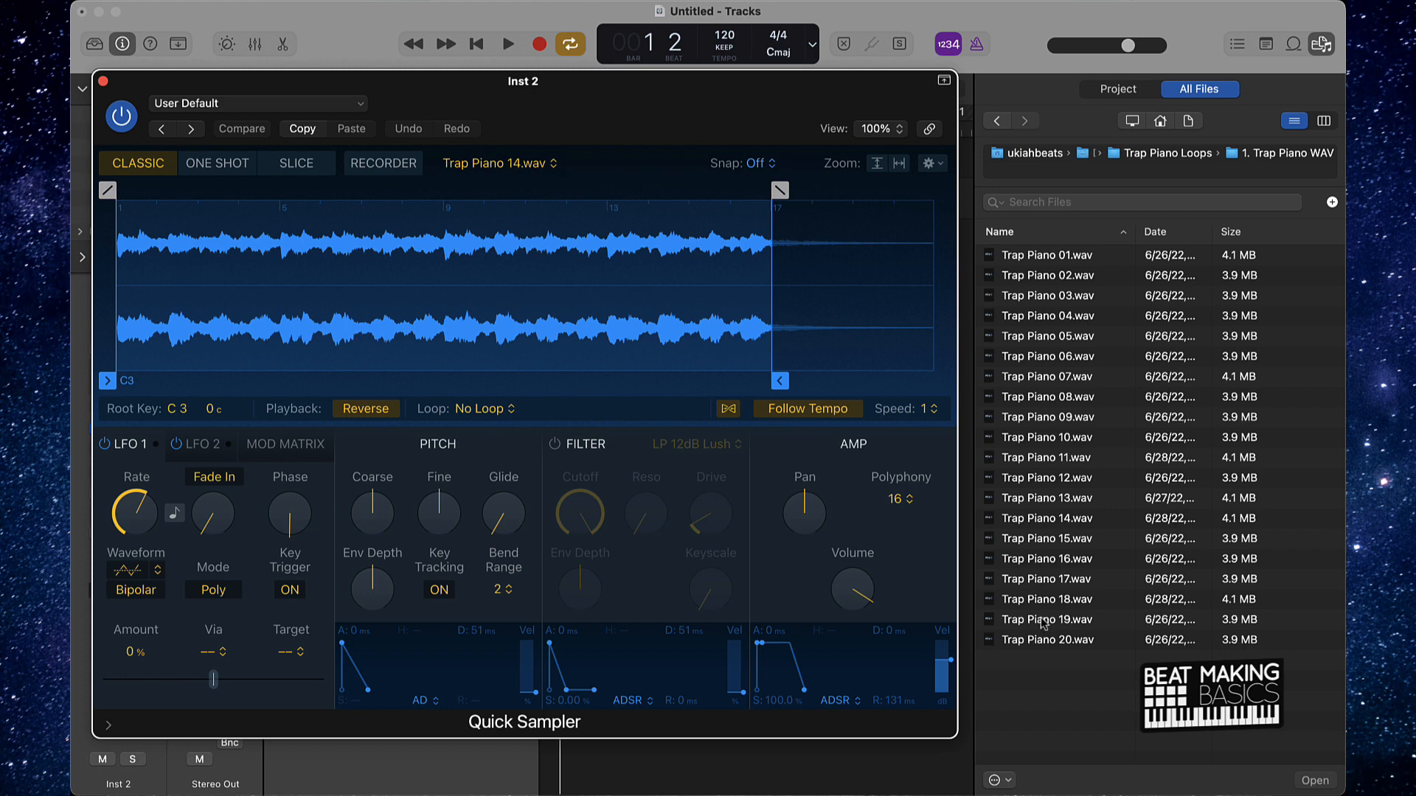
# Try Trap Piano 19.wav in the second track's Quick Sampler, with its end trimmed to about 17 1 5
pyautogui.moveTo(1047, 623); pyautogui.dragTo(330, 339)
pyautogui.moveTo(923, 384); pyautogui.dragTo(770, 372)
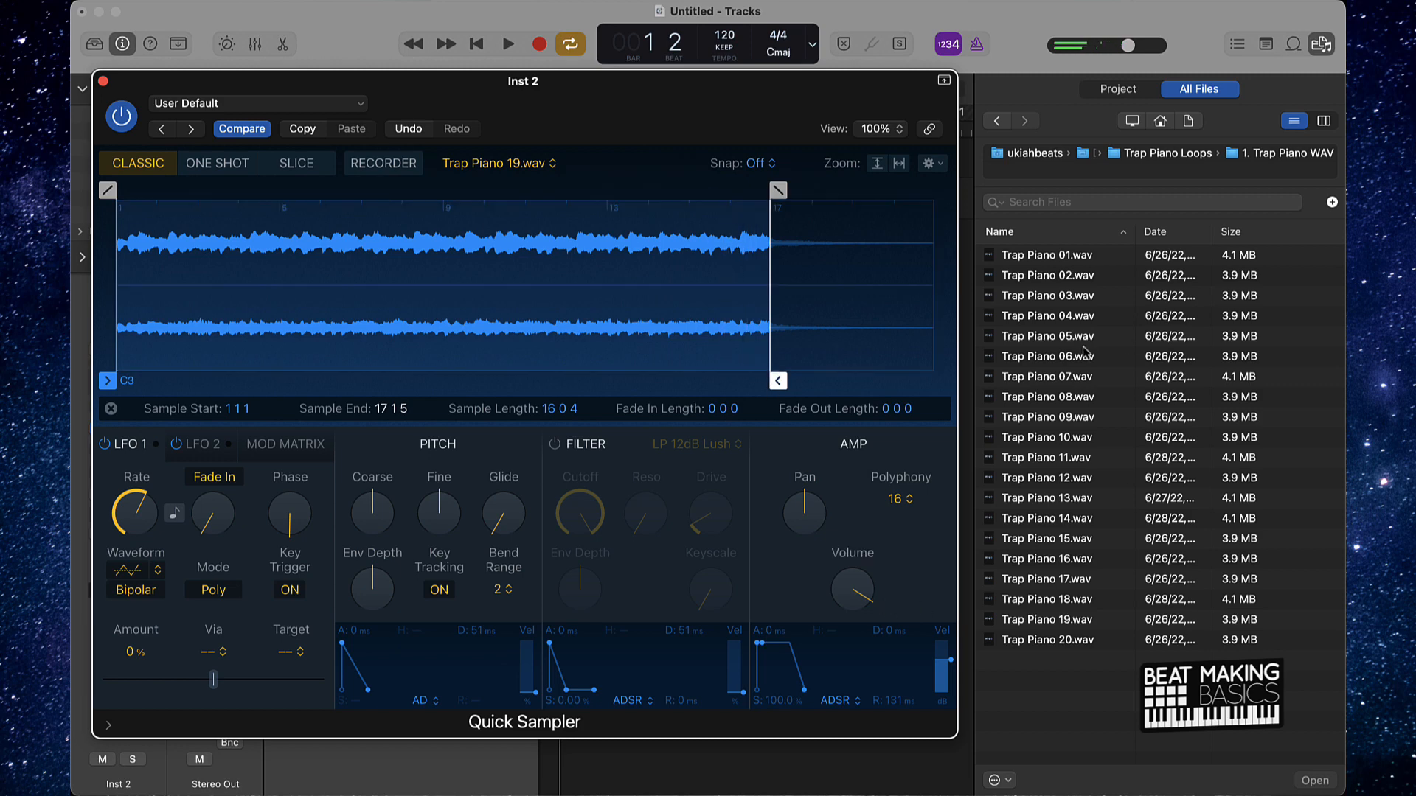
# Load Trap Piano 06.wav into the second track's sampler, trim its end to about 17 1 43, and close the browser and sampler
pyautogui.moveTo(1083, 353); pyautogui.dragTo(813, 350)
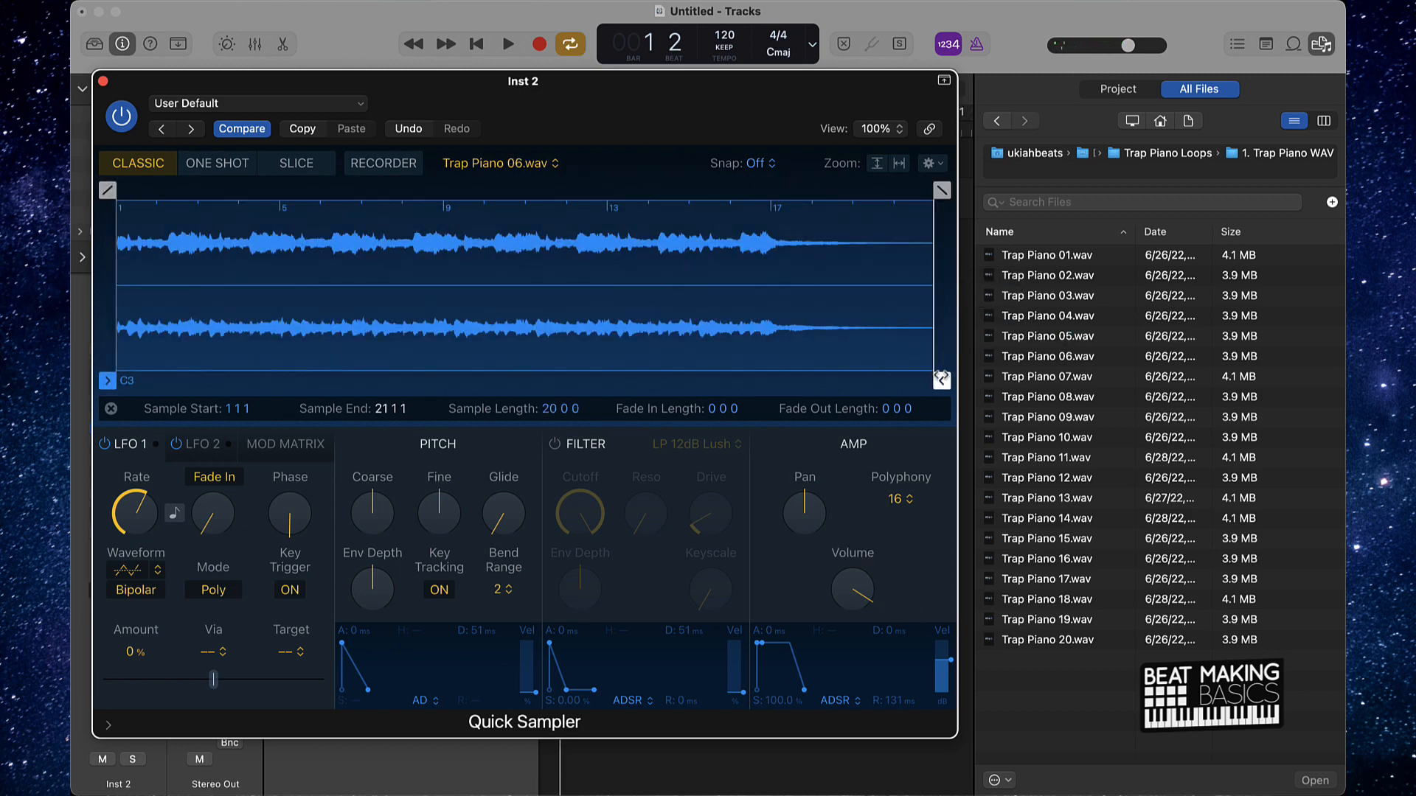
pyautogui.moveTo(941, 377); pyautogui.dragTo(771, 376)
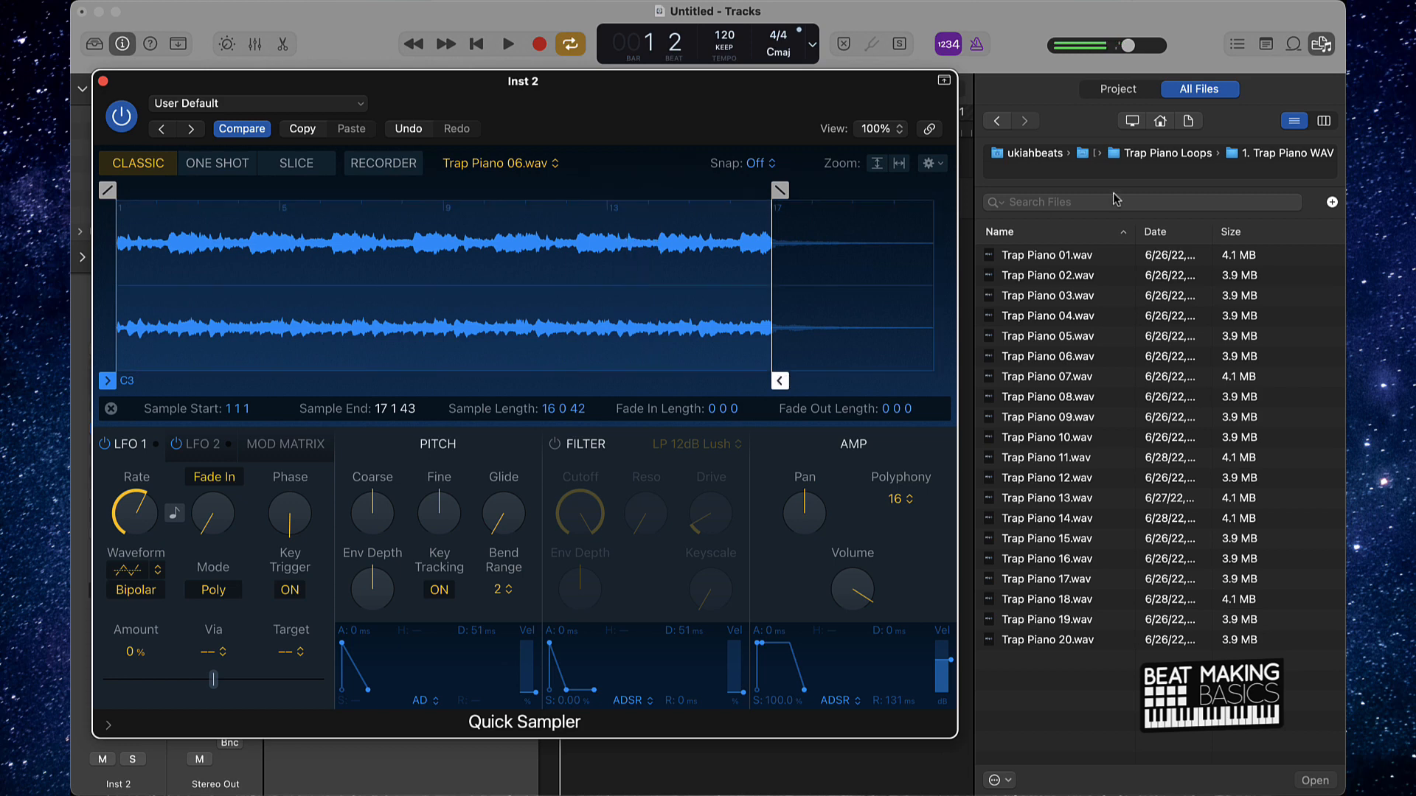
pyautogui.click(1320, 46)
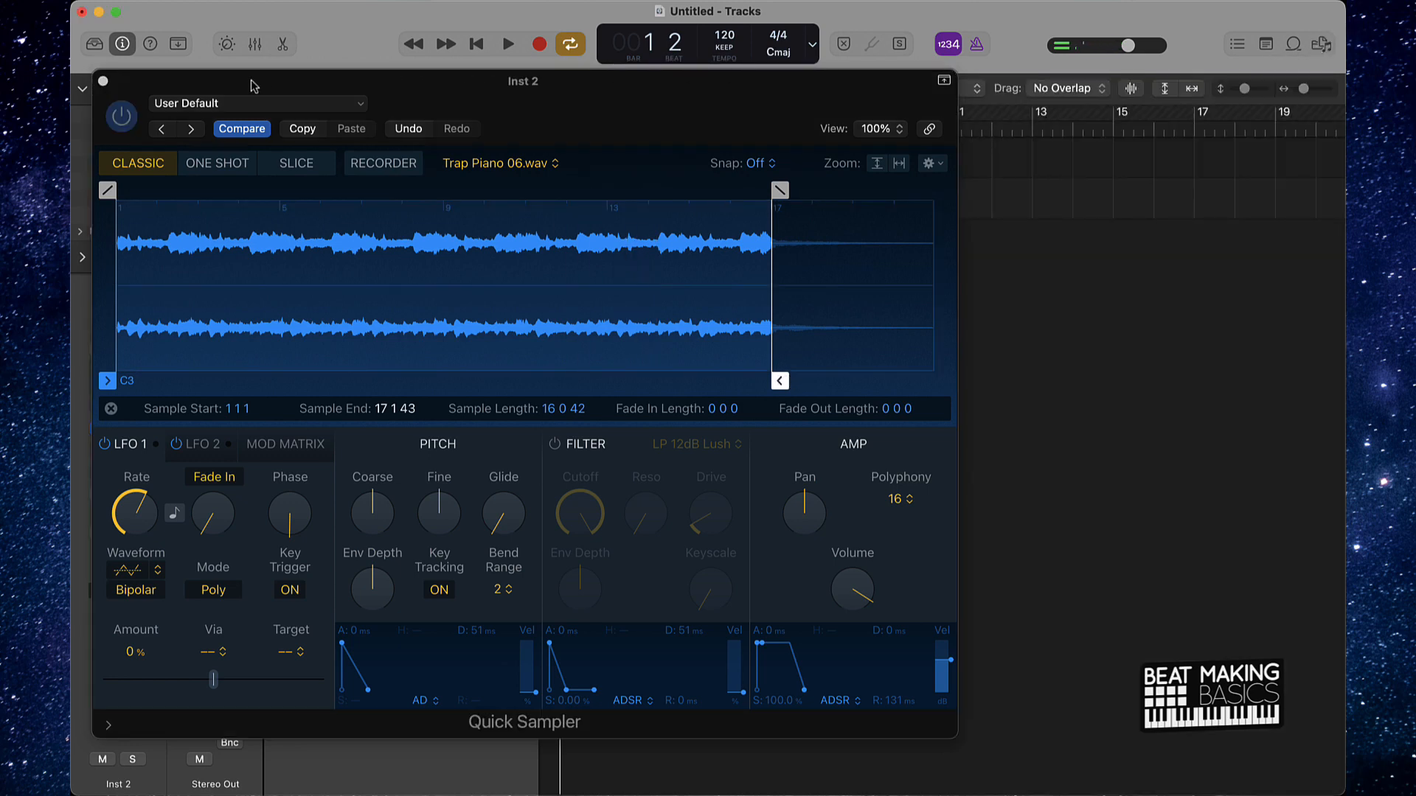
pyautogui.moveTo(329, 88); pyautogui.dragTo(611, 247)
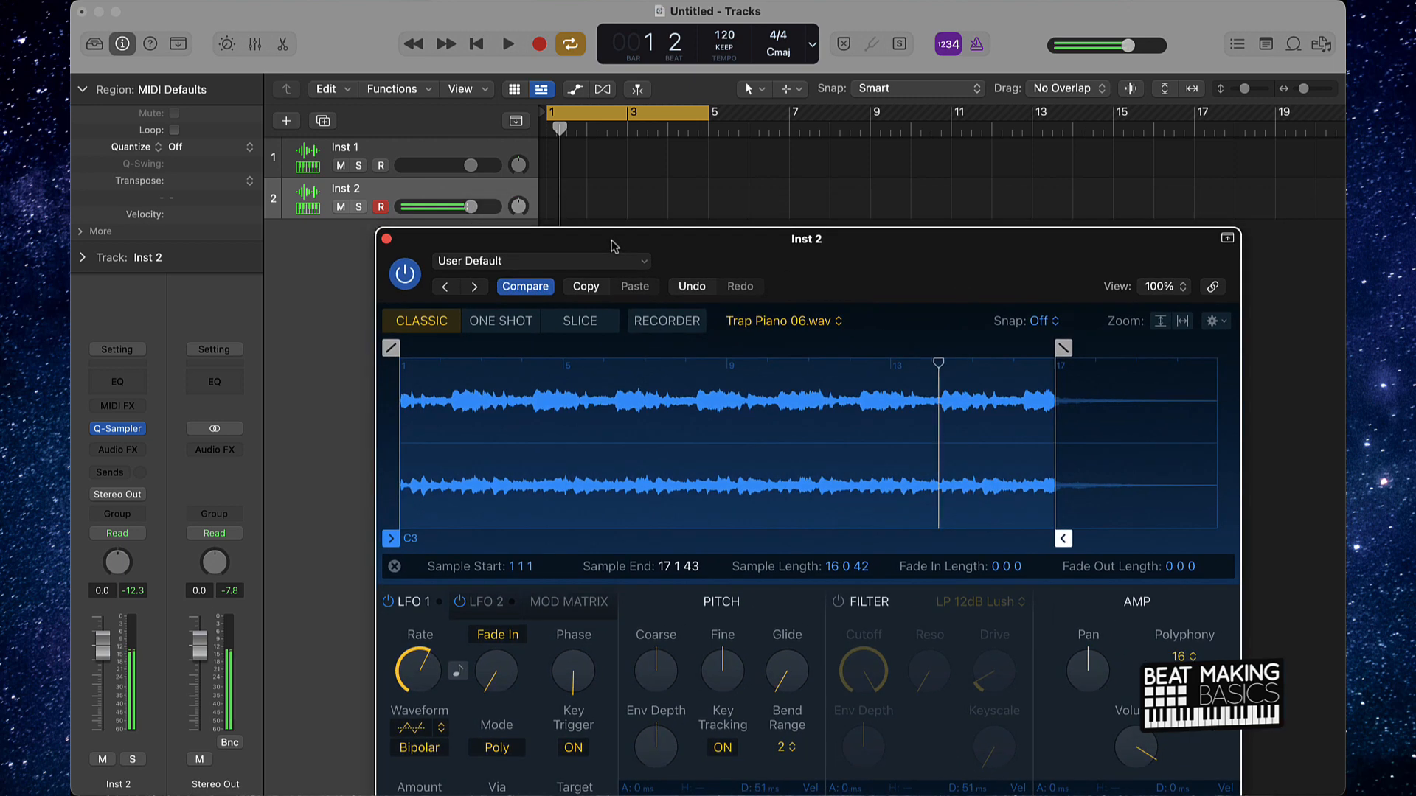
pyautogui.click(386, 238)
# Select the Inst 1 track and show the on-screen piano keyboard, widened and placed lower over the empty track area
pyautogui.click(367, 143)
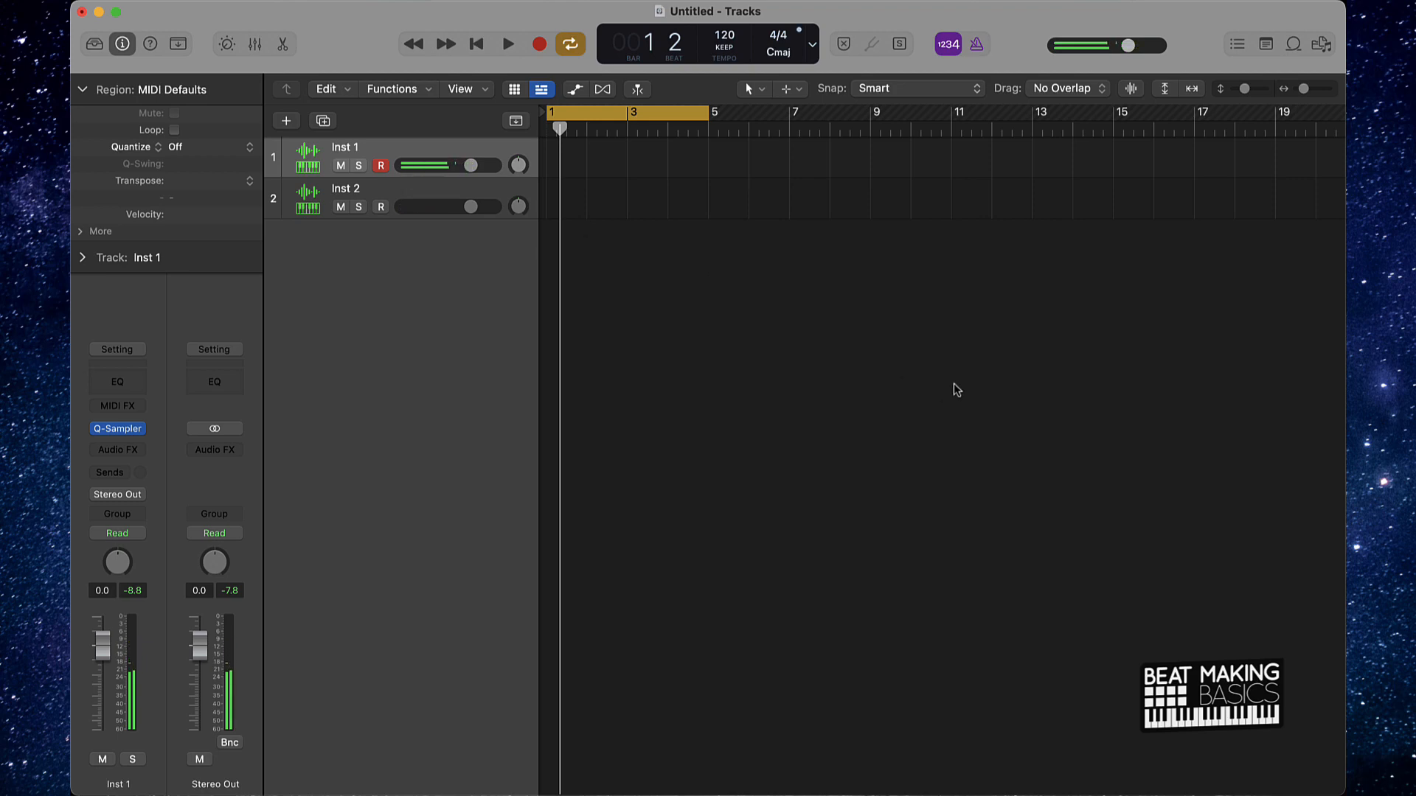
pyautogui.press('super+k')
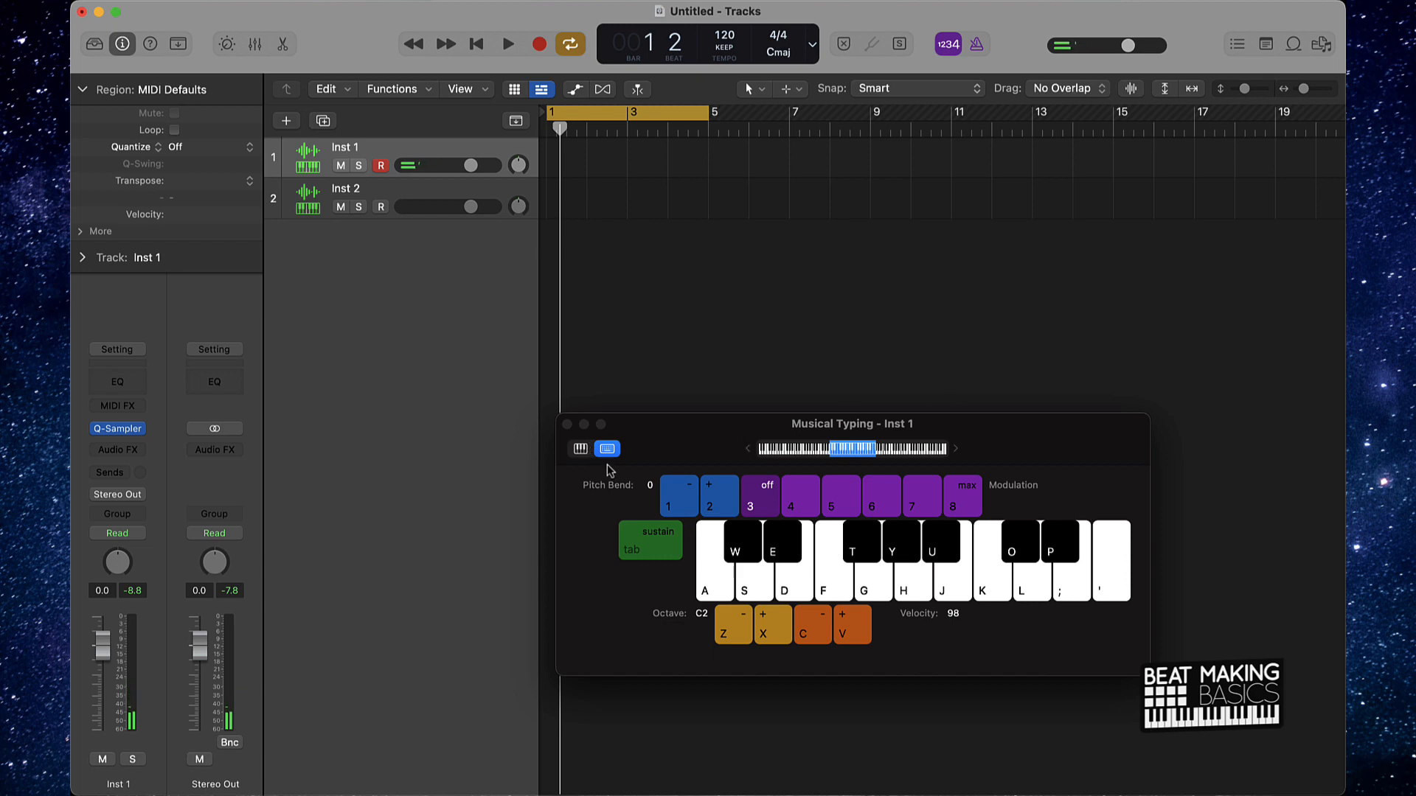
pyautogui.click(581, 449)
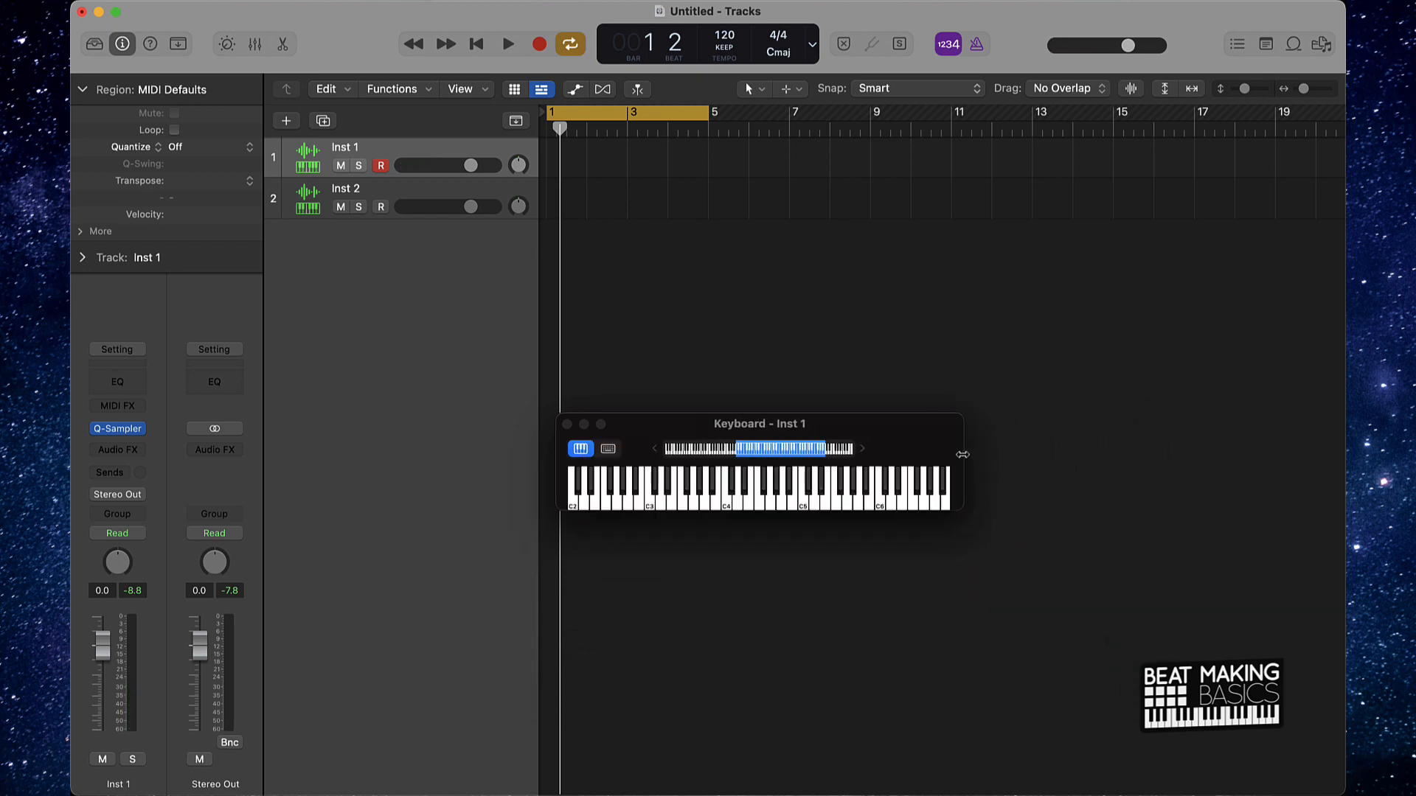
pyautogui.moveTo(962, 455); pyautogui.dragTo(1114, 455)
pyautogui.moveTo(1014, 455); pyautogui.dragTo(1023, 582)
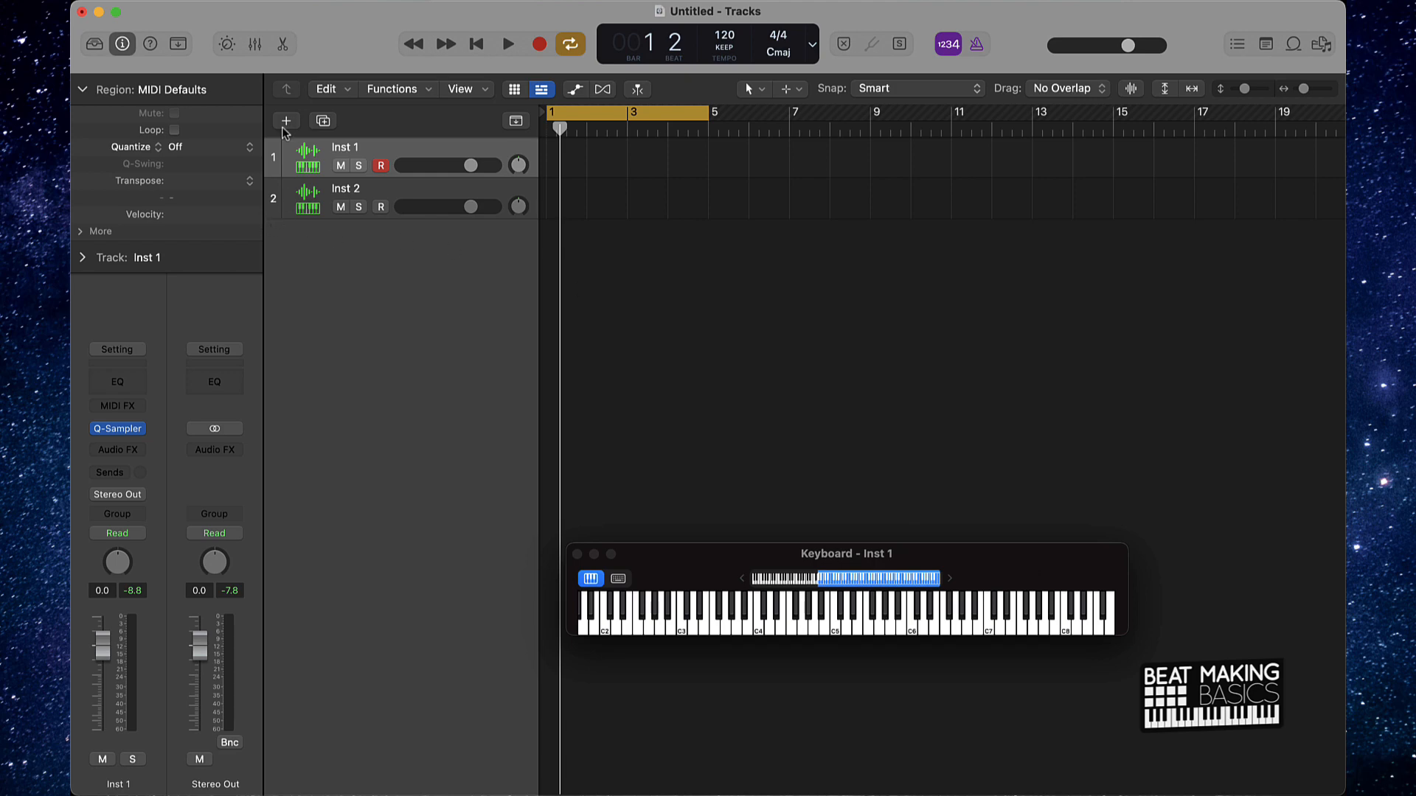
# Add a third software instrument track with Quick Sampler (Single Sample) below Inst 2
pyautogui.click(309, 210)
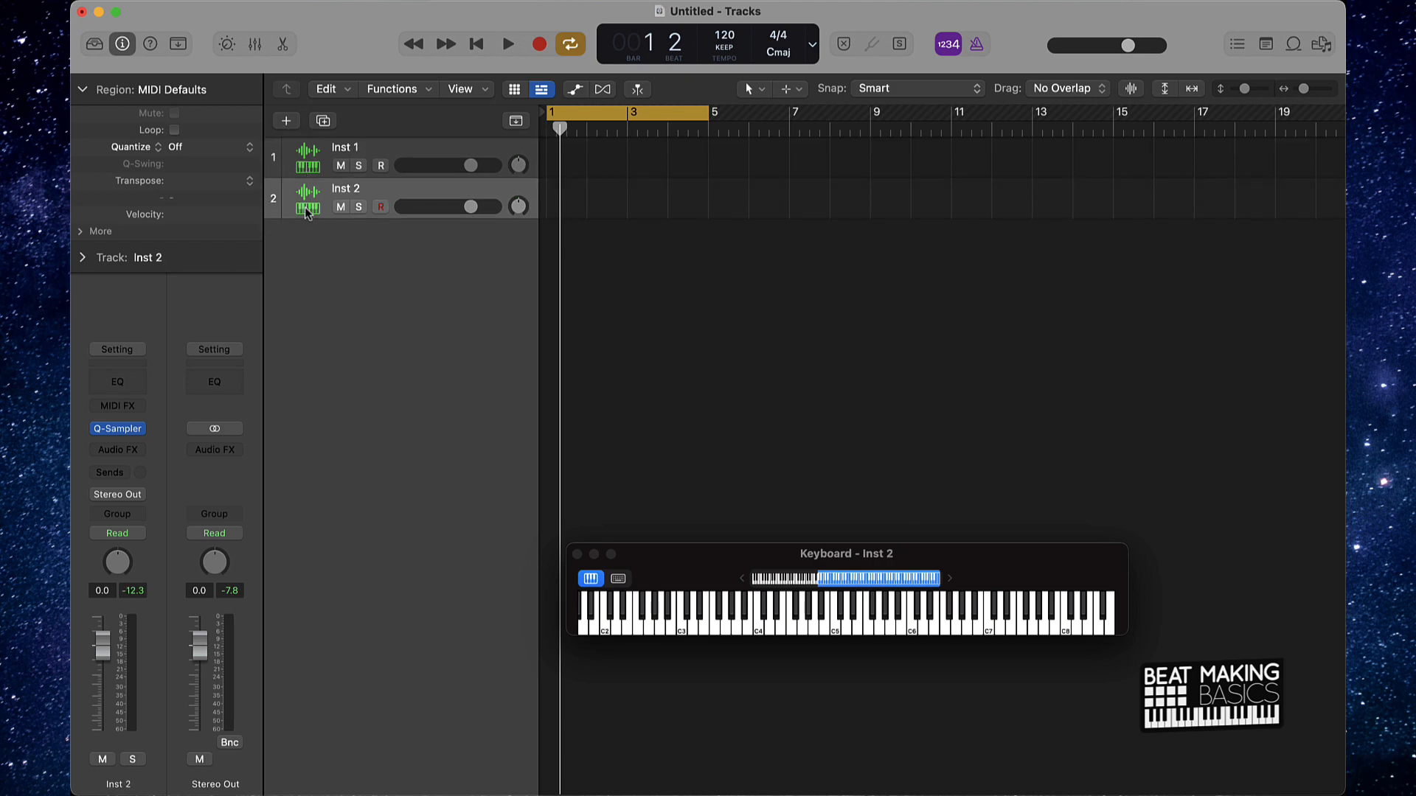
pyautogui.click(285, 122)
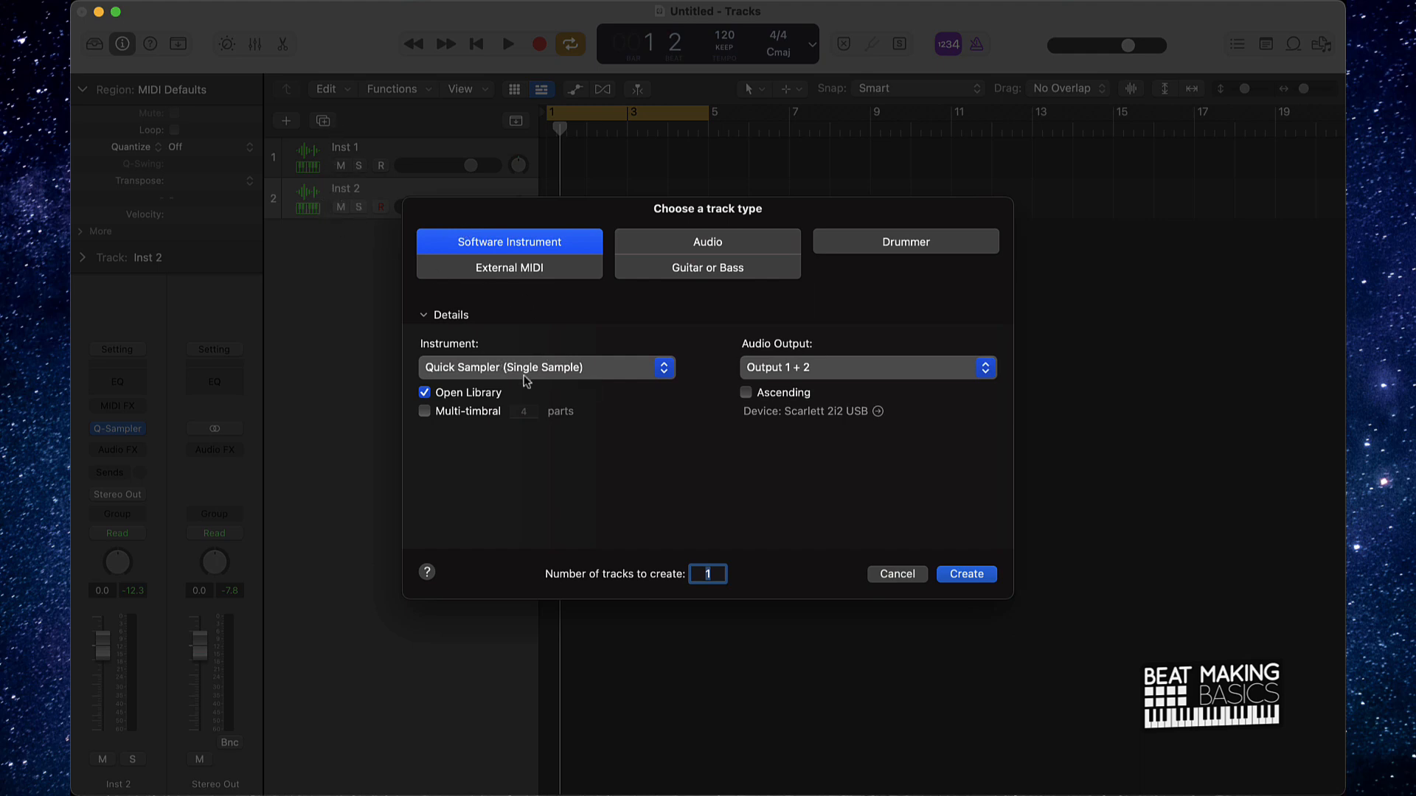
pyautogui.click(967, 575)
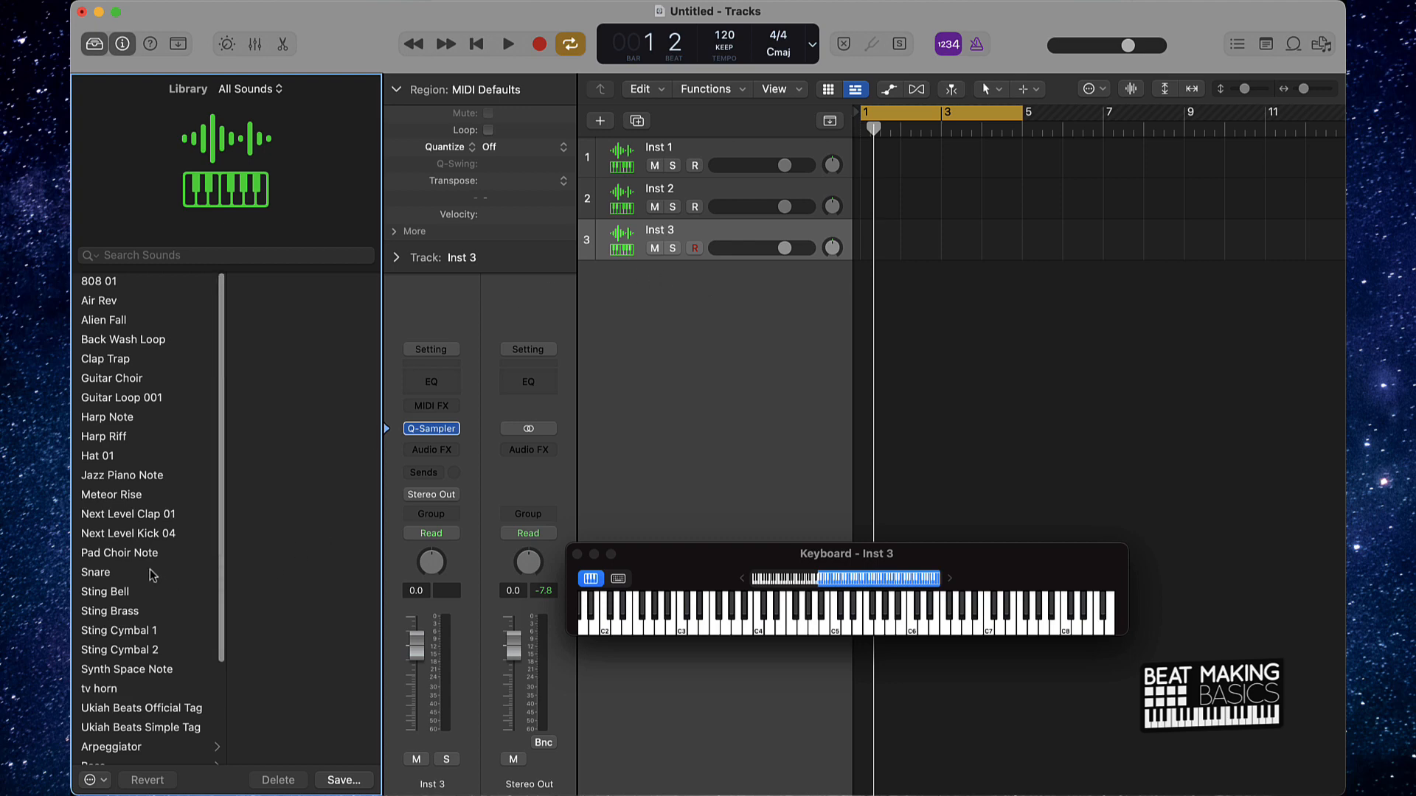
# Load the Clap Trap sound from the Library into the third track's Quick Sampler and close the plug-in window
pyautogui.click(431, 428)
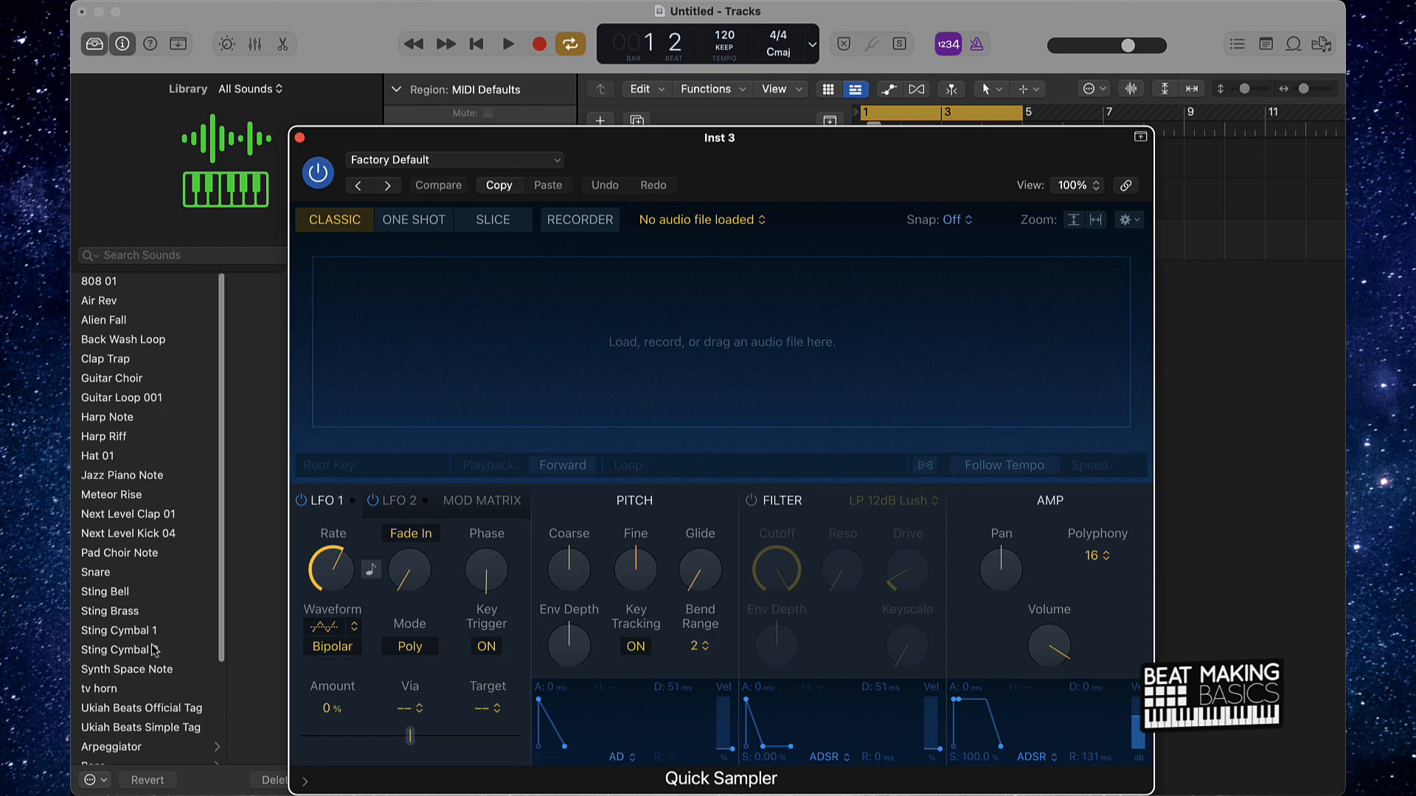
pyautogui.scroll(-1, 153, 650)
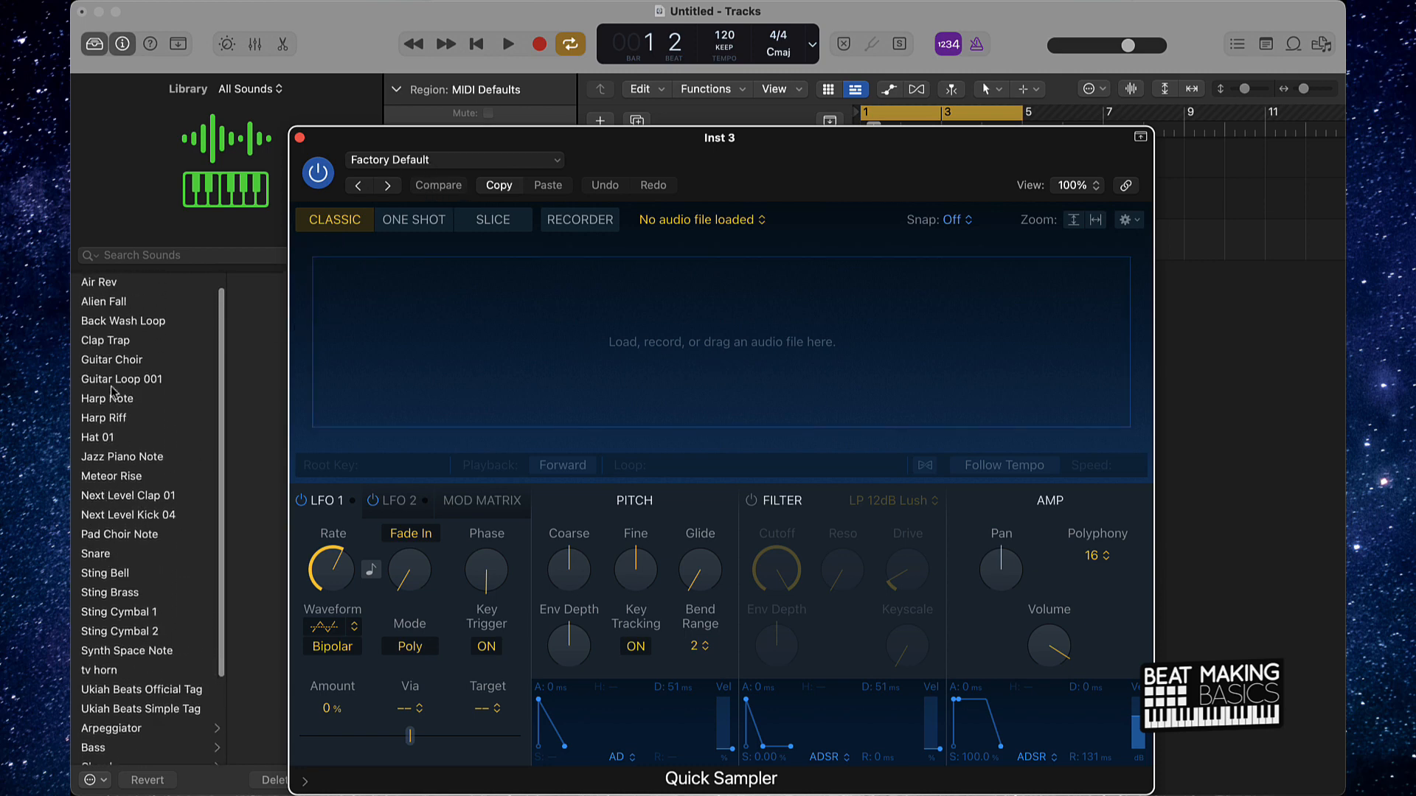
pyautogui.click(122, 343)
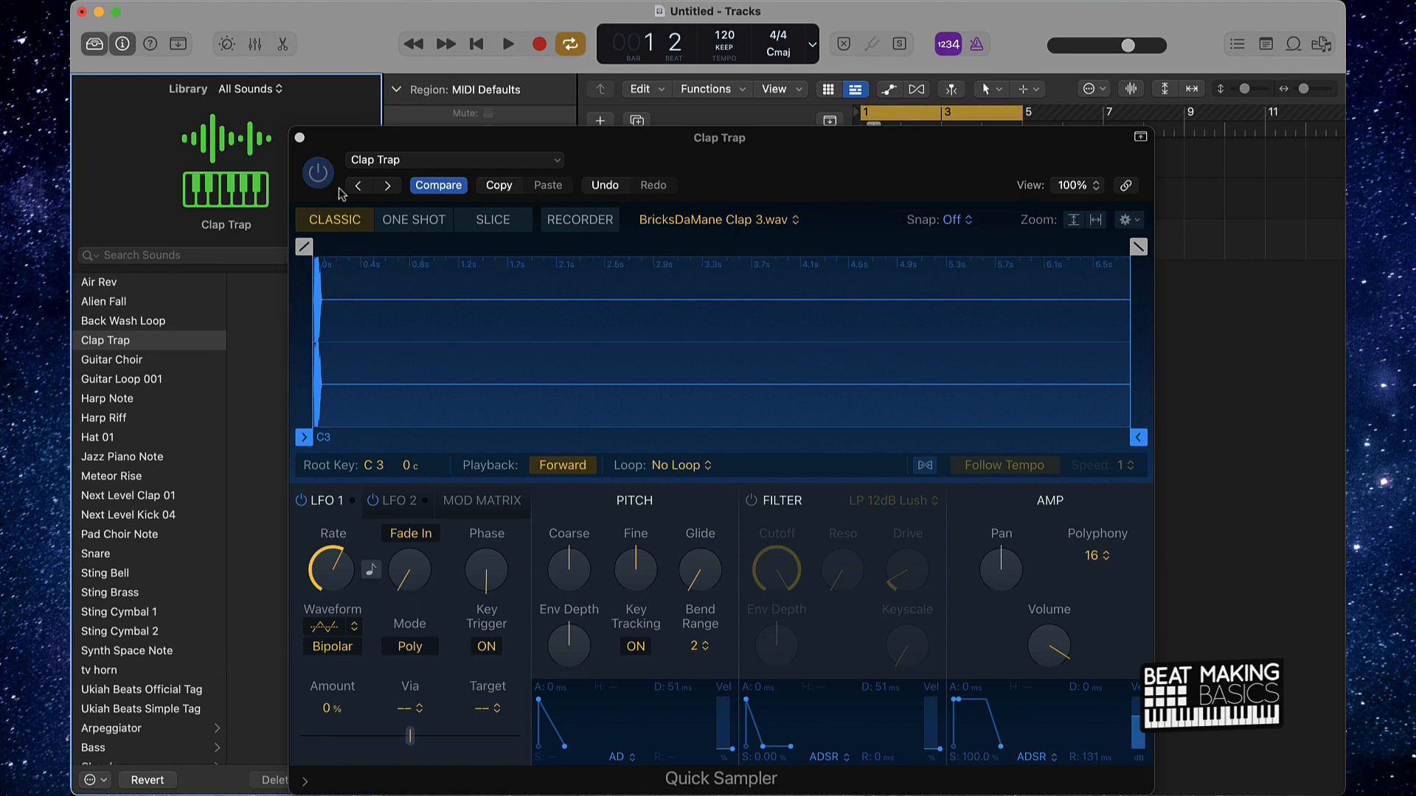
pyautogui.click(299, 139)
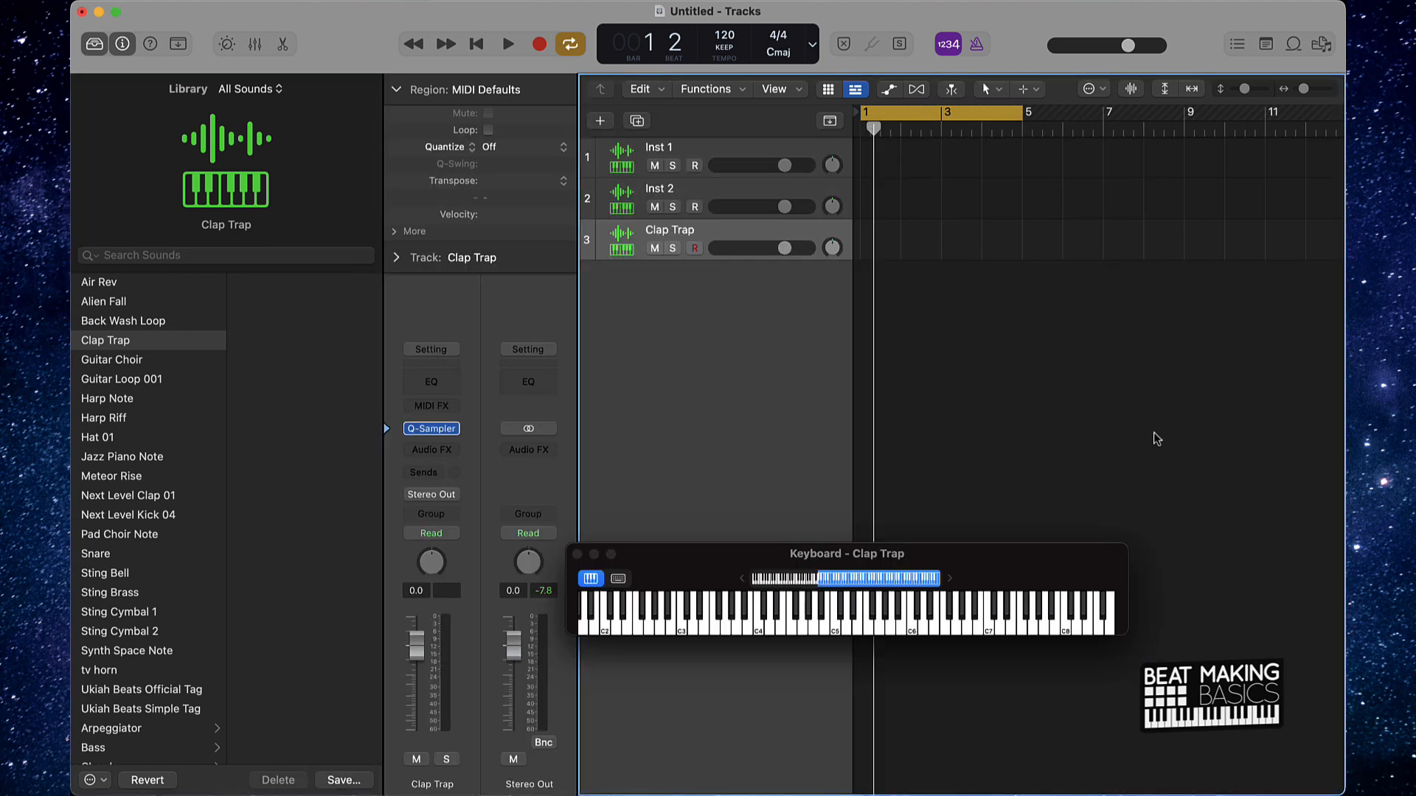
# Return the playhead to bar 1 and program a clap on step 9 of the Clap Trap track's 16-step sequencer
pyautogui.press('Return')
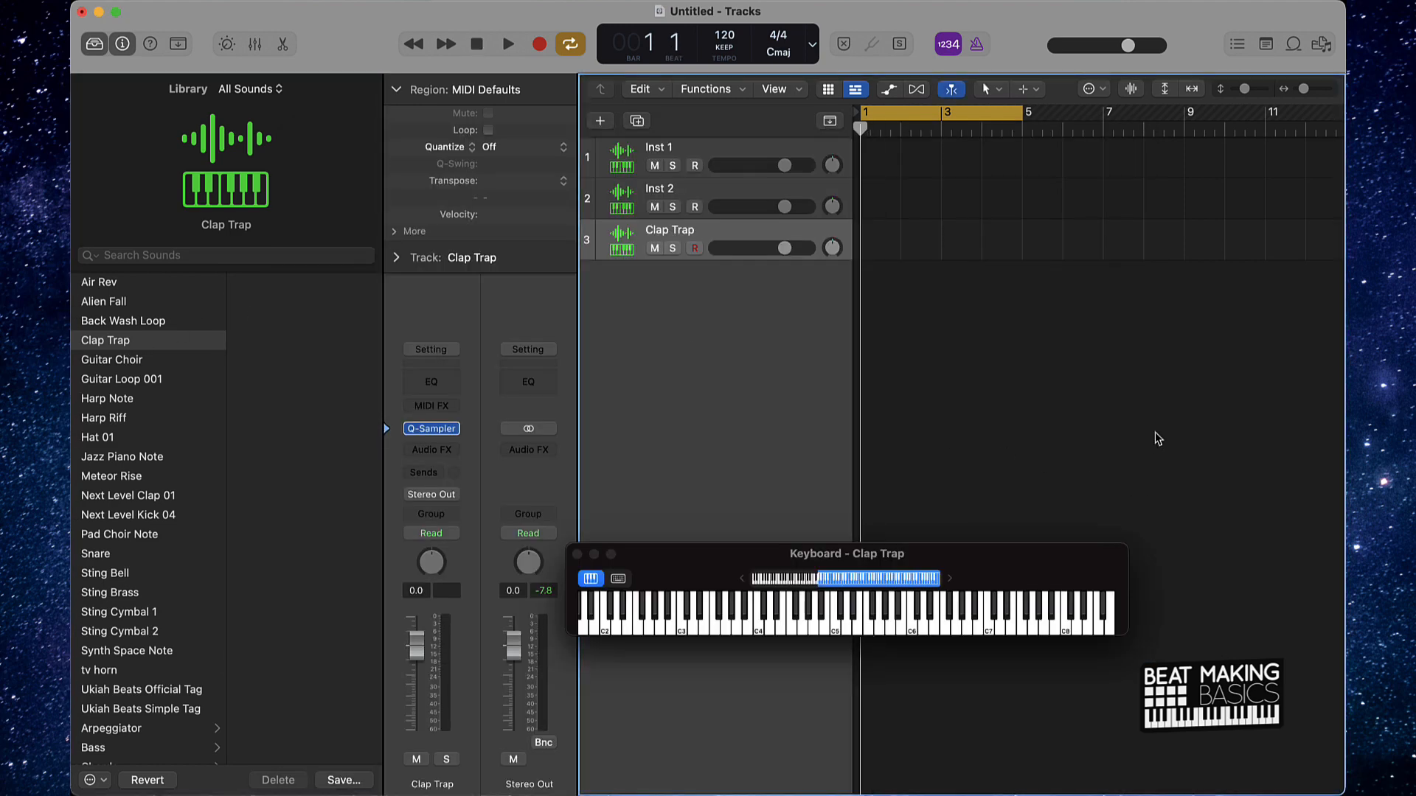
pyautogui.click(281, 47)
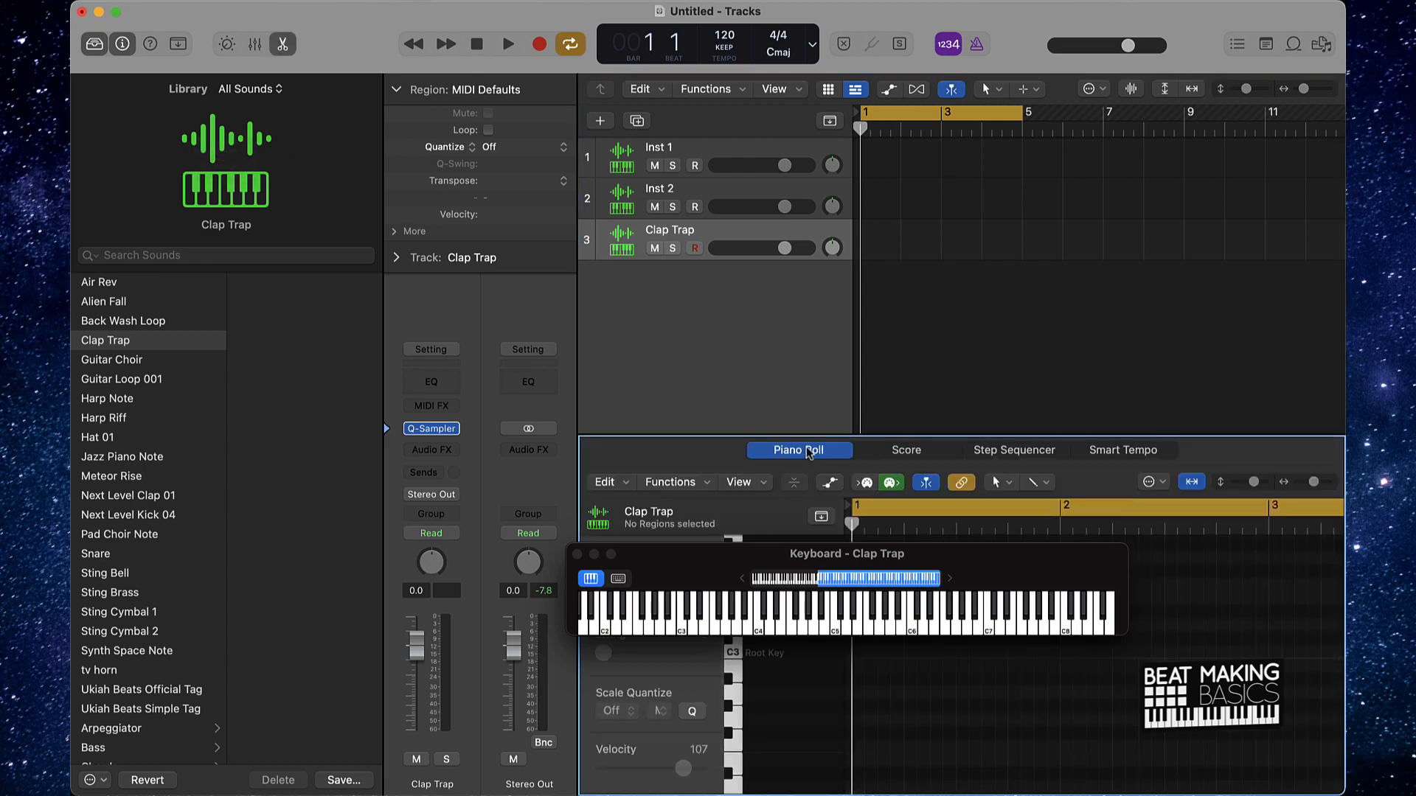
pyautogui.moveTo(814, 436); pyautogui.dragTo(841, 248)
pyautogui.click(1045, 265)
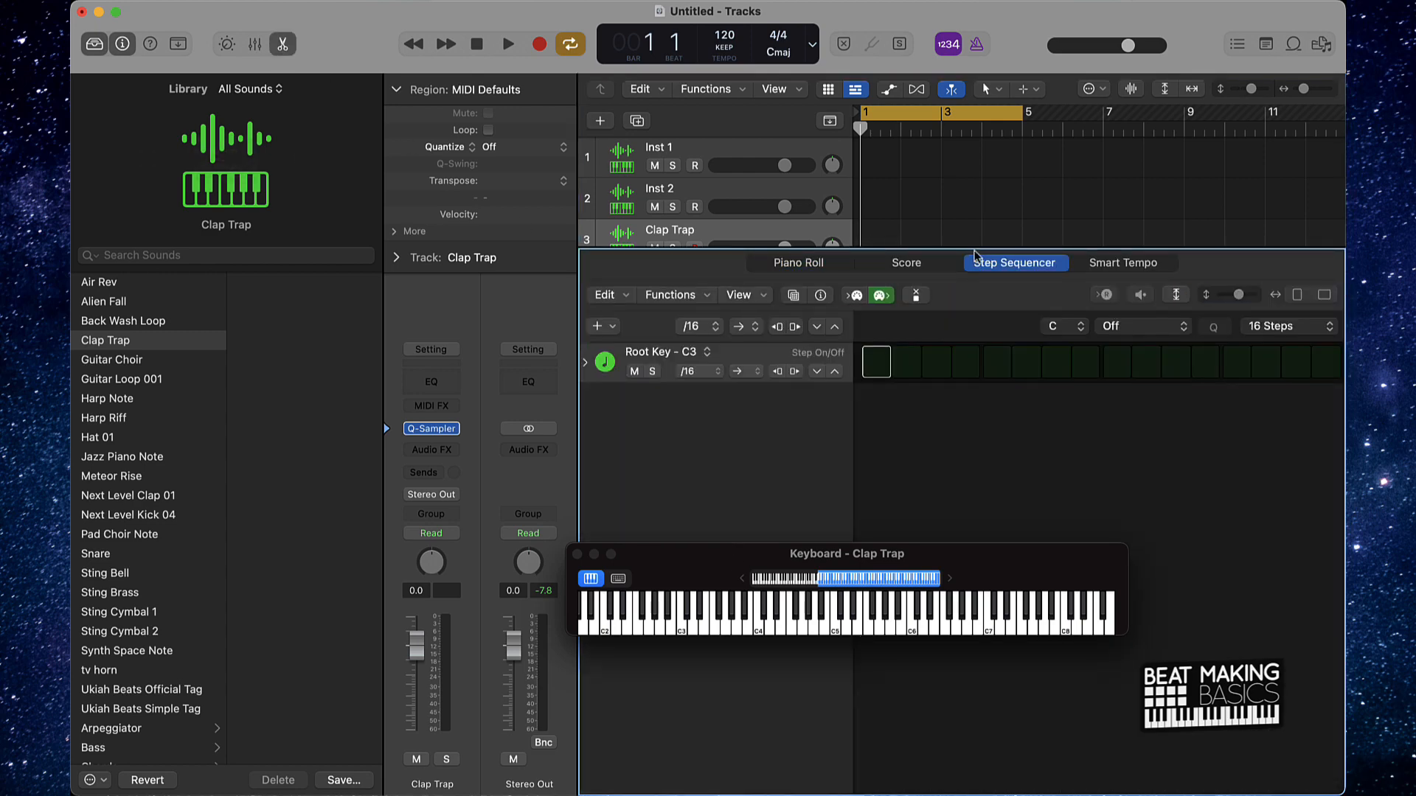
pyautogui.moveTo(1005, 248); pyautogui.dragTo(999, 322)
pyautogui.click(1117, 435)
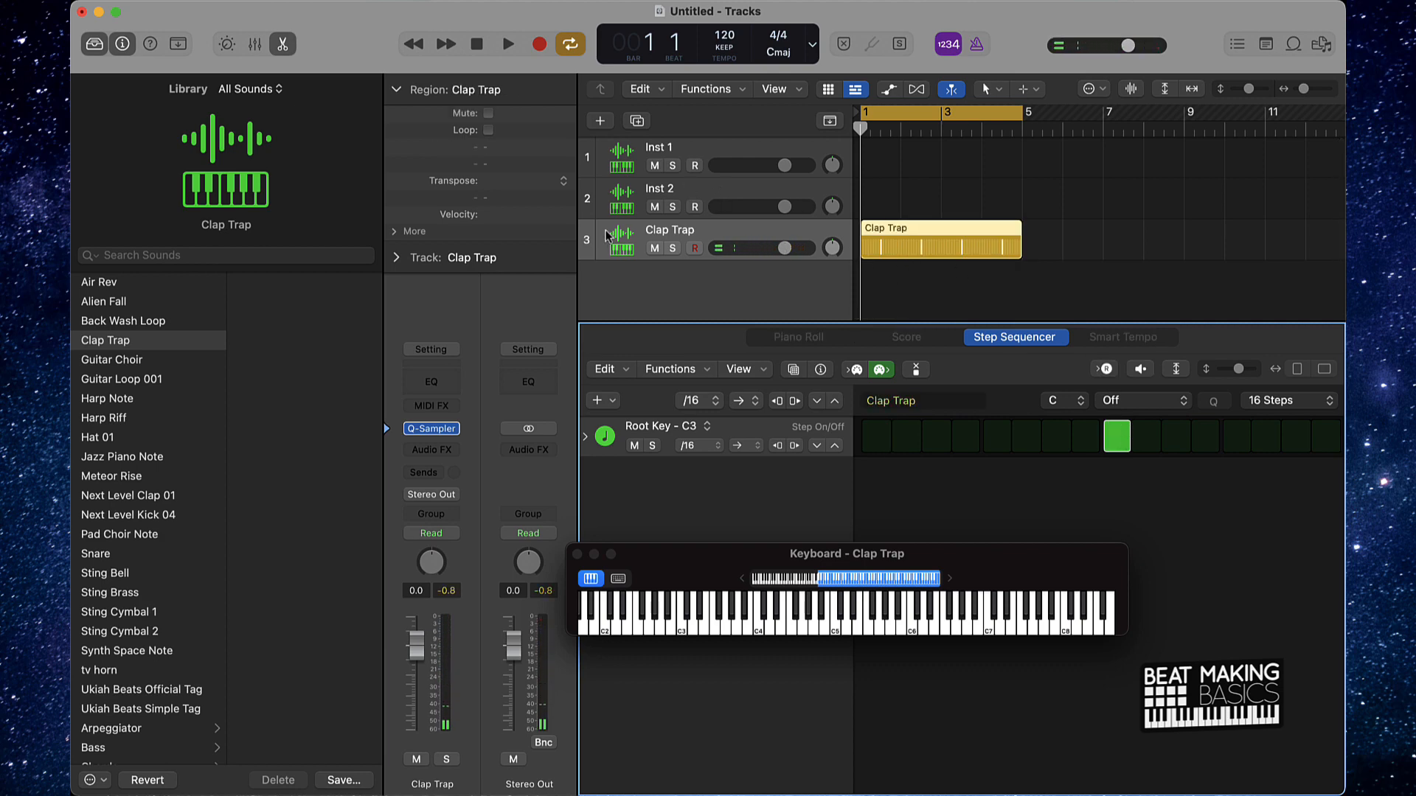
# Add a fourth software instrument track with Quick Sampler (Single Sample) below Clap Trap
pyautogui.click(600, 121)
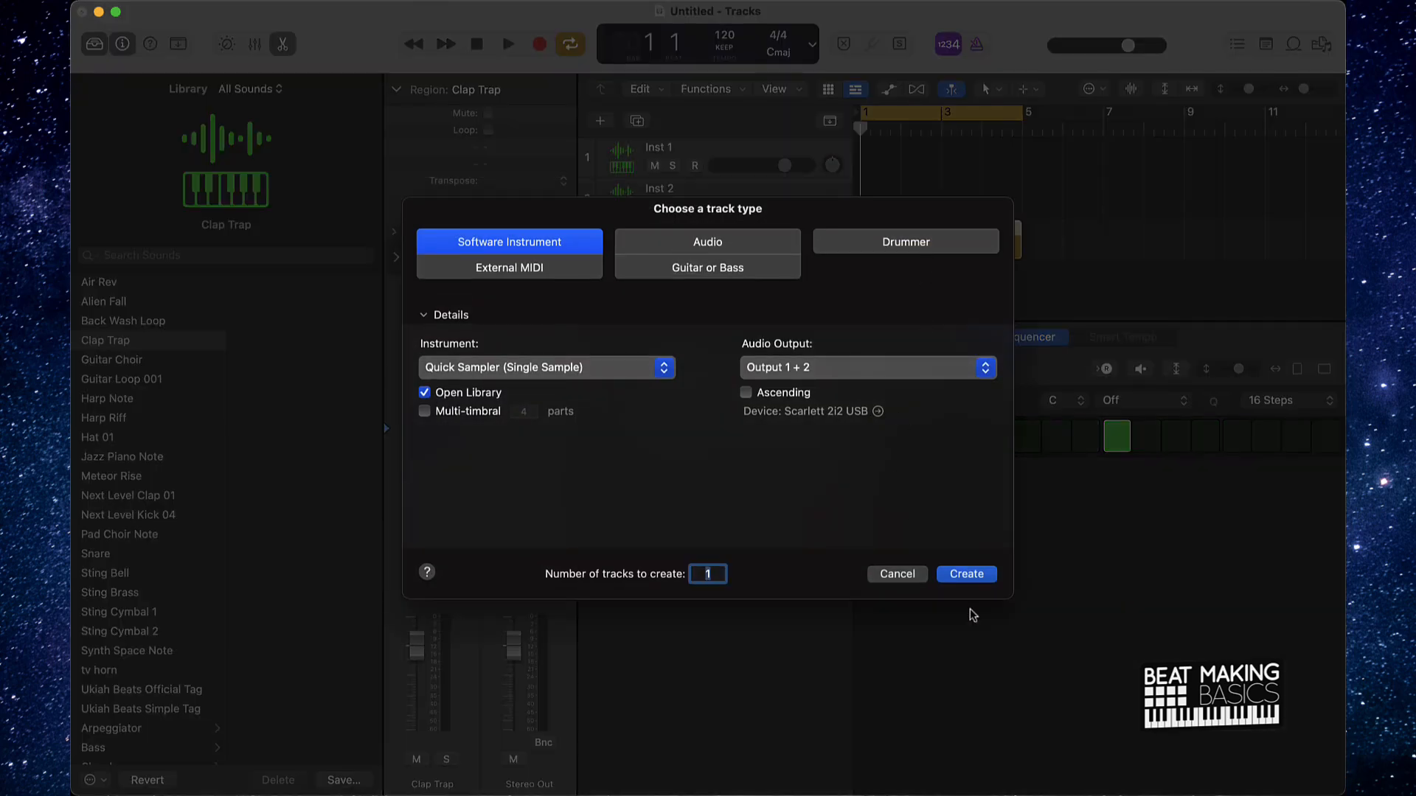
pyautogui.click(966, 574)
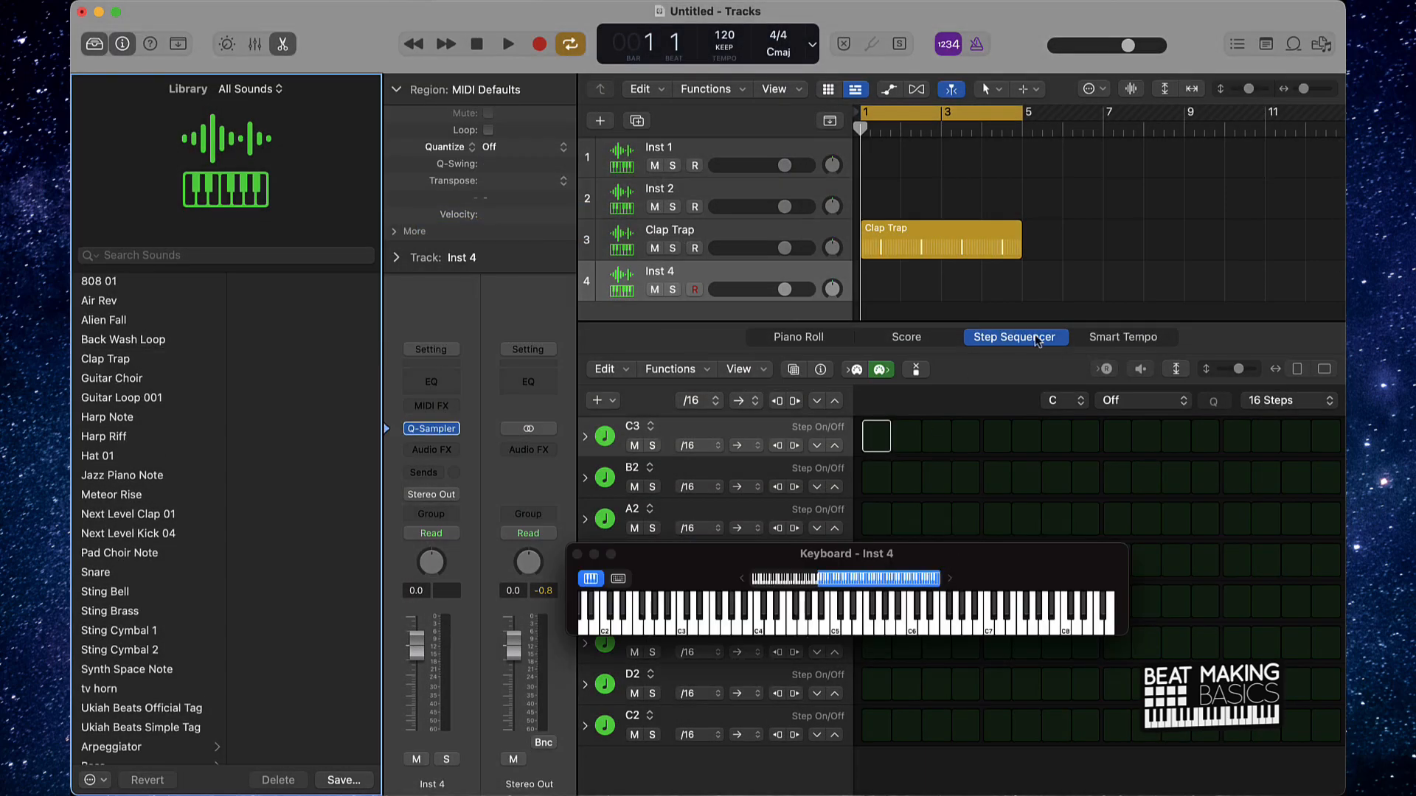
# Browse the project's file browser to the BricksDaMane Kicks folder inside the All White Bricks drum kit in Downloads
pyautogui.click(1293, 45)
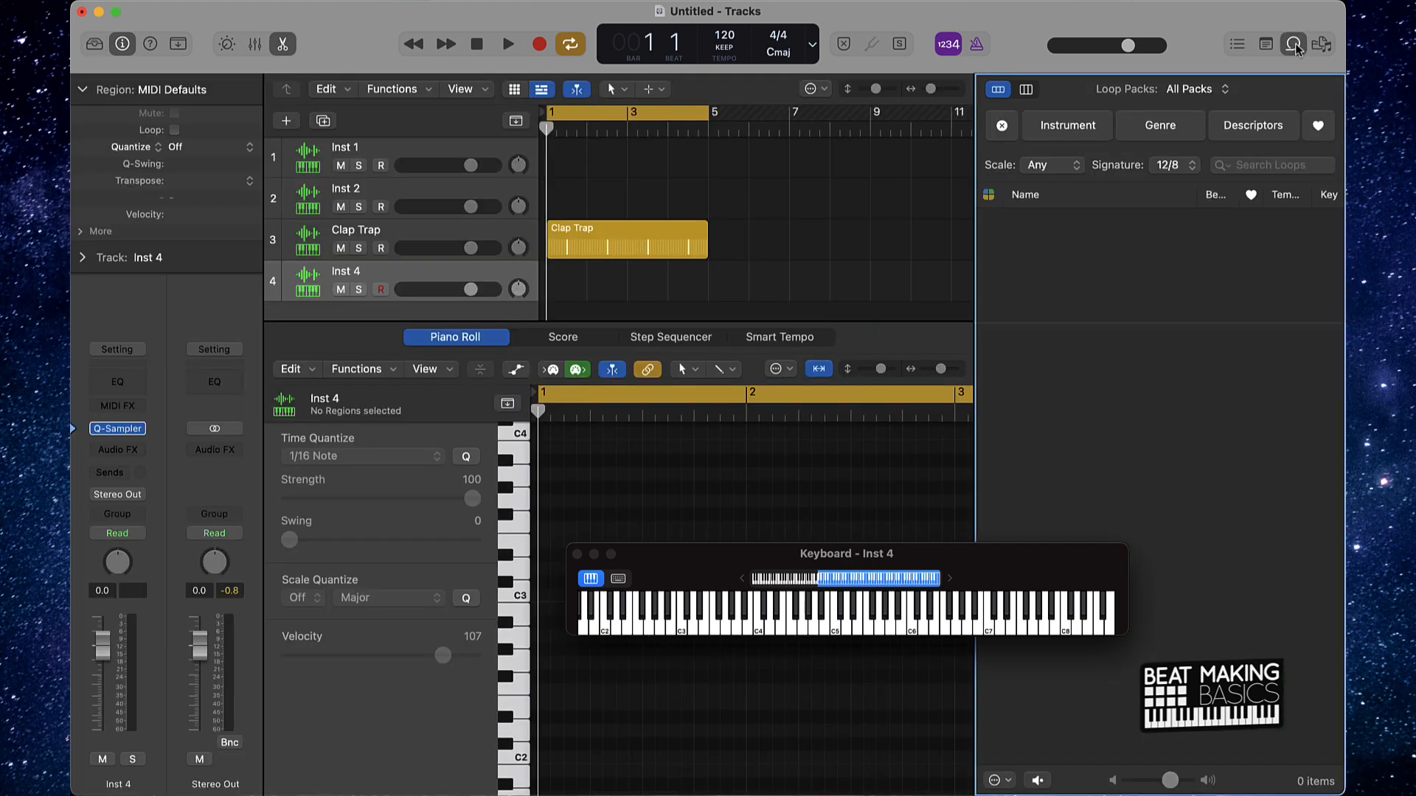
pyautogui.click(1321, 45)
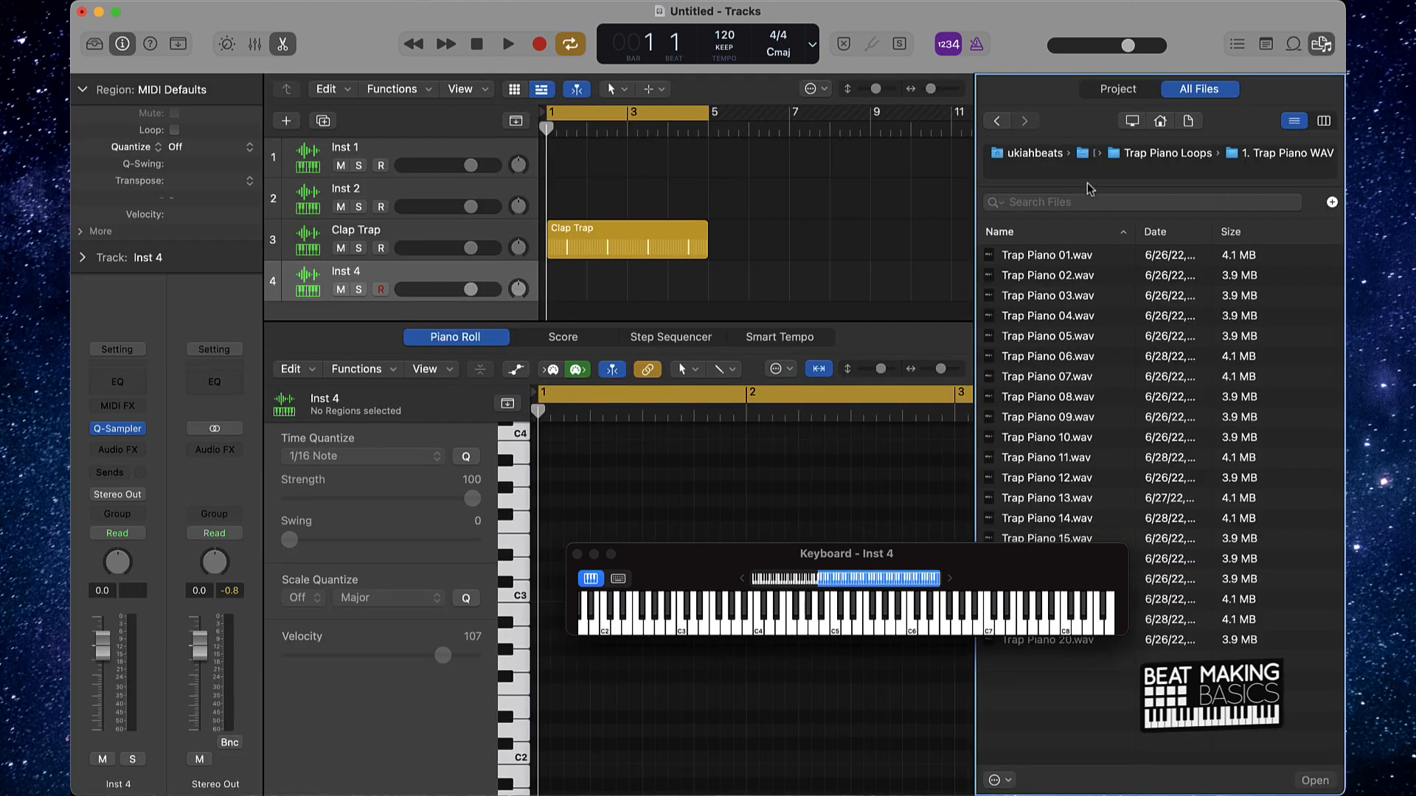
pyautogui.click(1161, 156)
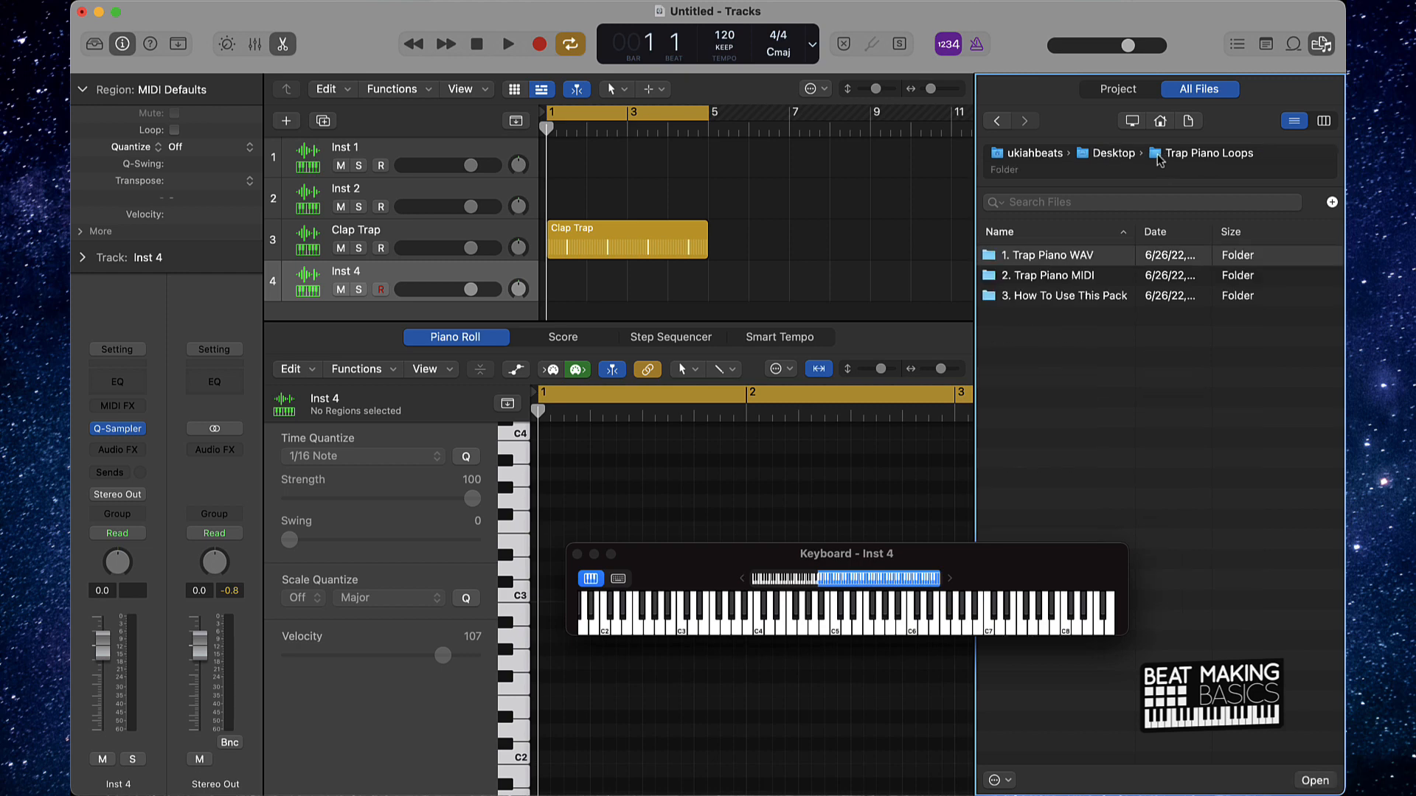
pyautogui.click(1115, 154)
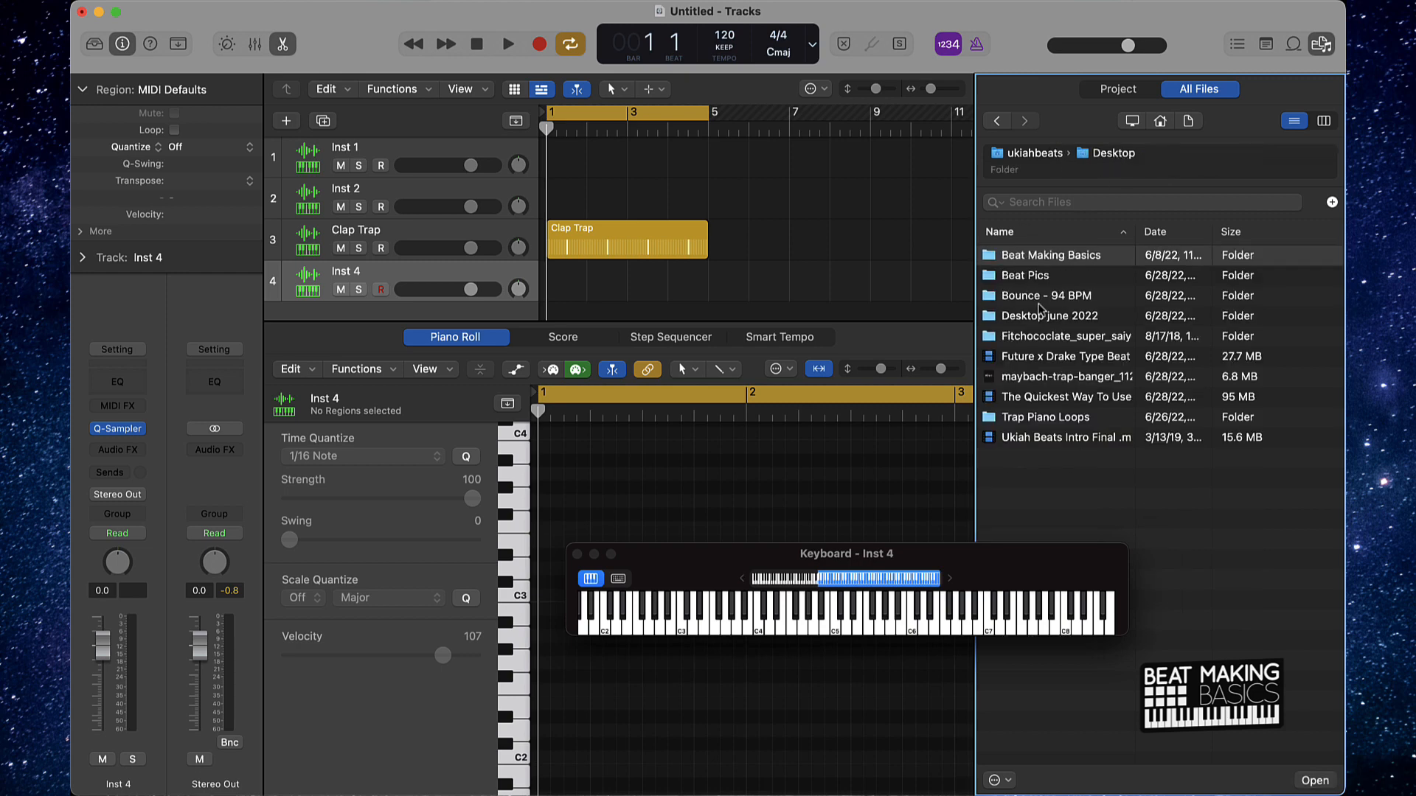
pyautogui.click(1039, 155)
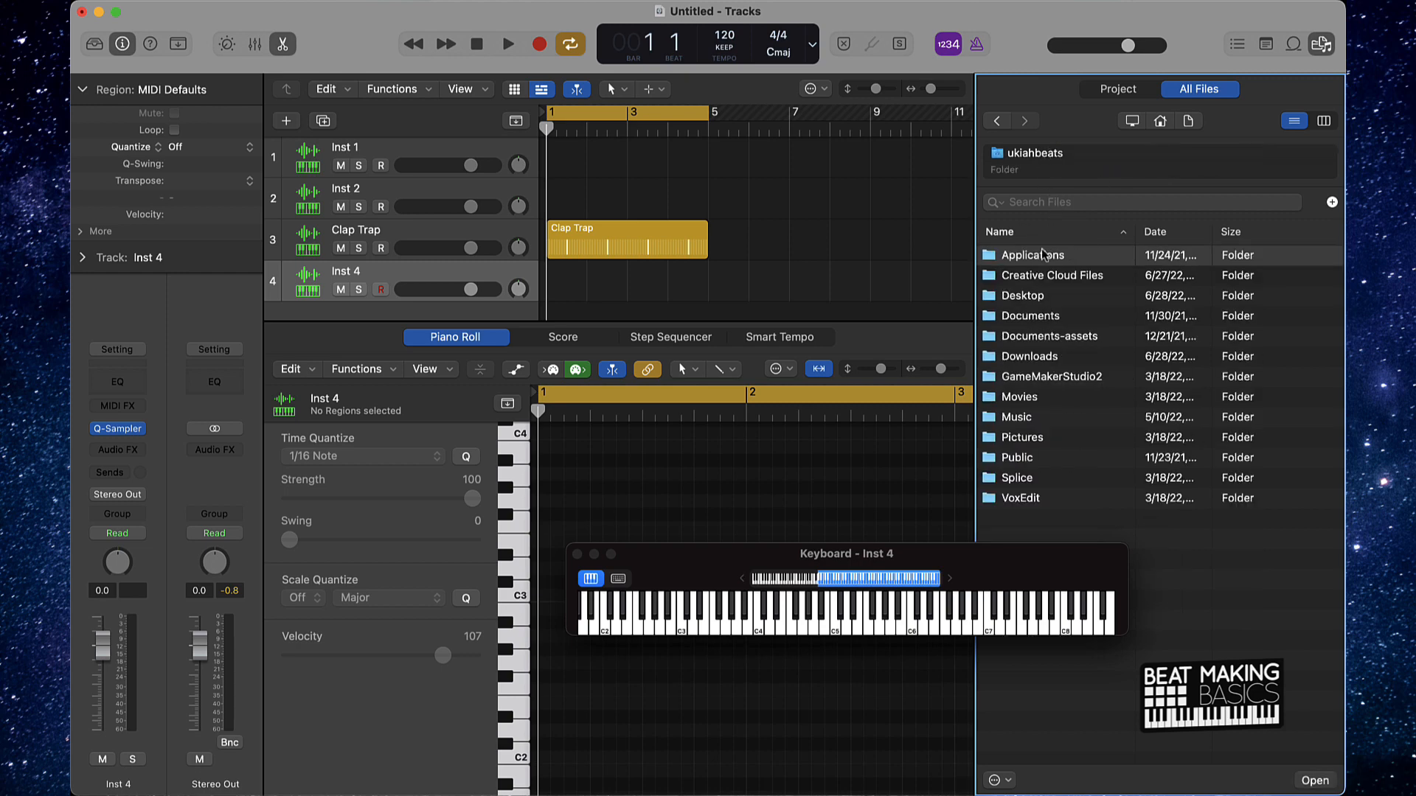
pyautogui.doubleClick(1040, 357)
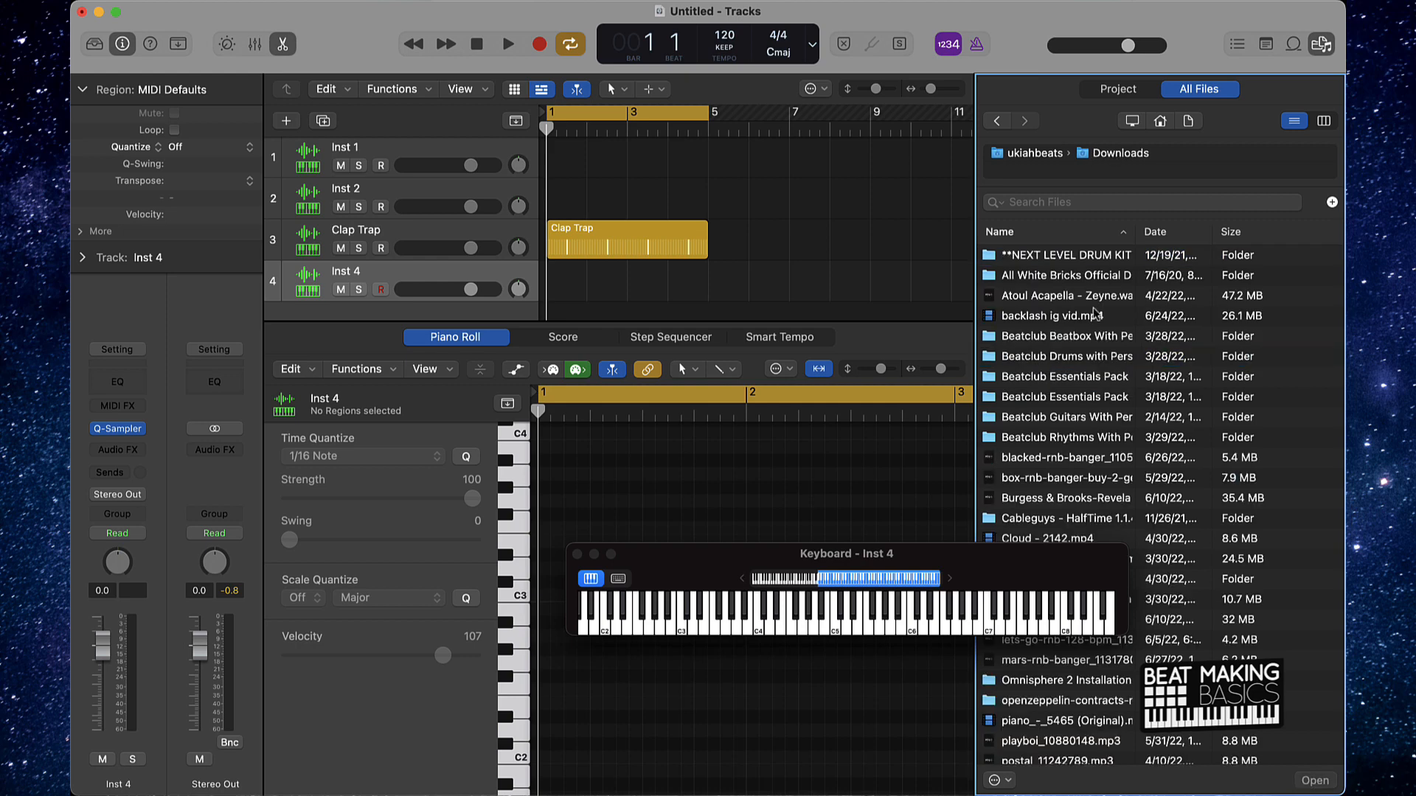
pyautogui.doubleClick(1064, 276)
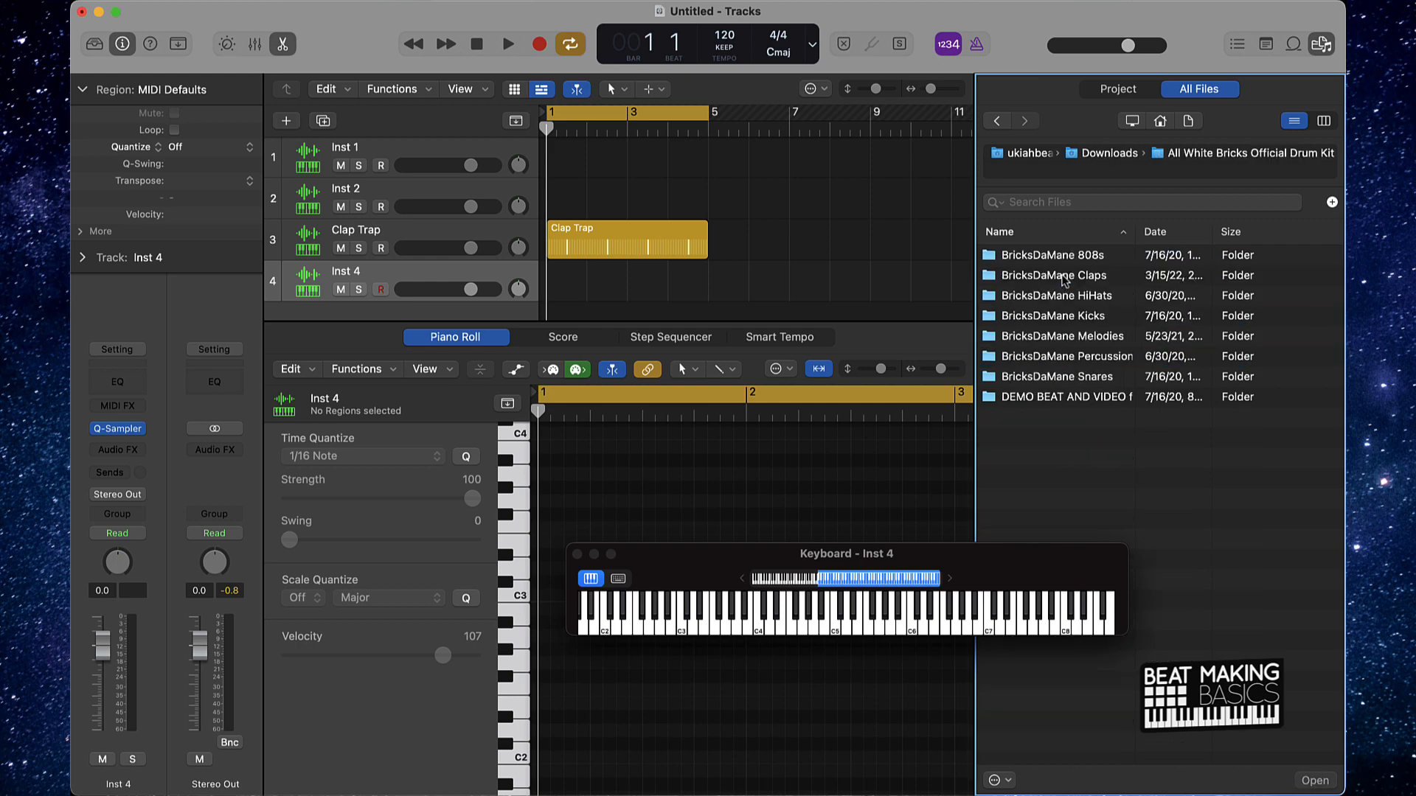
pyautogui.doubleClick(1074, 318)
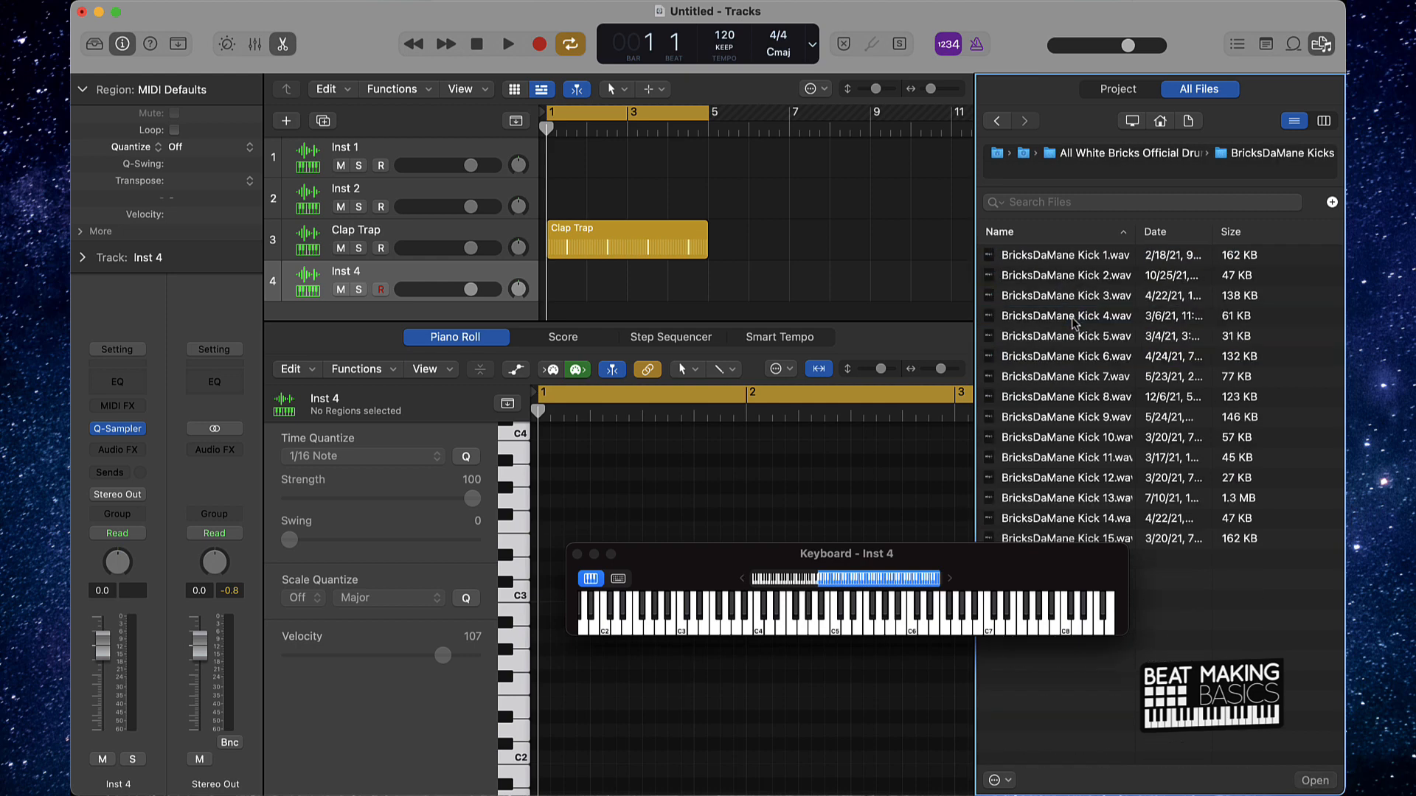
# Load BricksDaMane Kick 1.wav into the Inst 4 track's Quick Sampler and close the file browser and plug-in window
pyautogui.click(137, 435)
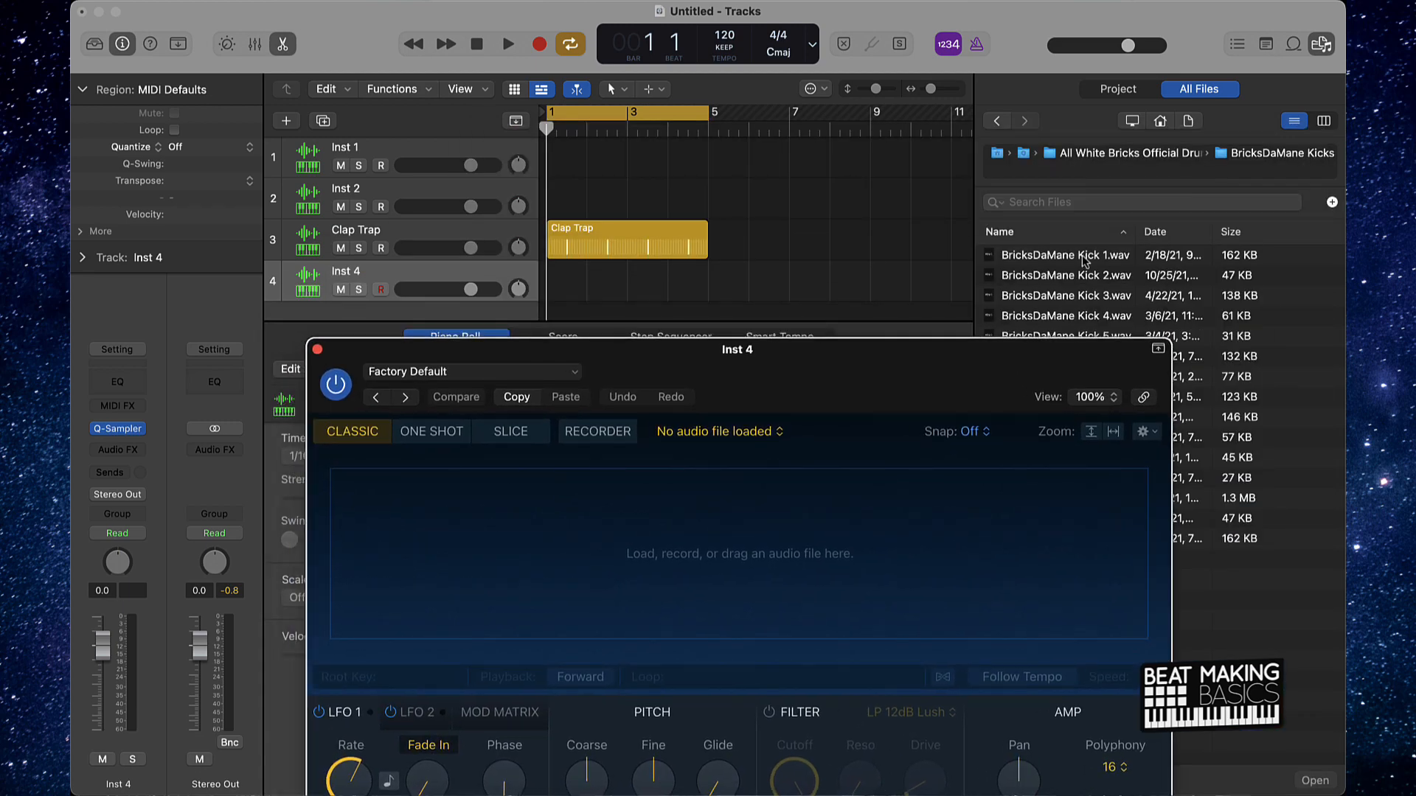
pyautogui.moveTo(1084, 259); pyautogui.dragTo(561, 549)
pyautogui.click(1320, 46)
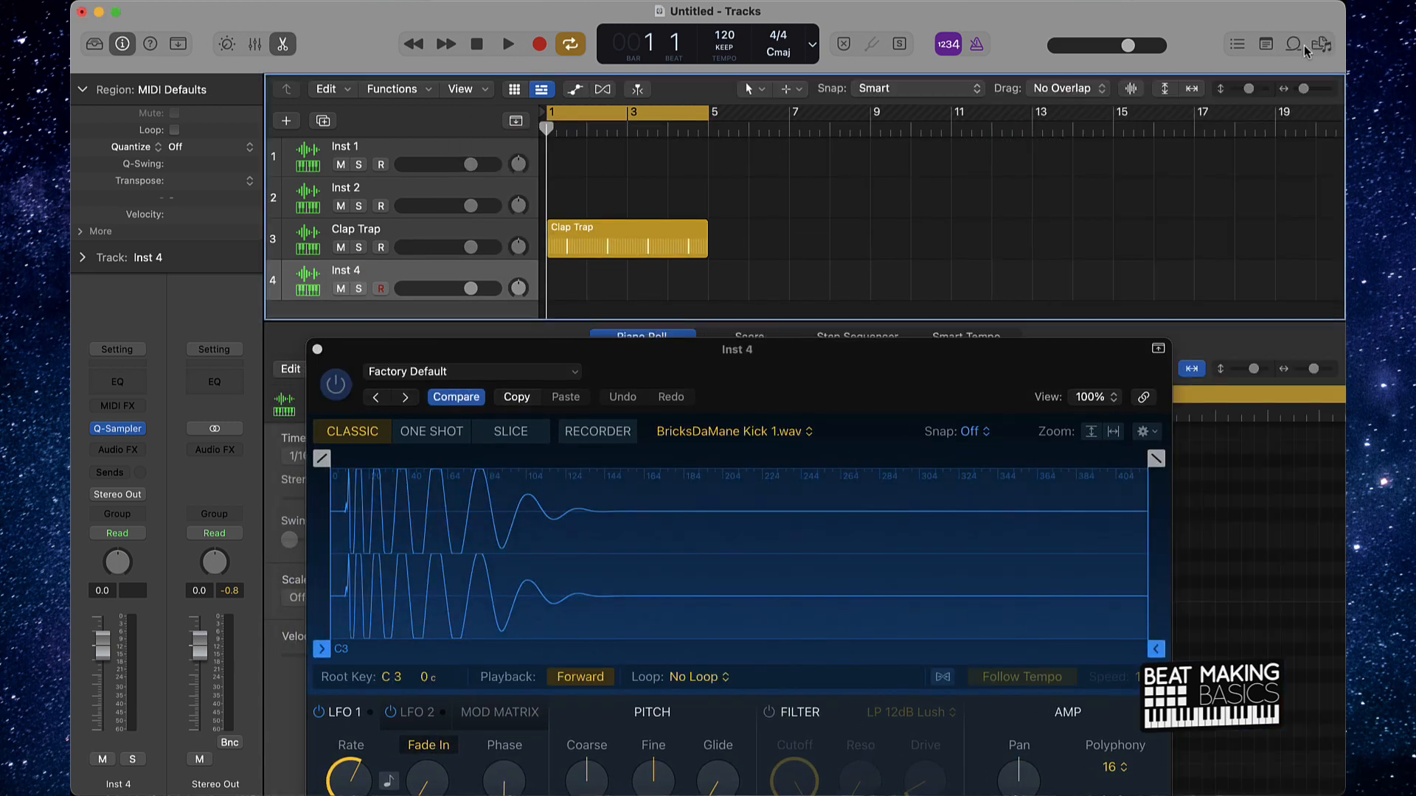
pyautogui.moveTo(842, 364); pyautogui.dragTo(962, 286)
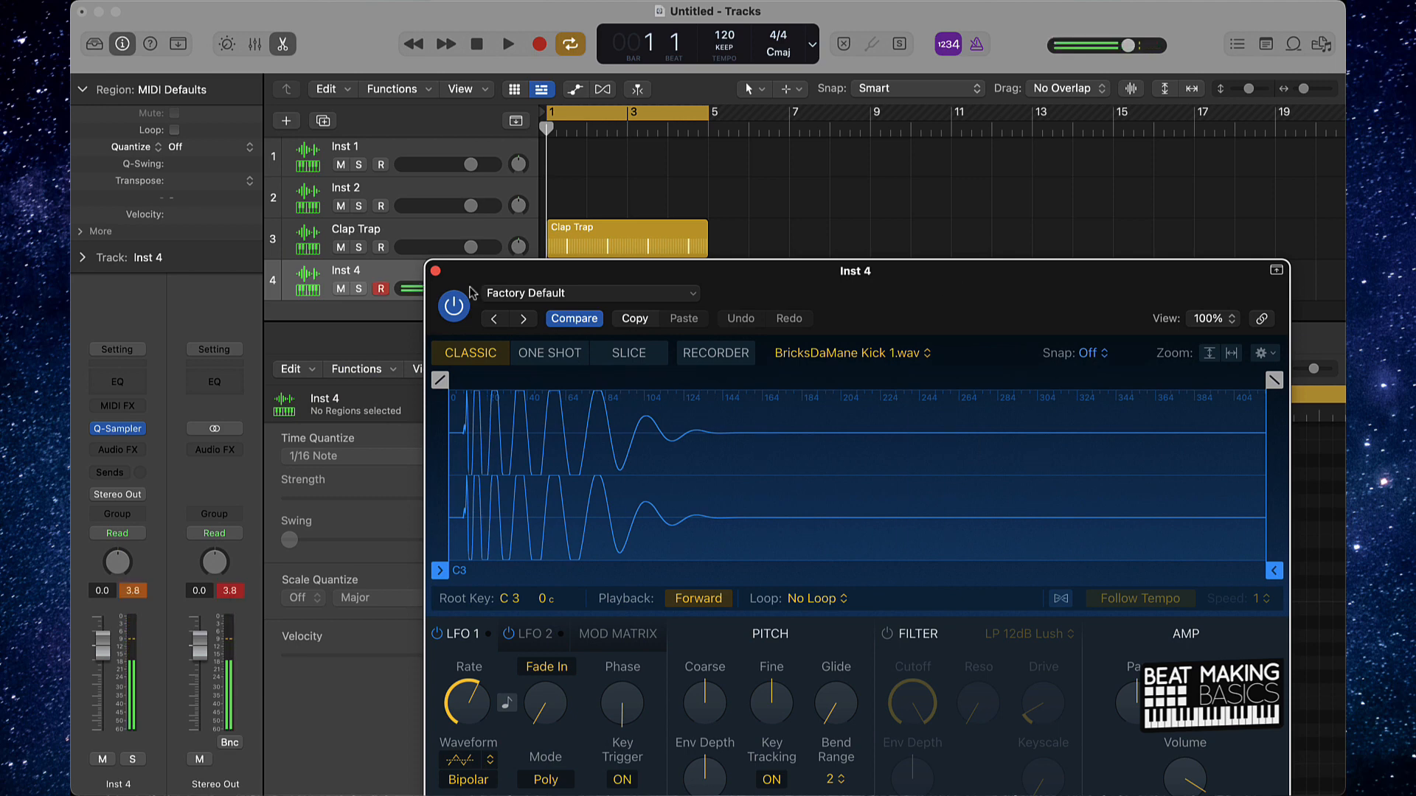
pyautogui.click(435, 271)
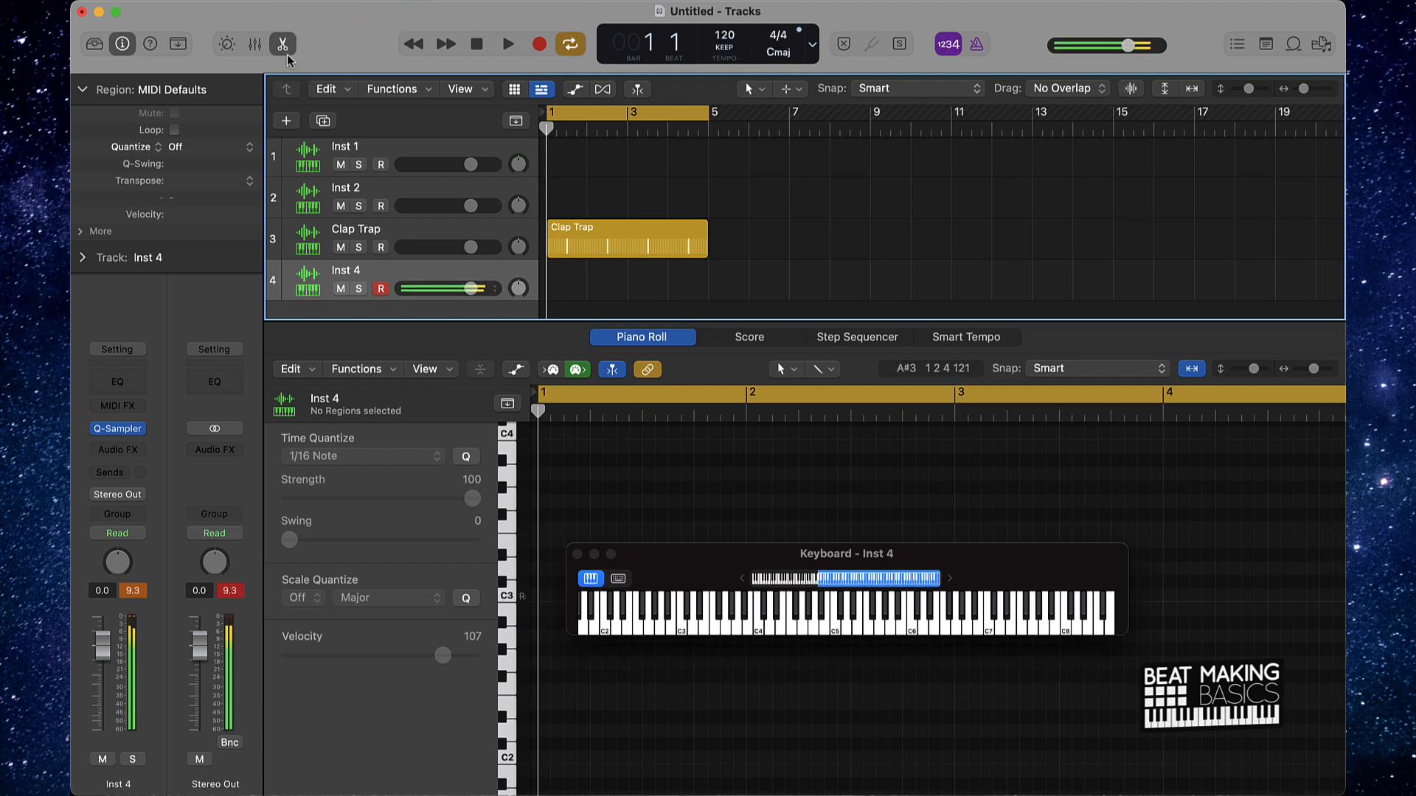
# Record a four-bar kick pattern on C3 on the Inst 4 track and quantize its notes to 1/16
pyautogui.click(539, 45)
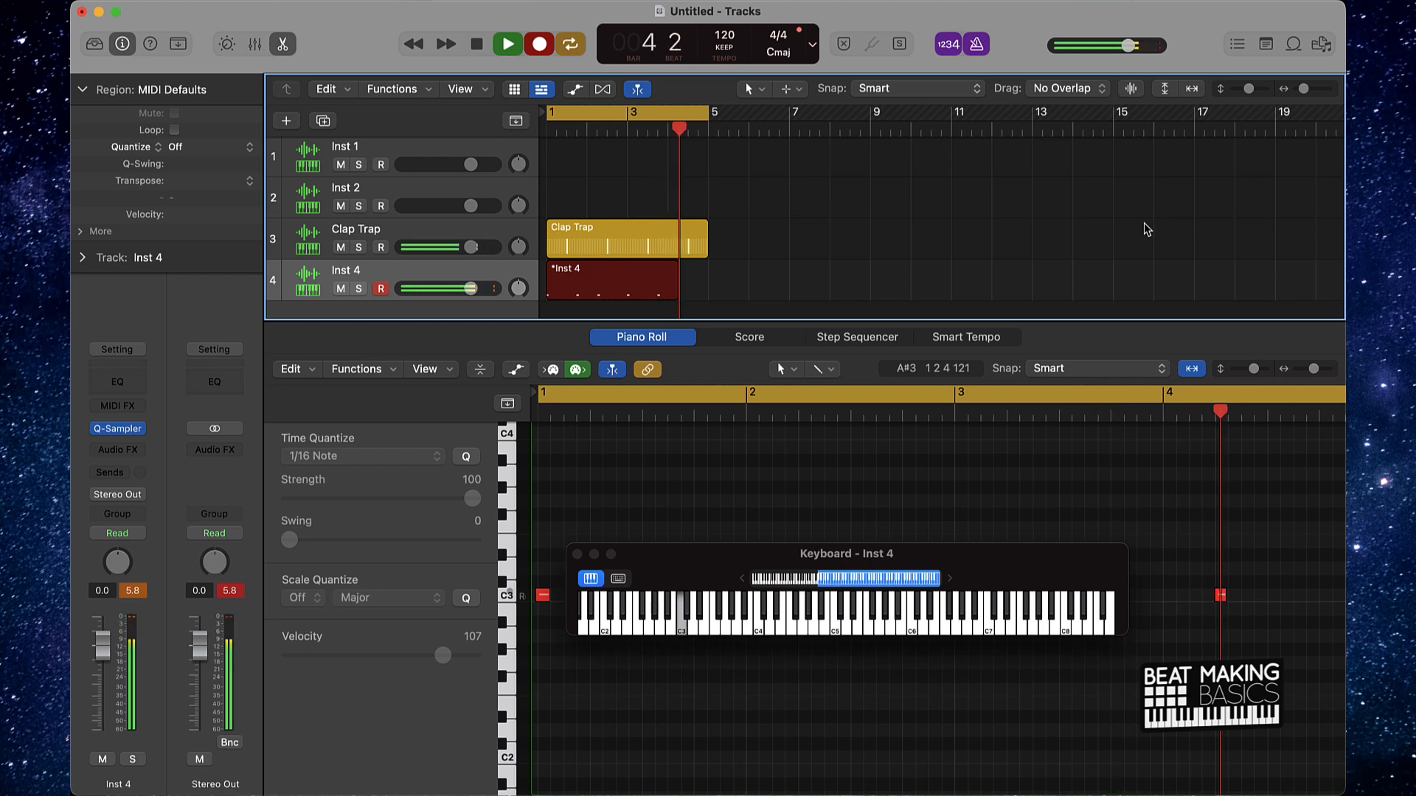
pyautogui.press('space')
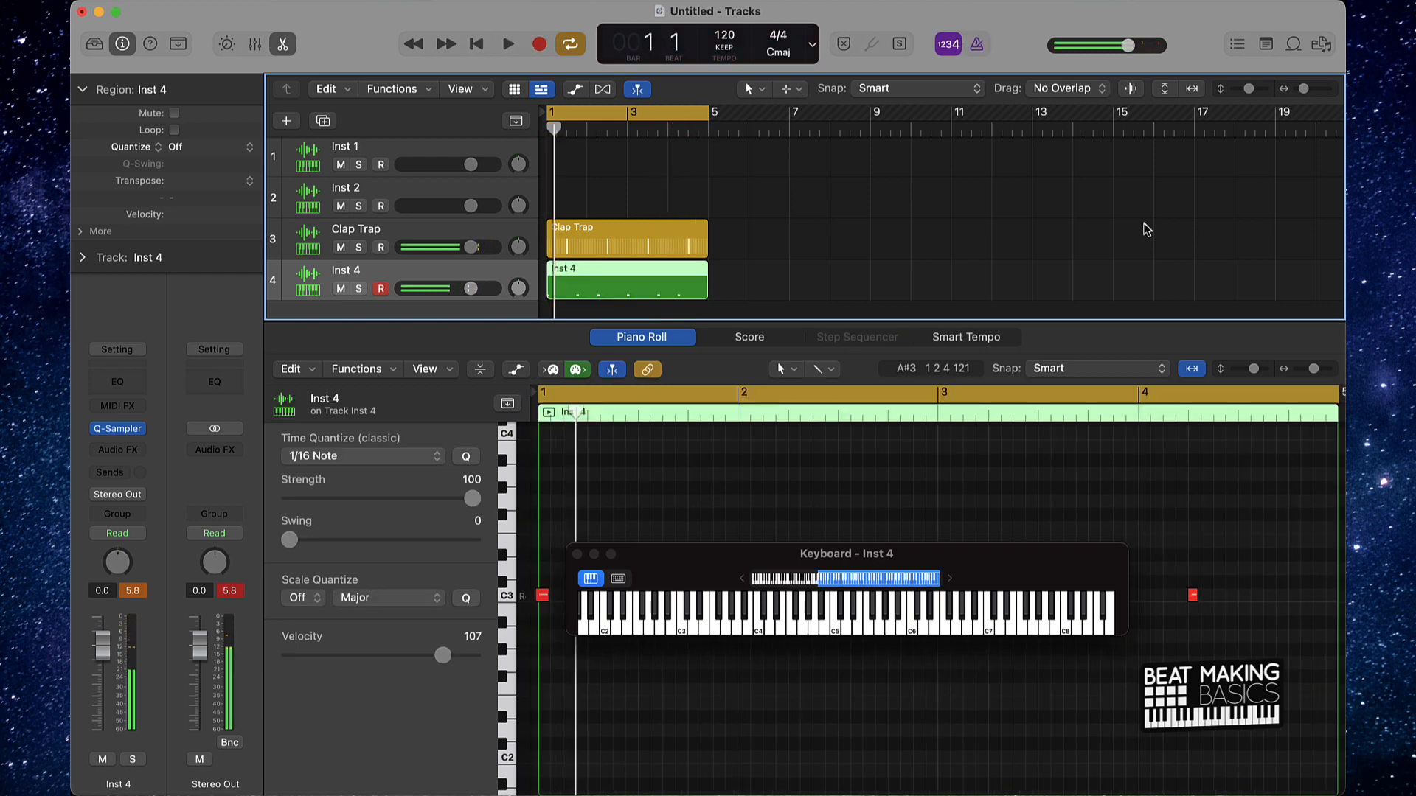
pyautogui.moveTo(680, 559); pyautogui.dragTo(882, 206)
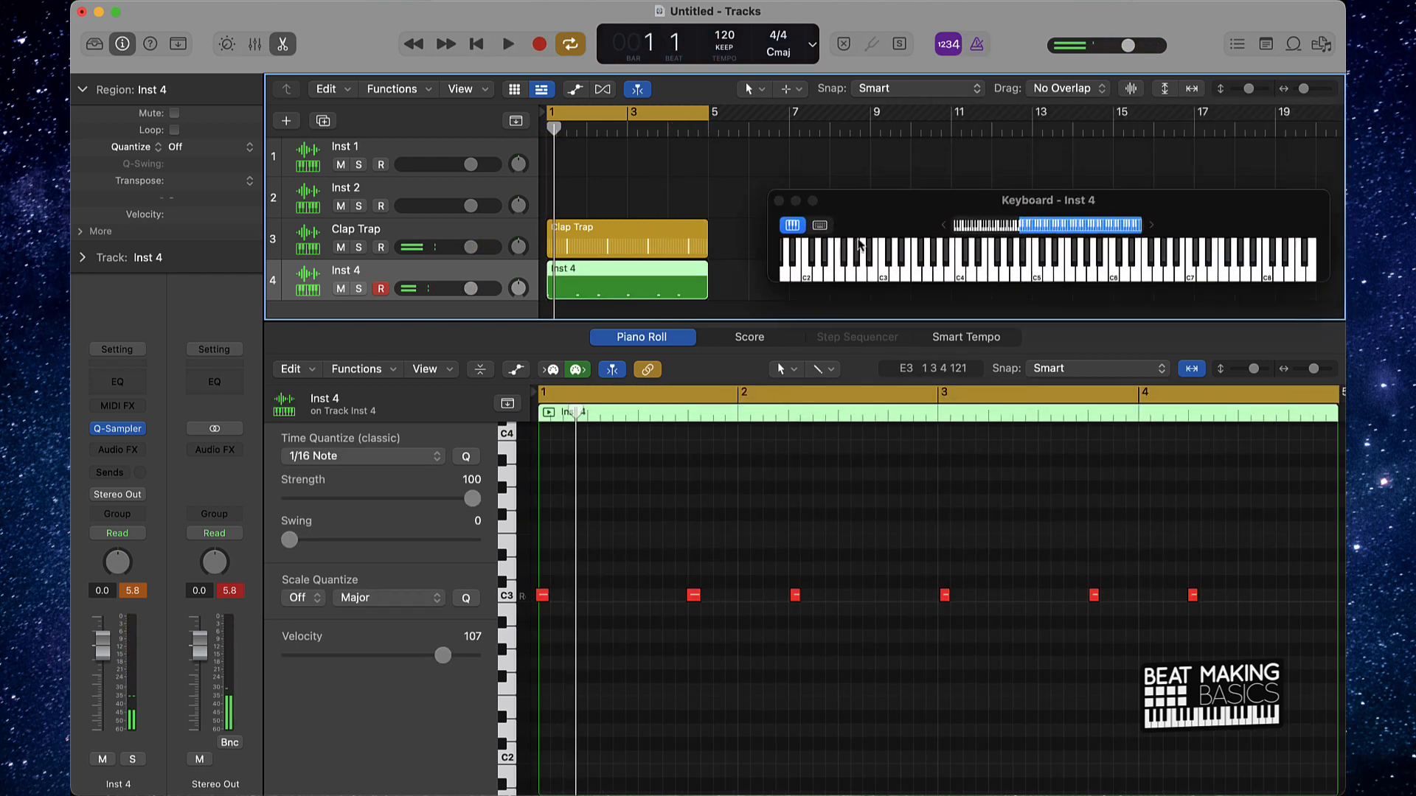
pyautogui.click(801, 484)
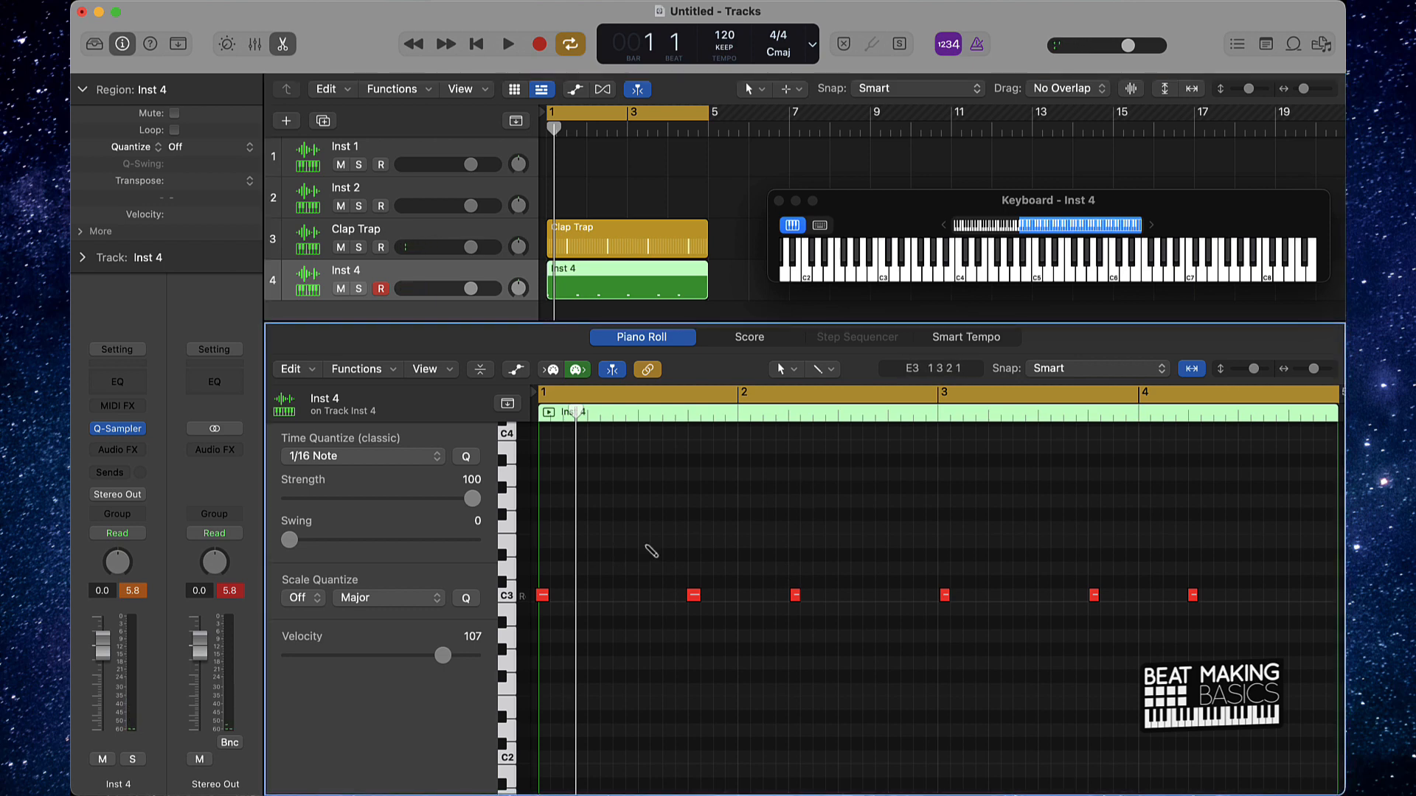
pyautogui.press('super+a')
pyautogui.click(391, 460)
pyautogui.click(737, 497)
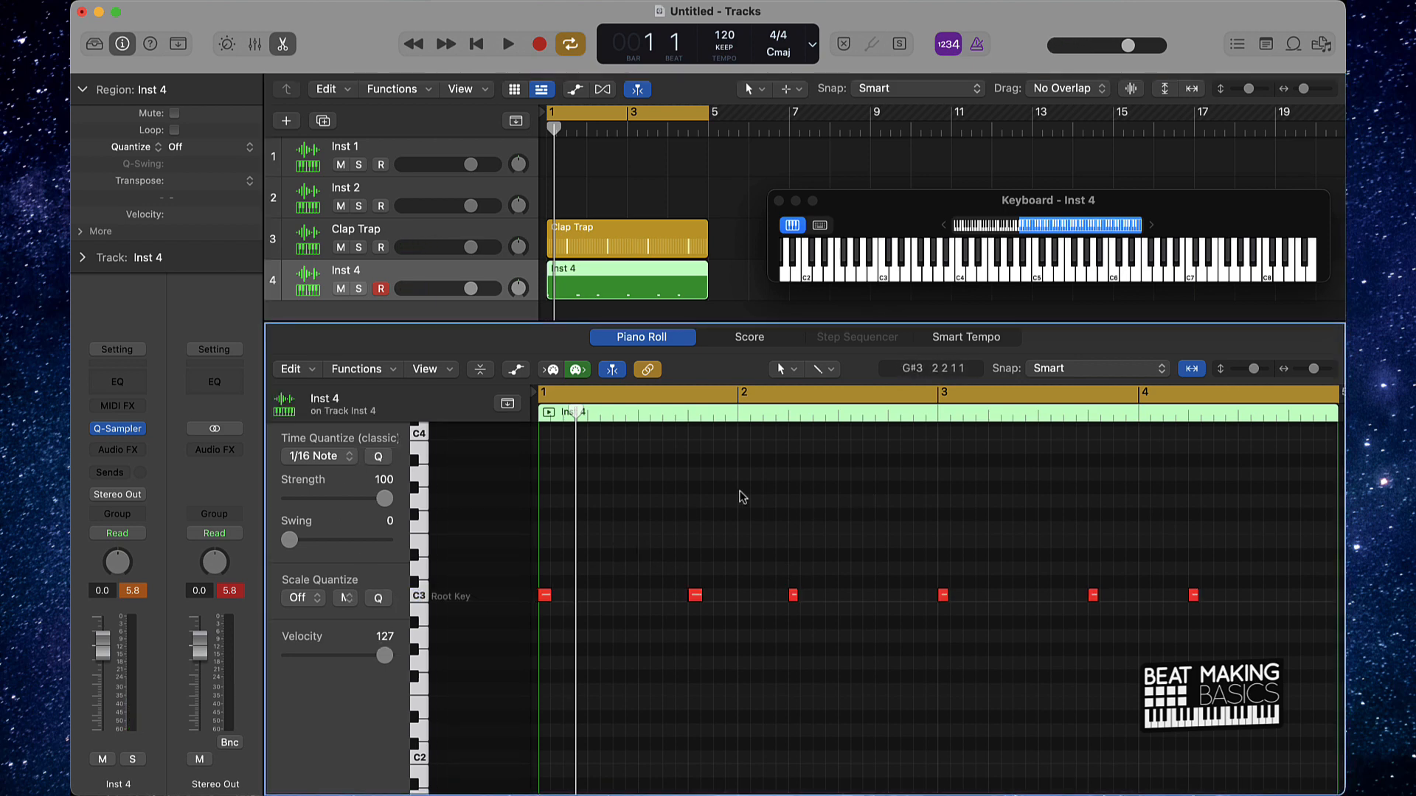
# Record a single sustained note across the four-bar loop on the Inst 2 track
pyautogui.scroll(-1, 445, 215)
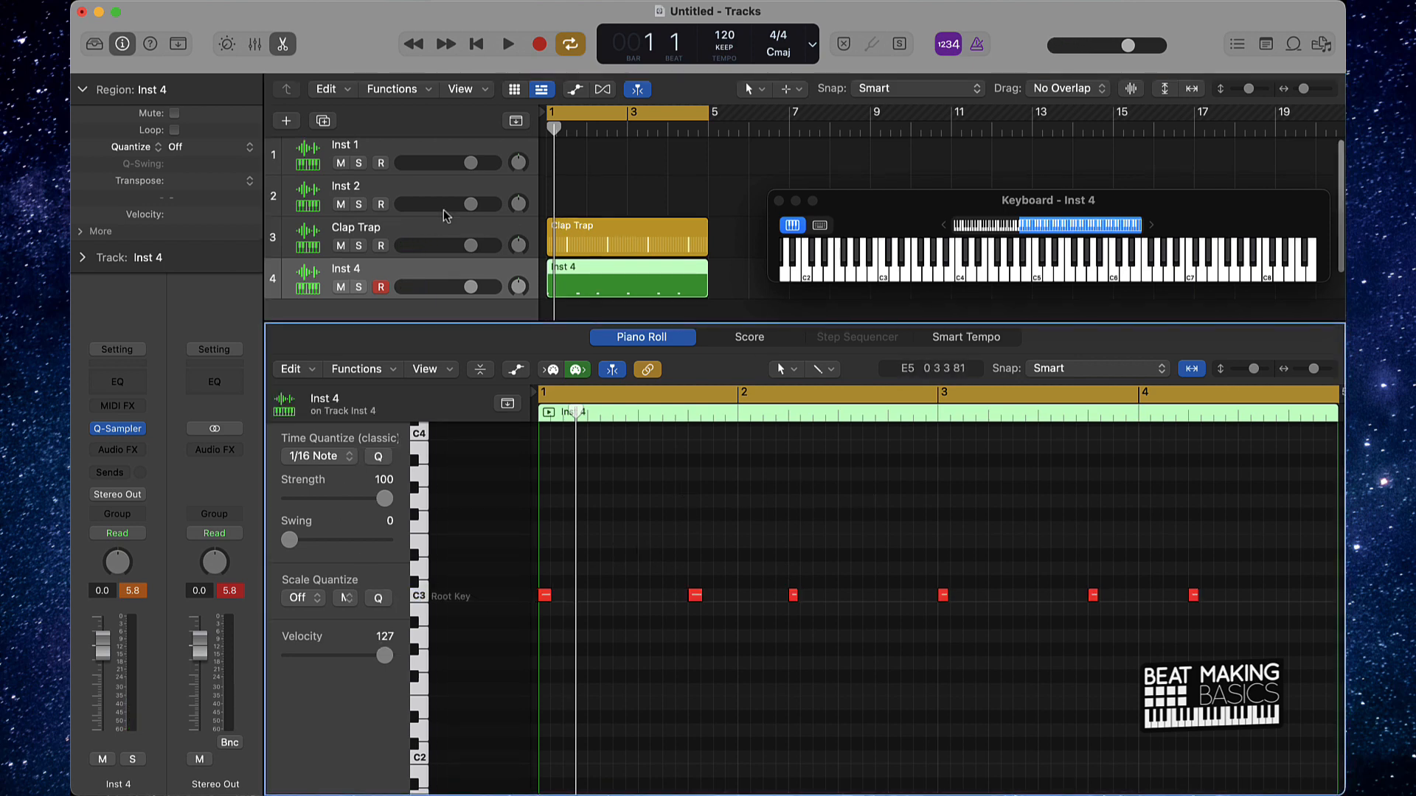
pyautogui.click(376, 188)
pyautogui.scroll(-1, 372, 199)
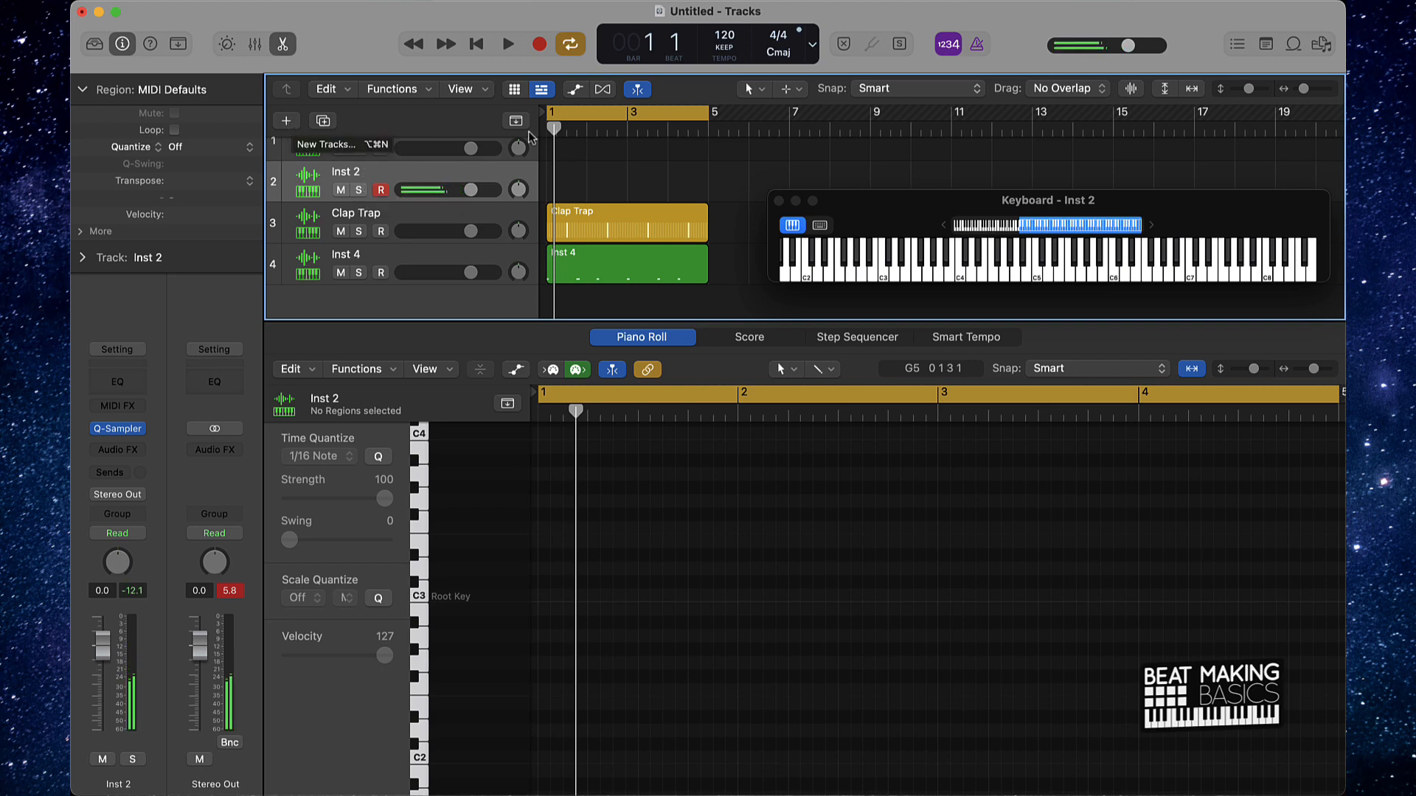
pyautogui.press('r')
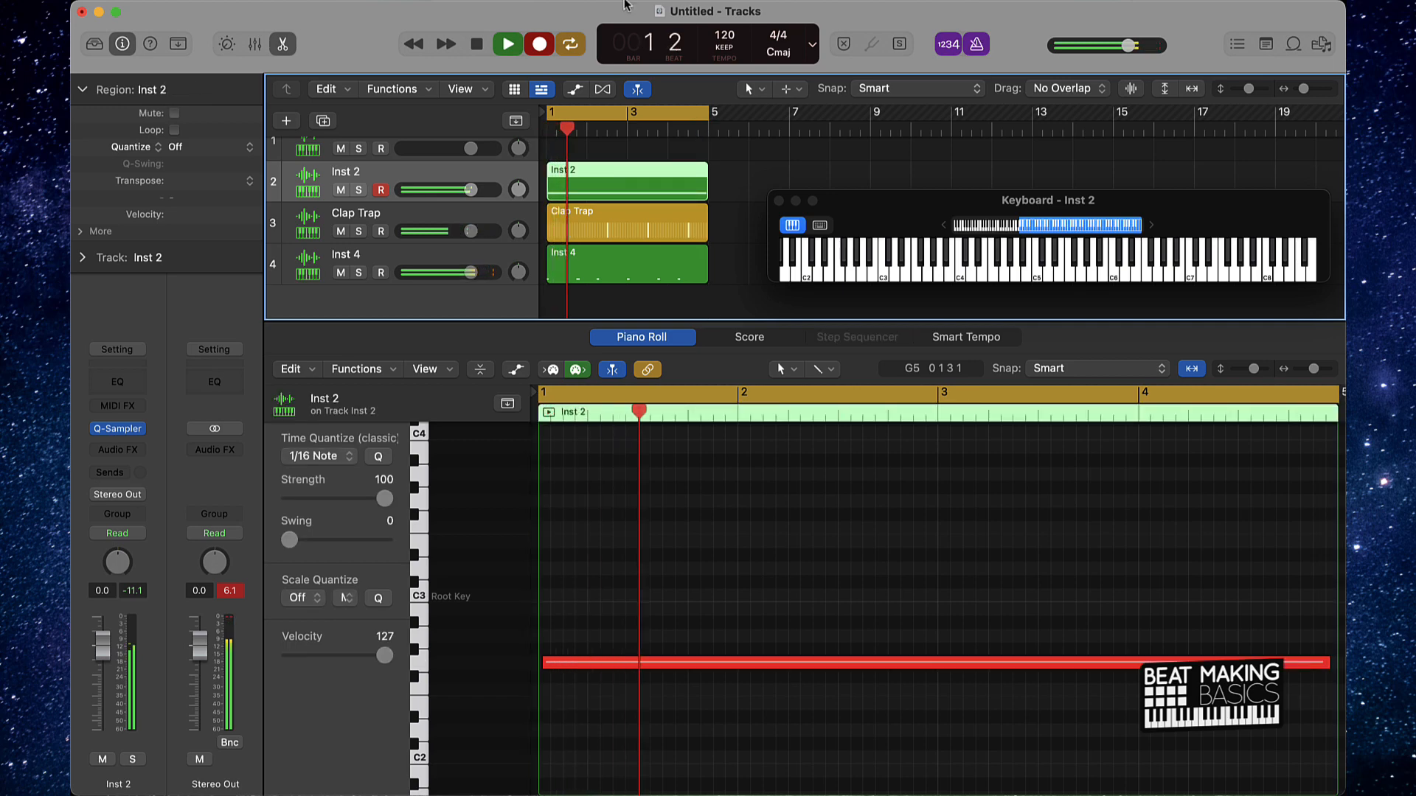
pyautogui.click(518, 50)
# Quantize the Inst 2 note to 1/16 and extend its end to the region's end with Force Legato
pyautogui.click(722, 577)
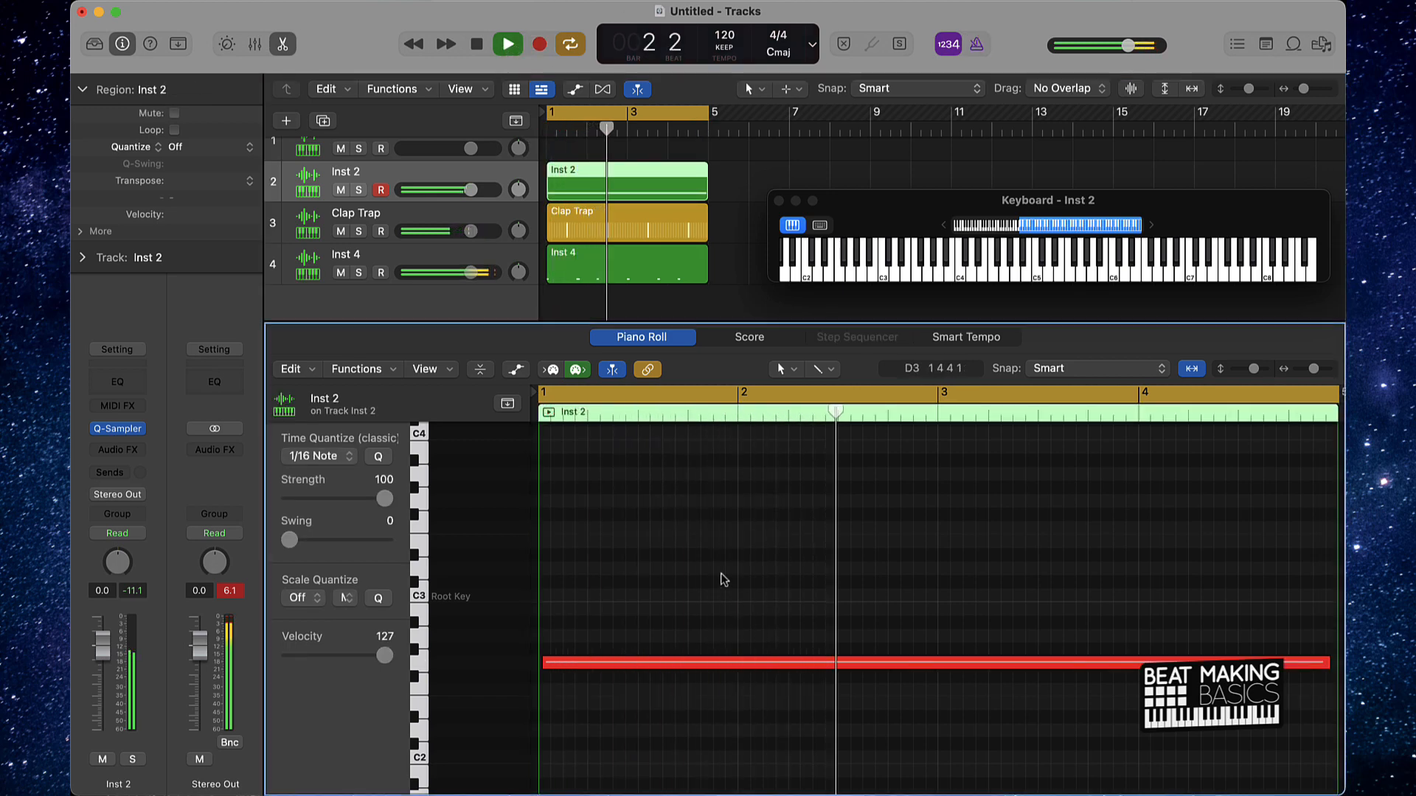
pyautogui.press('super+a')
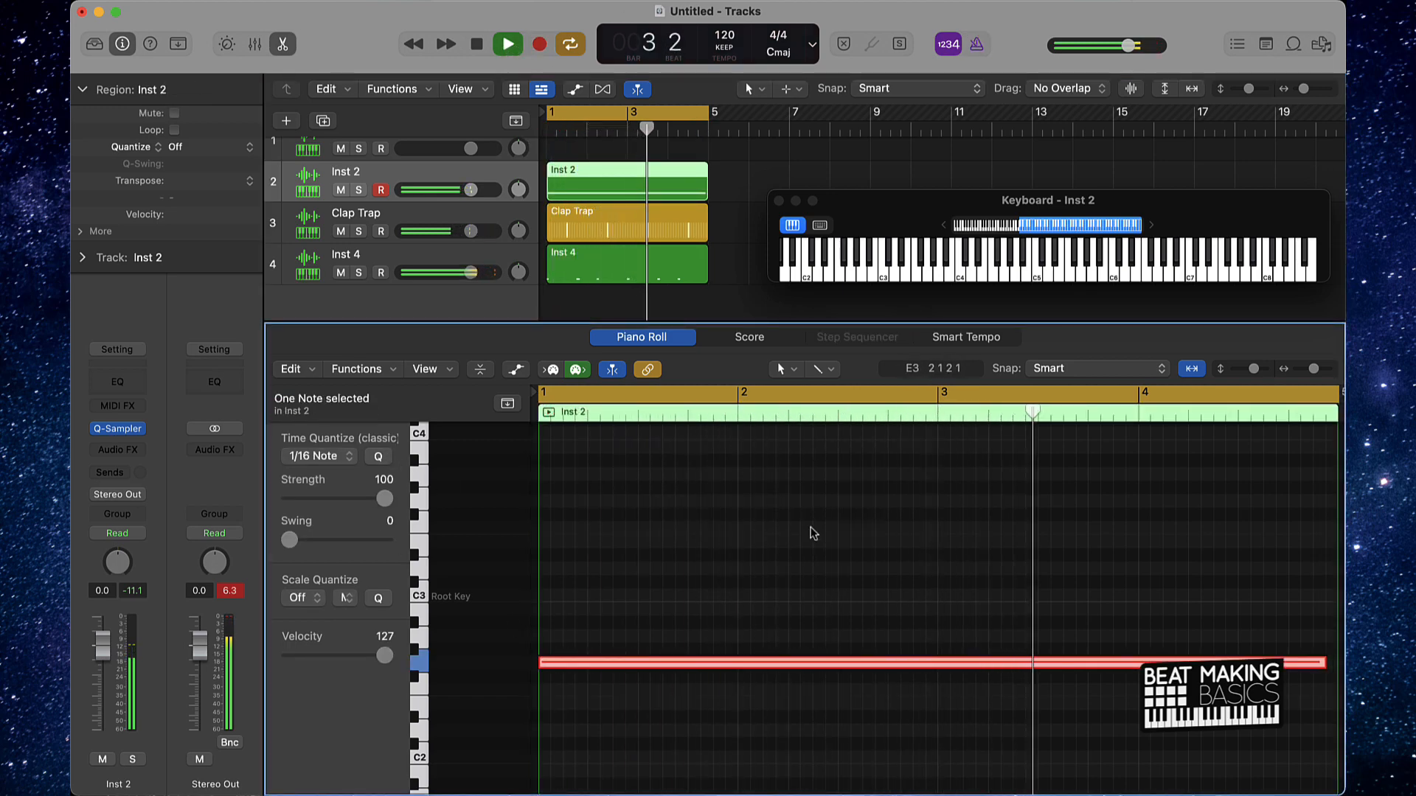
pyautogui.press('space')
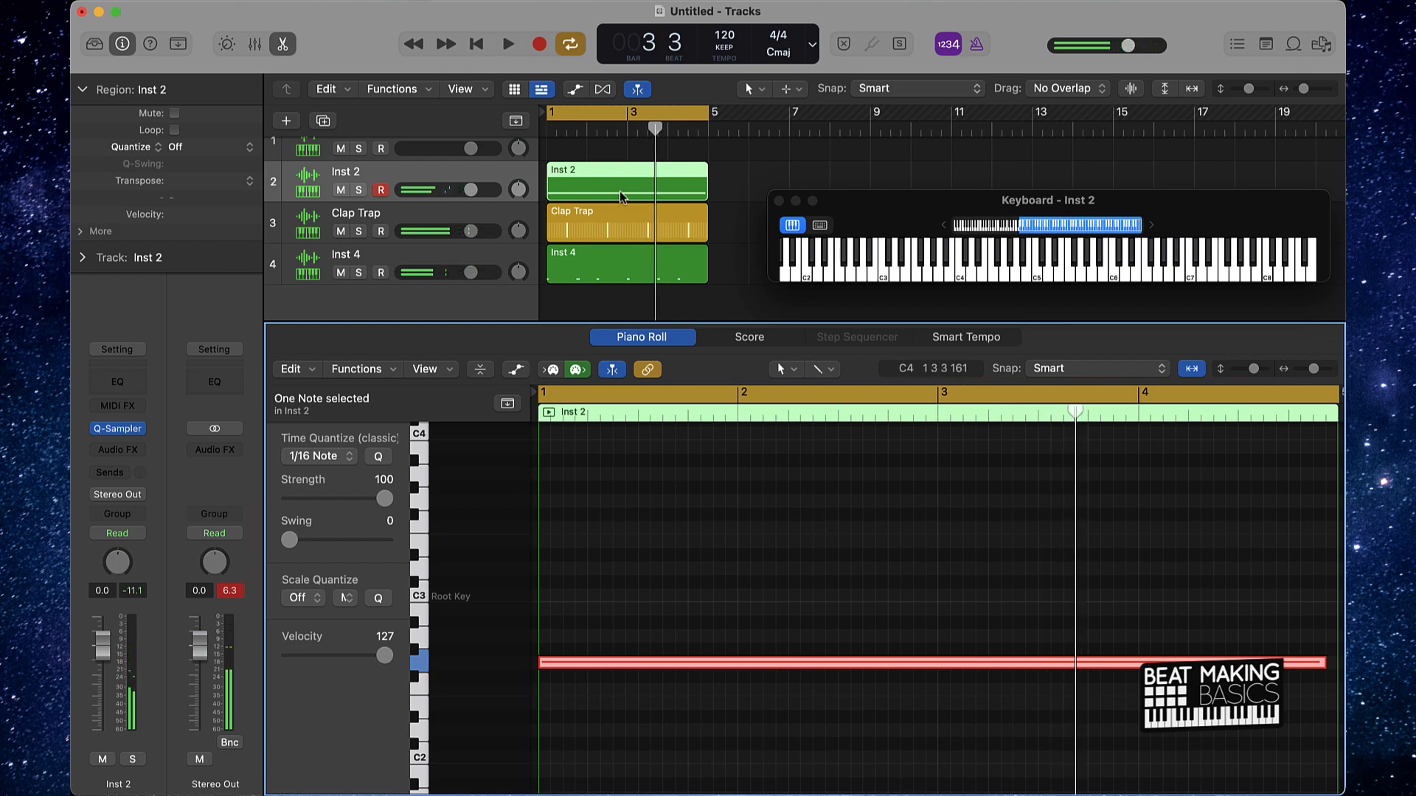
pyautogui.rightClick(873, 665)
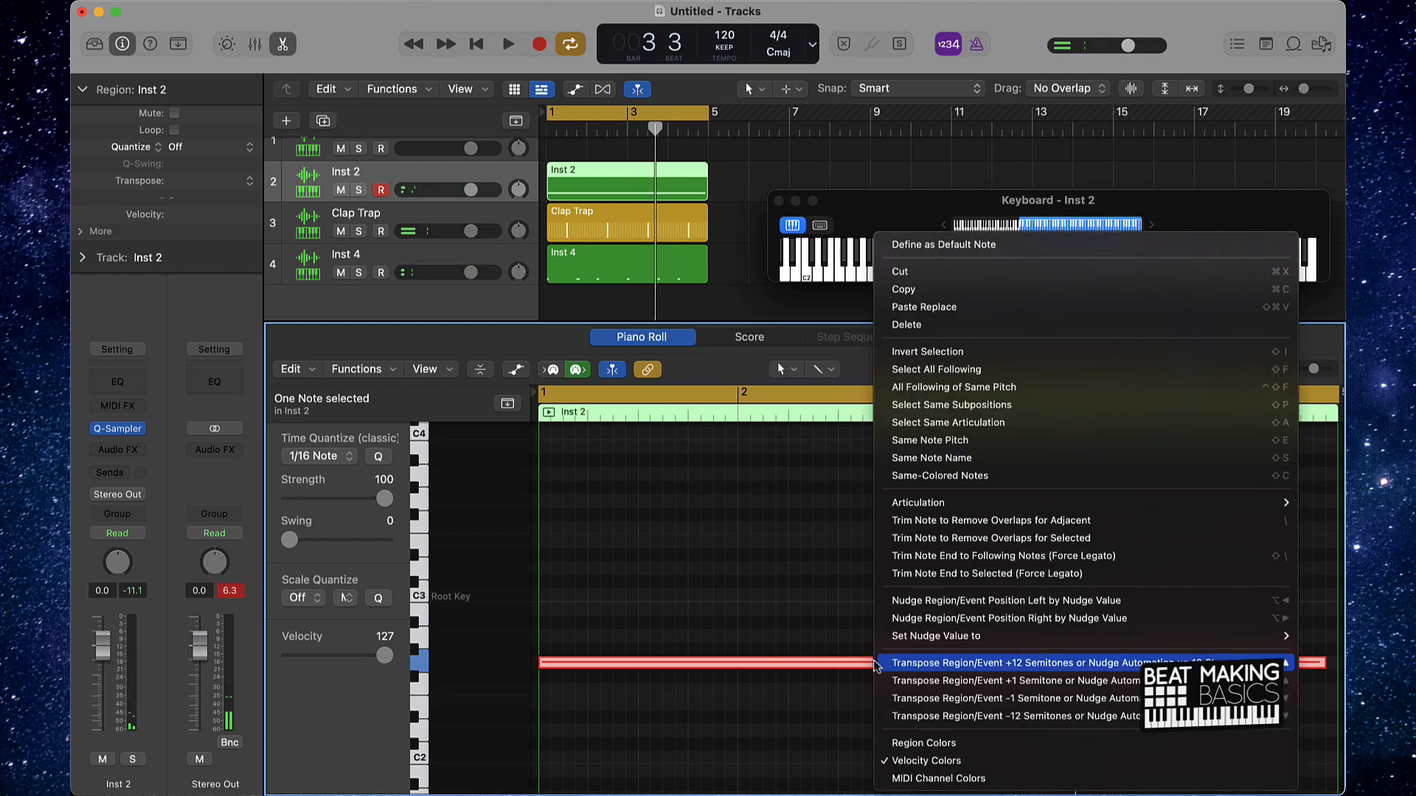
pyautogui.click(1014, 555)
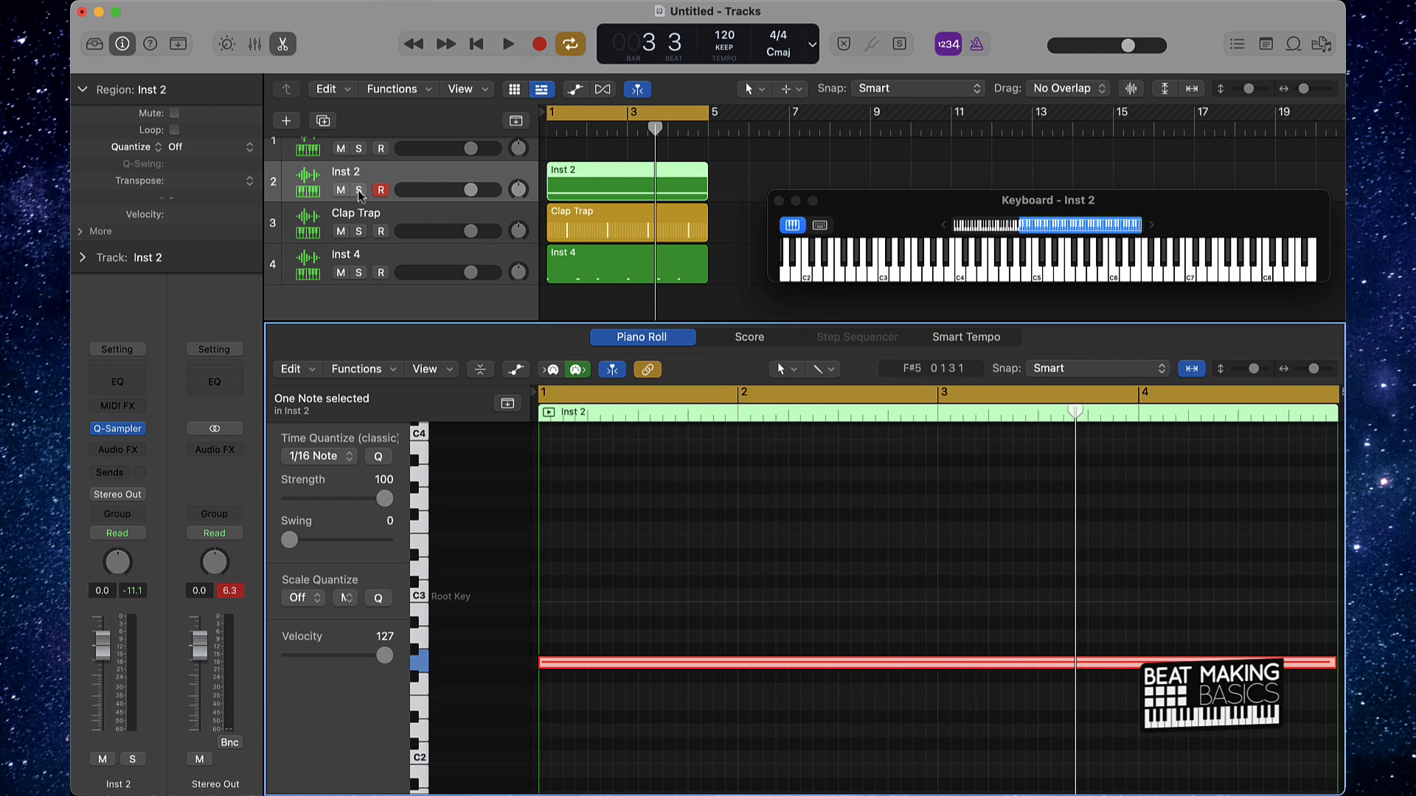
pyautogui.click(632, 305)
# Add a fifth software instrument track with Quick Sampler (Single Sample) below Inst 4 and load the 808 01 sound from the Library
pyautogui.scroll(-2, 451, 263)
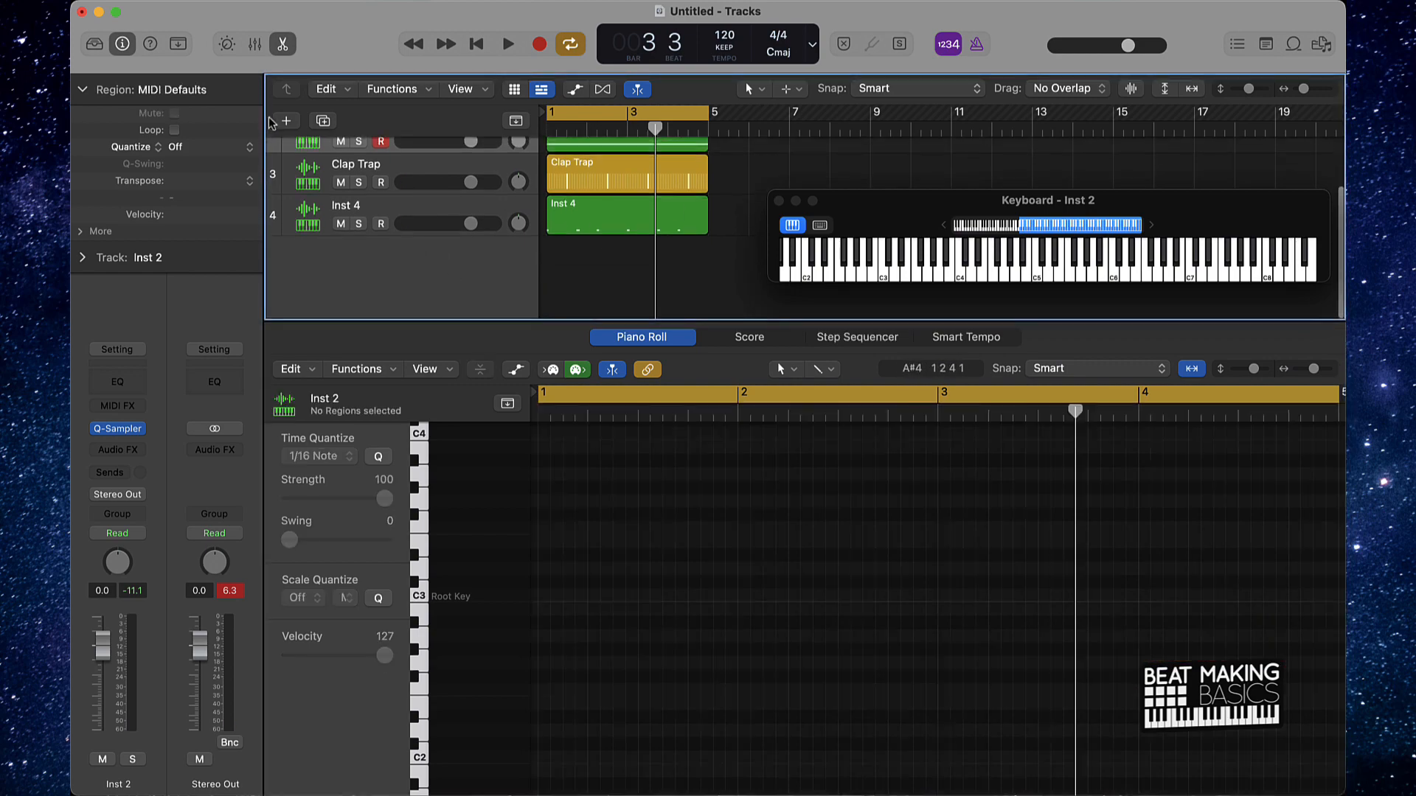
pyautogui.click(503, 201)
pyautogui.press('alt+super+n')
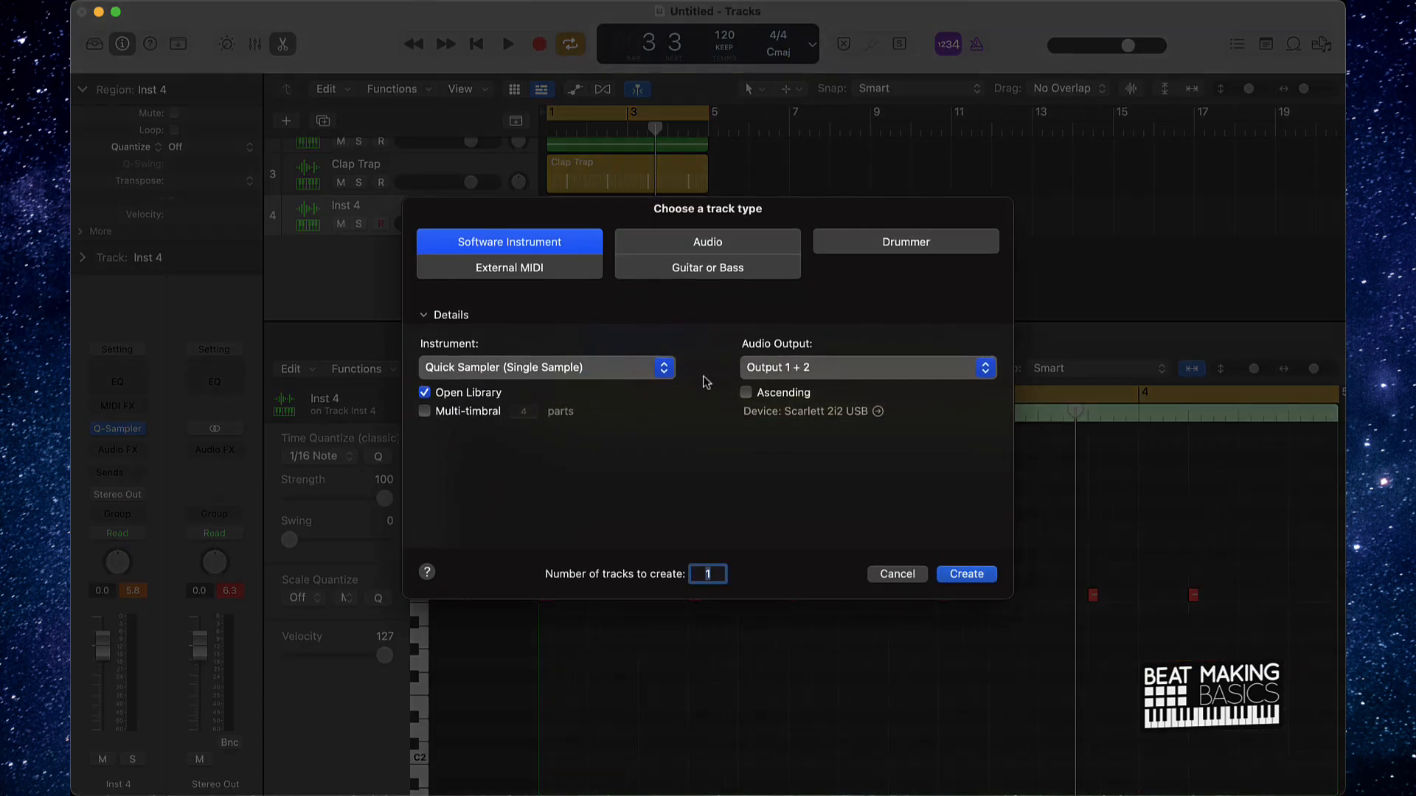
pyautogui.click(988, 579)
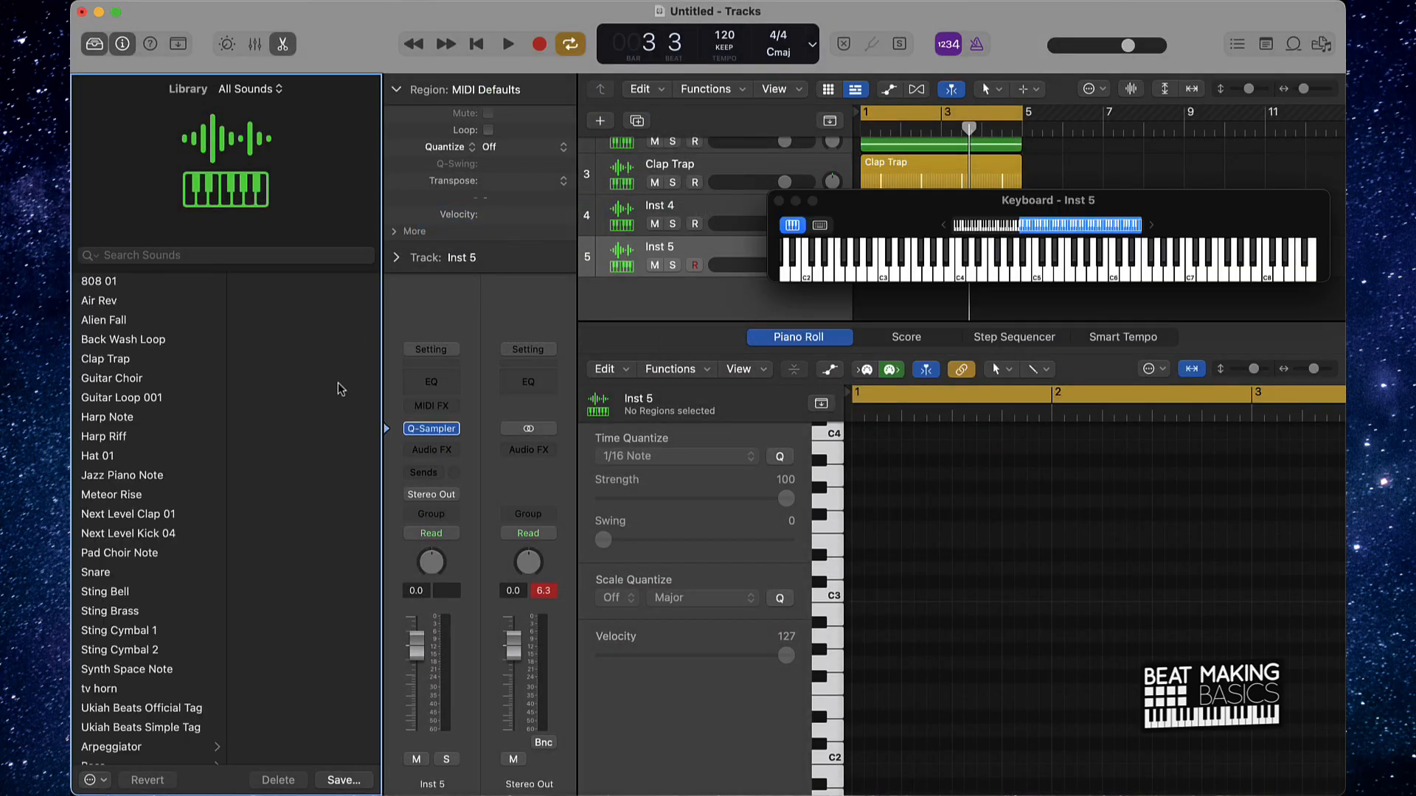
pyautogui.click(82, 287)
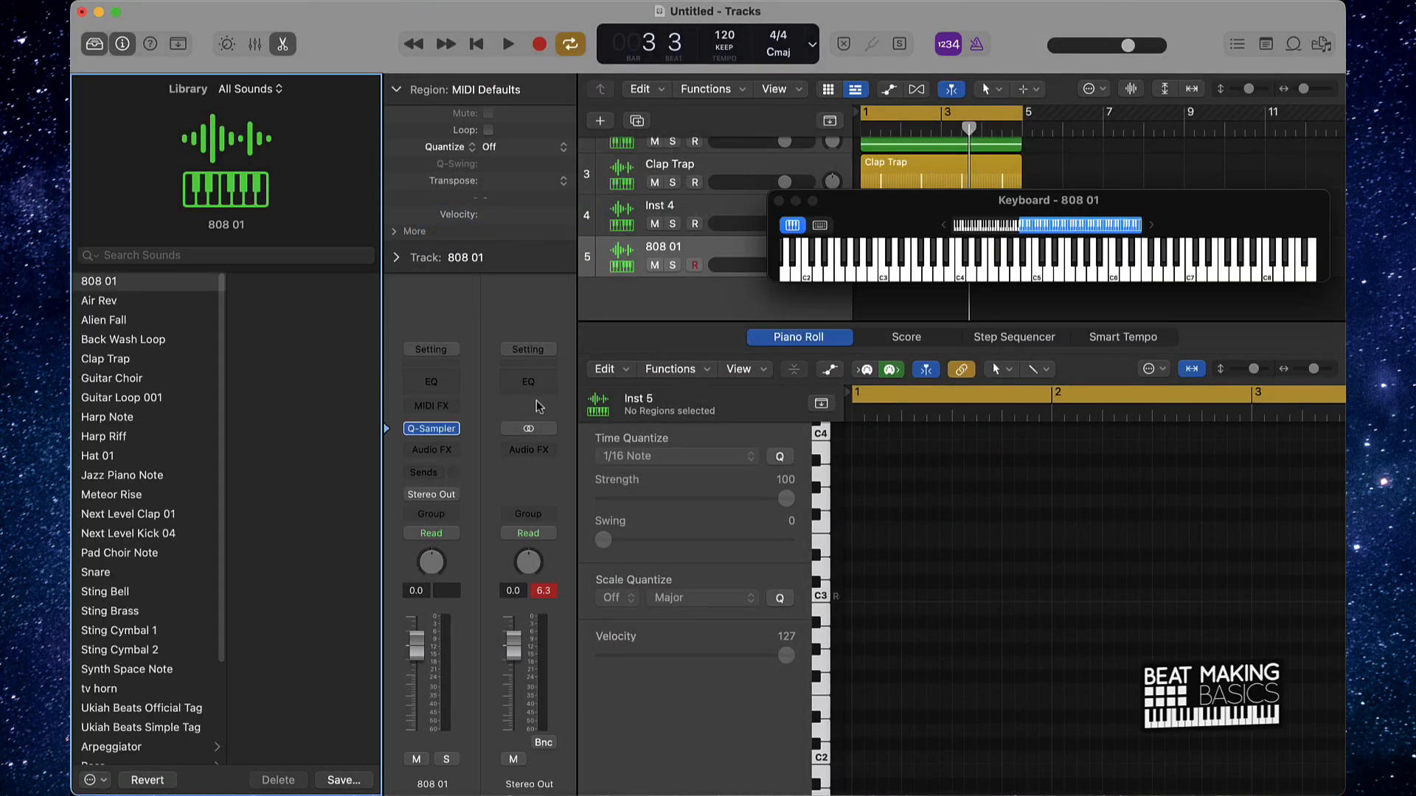
pyautogui.moveTo(847, 205); pyautogui.dragTo(682, 434)
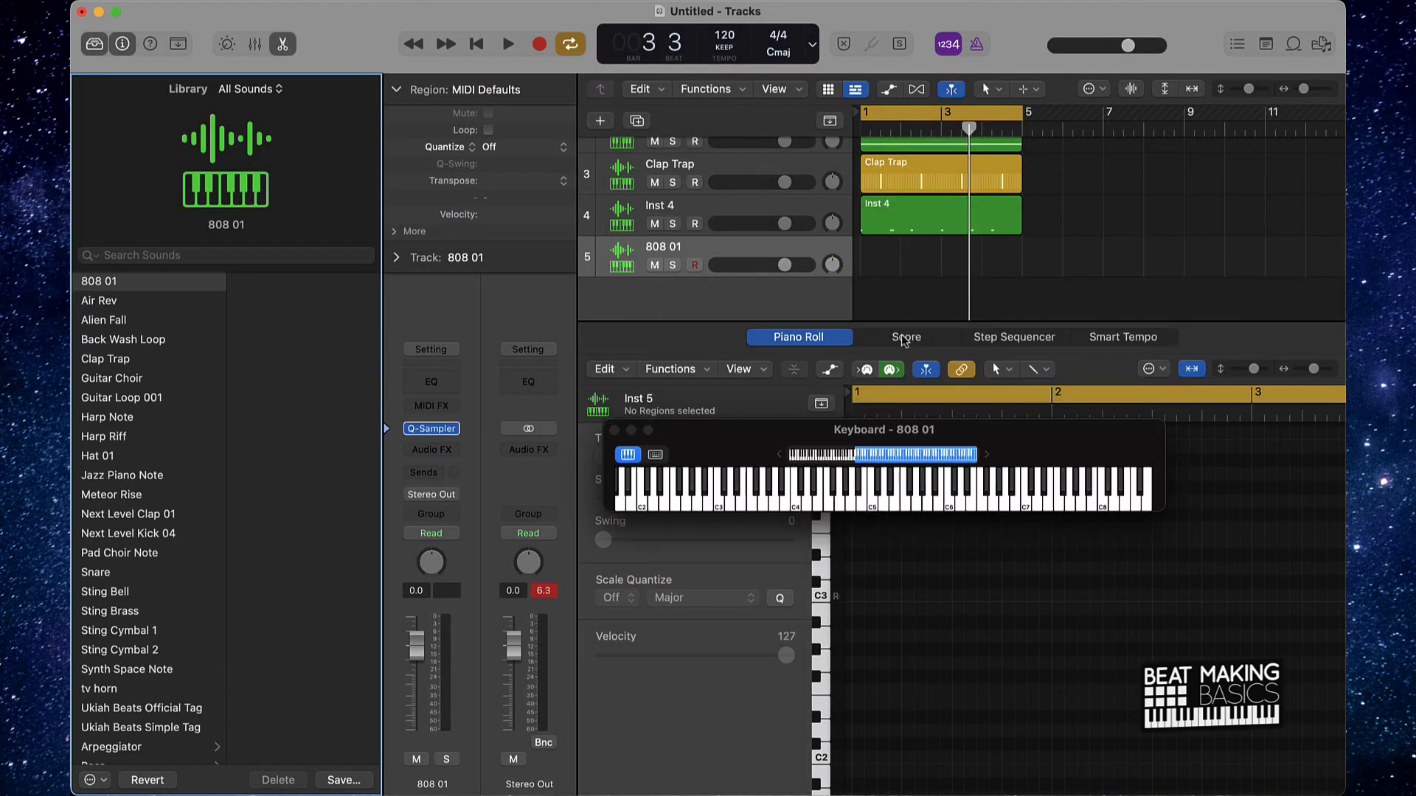
# Rehearse the 808 against the loop, then record a four-bar pattern of held notes on the 808 01 track
pyautogui.click(975, 338)
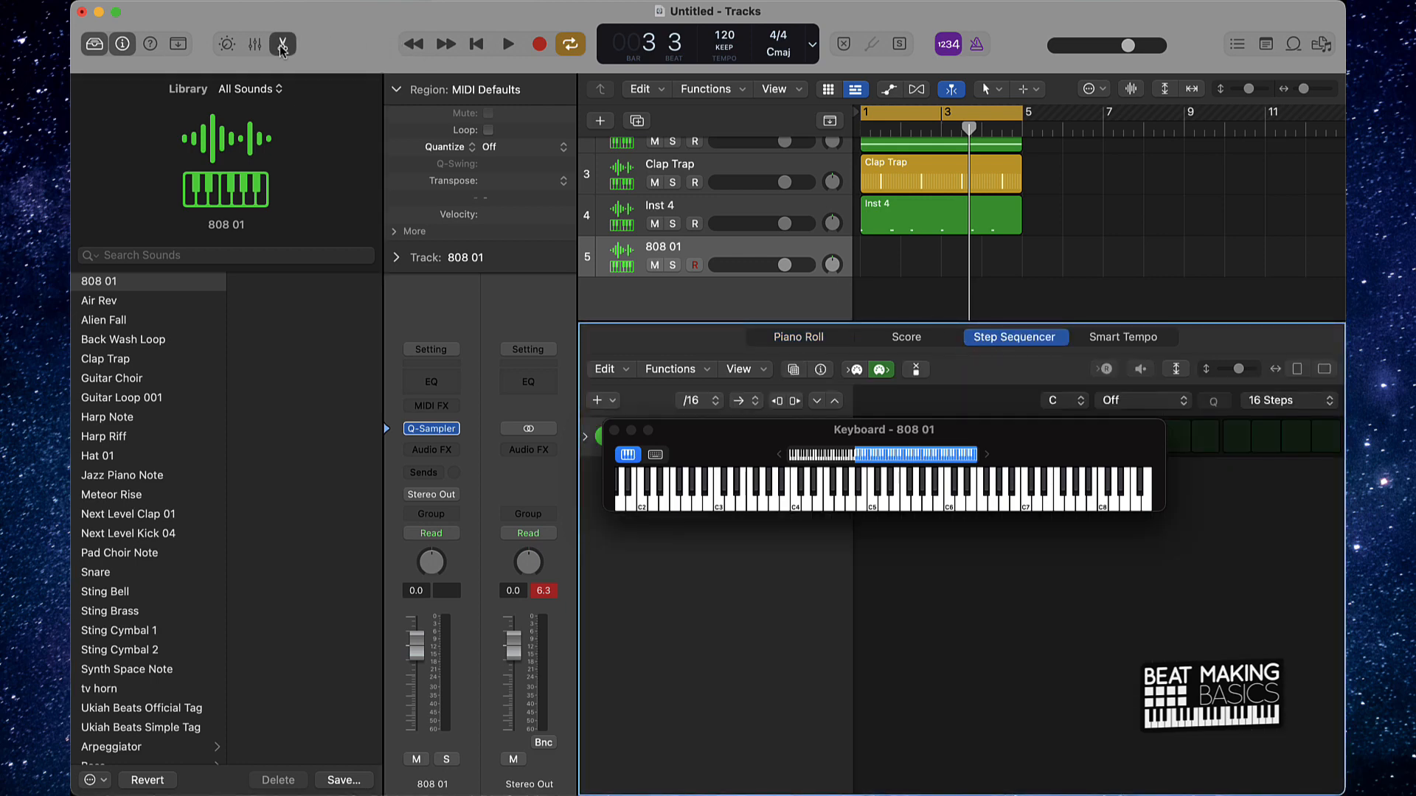
pyautogui.click(283, 45)
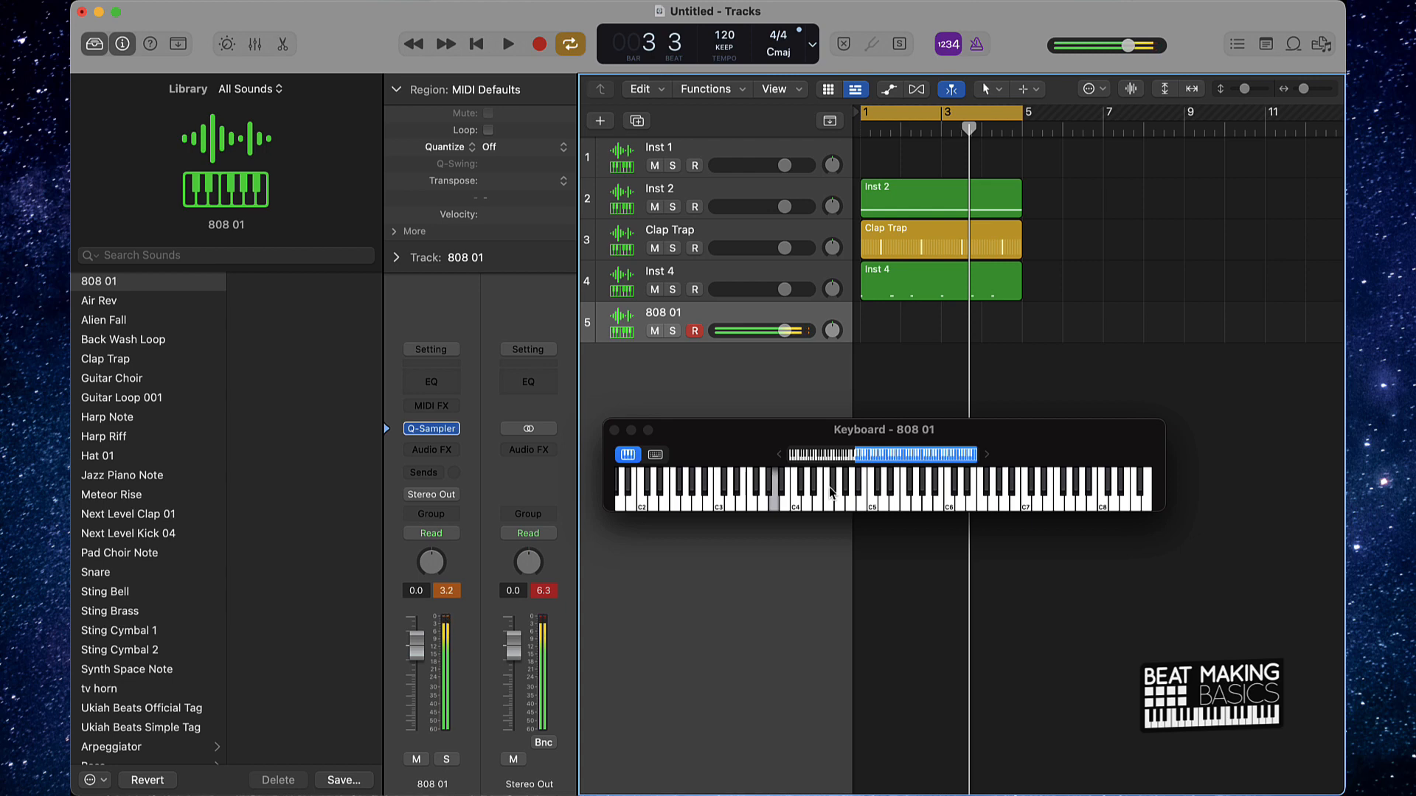
pyautogui.press('space')
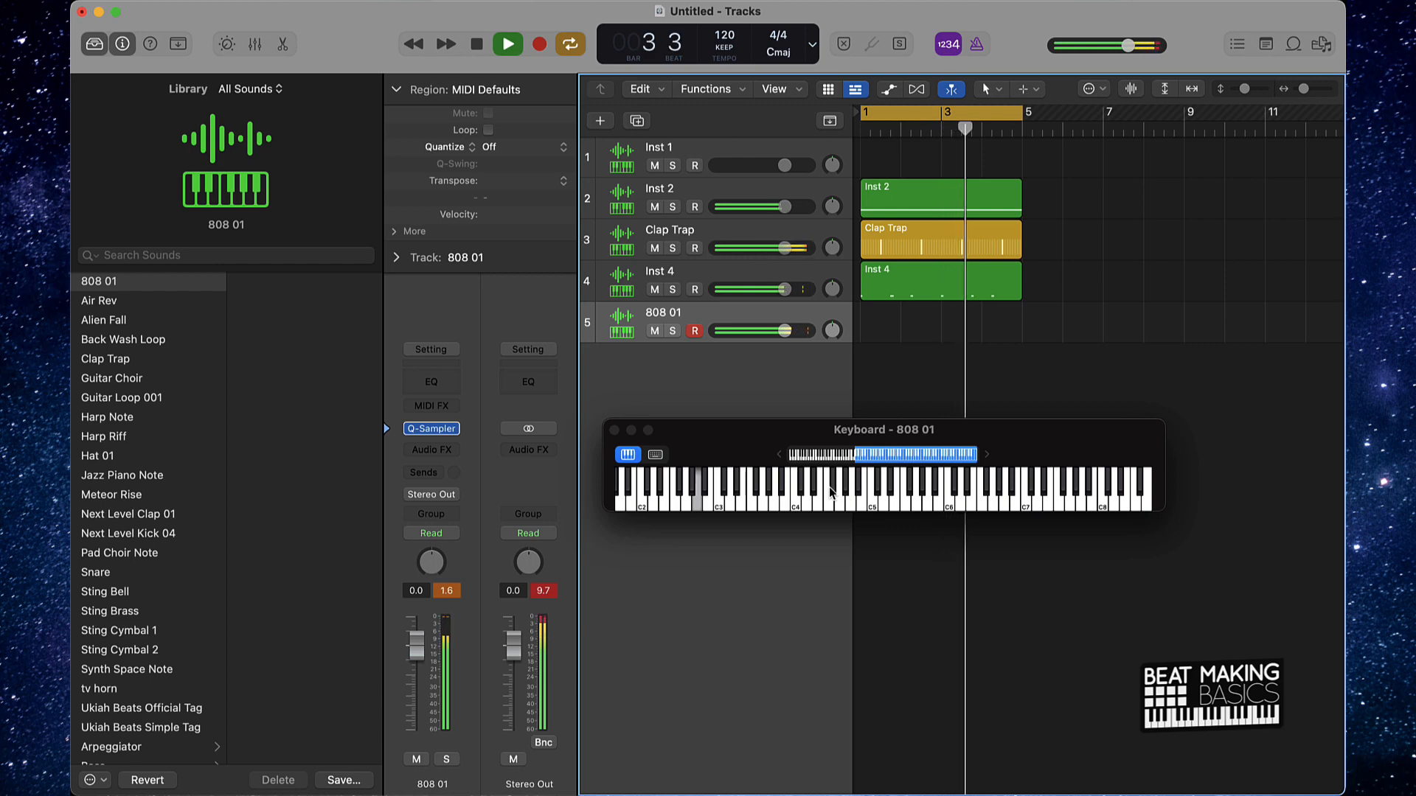
pyautogui.press('space')
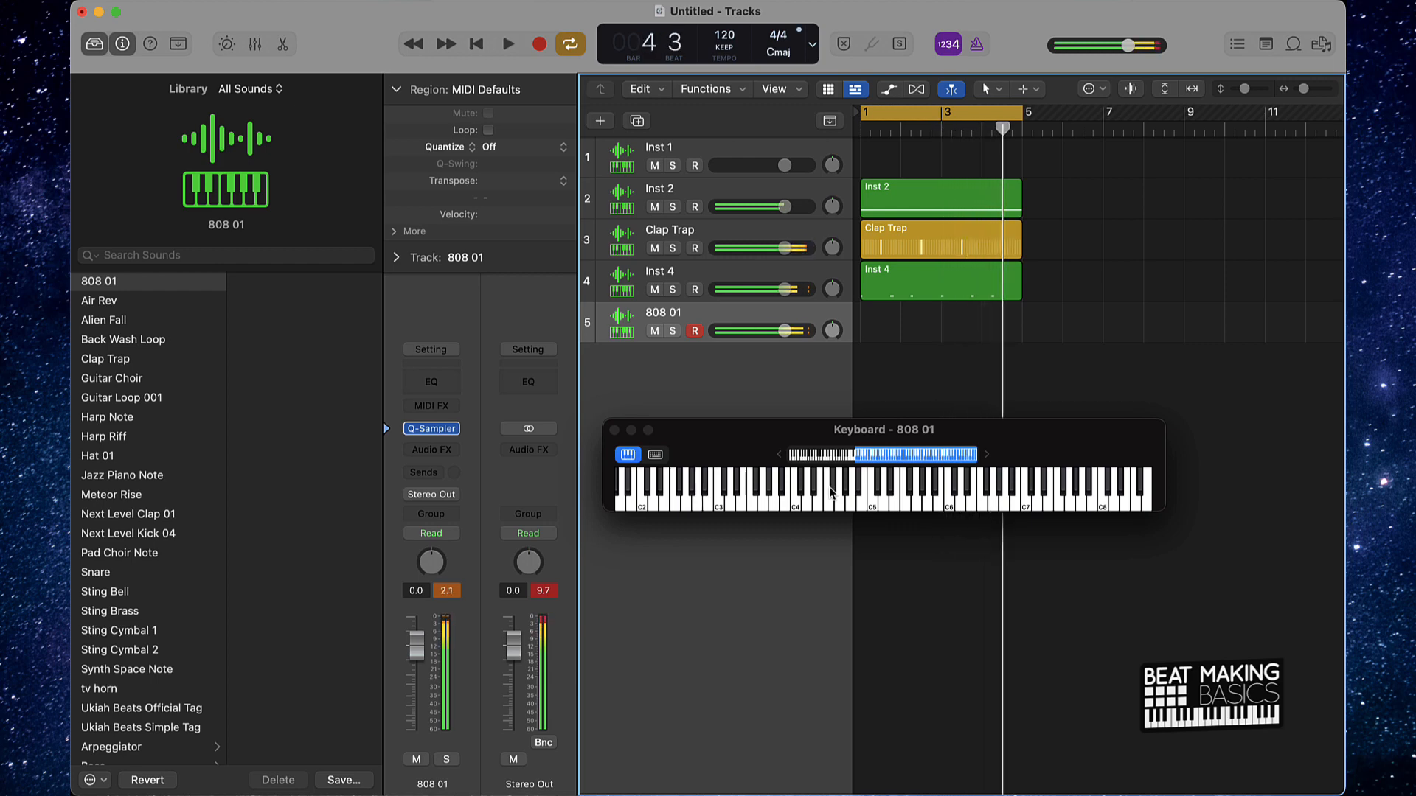
pyautogui.press('r')
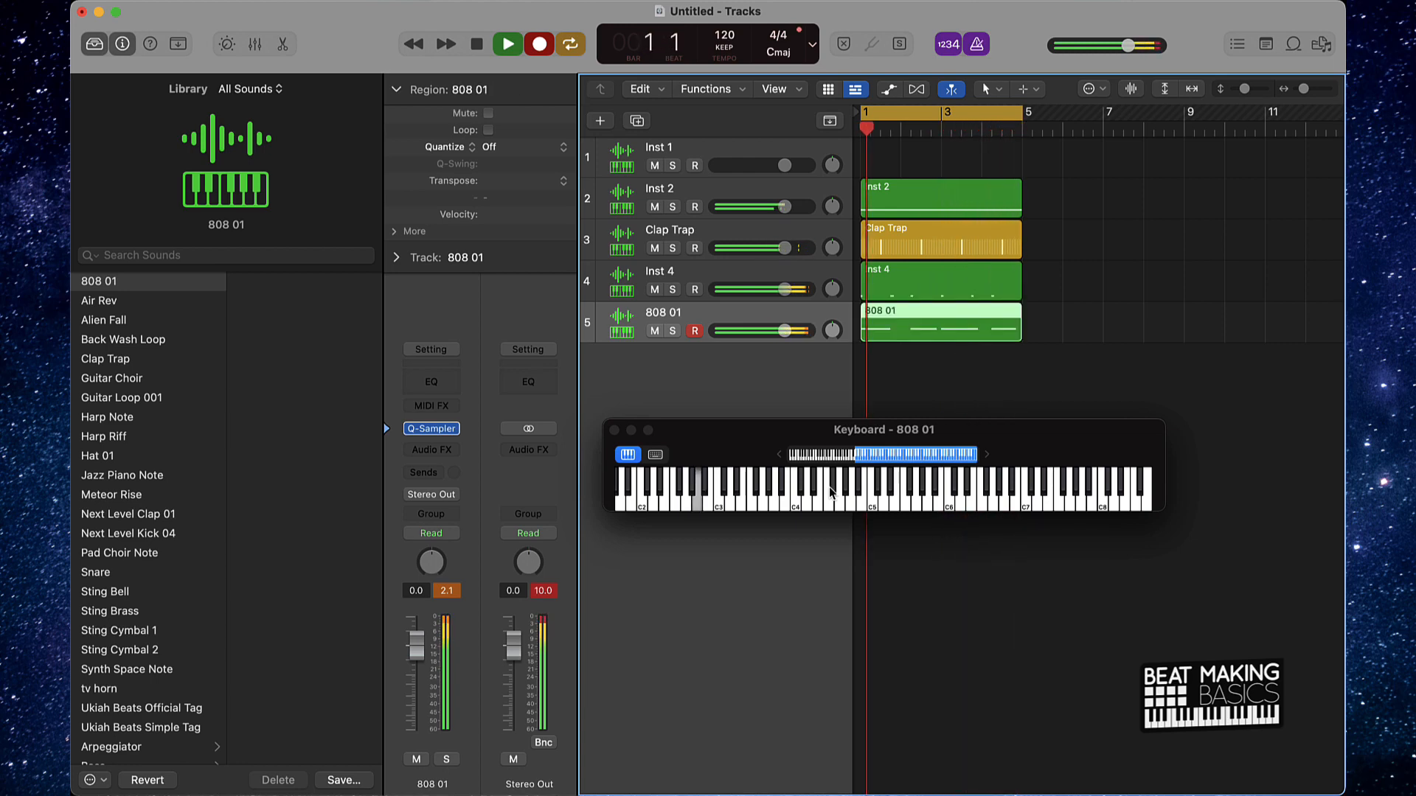
pyautogui.click(508, 46)
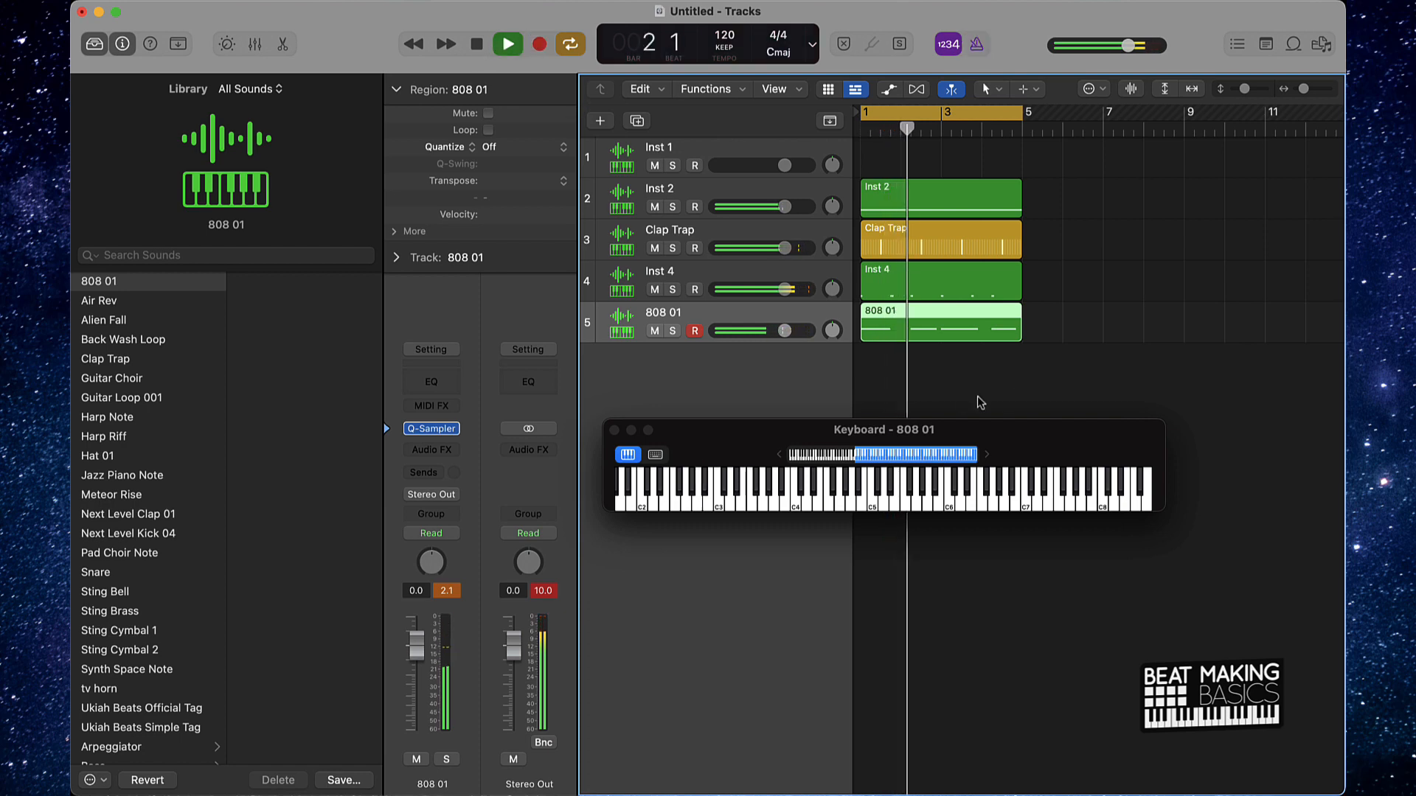
# Quantize all the recorded 808 01 notes to 1/16 and move the on-screen keyboard clear of the regions
pyautogui.press('p')
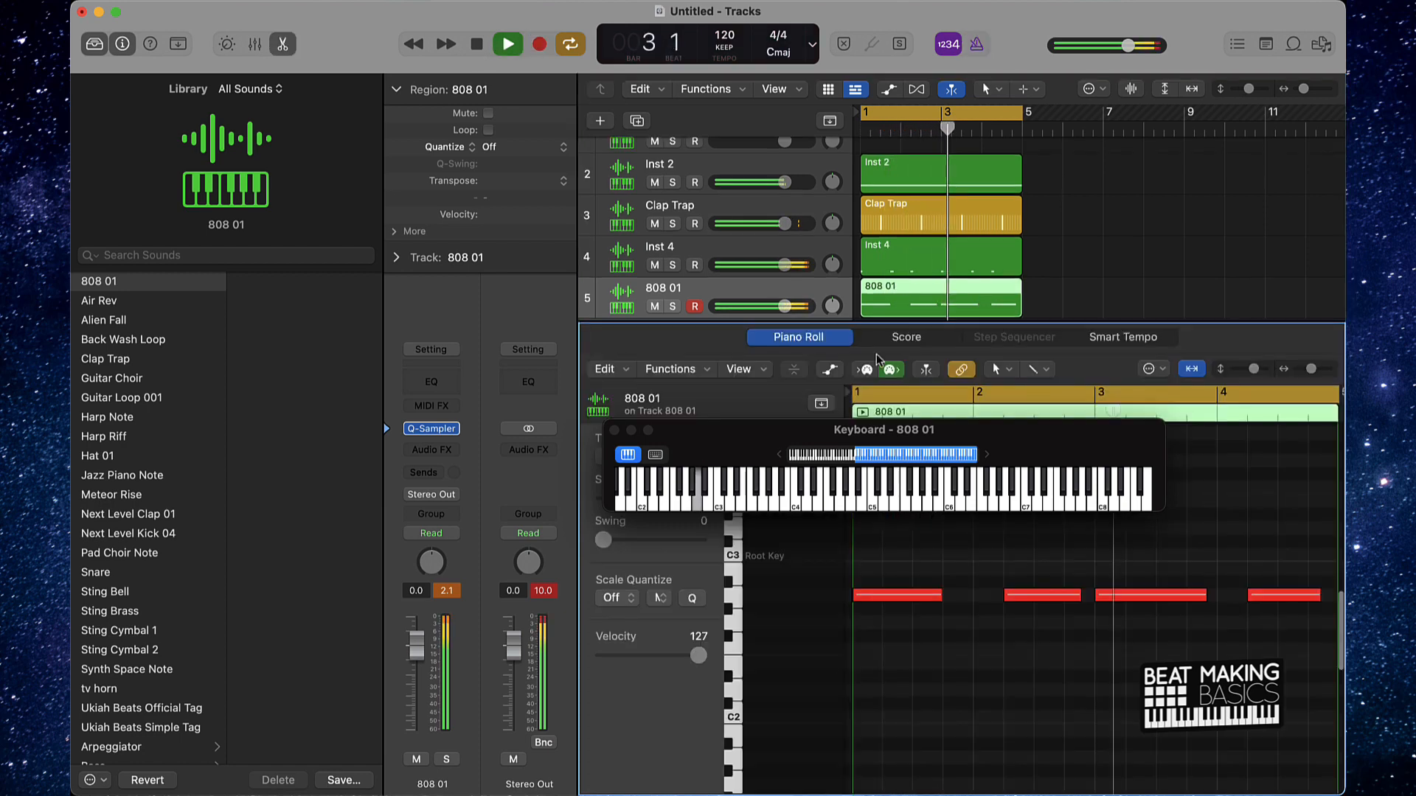
pyautogui.press('super+a')
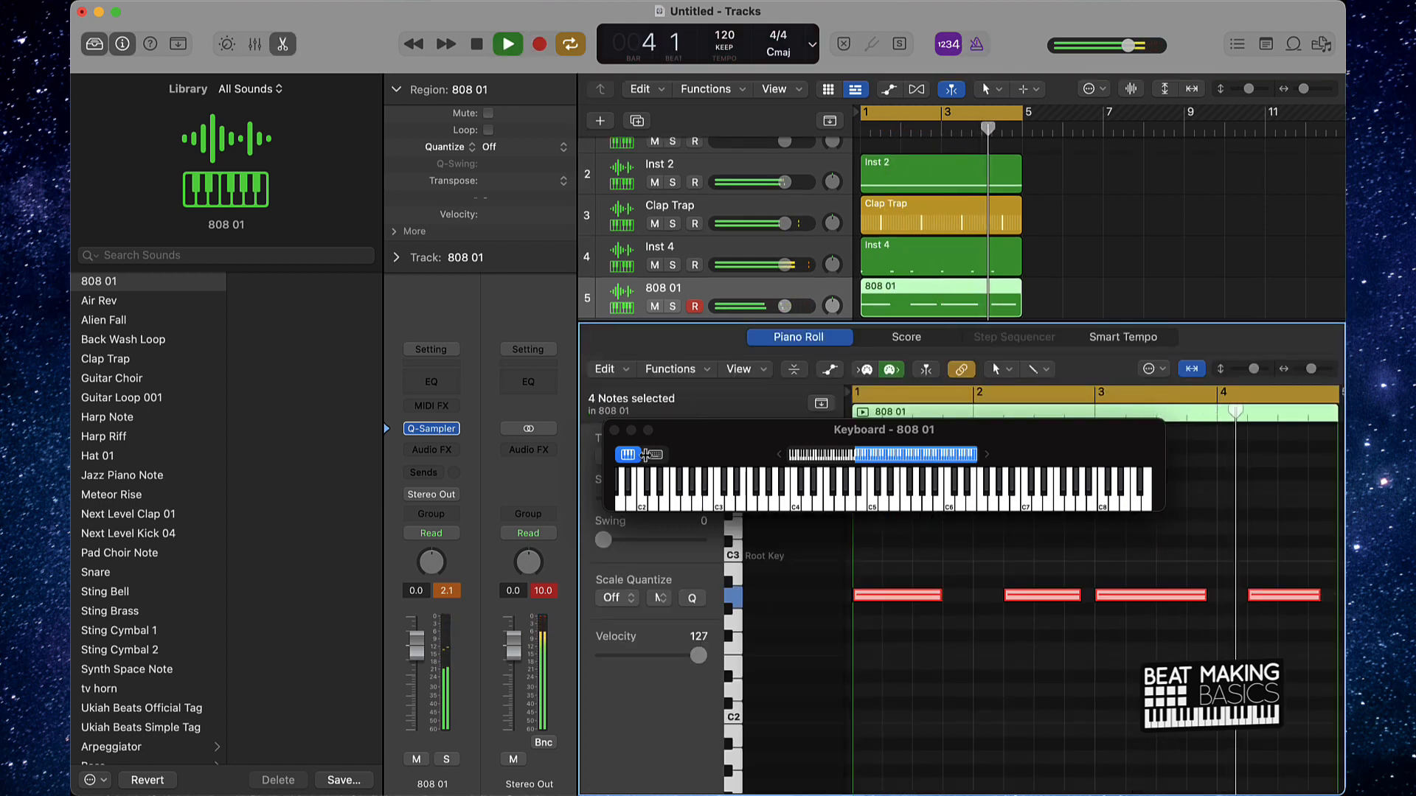
pyautogui.moveTo(684, 441); pyautogui.dragTo(739, 304)
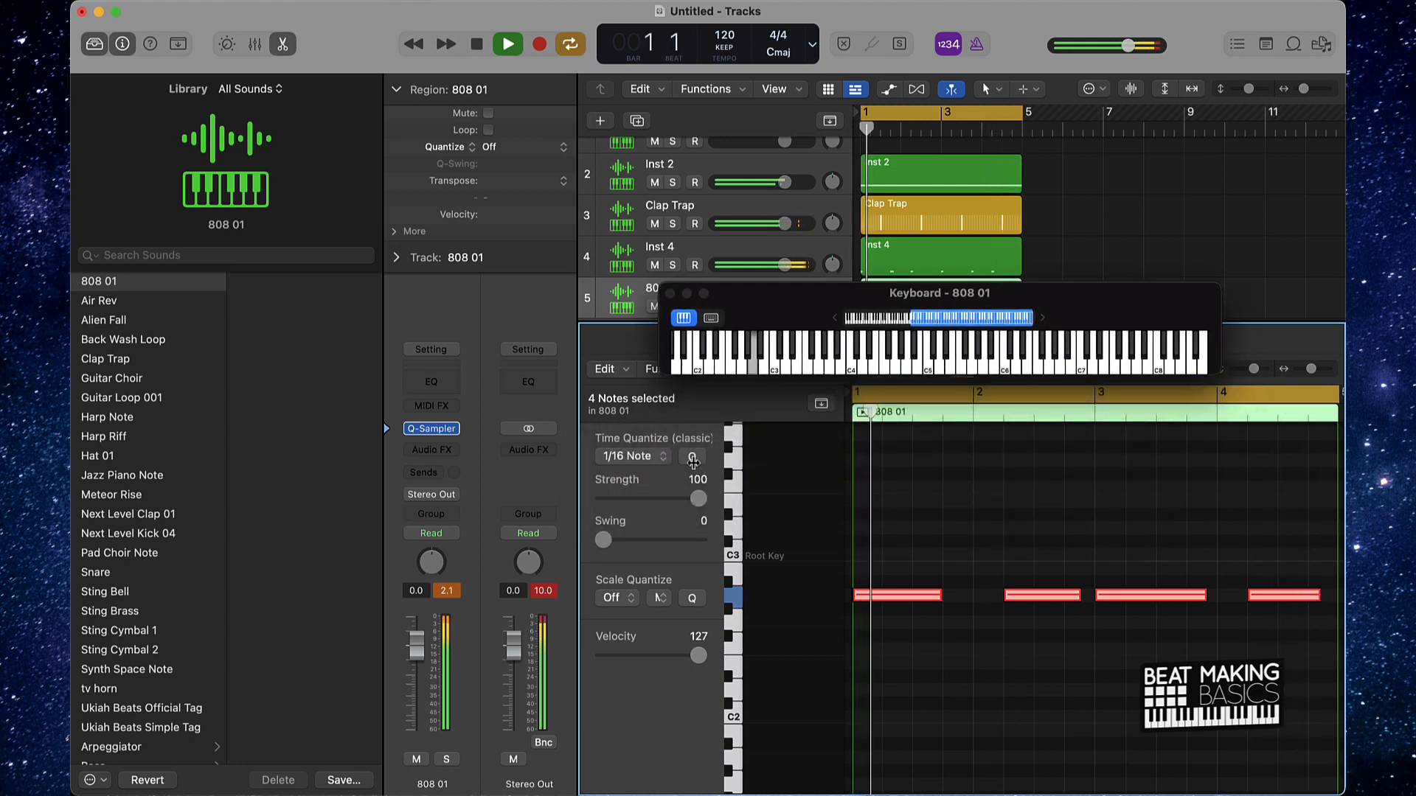
pyautogui.press('p')
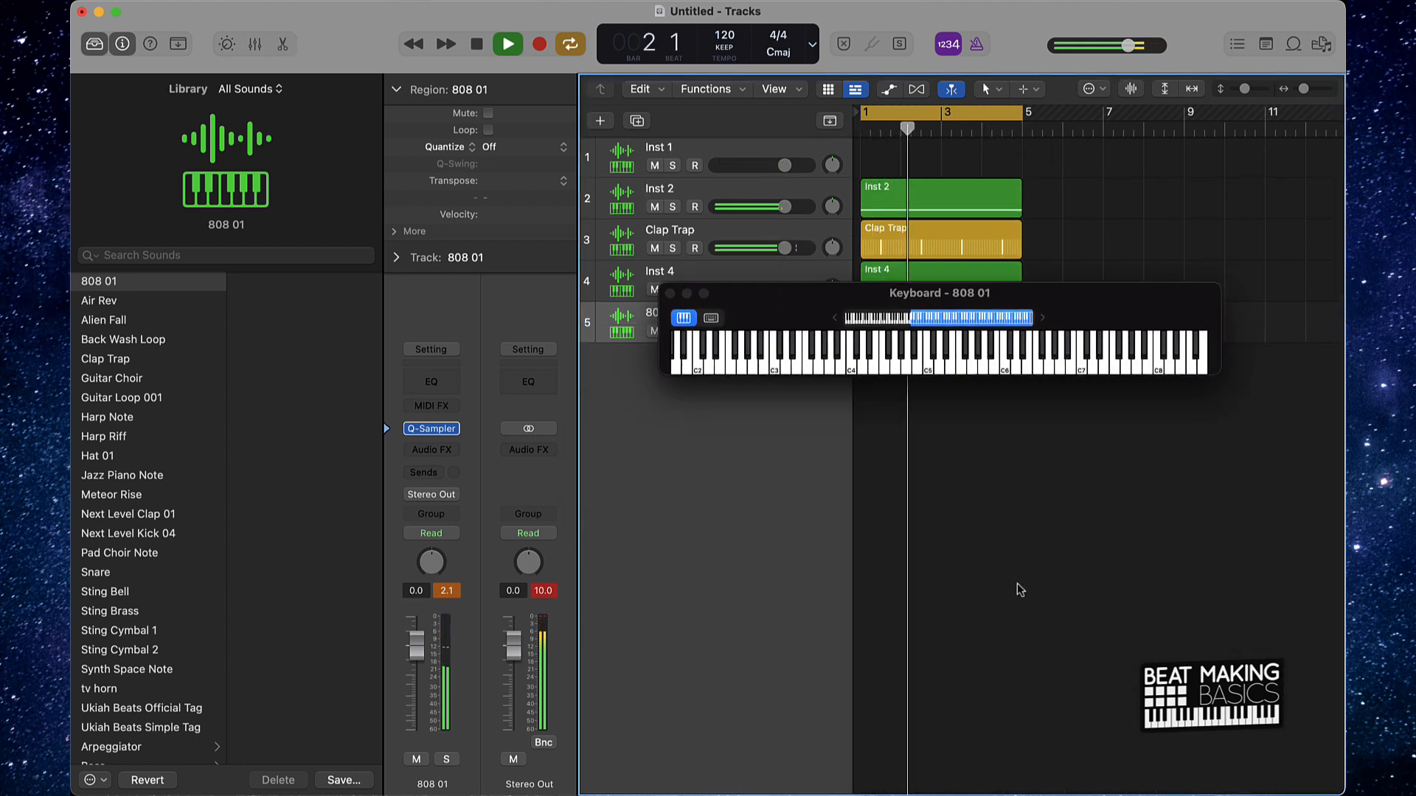
pyautogui.press('space')
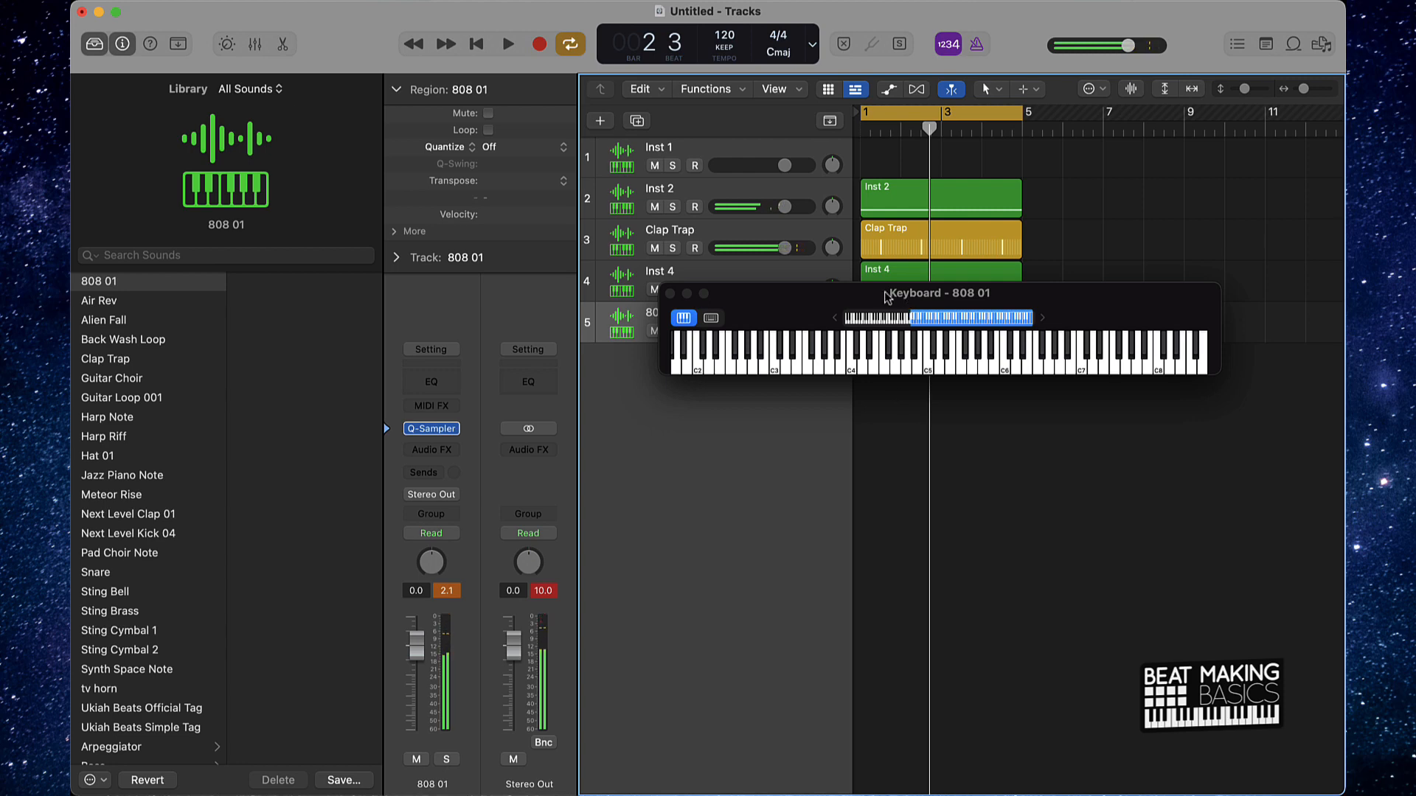
pyautogui.moveTo(887, 297); pyautogui.dragTo(874, 372)
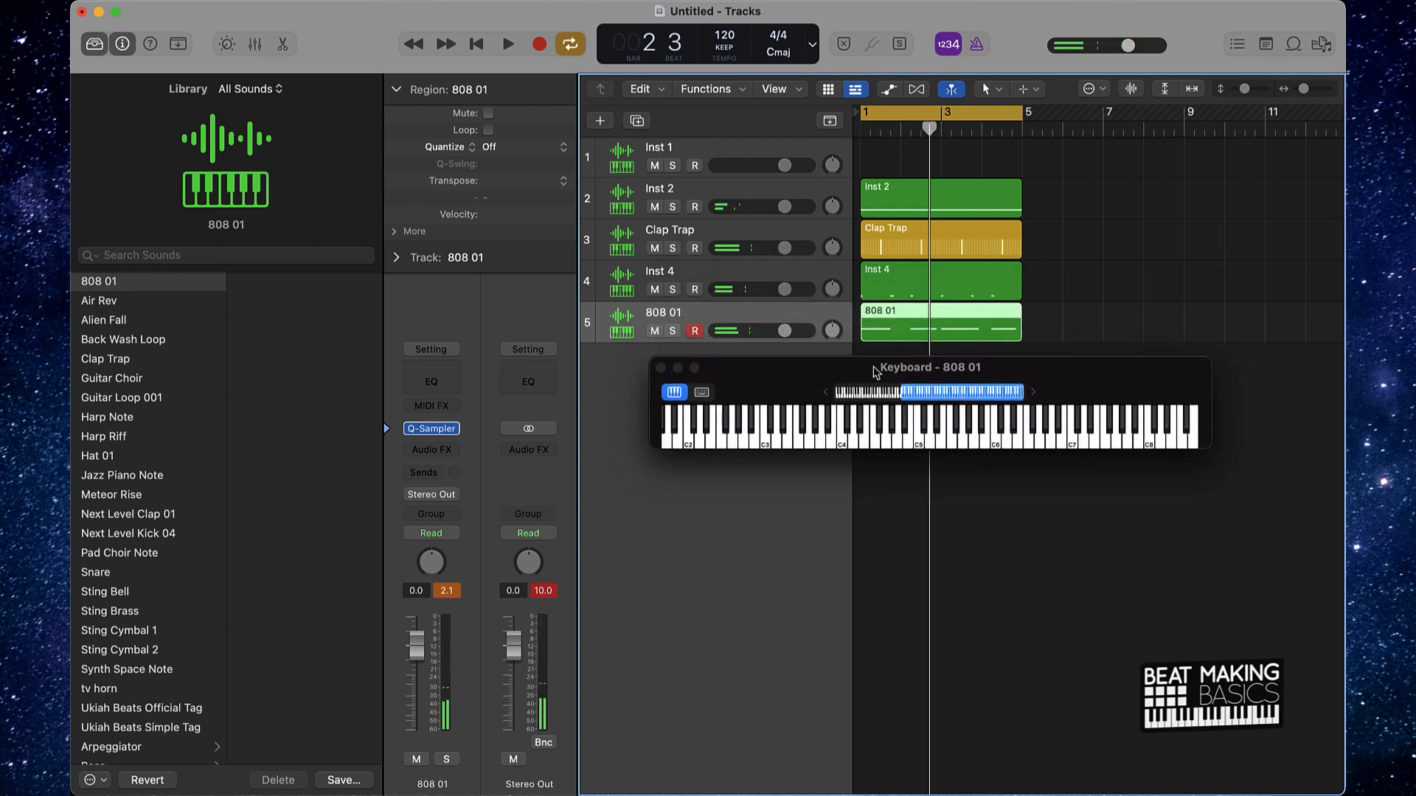
pyautogui.moveTo(795, 367); pyautogui.dragTo(791, 452)
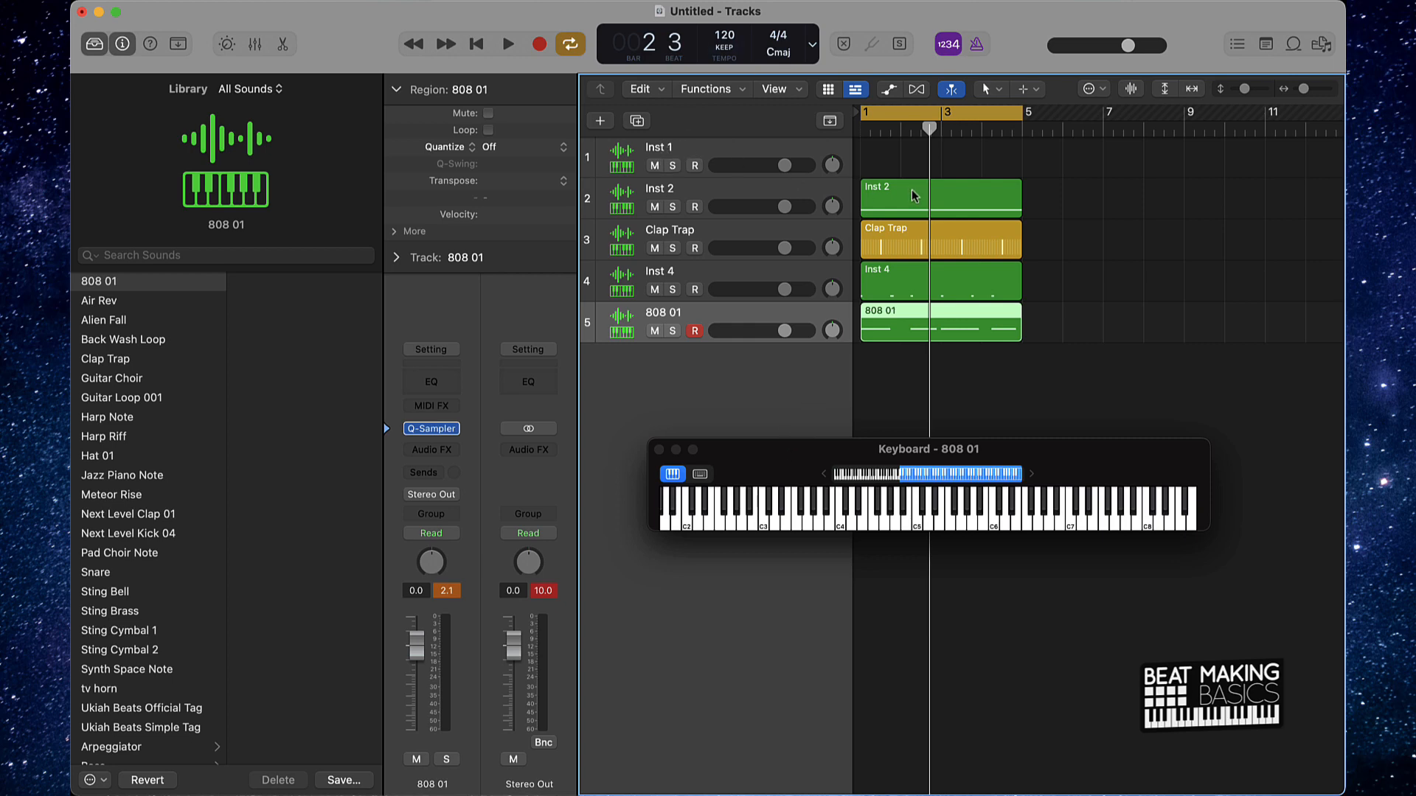
# Copy the Inst 2 region onto the Inst 1 track at bar 1 and mute Inst 2 to audition the copy
pyautogui.moveTo(912, 195); pyautogui.dragTo(911, 155)
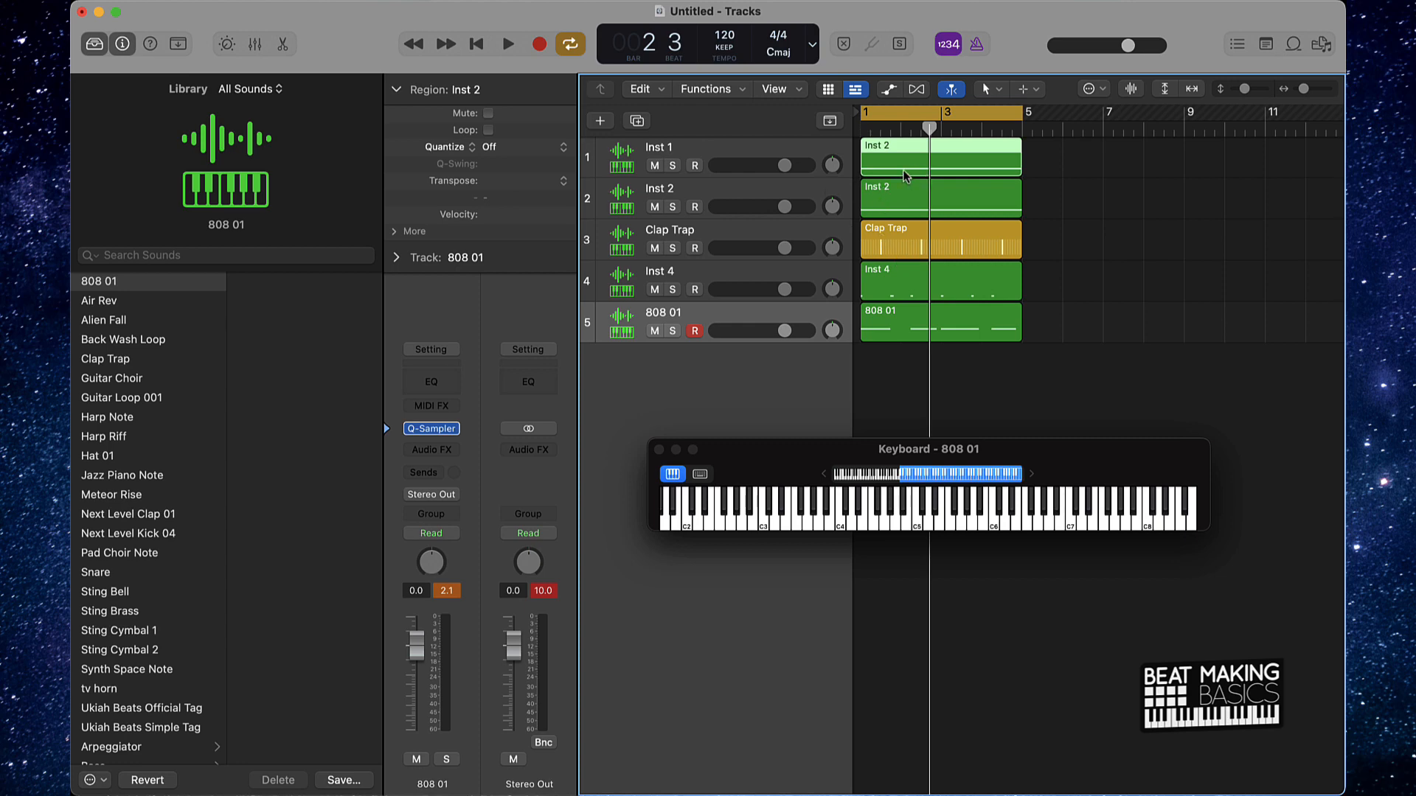
pyautogui.doubleClick(907, 175)
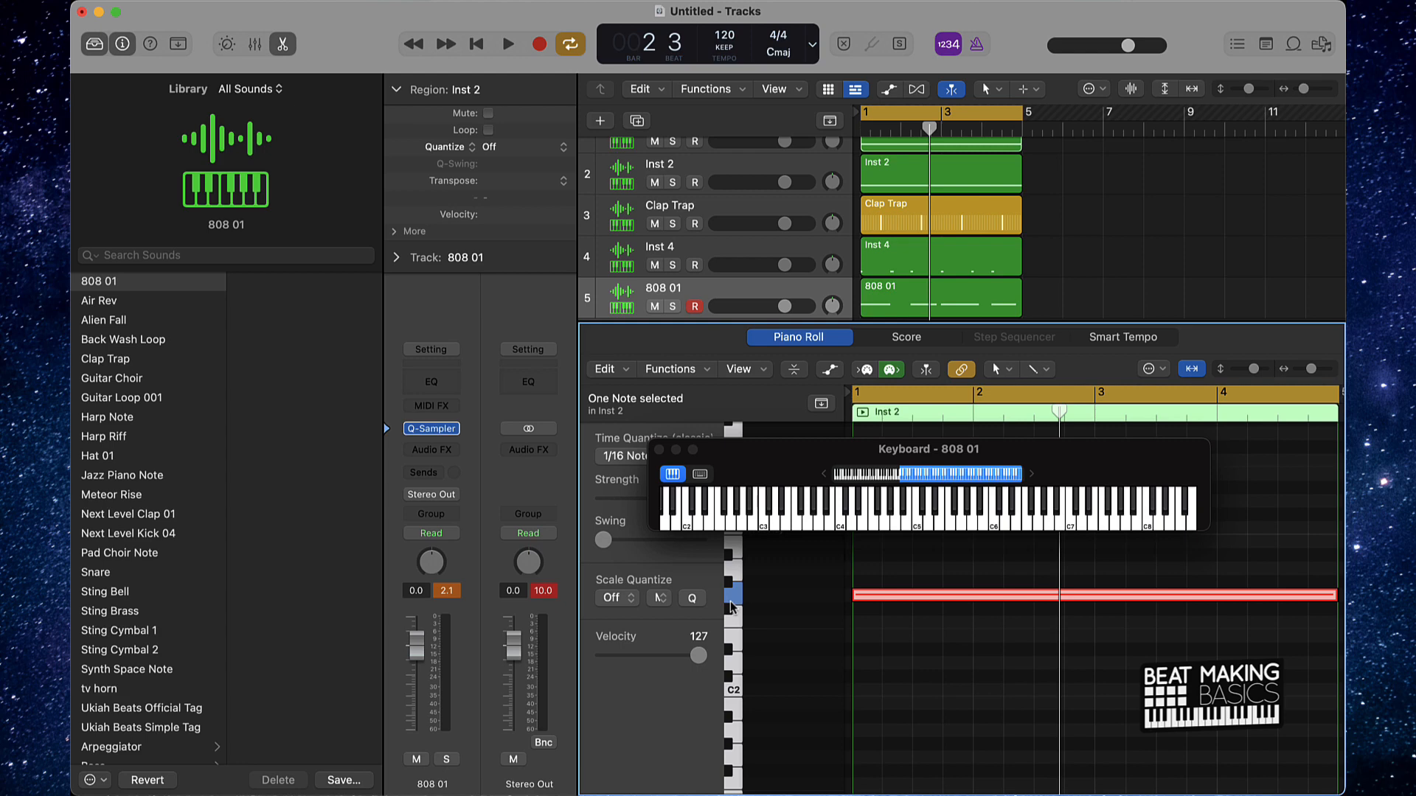
pyautogui.scroll(2, 714, 177)
pyautogui.click(655, 207)
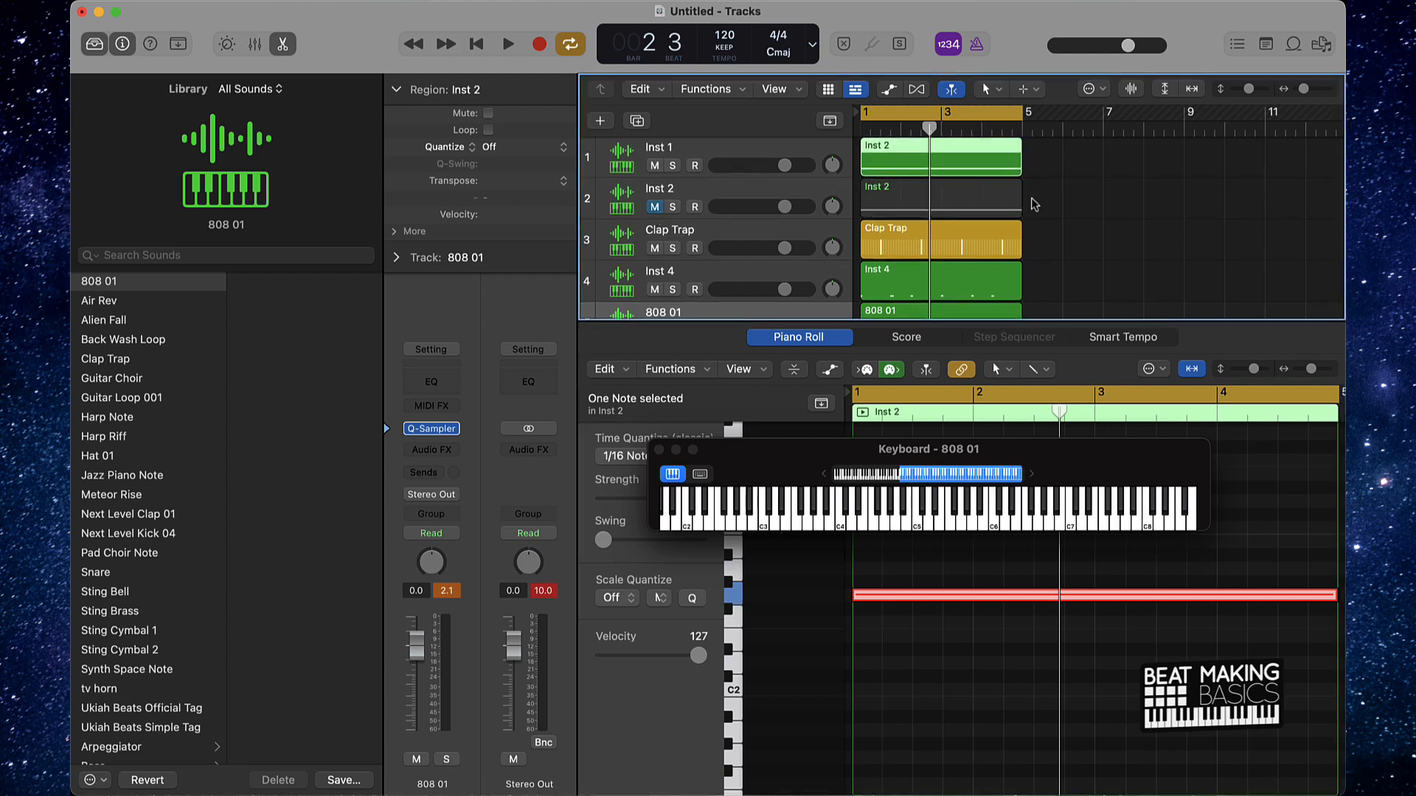
pyautogui.press('space')
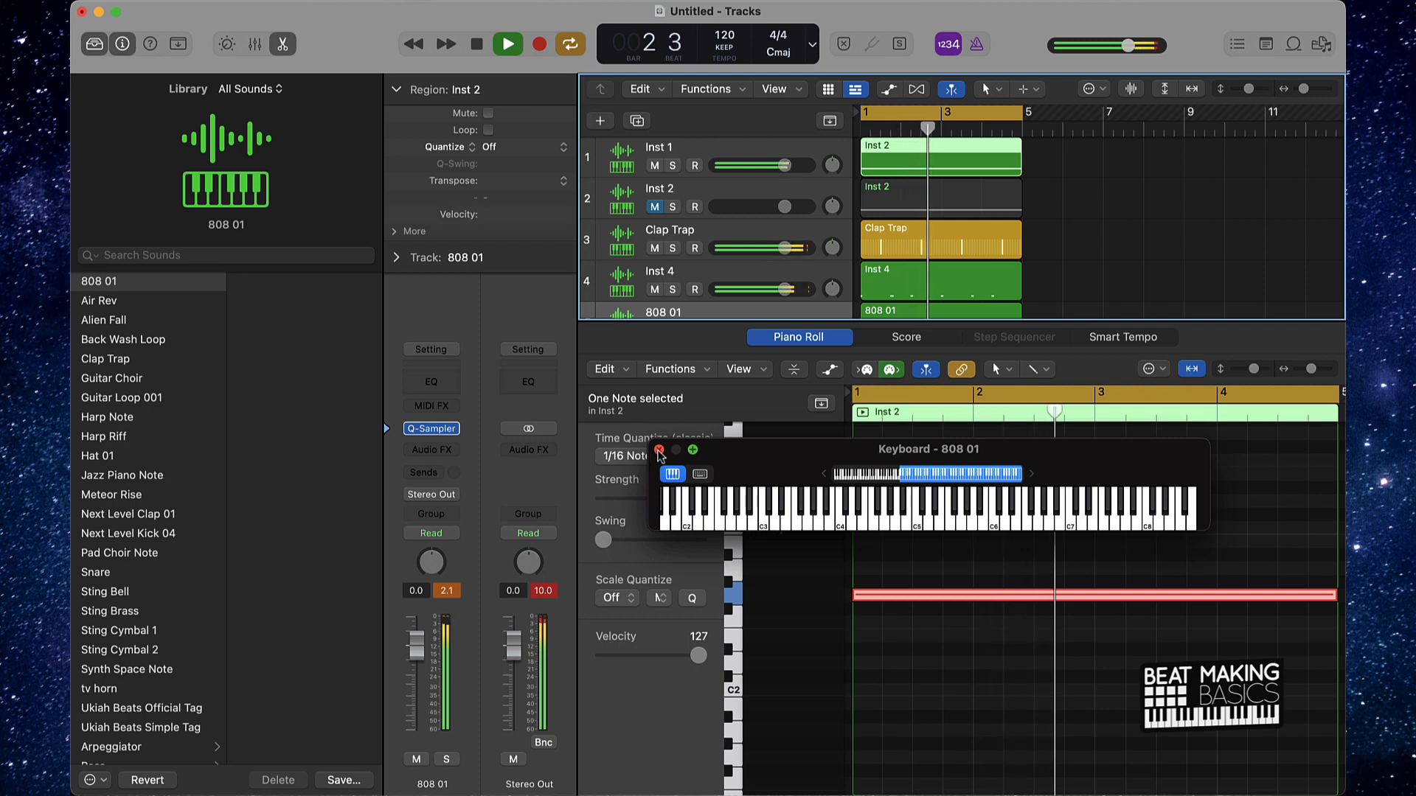
# Close the on-screen keyboard and the Piano Roll, and mute the Inst 1 track
pyautogui.click(659, 451)
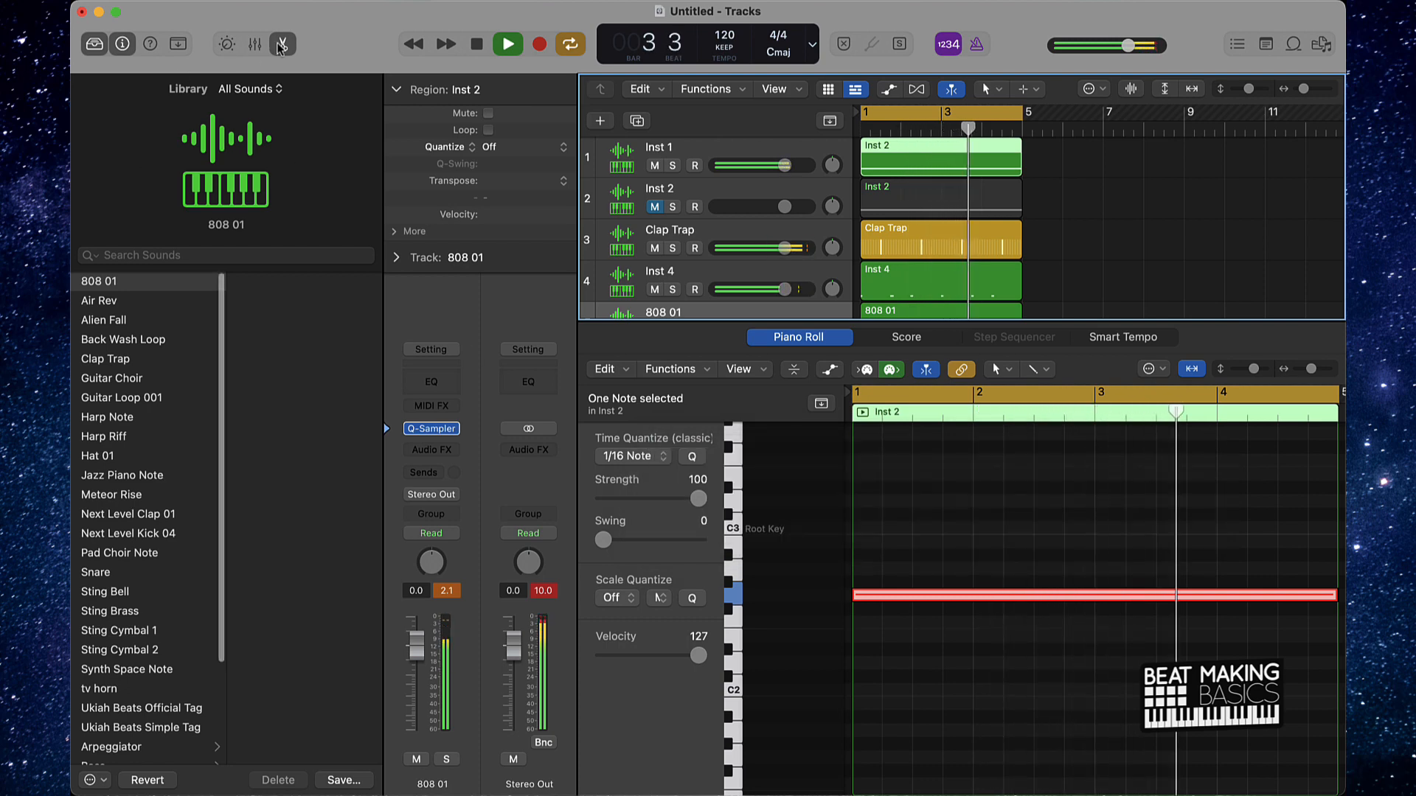
pyautogui.press('e')
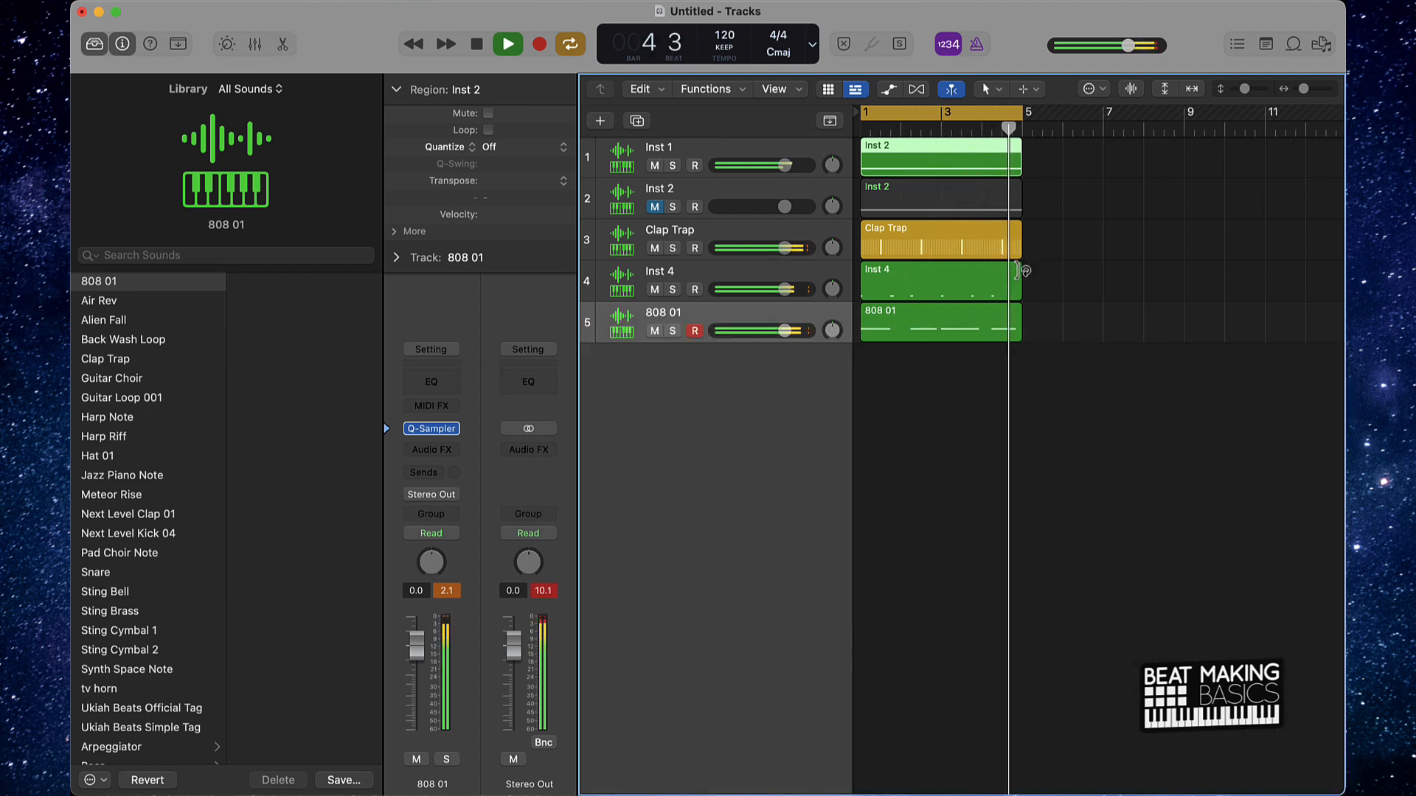
pyautogui.press('space')
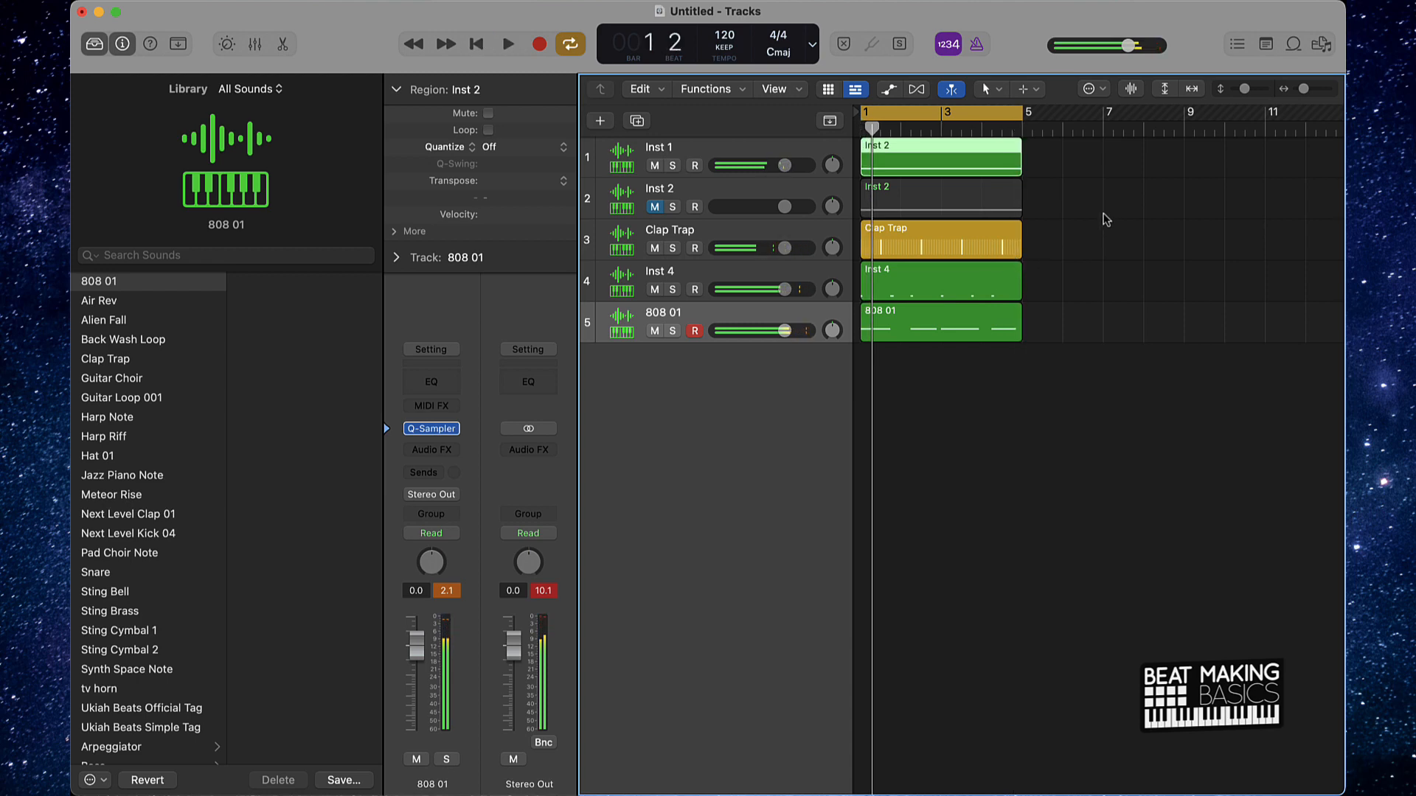
pyautogui.click(1085, 204)
pyautogui.click(653, 166)
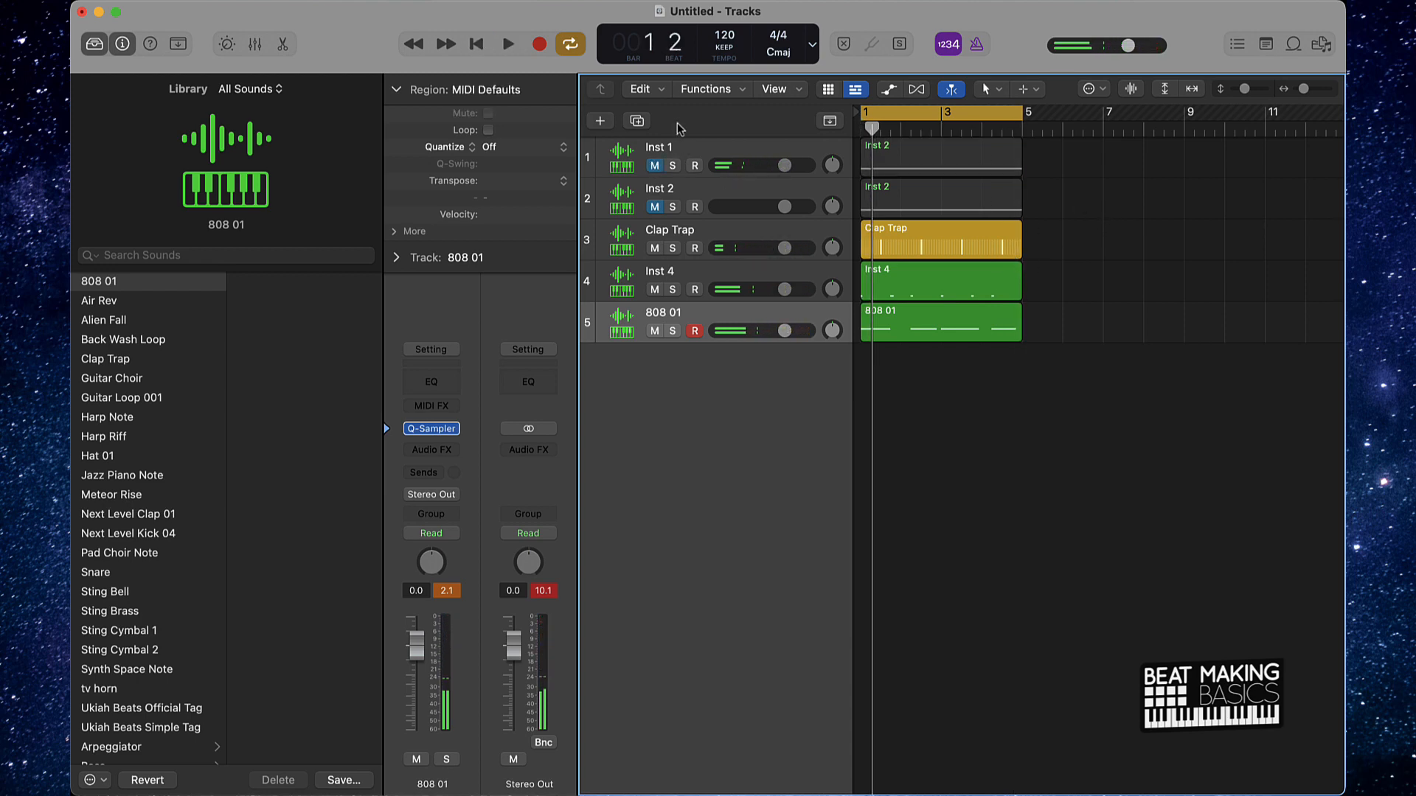
# Rename the Clap Trap track as Clap and the Inst 4 track as Kick
pyautogui.doubleClick(673, 231)
pyautogui.write('Cl')
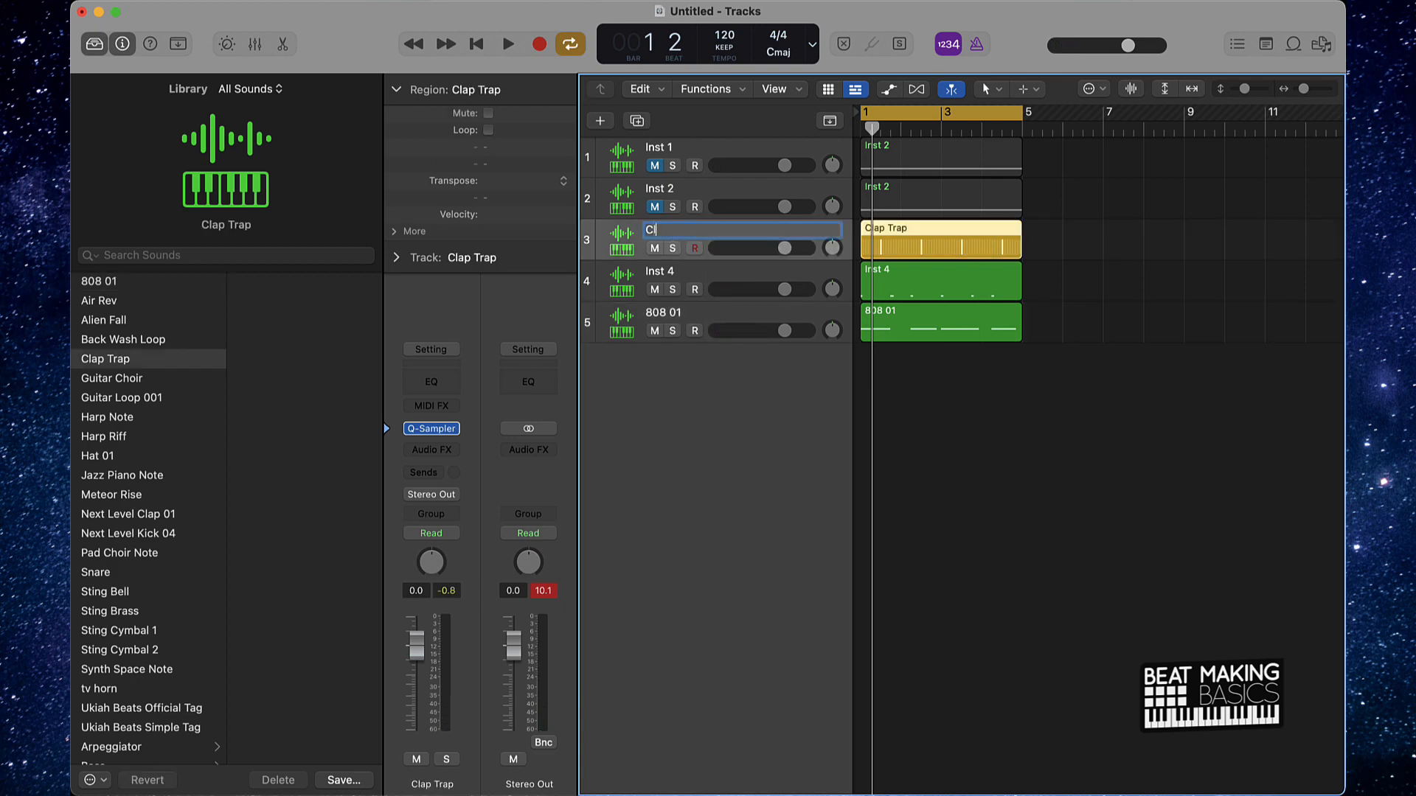
pyautogui.write('ap')
pyautogui.press('Return')
pyautogui.doubleClick(672, 272)
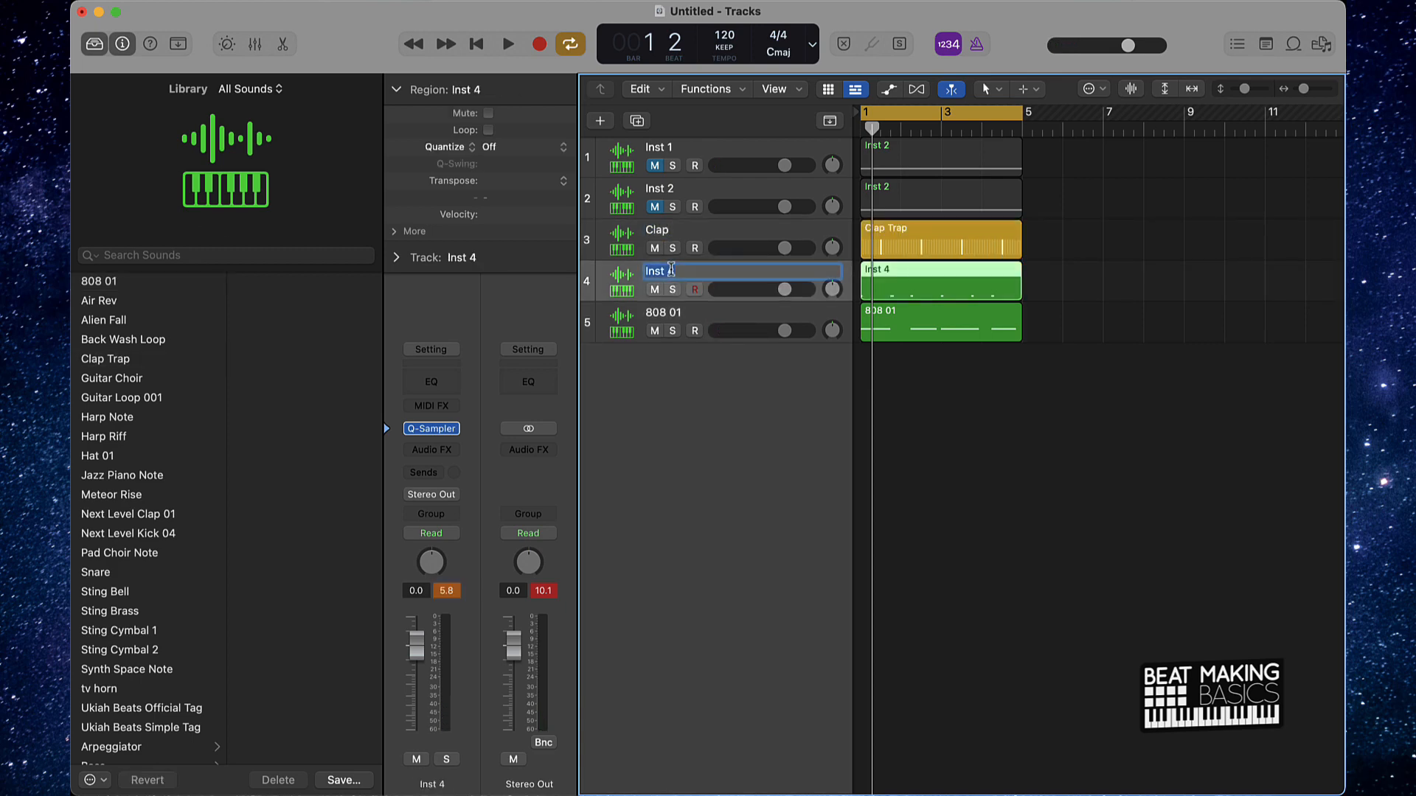
pyautogui.write('Kick')
pyautogui.press('Return')
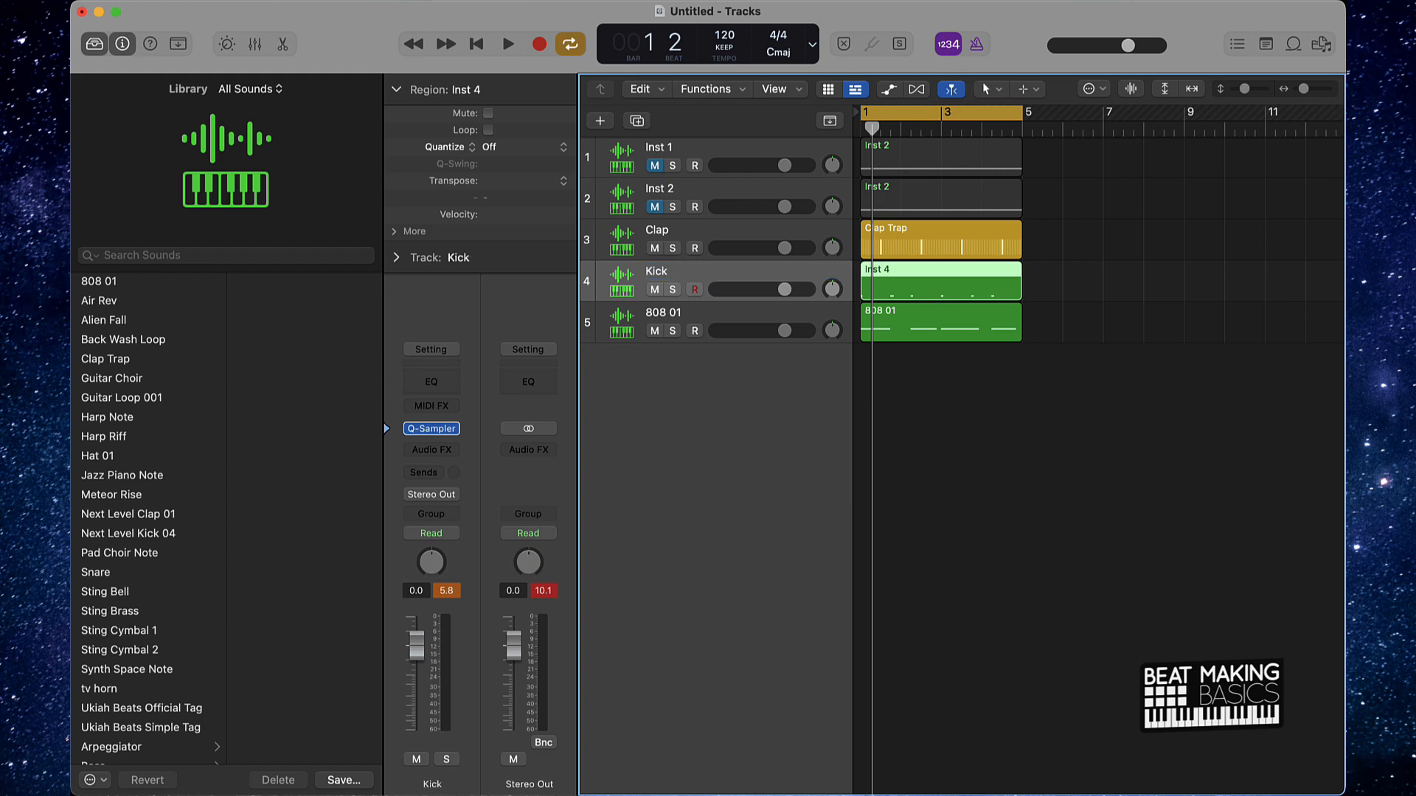
# Rename the 808 01 track as 808 and name all the regions after their tracks
pyautogui.click(652, 315)
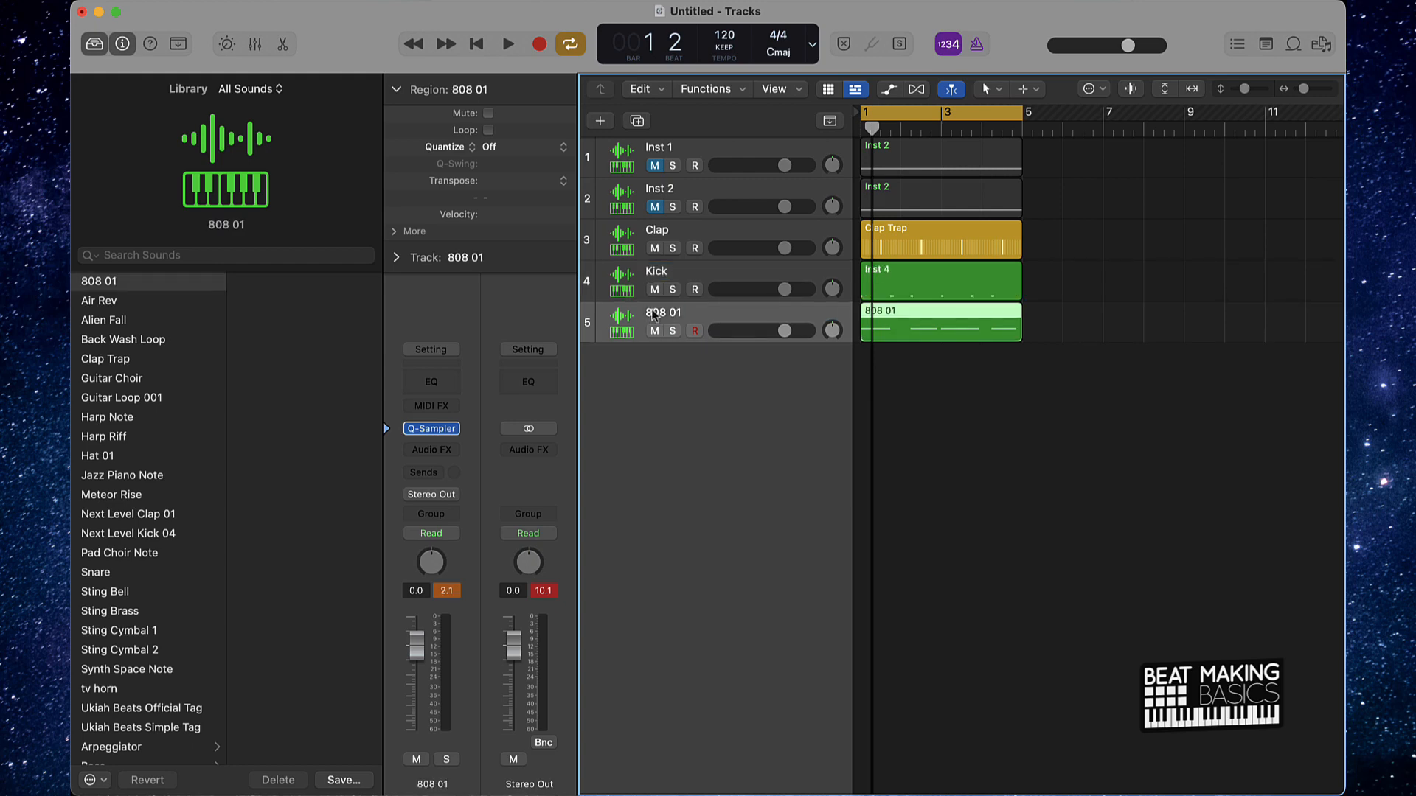
pyautogui.doubleClick(654, 313)
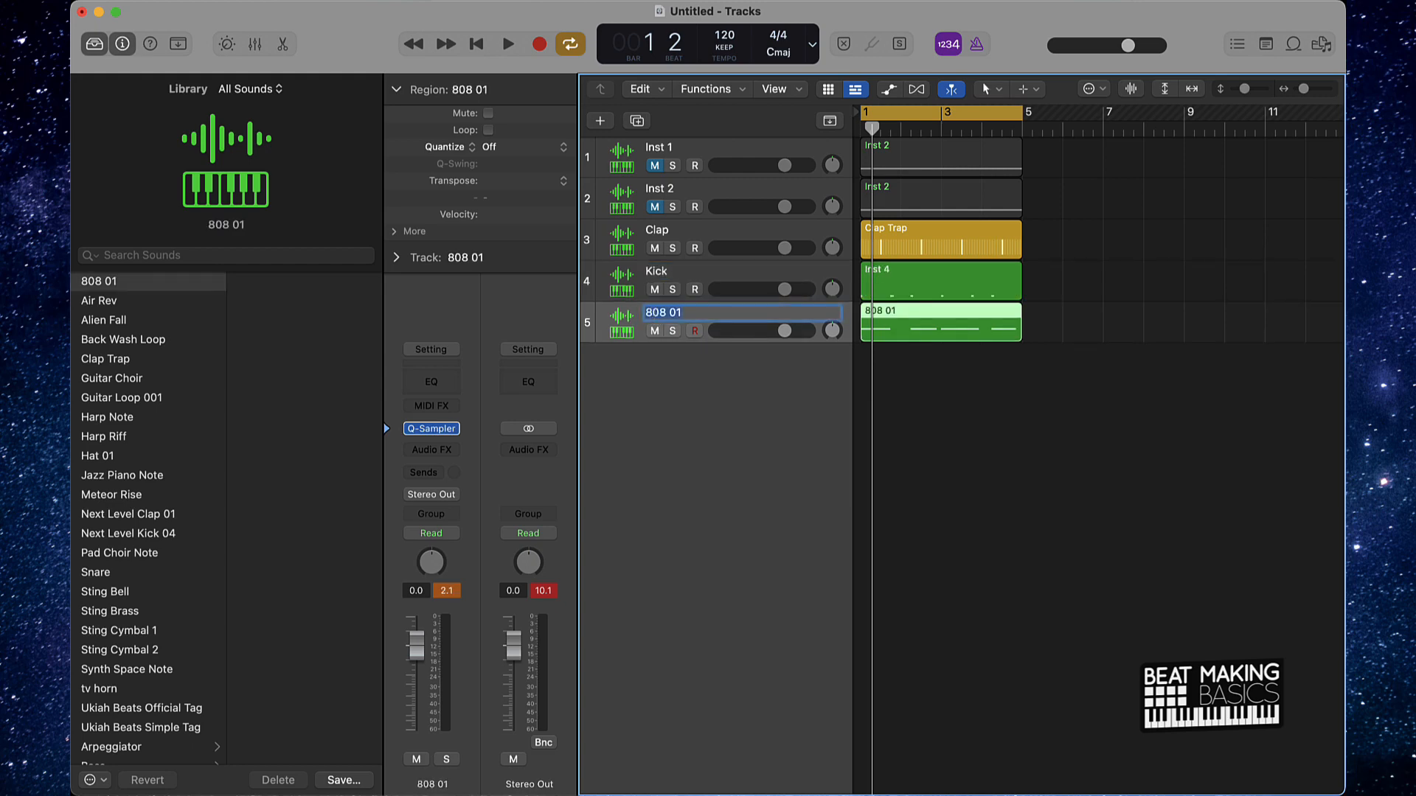
pyautogui.write('808')
pyautogui.press('Return')
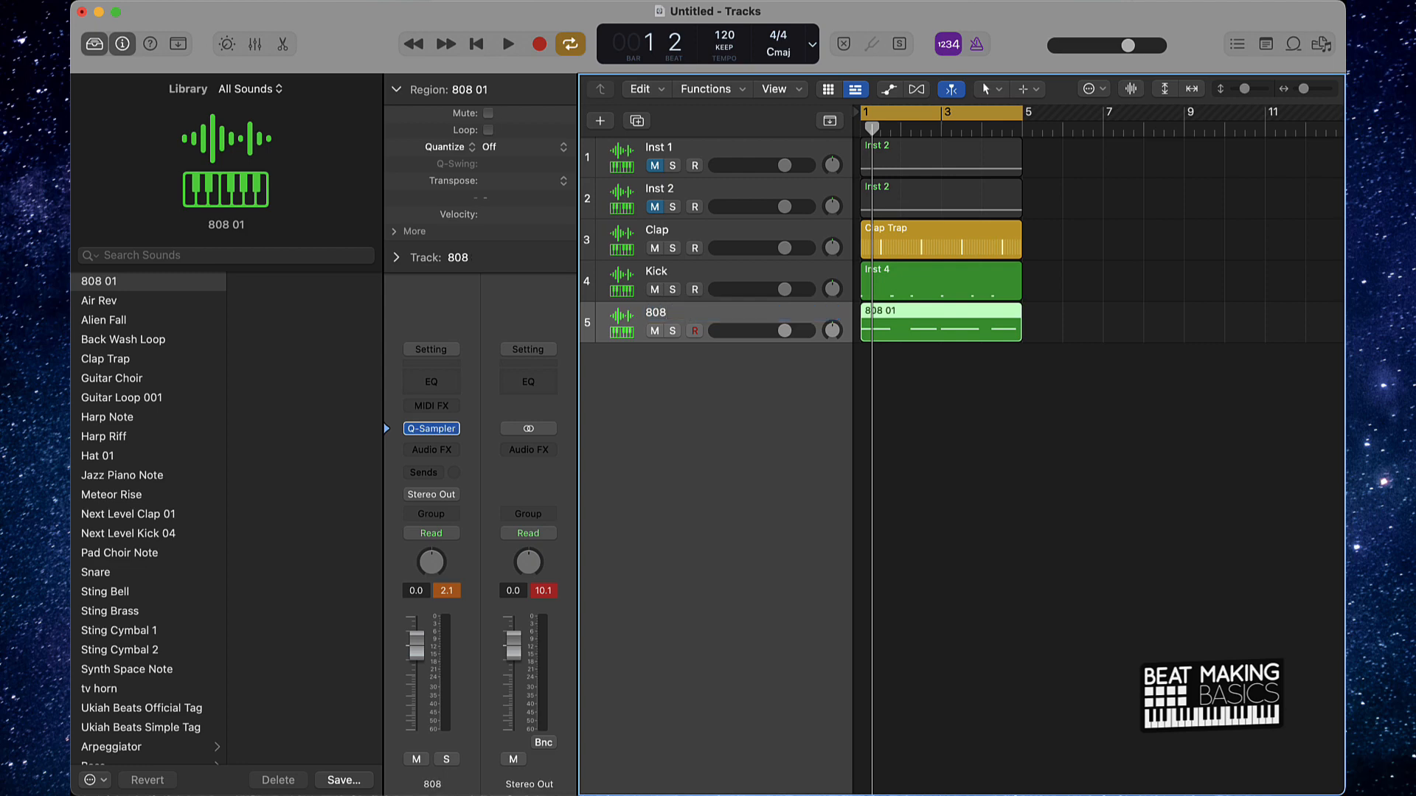
pyautogui.press('super+a')
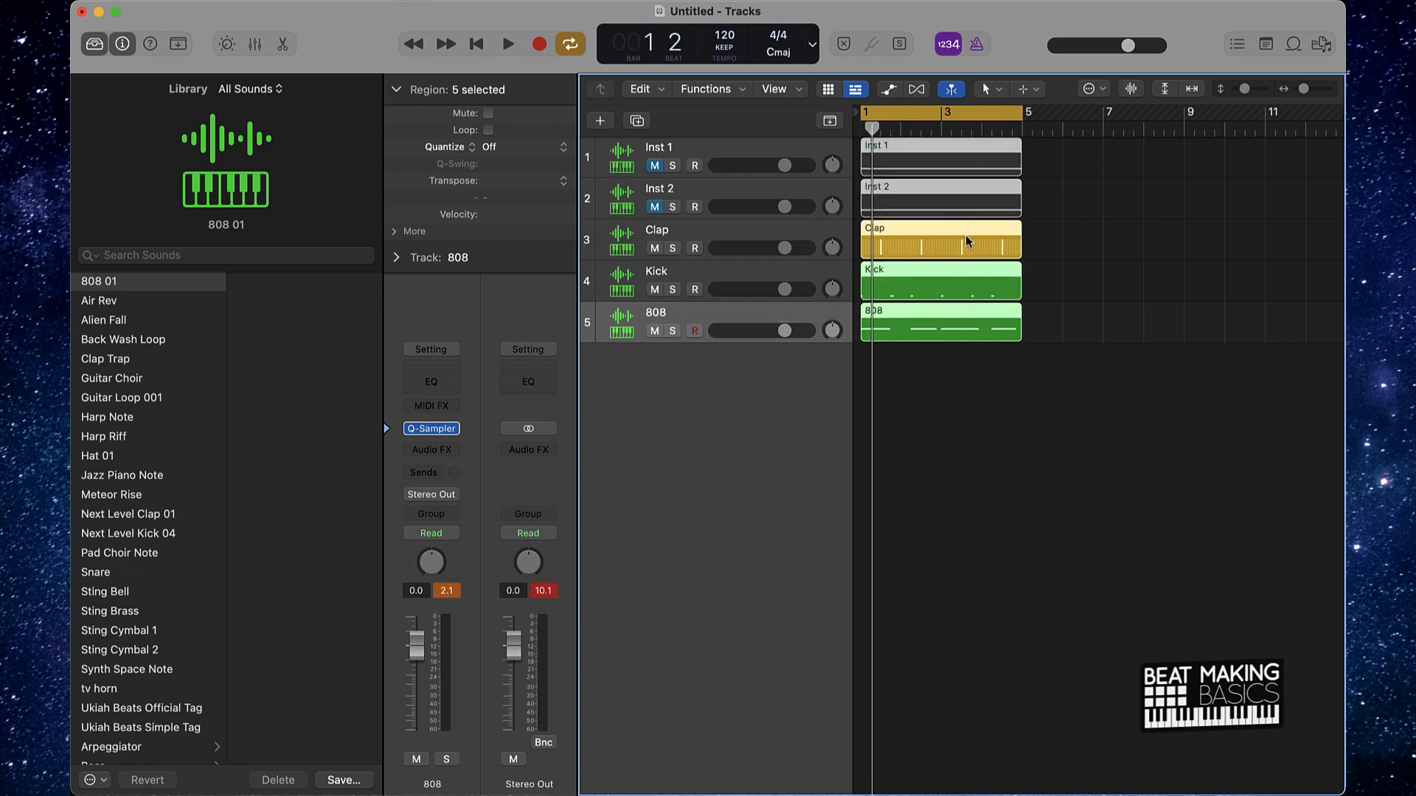
pyautogui.click(918, 378)
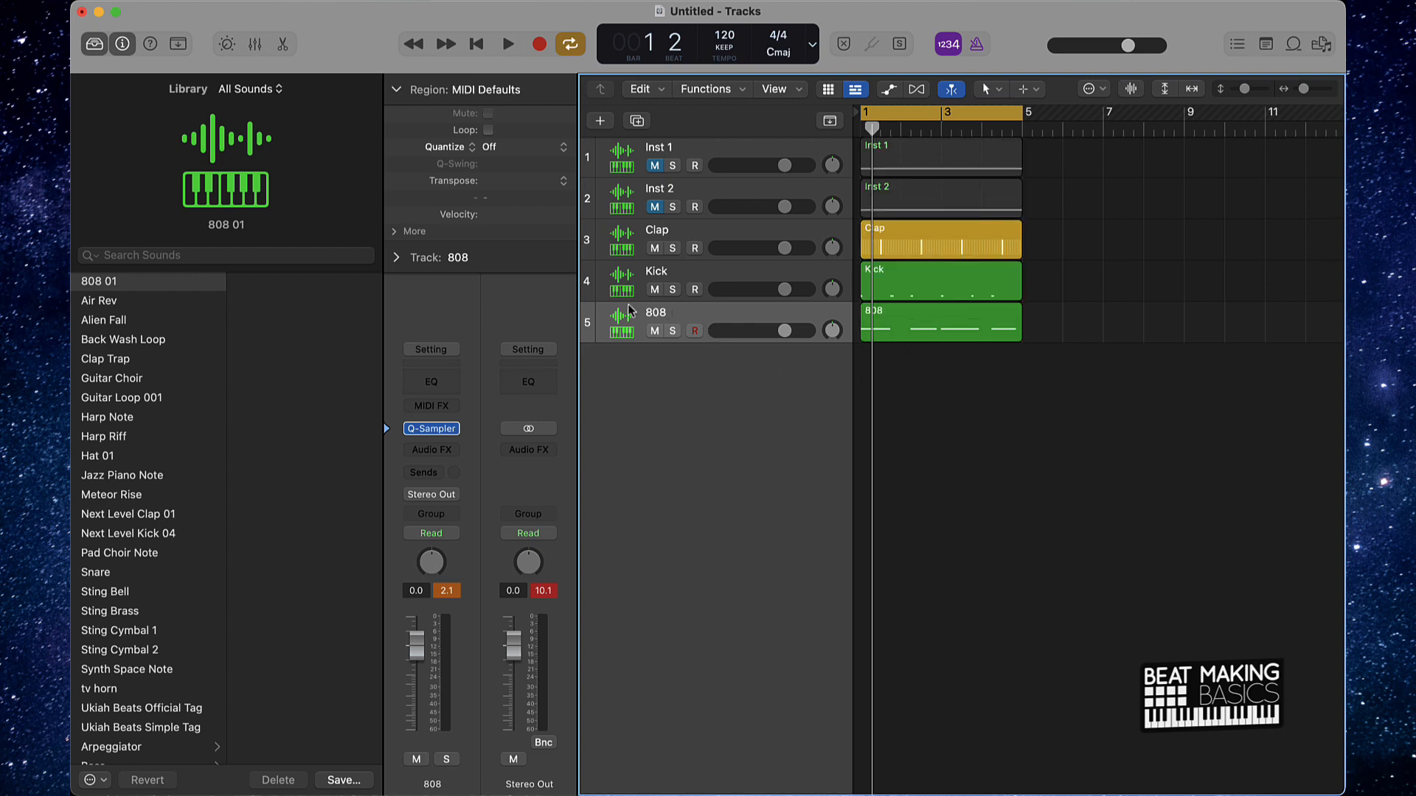
# Add a software instrument track with Quick Sampler (Single Sample) below the 808 track and load the Hat 01 sound
pyautogui.press('Return')
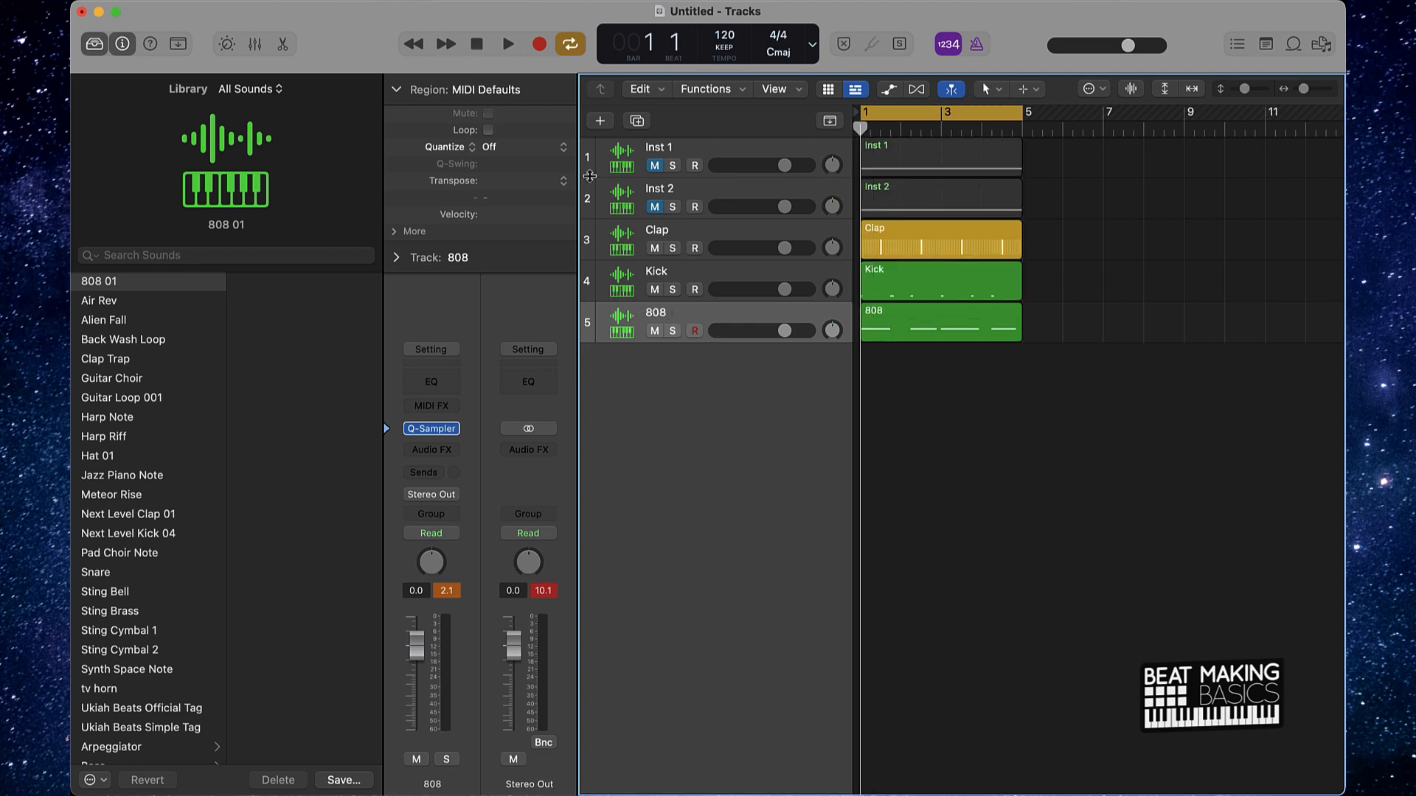
pyautogui.click(600, 122)
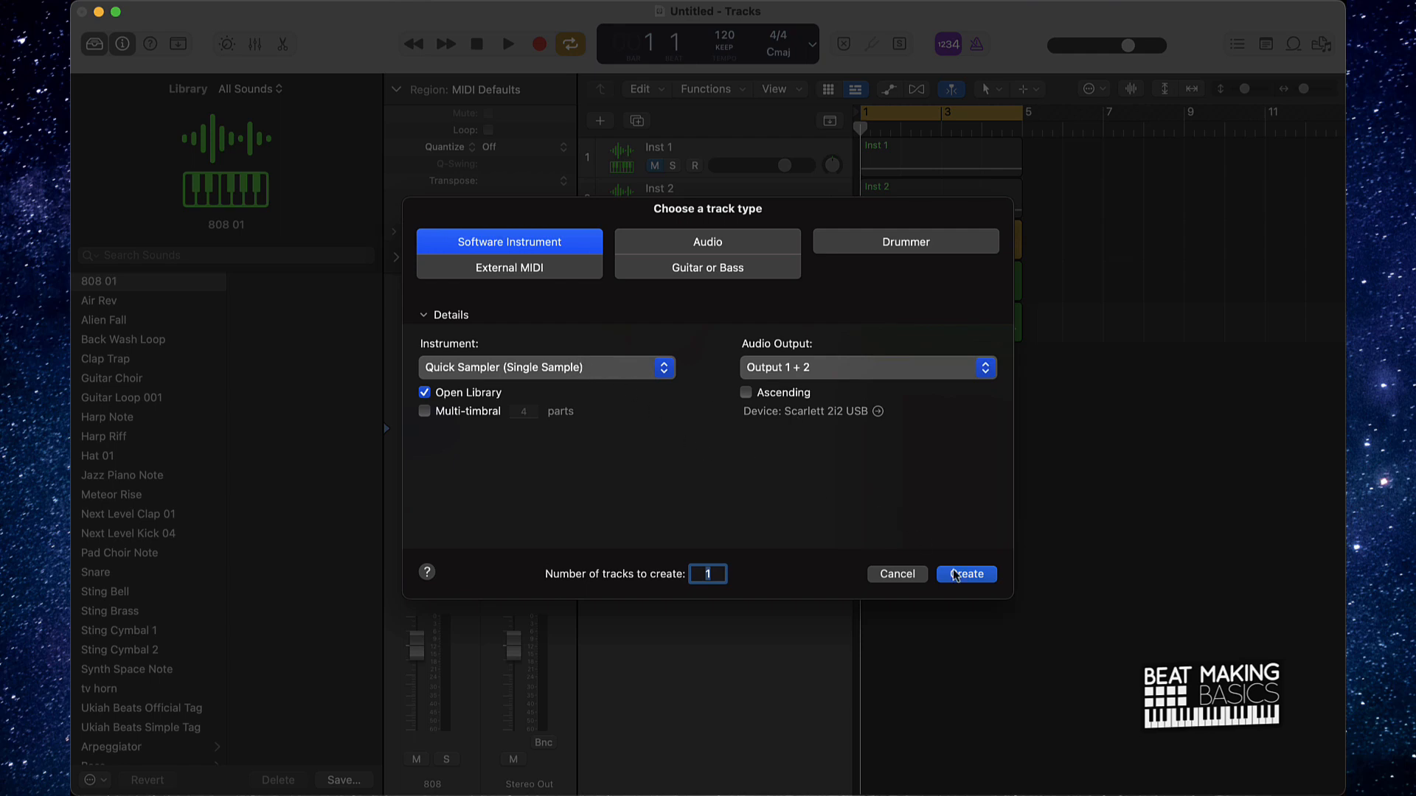
pyautogui.click(955, 575)
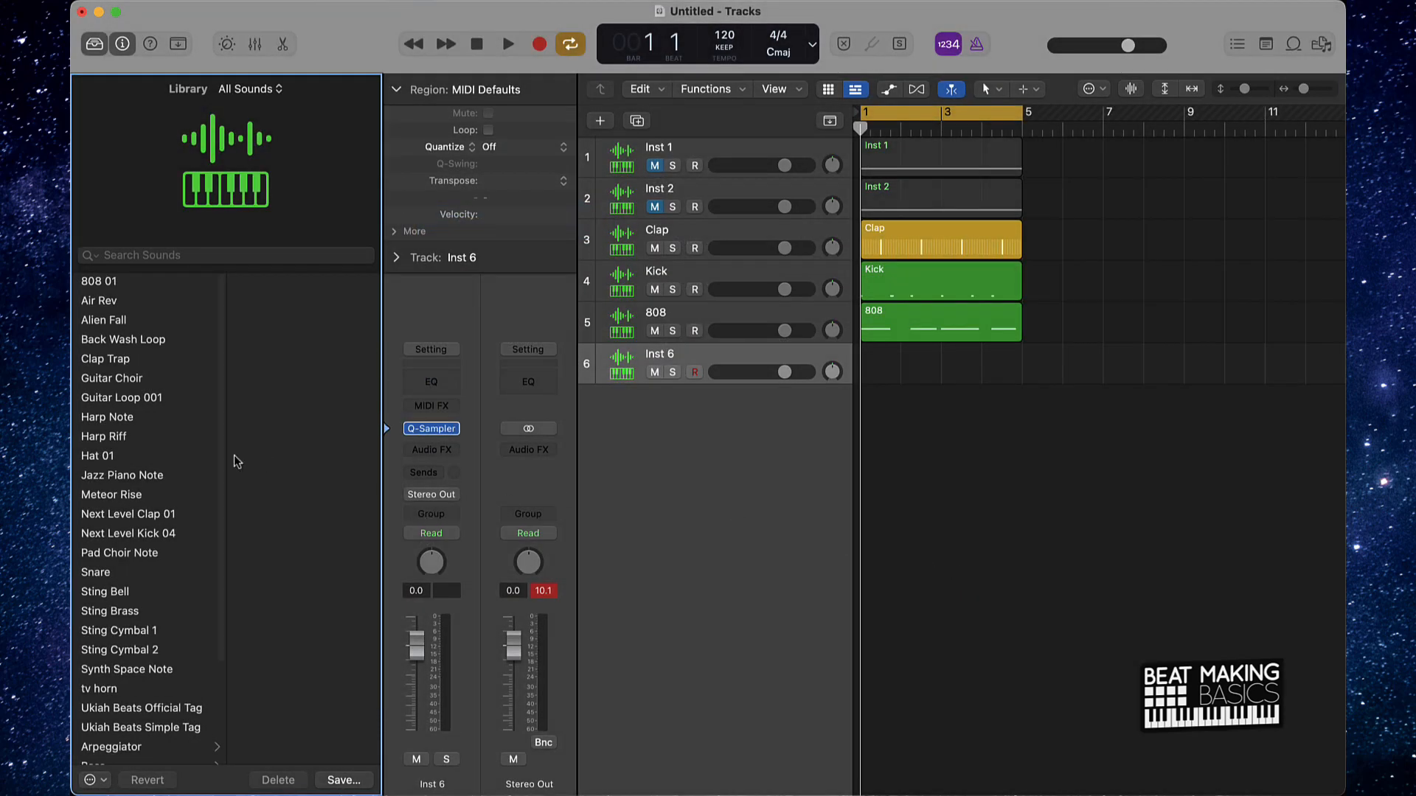
pyautogui.click(107, 456)
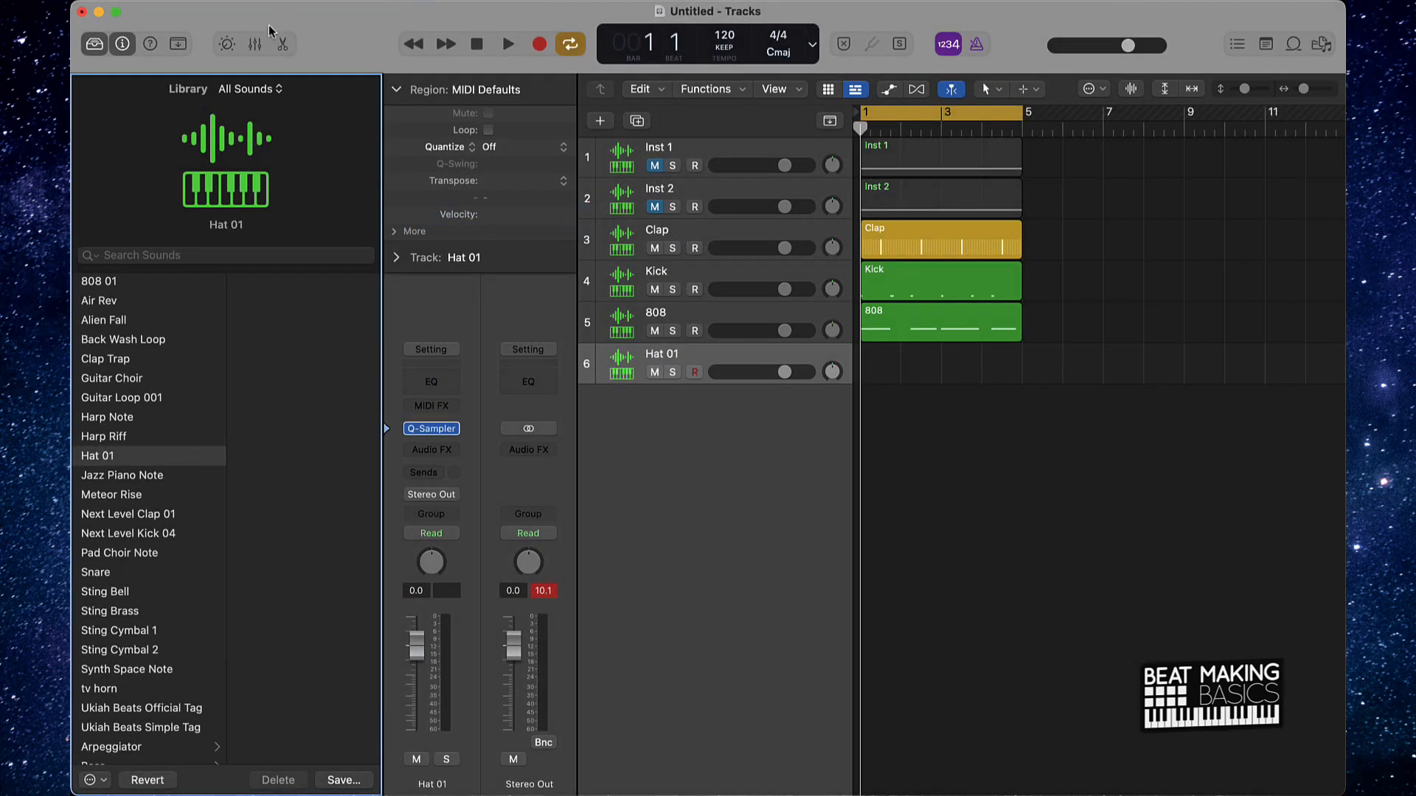
# Open the Step Sequencer for the Hat 01 track and hide the Library to widen the step grid
pyautogui.click(283, 44)
pyautogui.click(1040, 341)
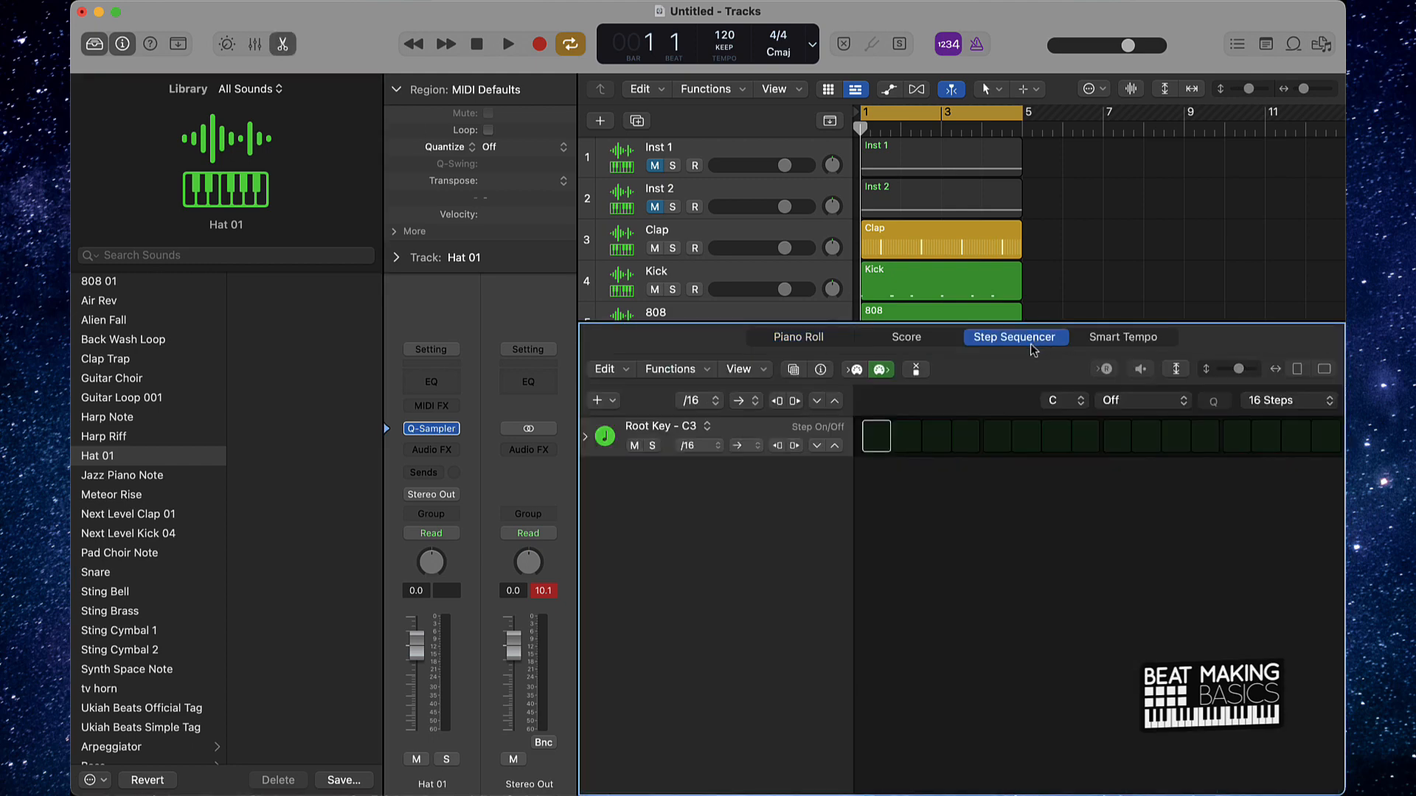
pyautogui.click(94, 46)
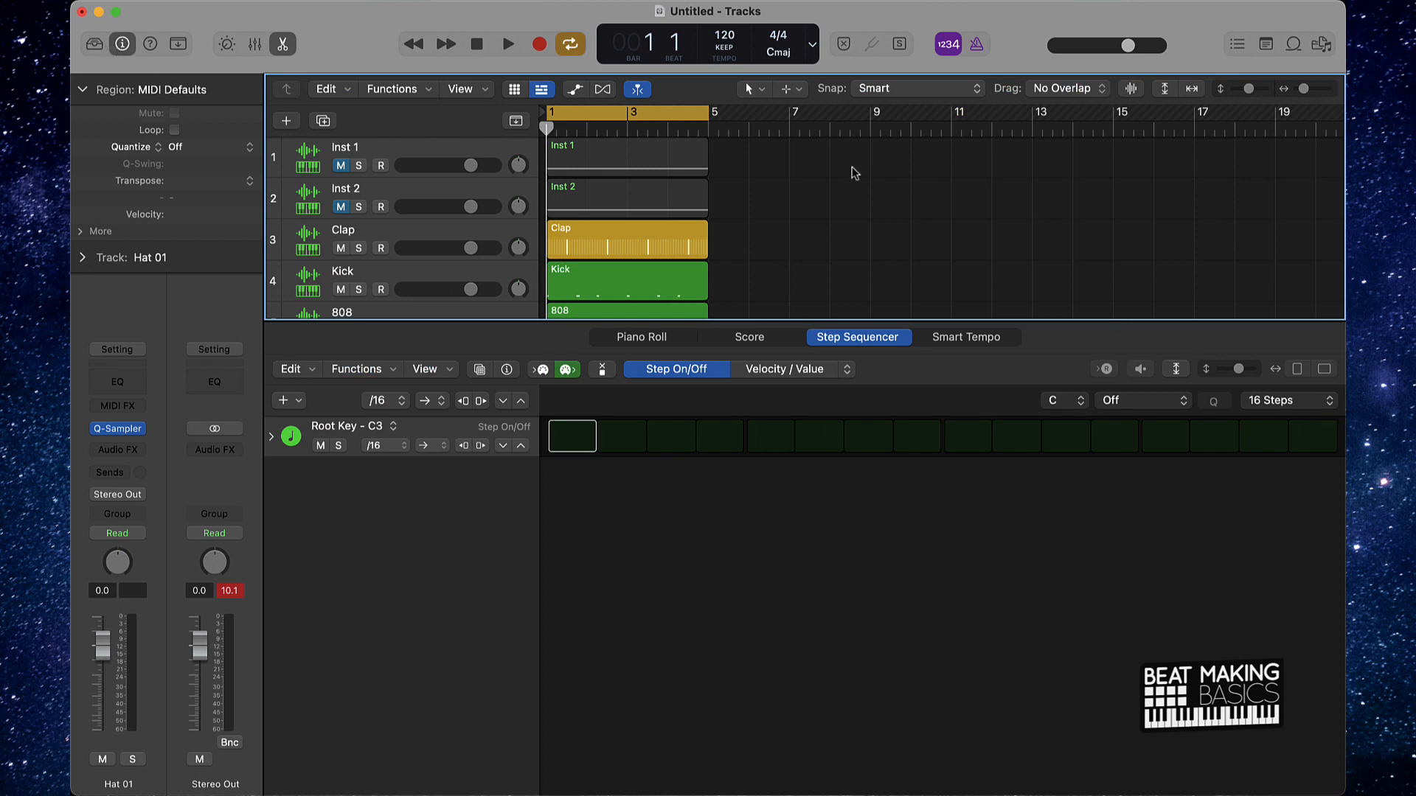
# Activate every other step, starting from the first, across the 16-step Root Key row of the Hat 01 track
pyautogui.scroll(-3, 854, 173)
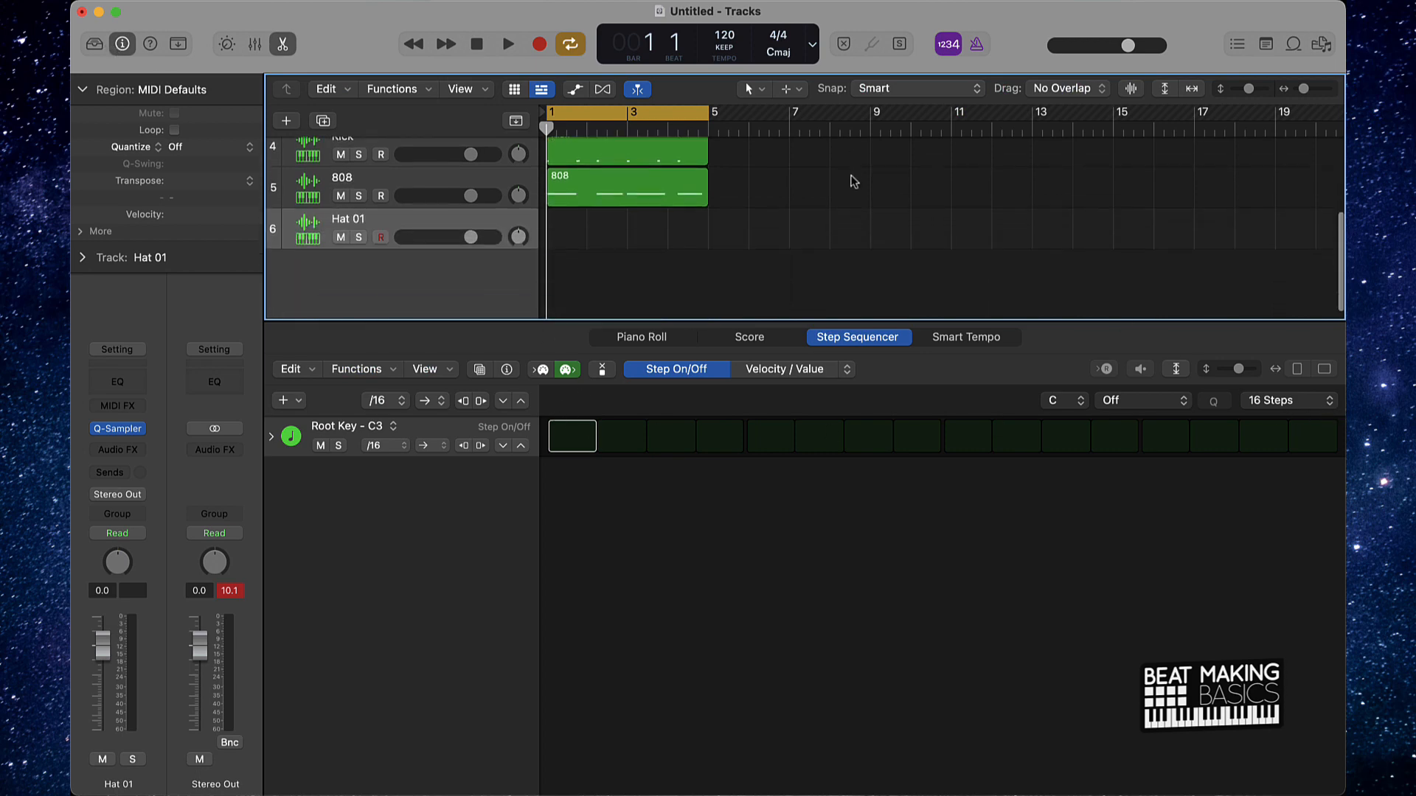
pyautogui.click(572, 440)
pyautogui.click(688, 445)
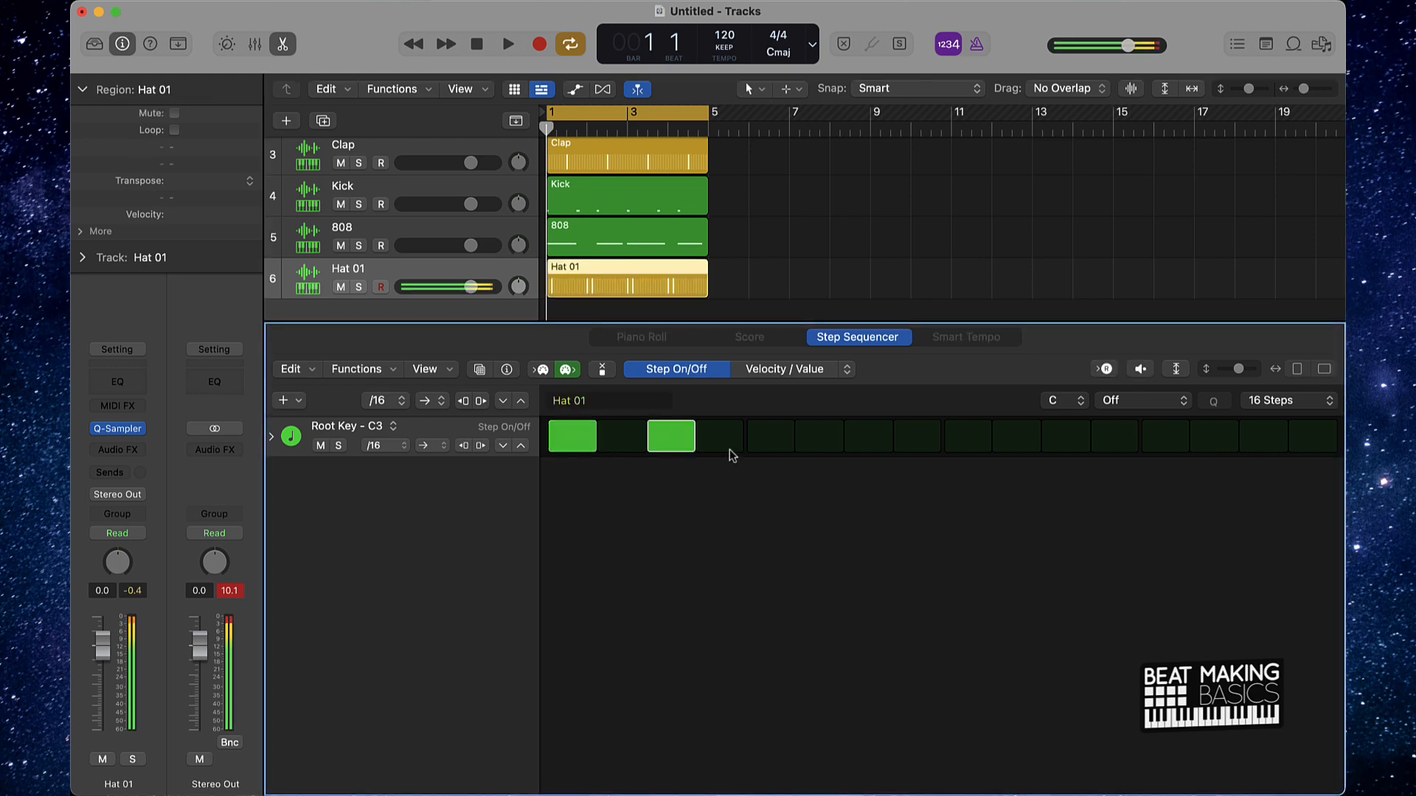
pyautogui.click(783, 451)
pyautogui.click(866, 444)
pyautogui.click(966, 441)
pyautogui.click(1061, 443)
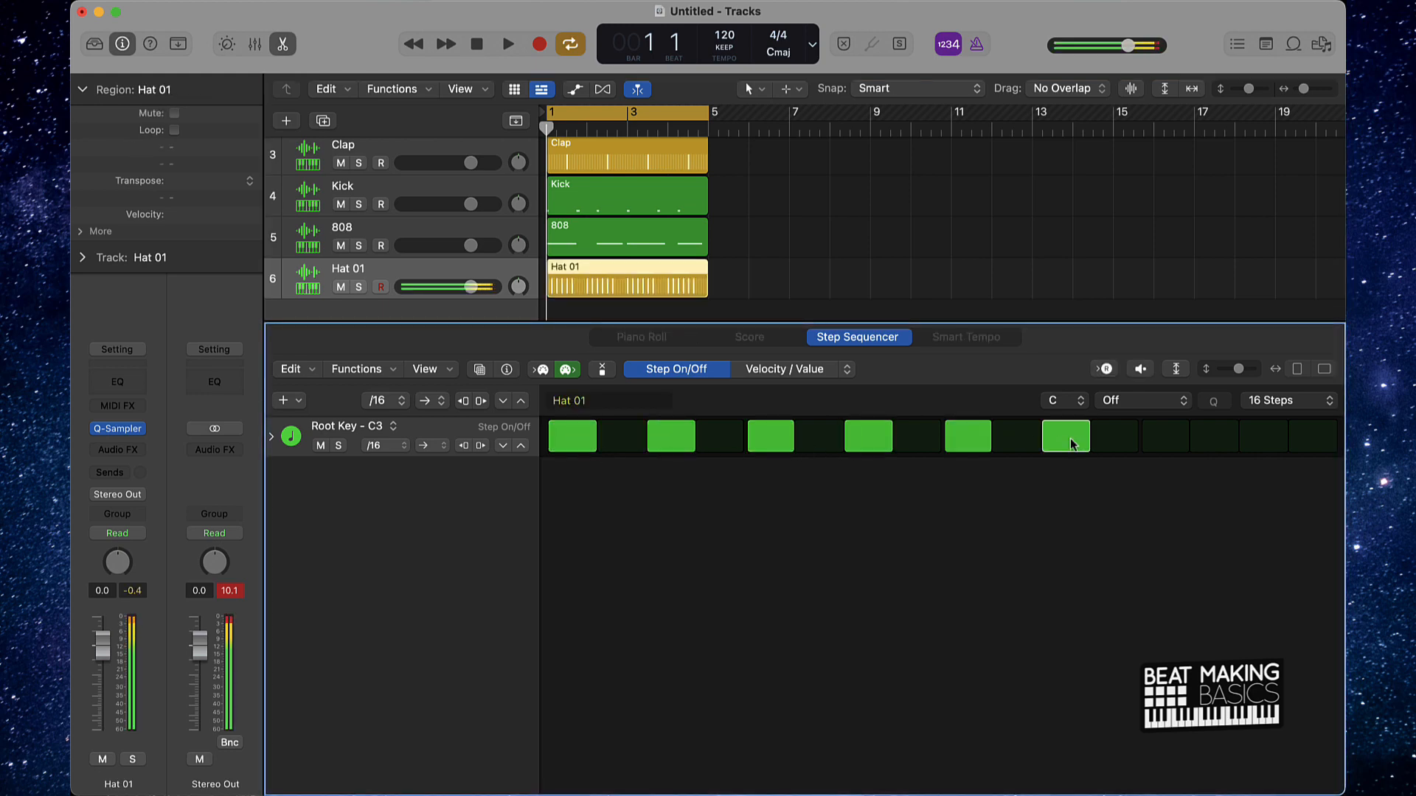
pyautogui.click(1161, 445)
pyautogui.click(1278, 450)
# Play back the hi-hat pattern briefly, then extend it to 32 steps and activate step 28
pyautogui.press('space')
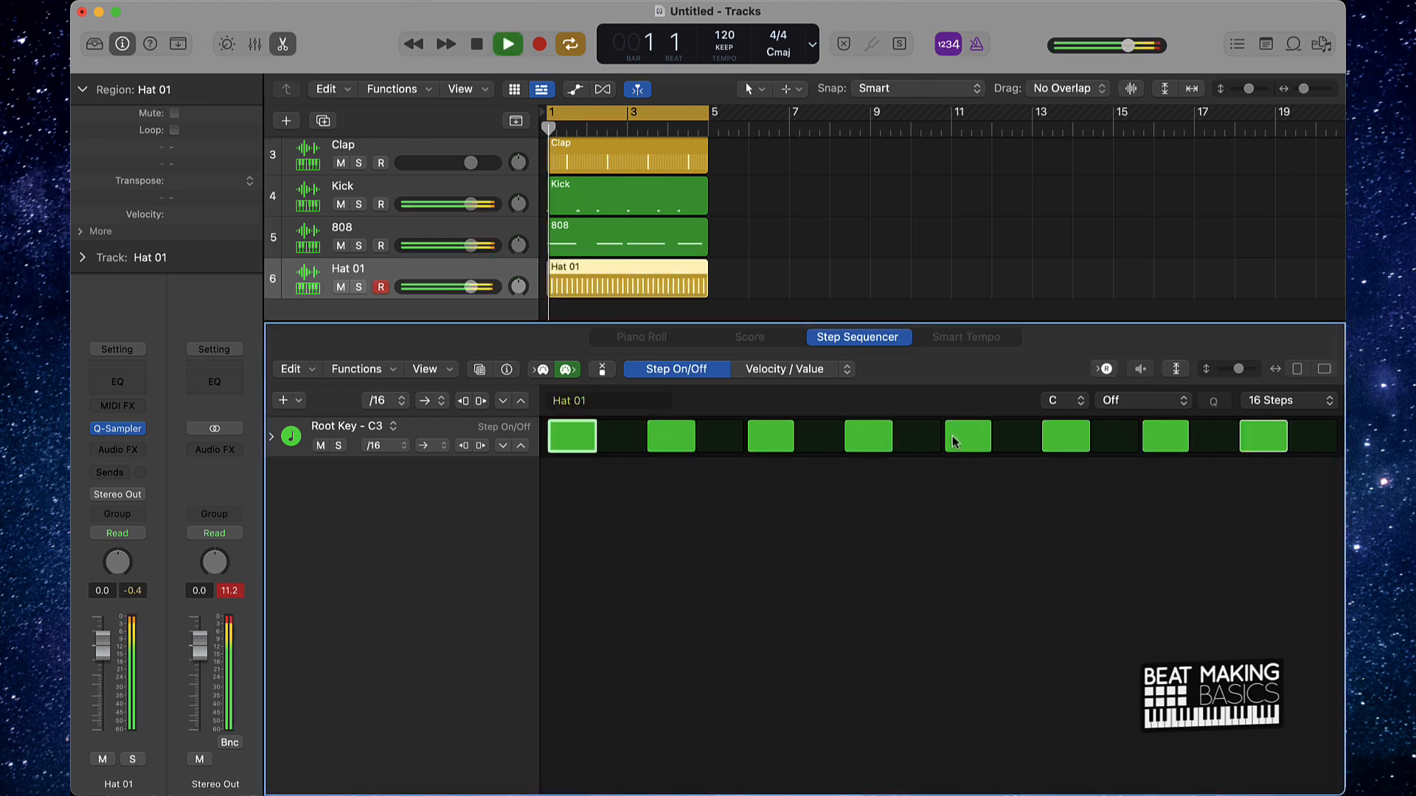
pyautogui.scroll(1, 577, 192)
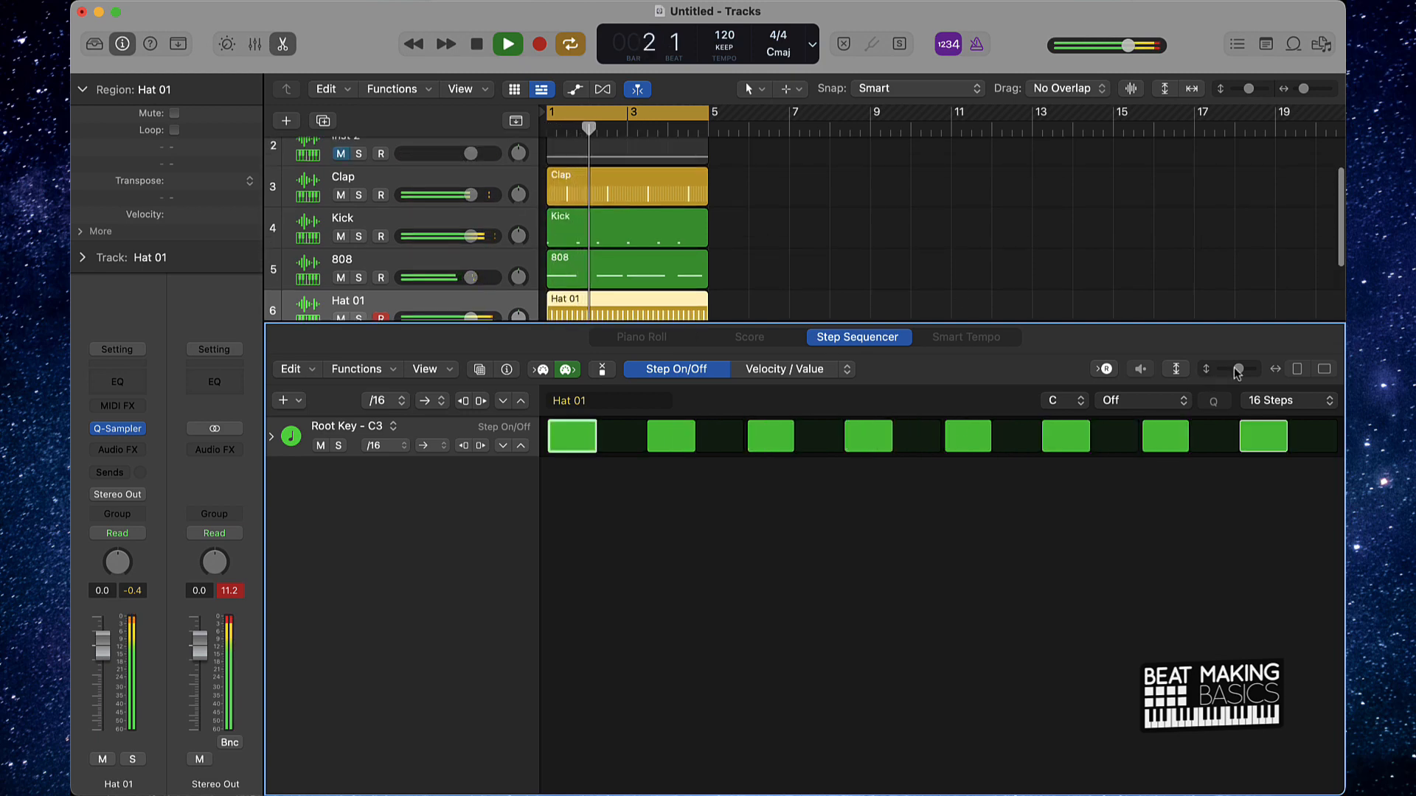
pyautogui.press('space')
pyautogui.click(1292, 401)
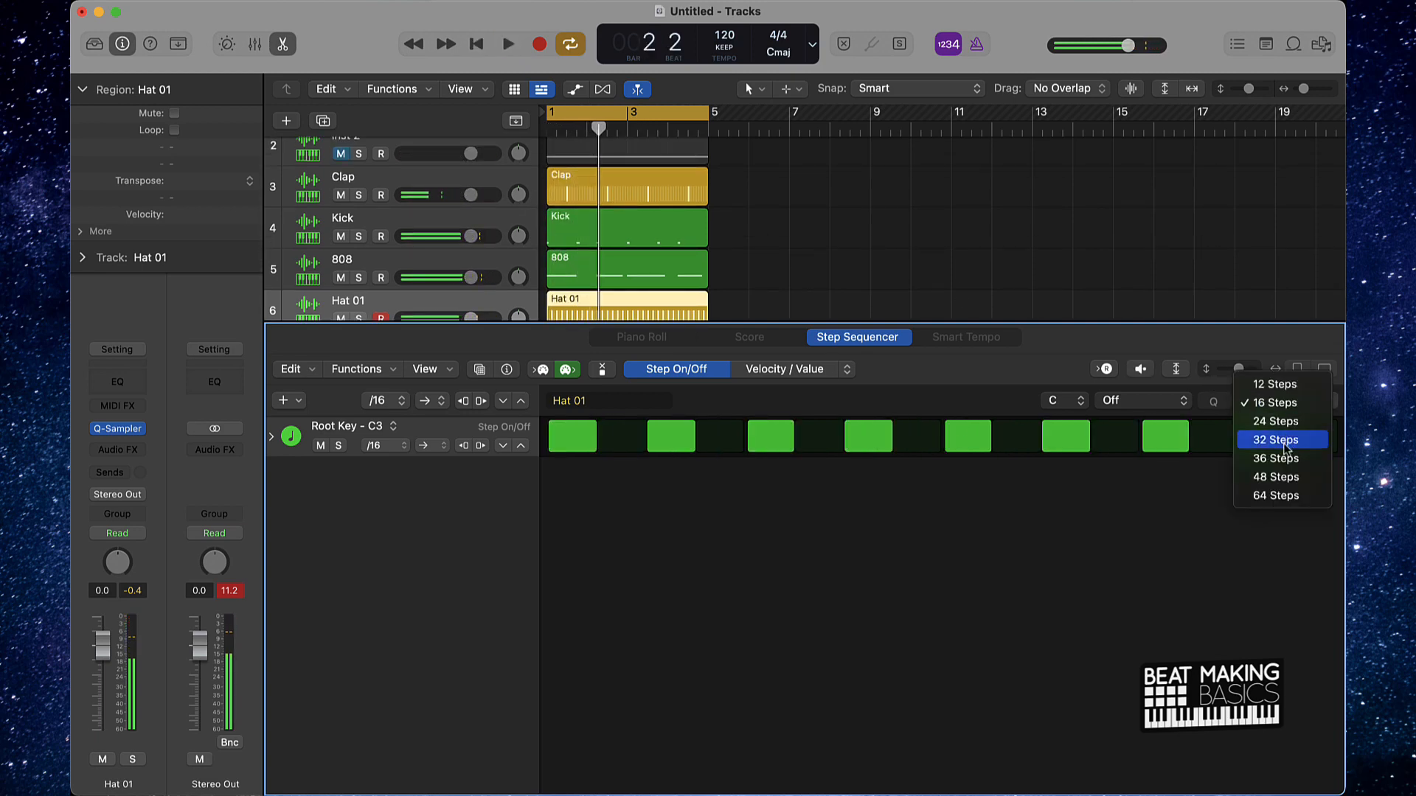
pyautogui.click(1276, 441)
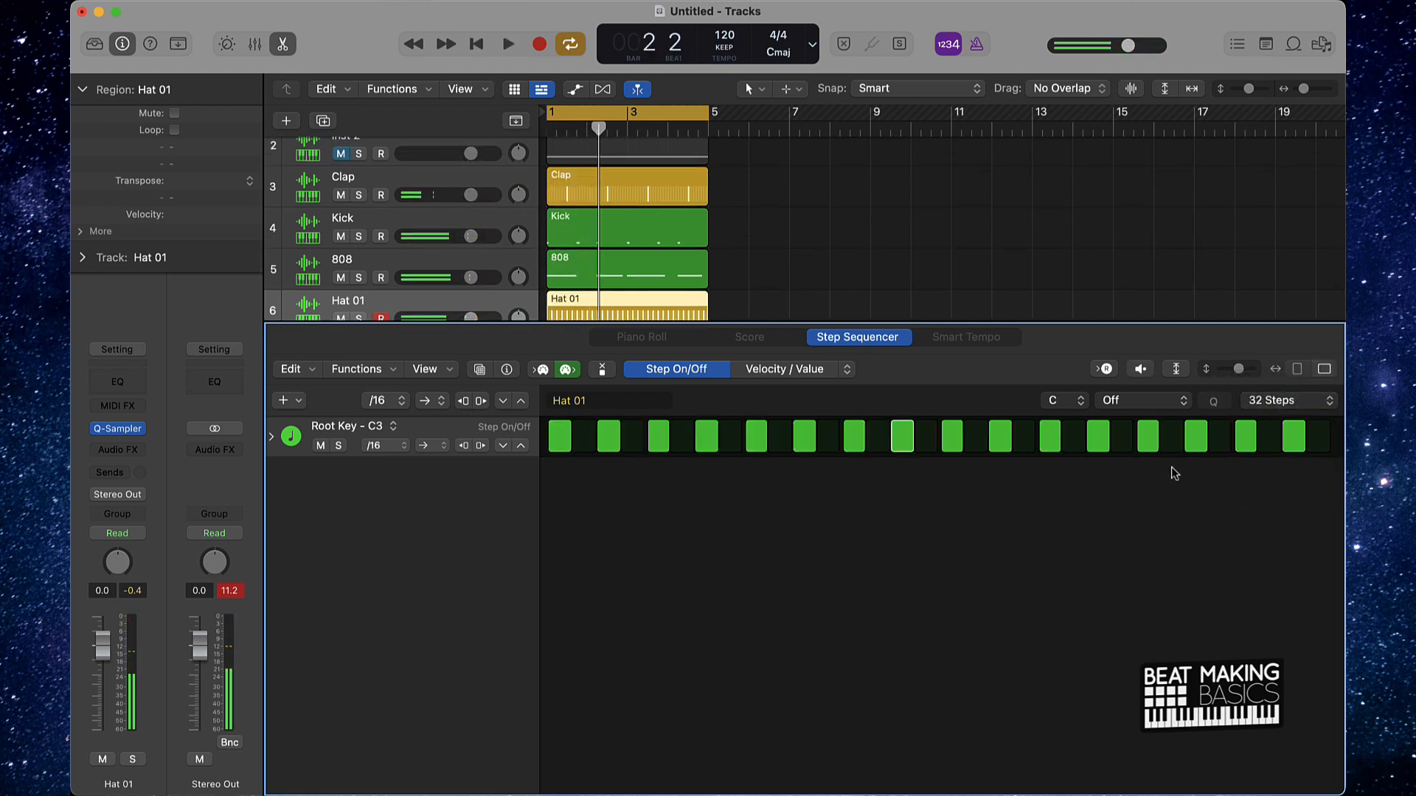
pyautogui.click(1218, 448)
# Unmute the Inst 2 track and lower its volume to about -5.5 dB while playing the beat
pyautogui.scroll(1, 409, 162)
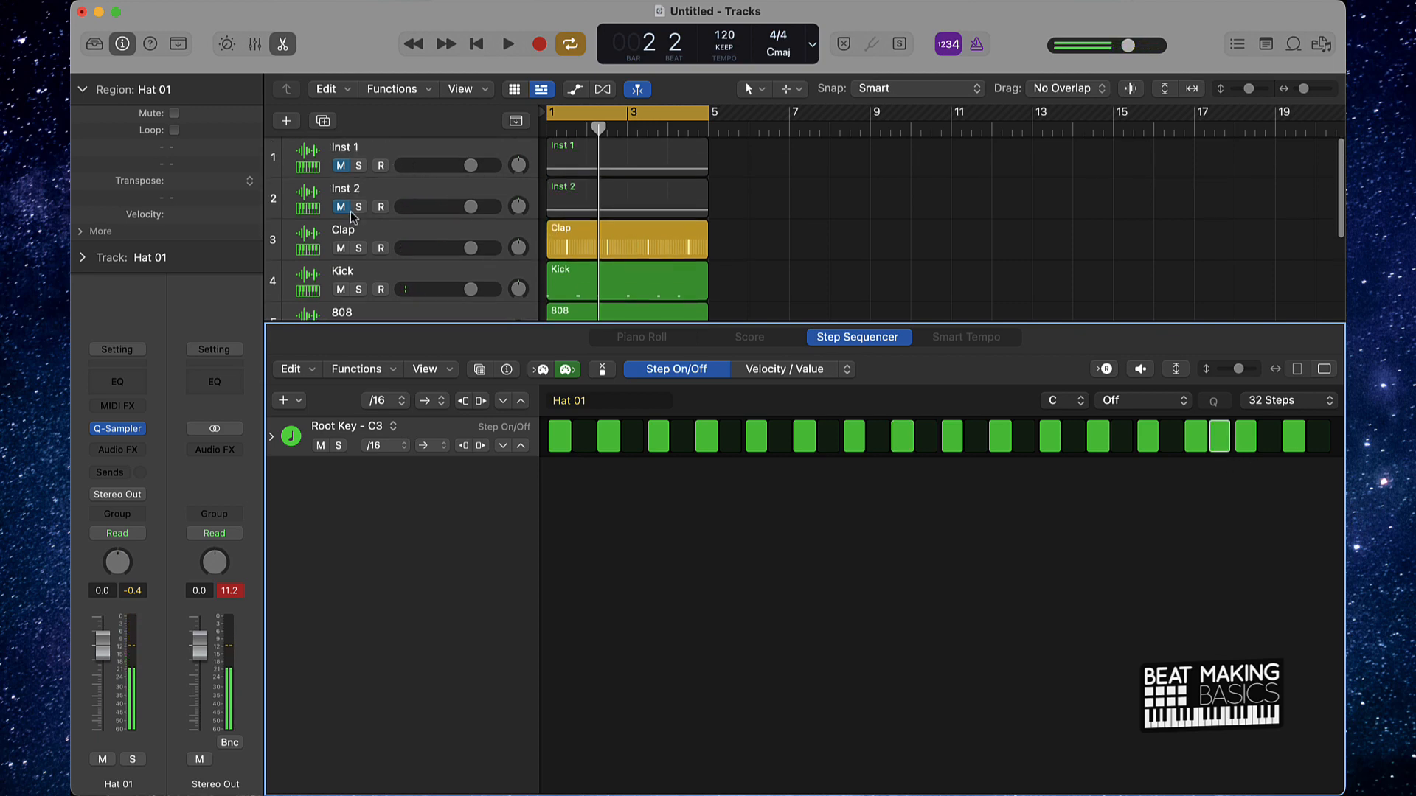
pyautogui.click(340, 207)
pyautogui.press('space')
pyautogui.moveTo(473, 211); pyautogui.dragTo(449, 207)
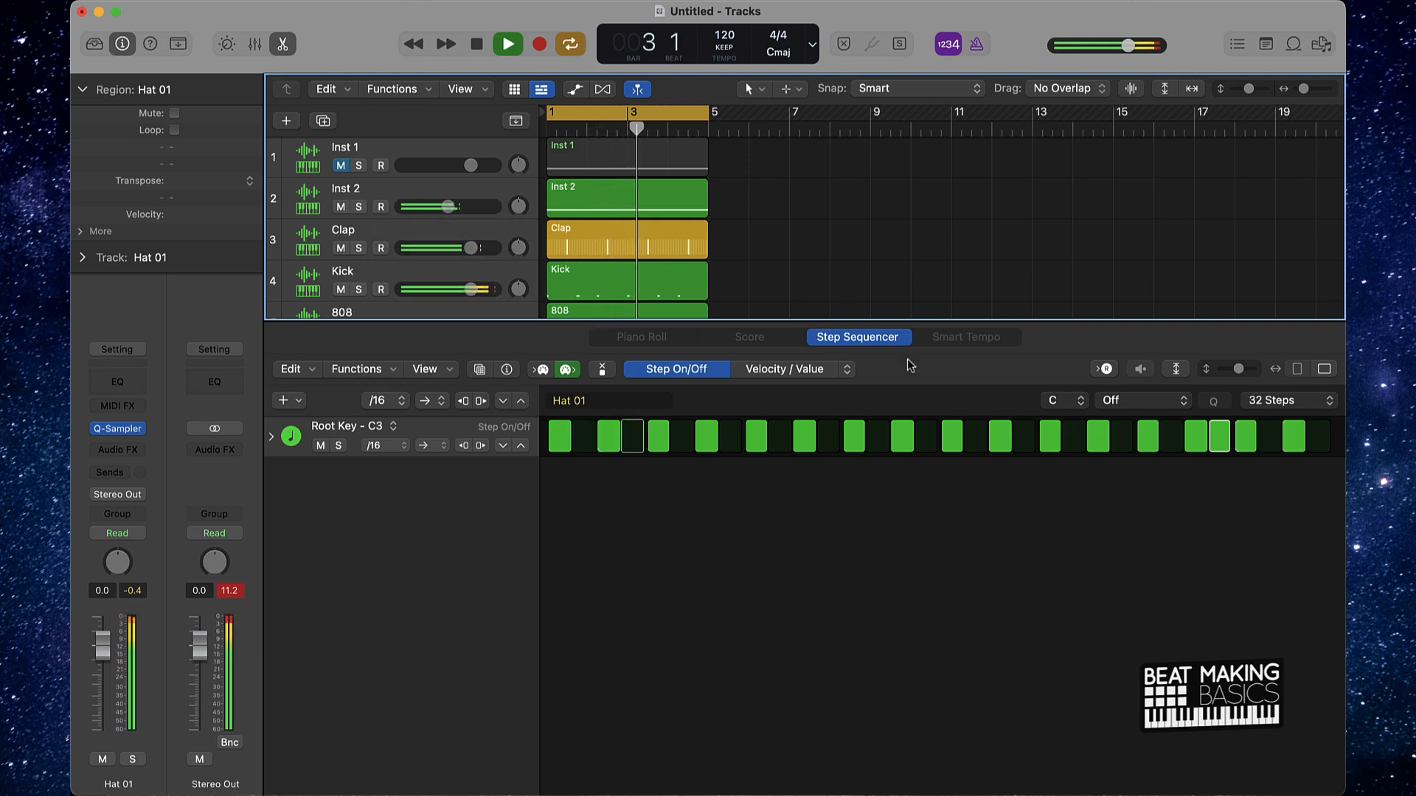
pyautogui.click(855, 269)
pyautogui.scroll(-5, 848, 273)
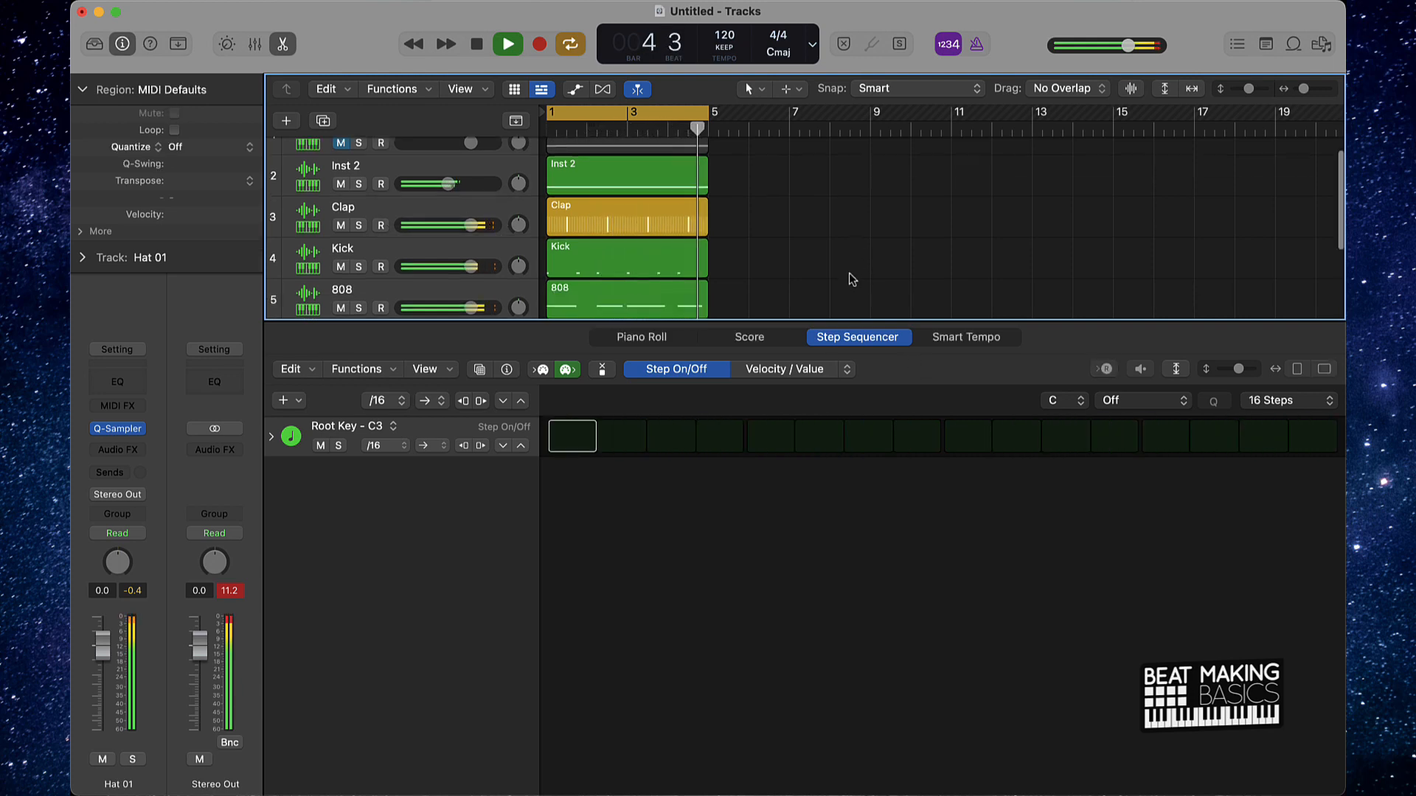
pyautogui.press('space')
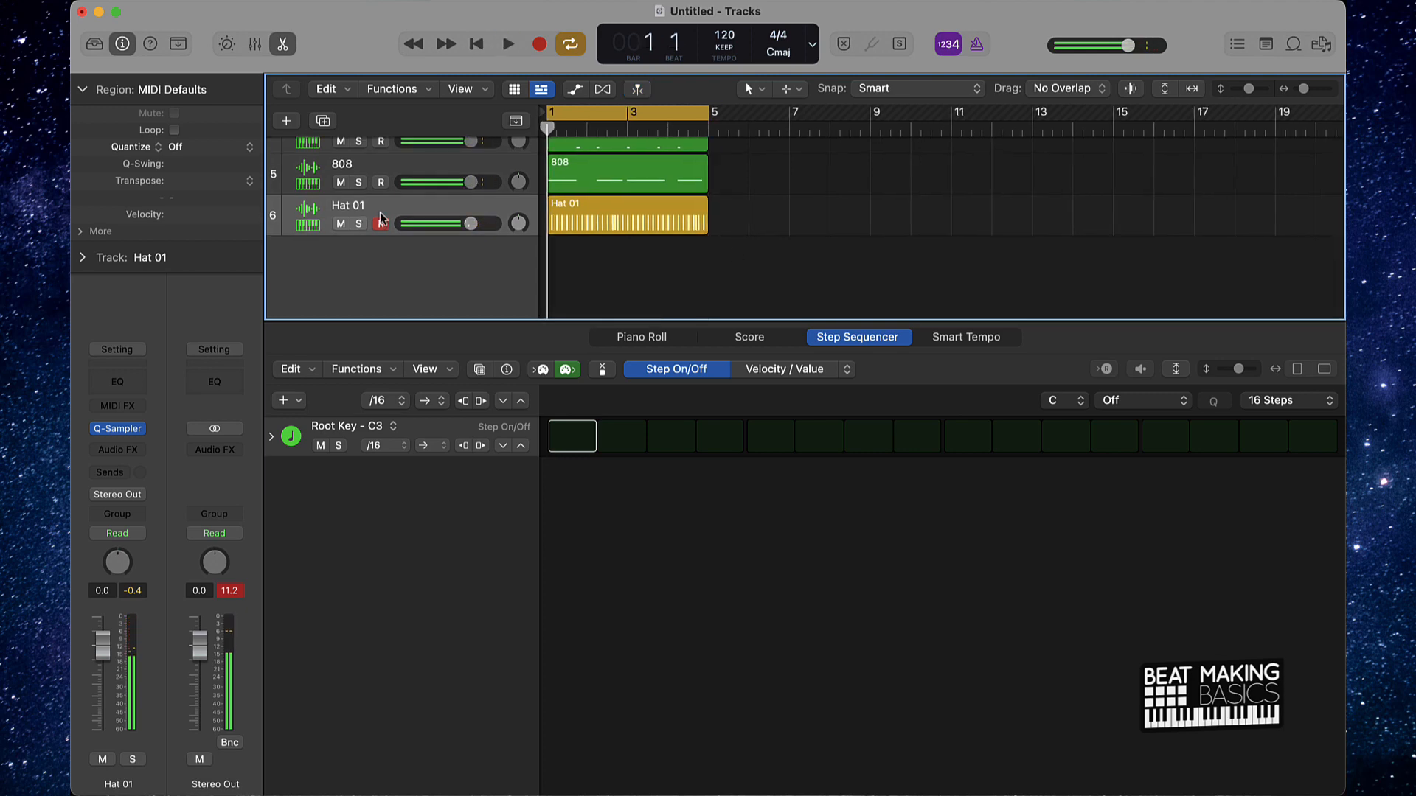
# Duplicate the Hat 01 track with its sound settings and mute the original Hat 01 track
pyautogui.click(359, 208)
pyautogui.press('super+d')
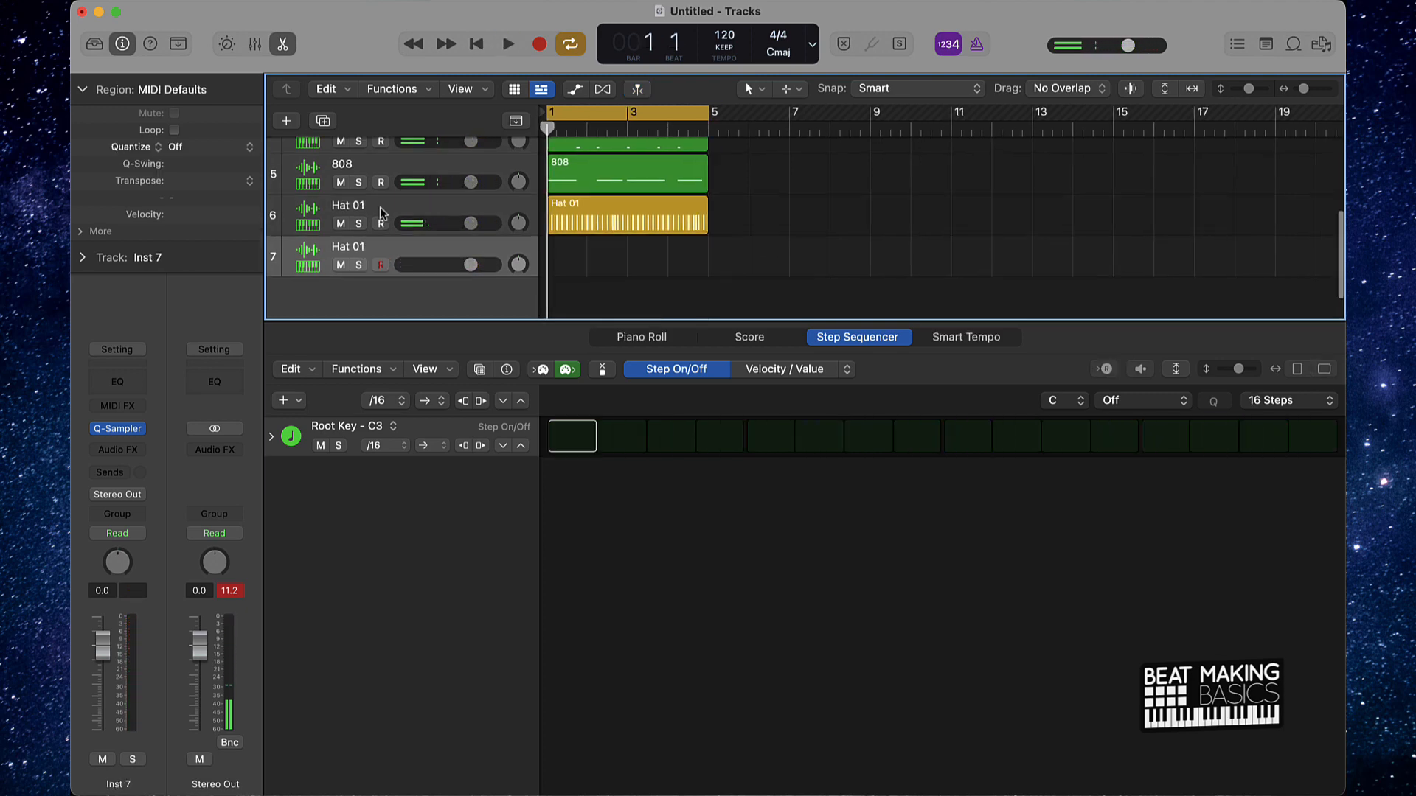
pyautogui.click(340, 224)
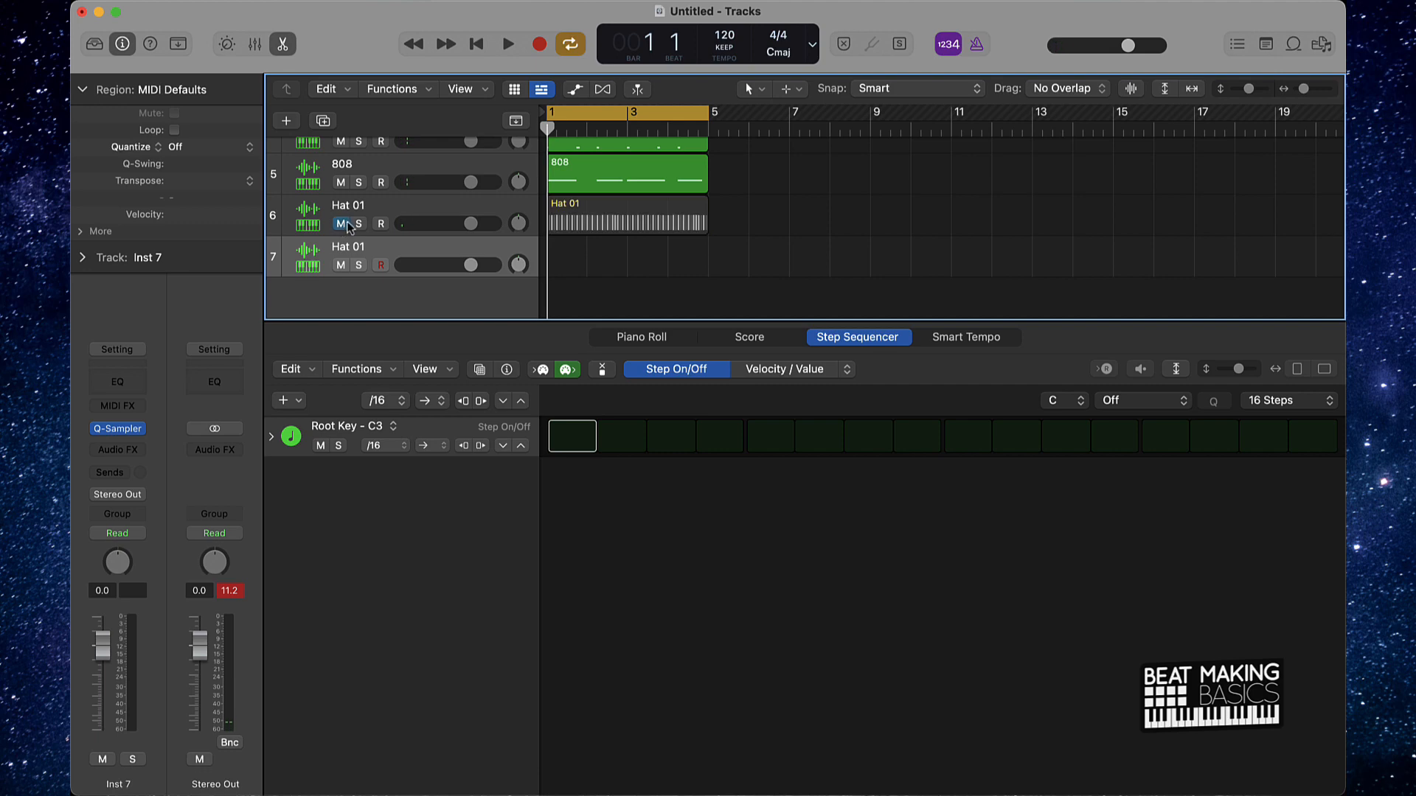
# Mute the Inst 2 track, unmute the Inst 1 track, and play the beat
pyautogui.scroll(5, 331, 221)
pyautogui.click(340, 207)
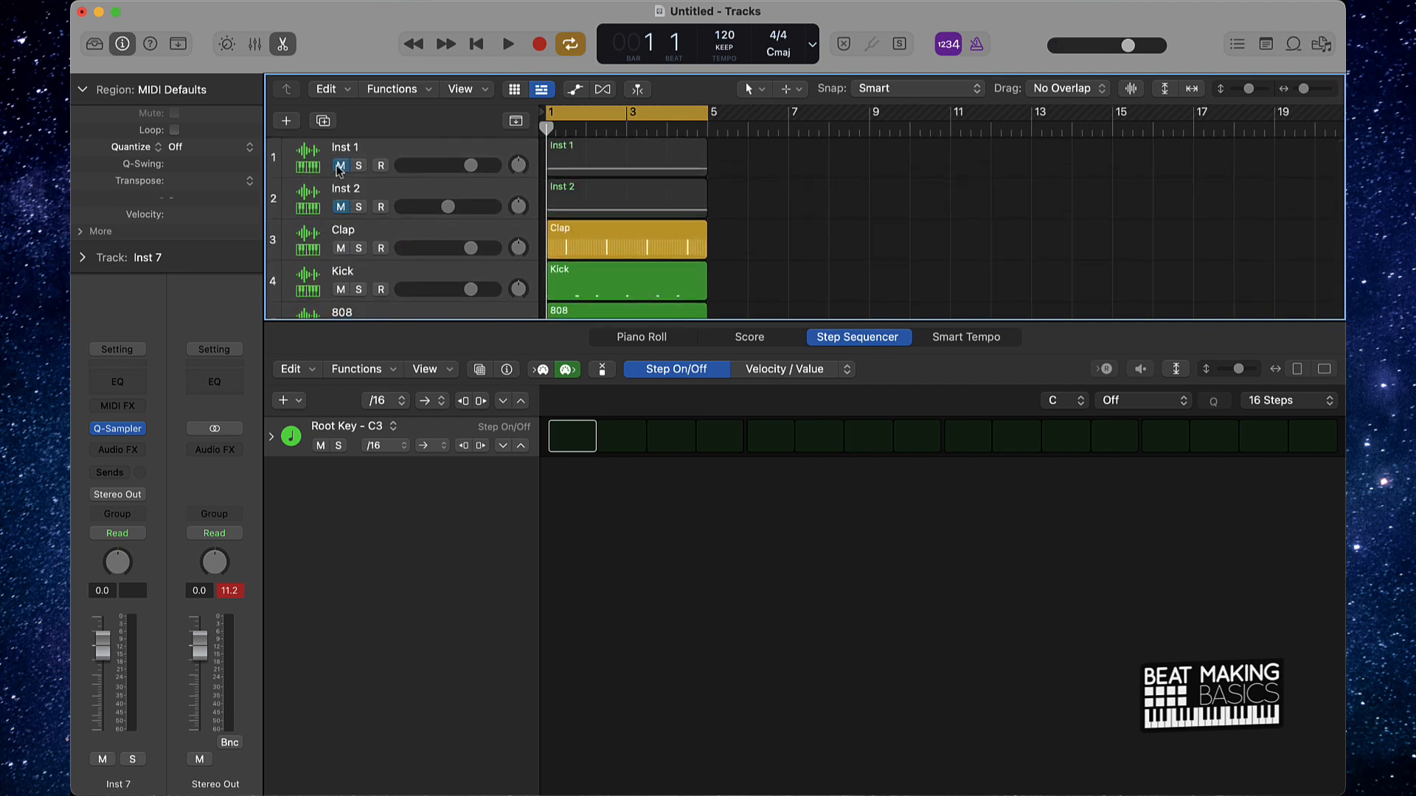
pyautogui.click(339, 165)
pyautogui.scroll(-8, 415, 223)
pyautogui.scroll(8, 417, 222)
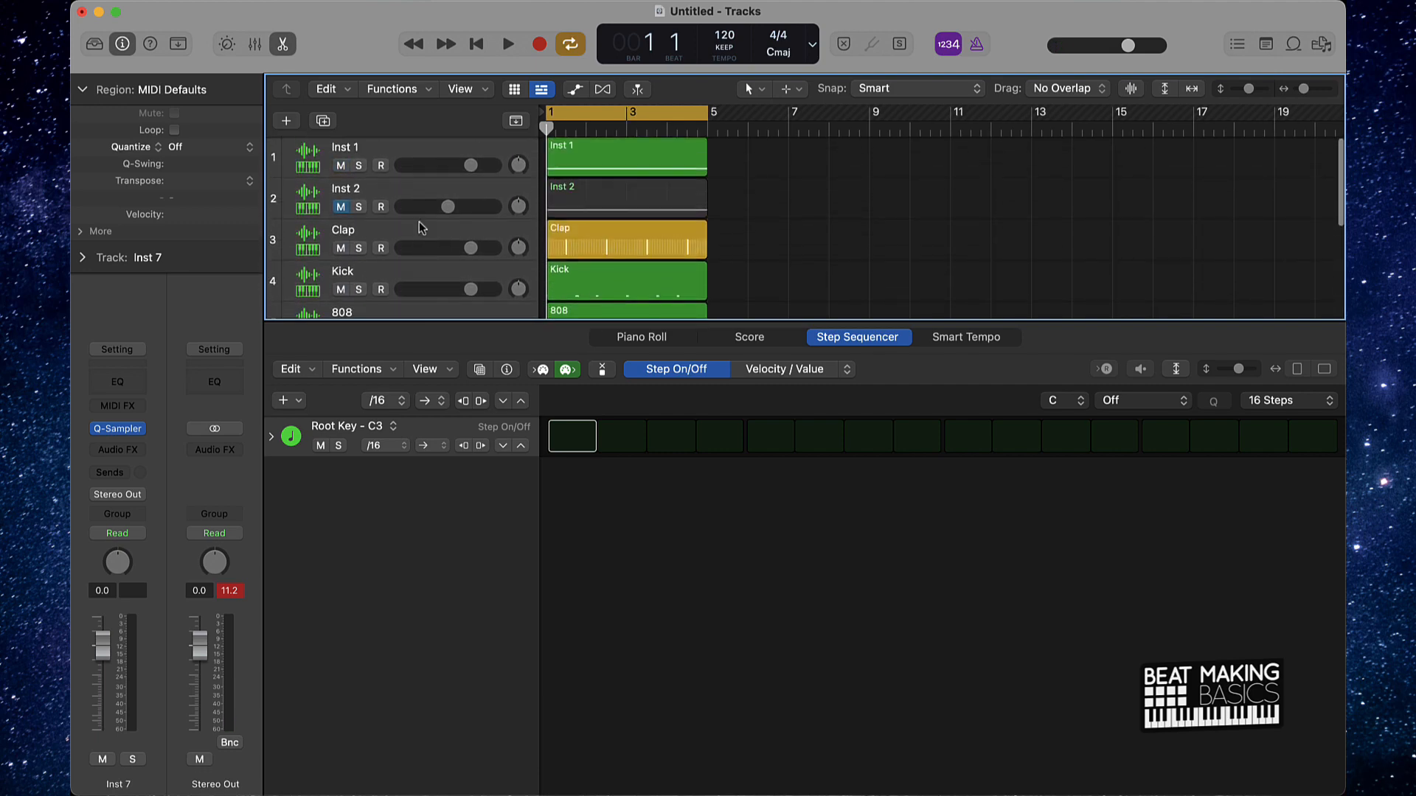
pyautogui.press('space')
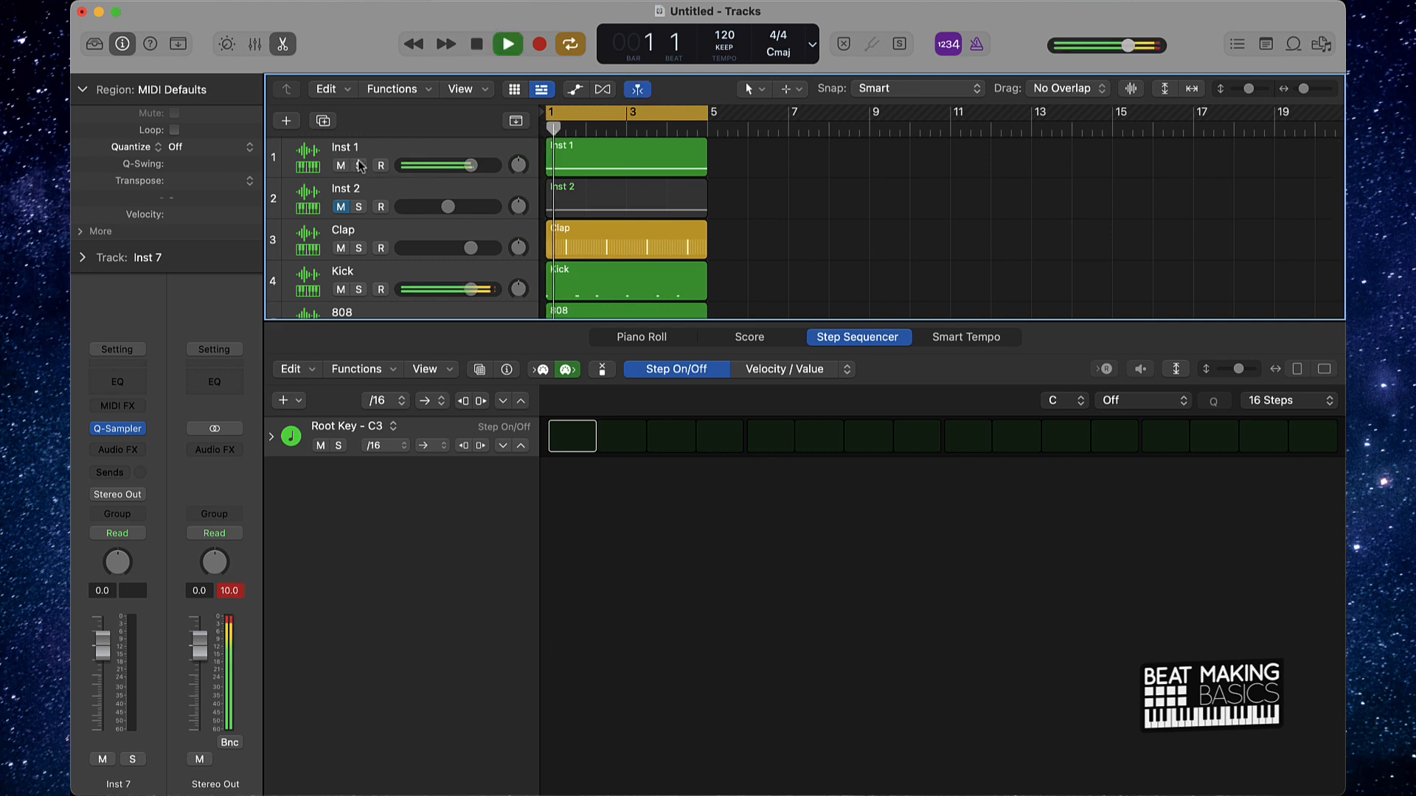
# Rename the Inst 2 track as Loop 1 and Inst 1 as Loop 2, then move Loop 1 above Loop 2 in the track order
pyautogui.doubleClick(351, 188)
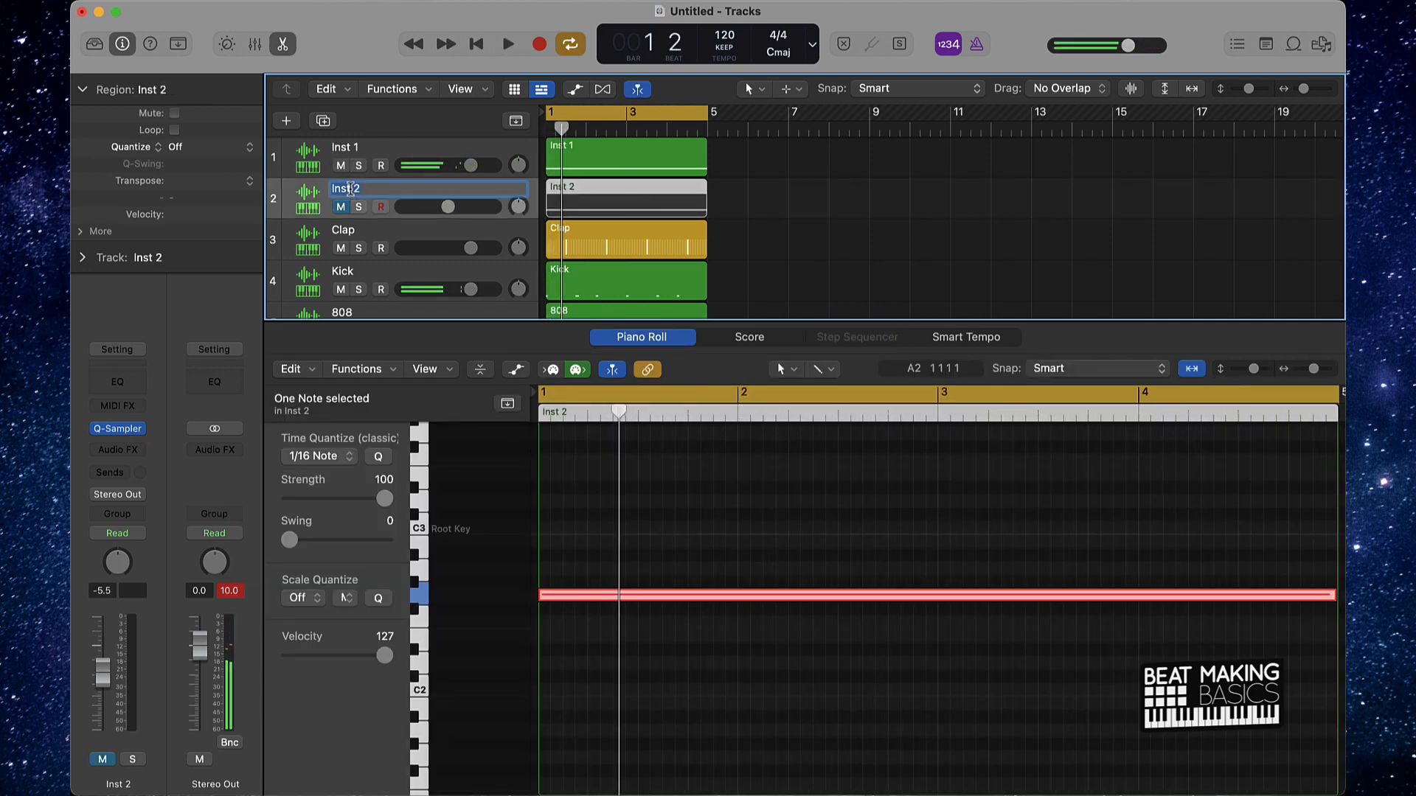
pyautogui.write('Loop 1')
pyautogui.press('Return')
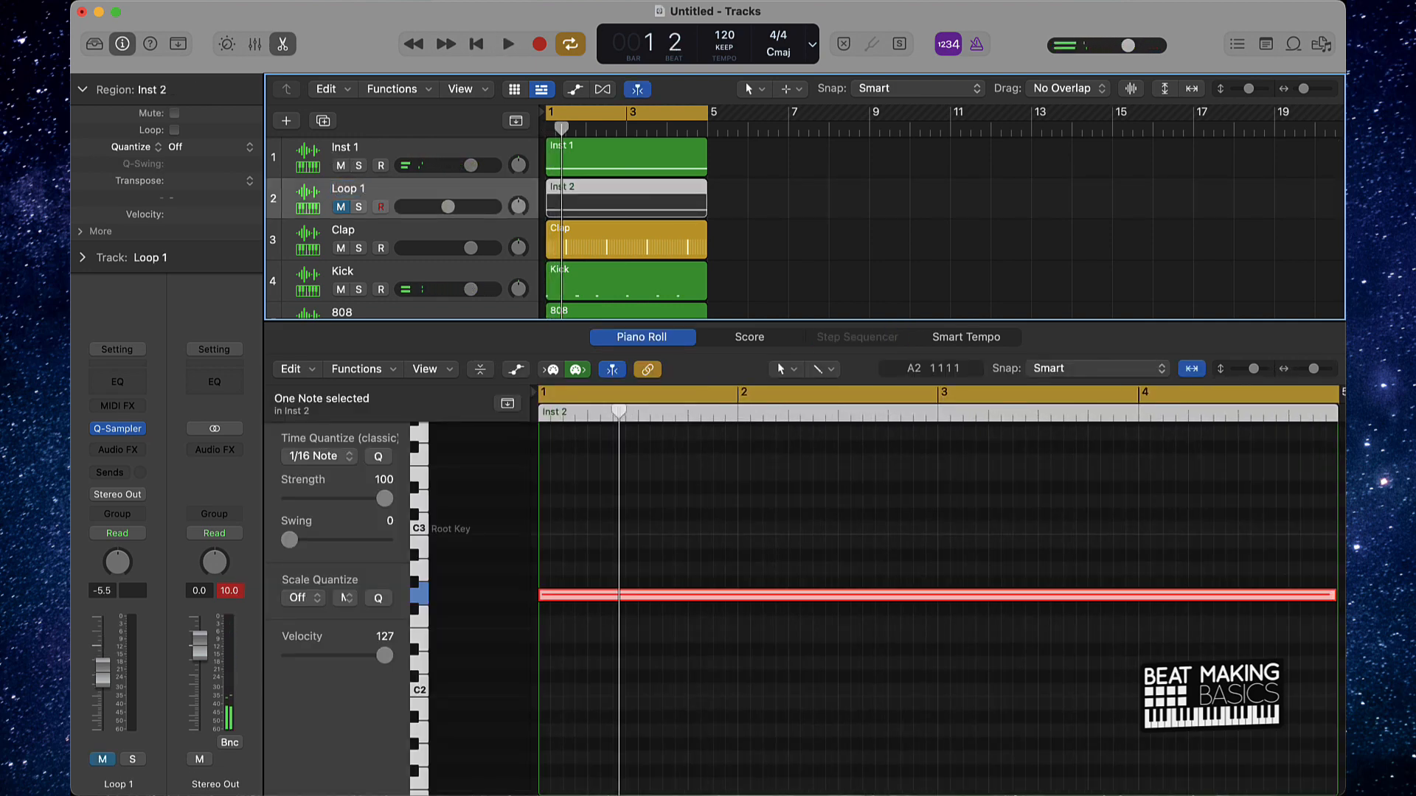
pyautogui.doubleClick(352, 149)
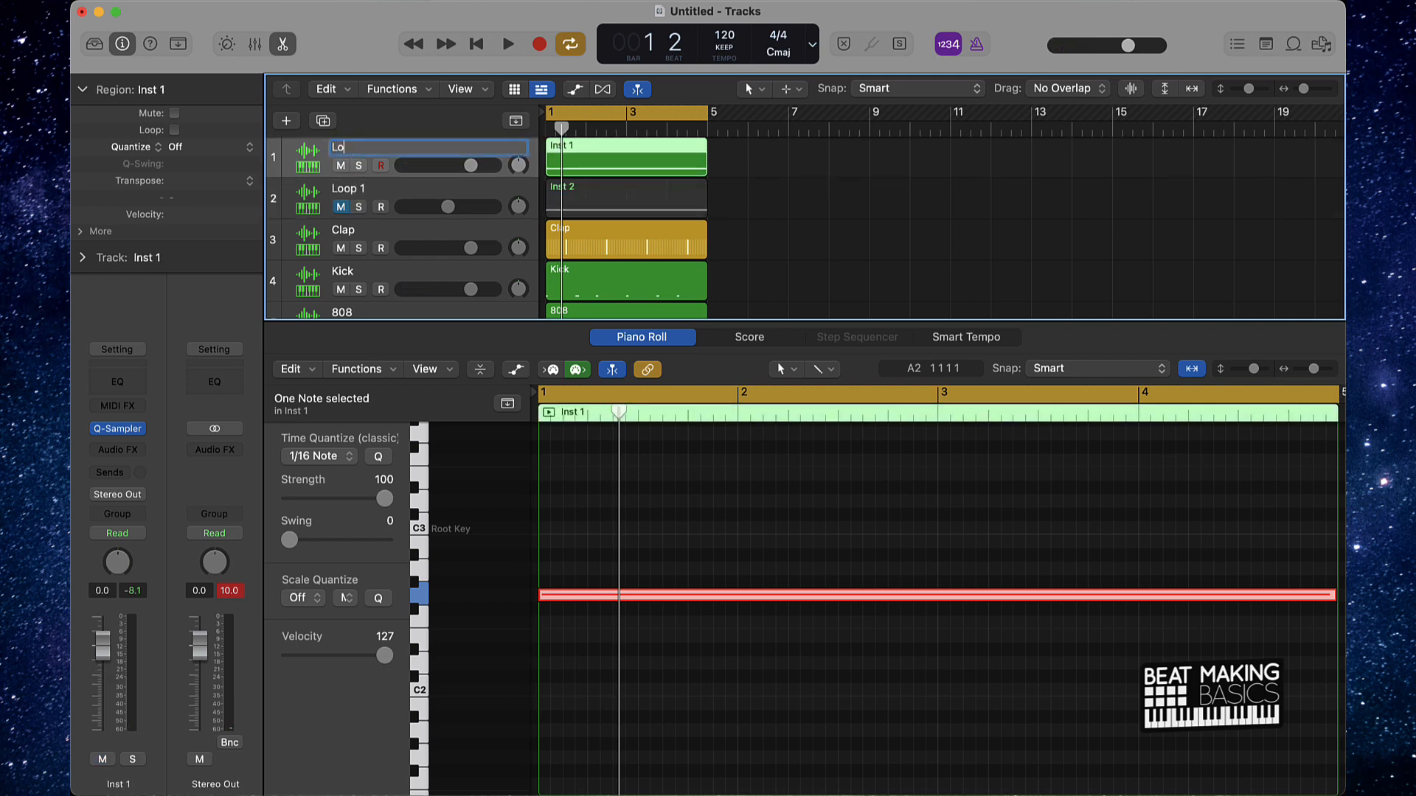
pyautogui.write('Loop 2')
pyautogui.press('Return')
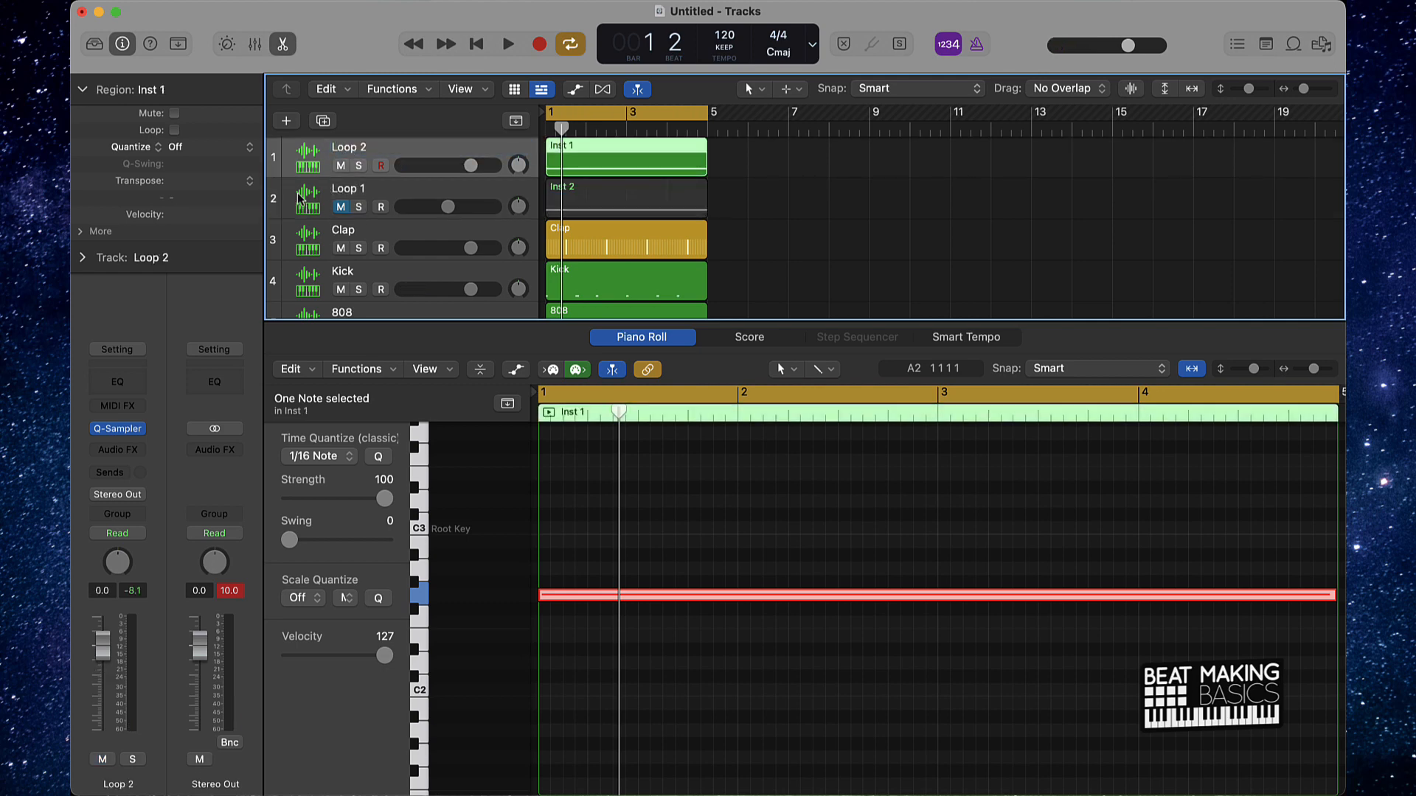
pyautogui.moveTo(301, 198); pyautogui.dragTo(298, 146)
pyautogui.press('space')
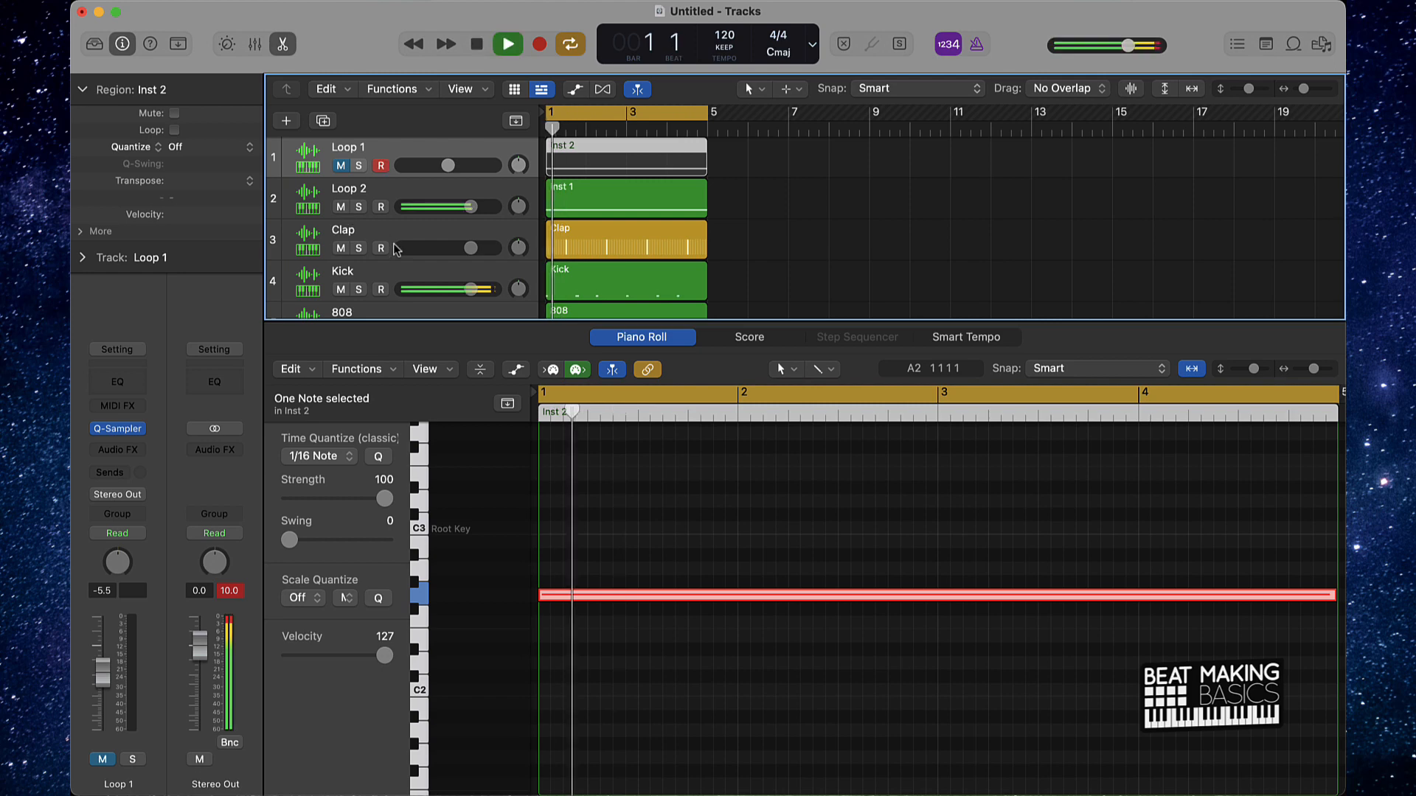
# Open the Step Sequencer for the second Hat 01 track and activate every other step of its 16-step Root Key row
pyautogui.scroll(-5, 376, 221)
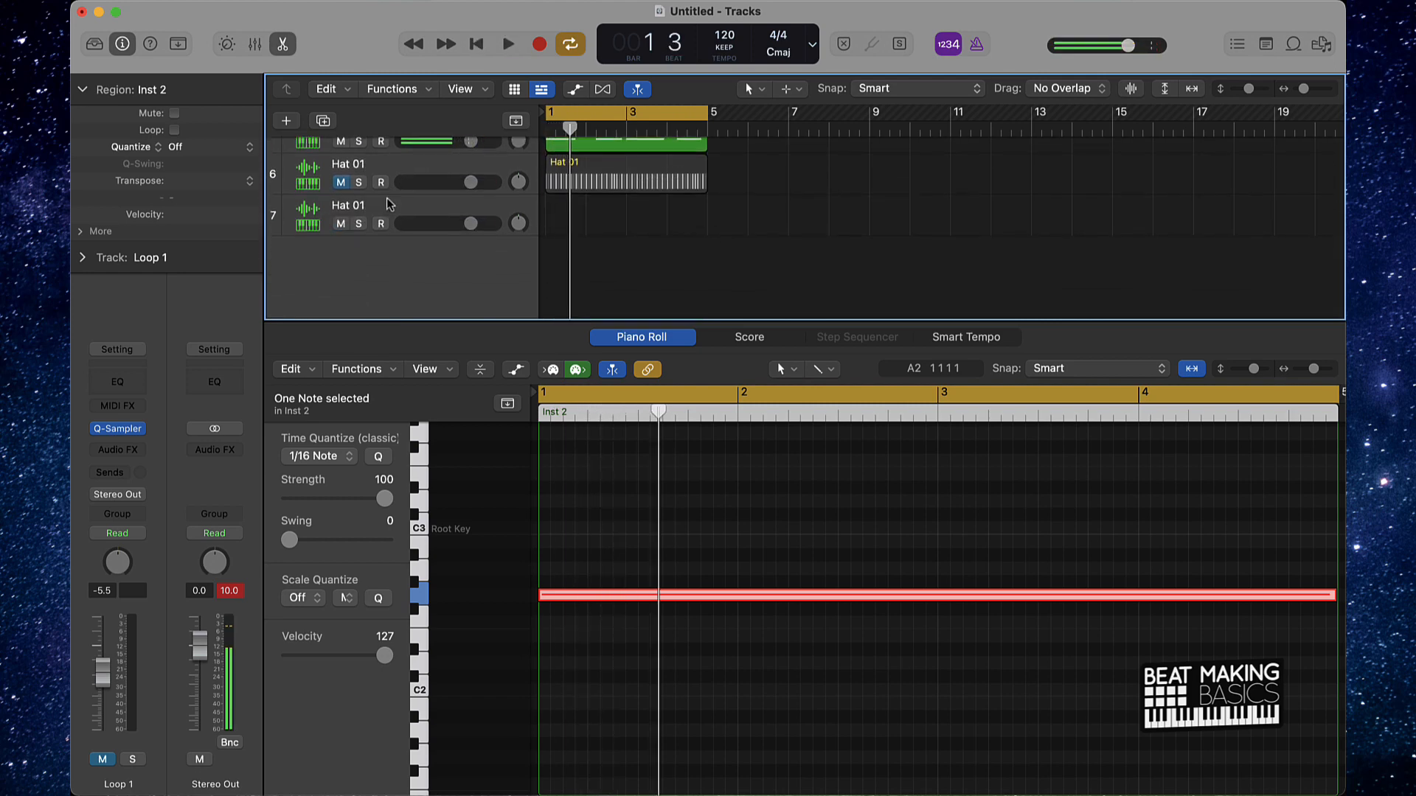
pyautogui.click(402, 214)
pyautogui.click(885, 339)
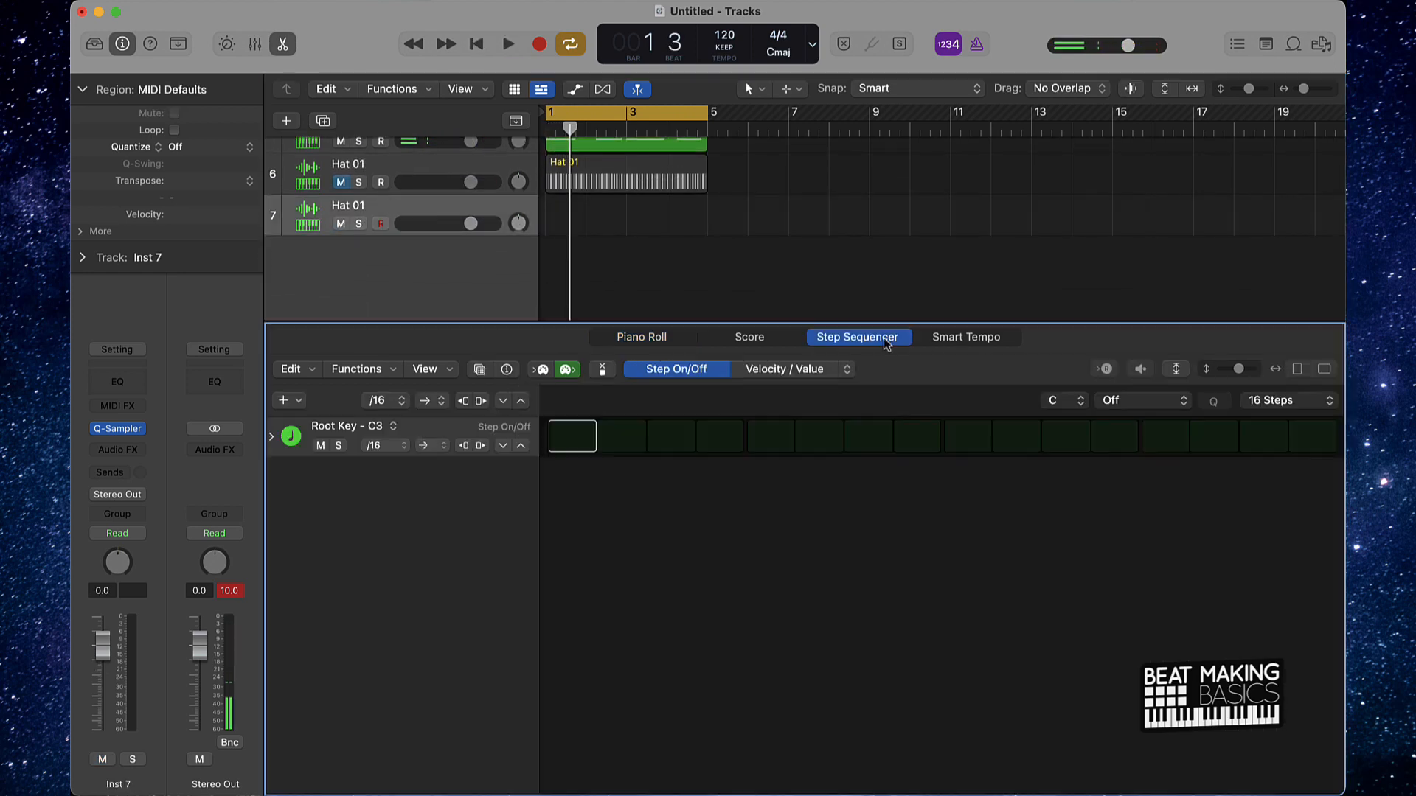
pyautogui.click(566, 445)
pyautogui.click(668, 442)
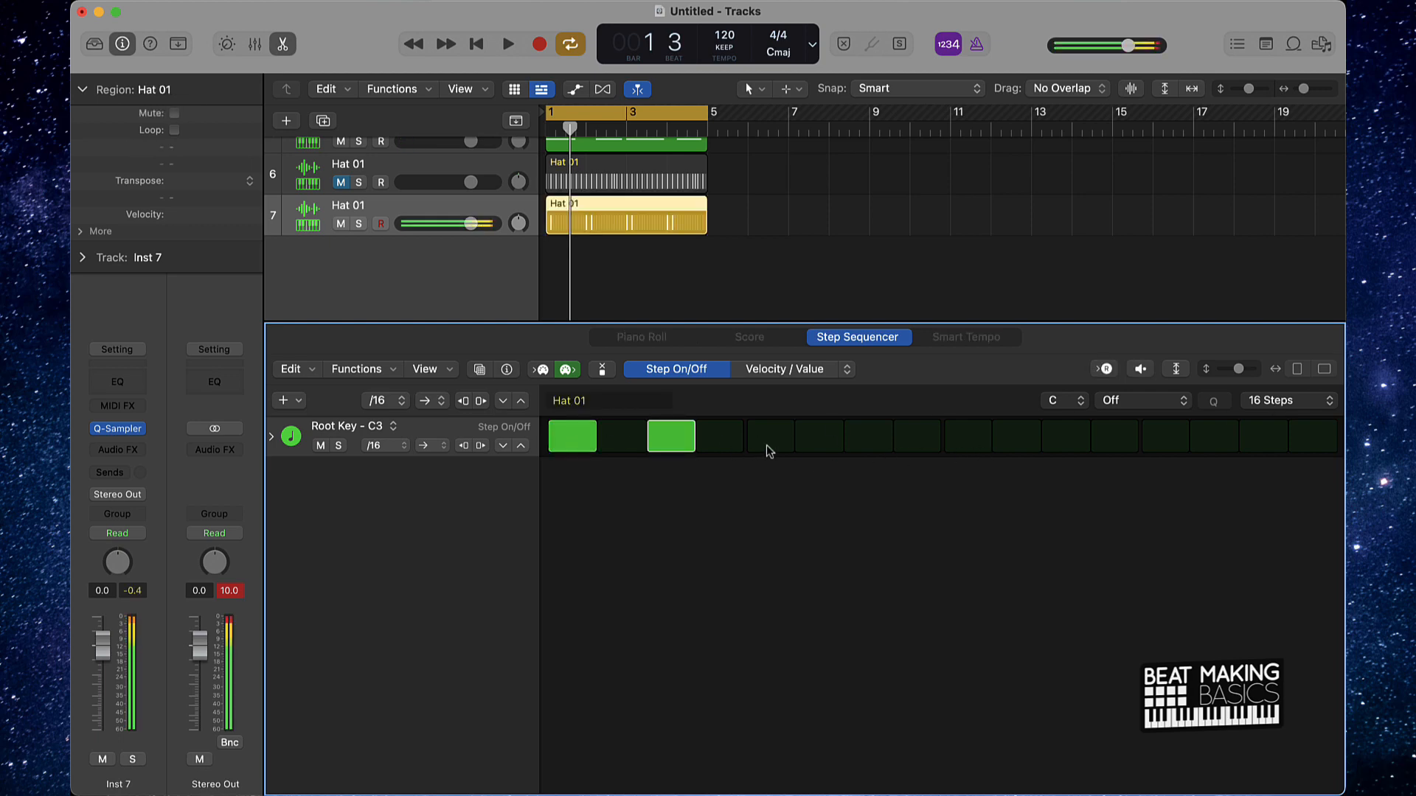
pyautogui.click(770, 443)
pyautogui.click(868, 443)
pyautogui.click(968, 442)
pyautogui.click(1065, 442)
pyautogui.click(1165, 442)
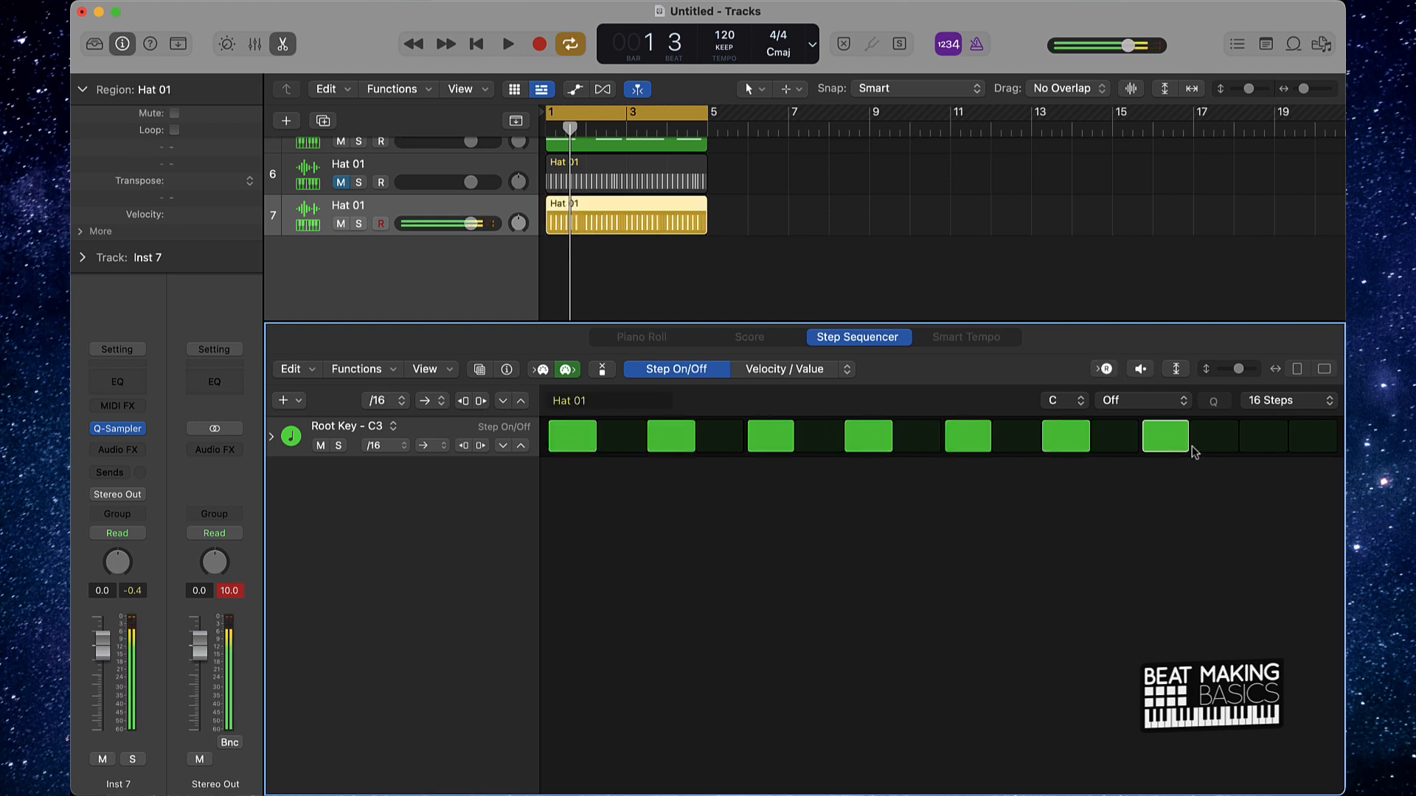
pyautogui.click(1263, 436)
# Extend the second hat pattern to 64 steps and activate steps 10 and 30 on the first page and 6 and 22 on the second
pyautogui.click(1287, 401)
pyautogui.click(1276, 493)
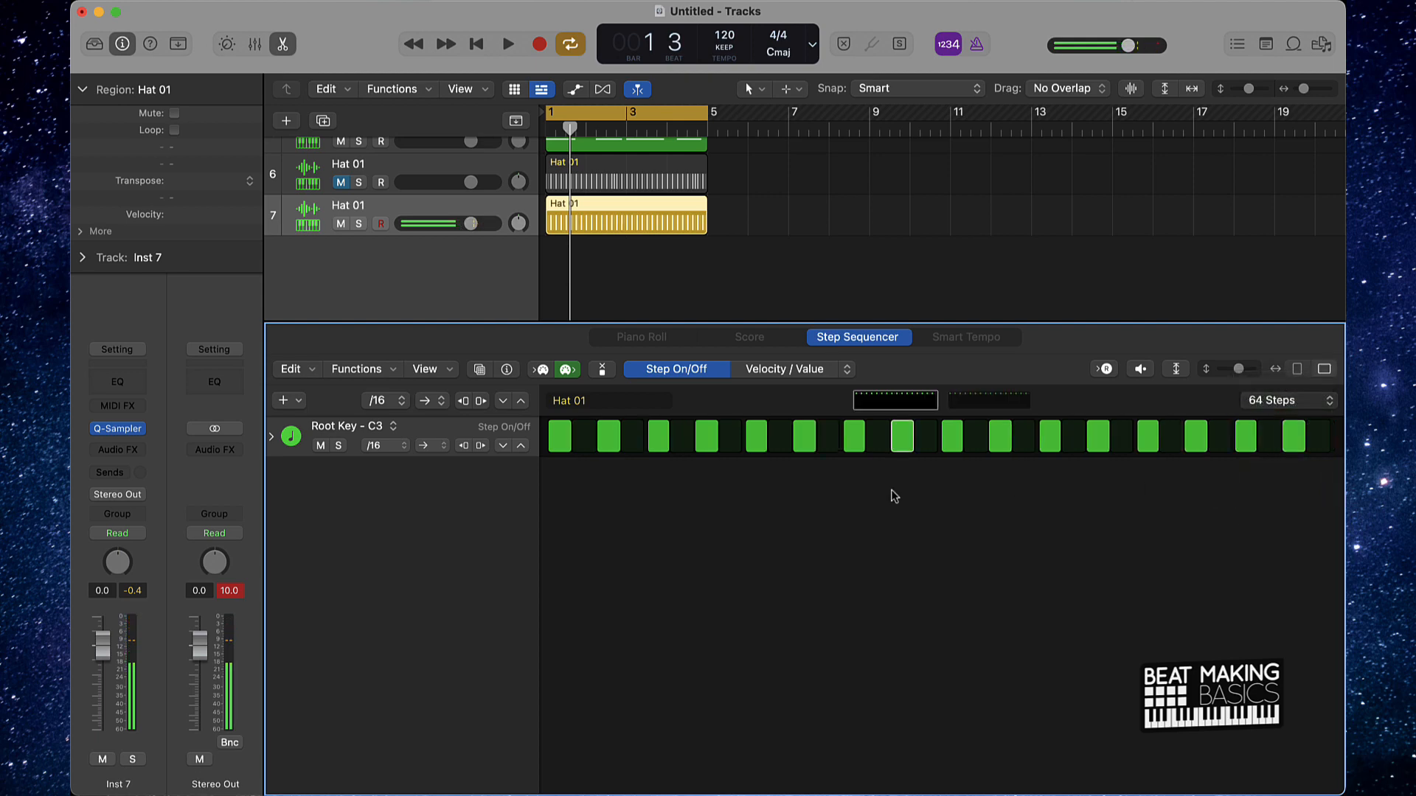
pyautogui.click(772, 443)
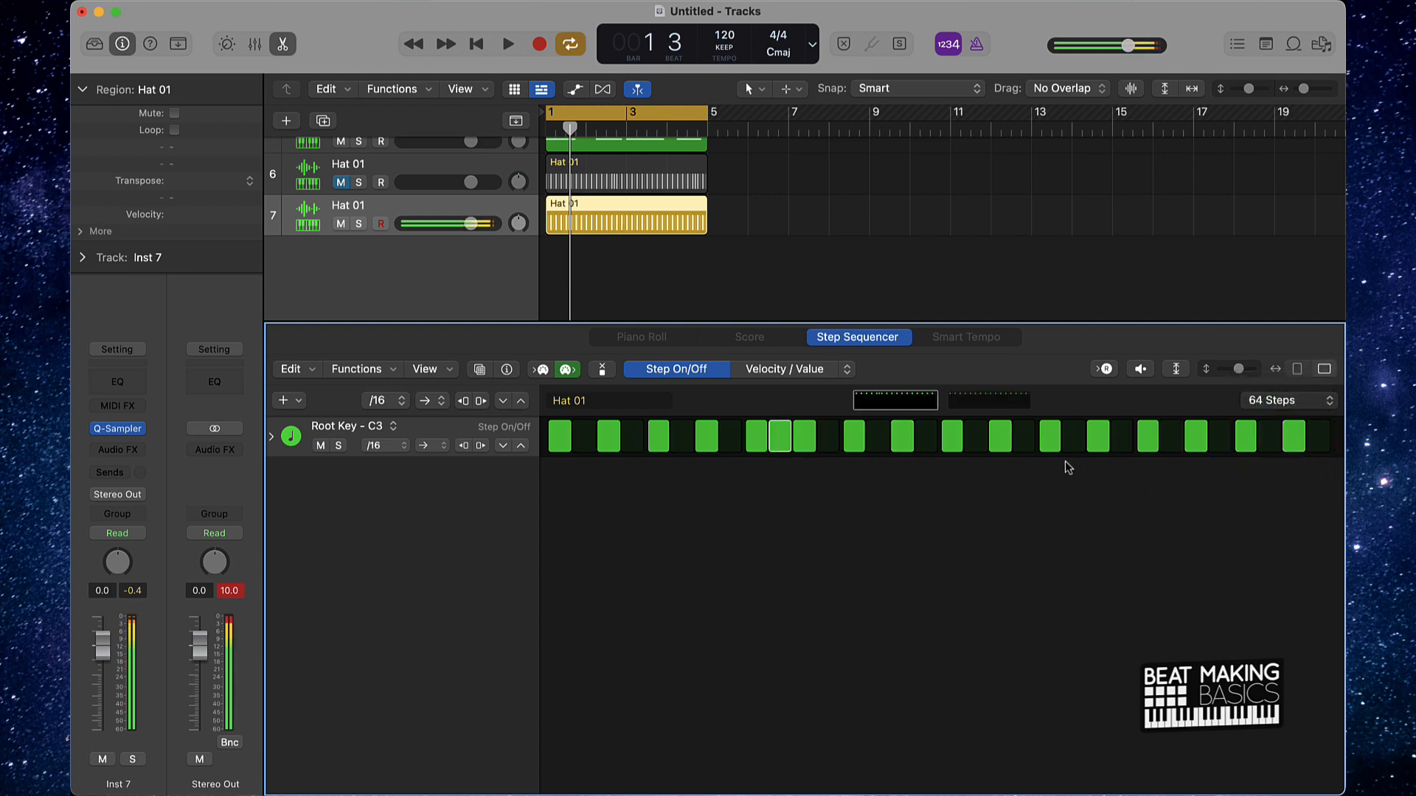
pyautogui.click(1010, 404)
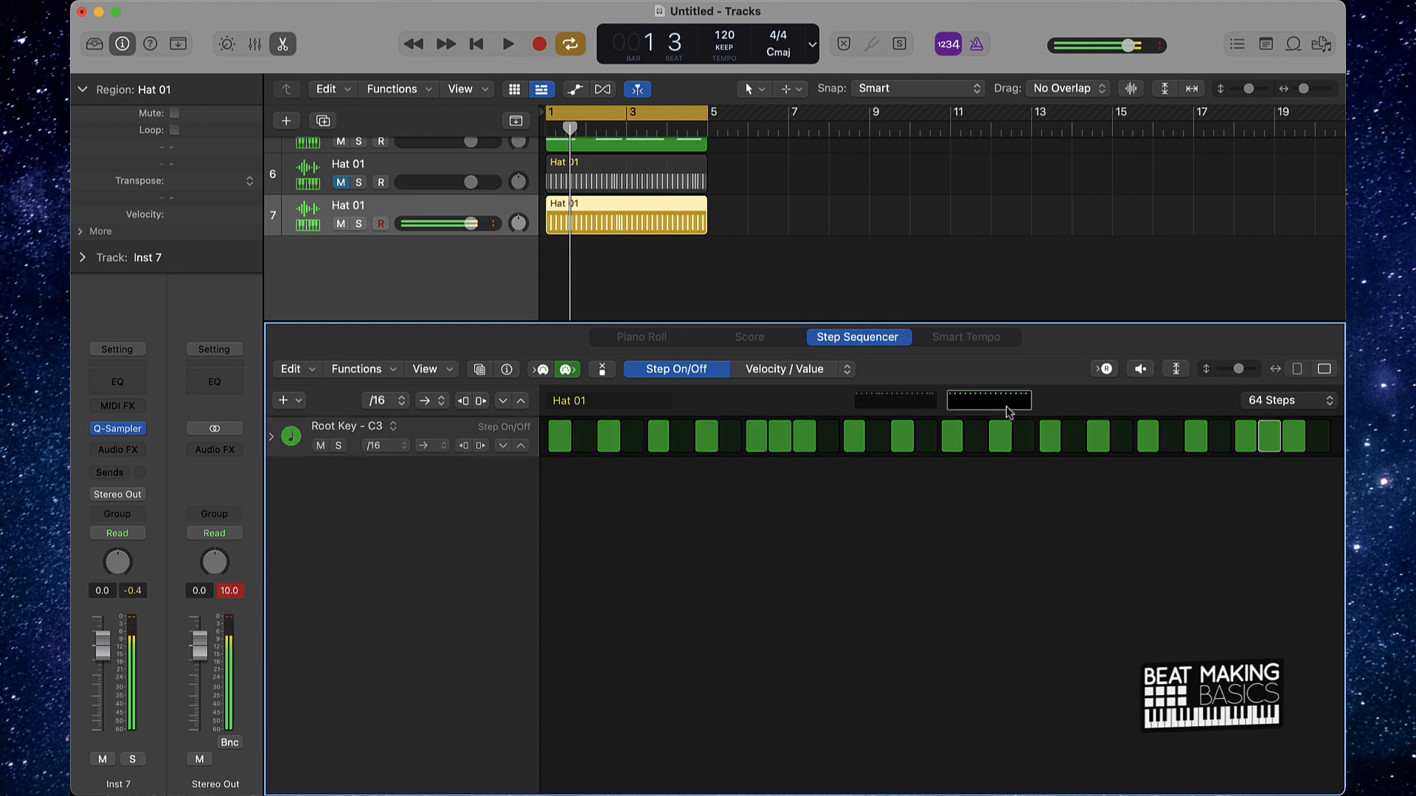
pyautogui.click(1074, 446)
pyautogui.click(685, 443)
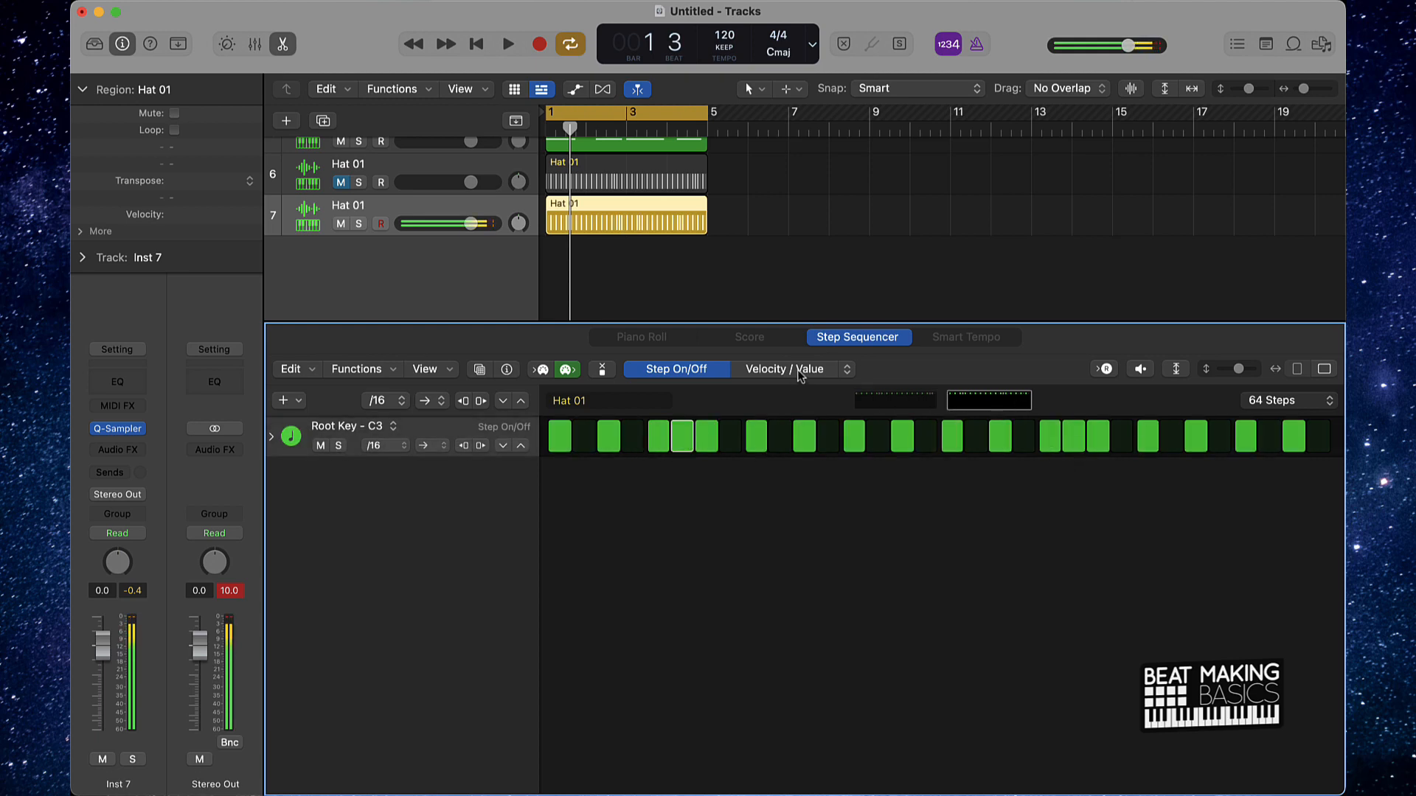
# Switch step editing to Note Repeat and raise the repeats on steps 7, 15 and 31 of the pattern's second page
pyautogui.click(800, 372)
pyautogui.click(847, 369)
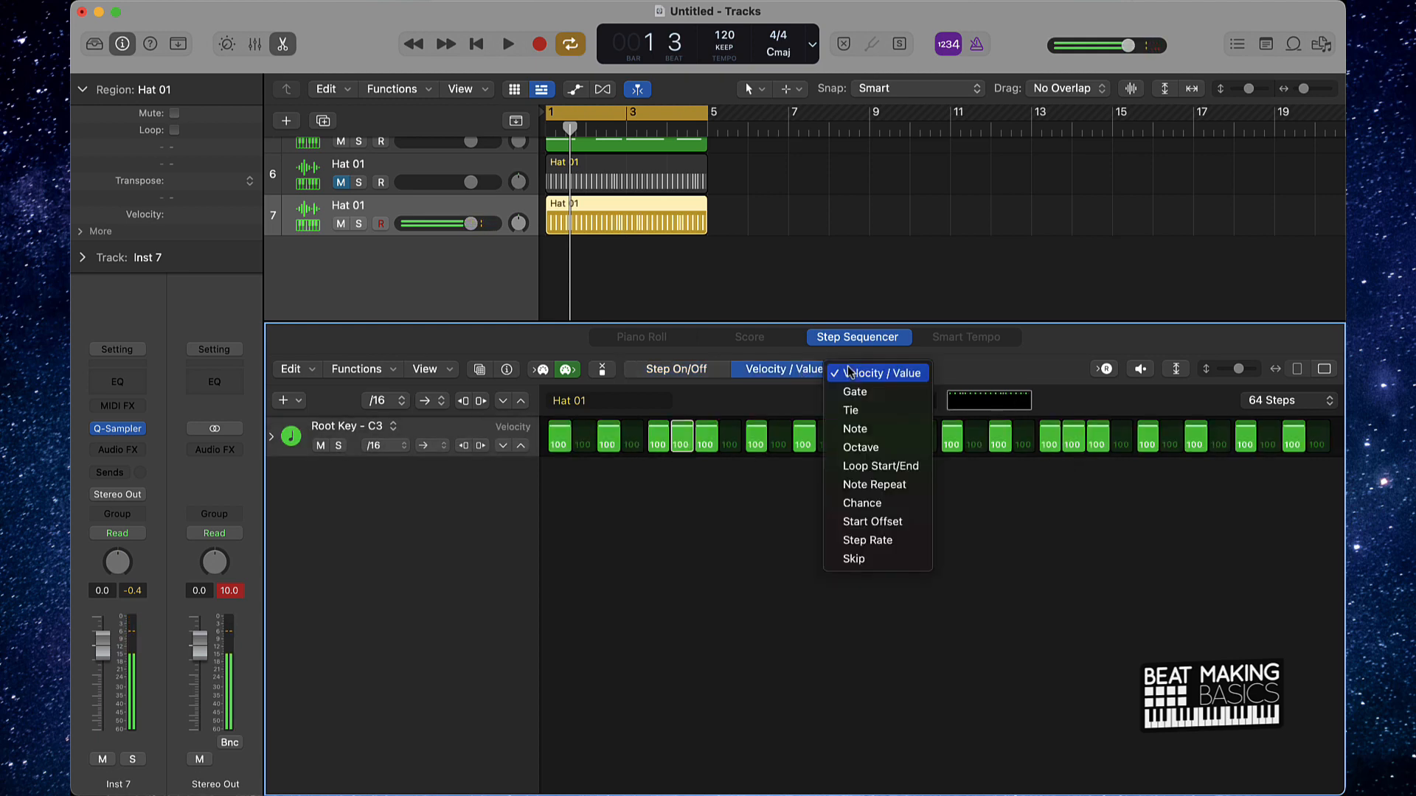
pyautogui.click(867, 485)
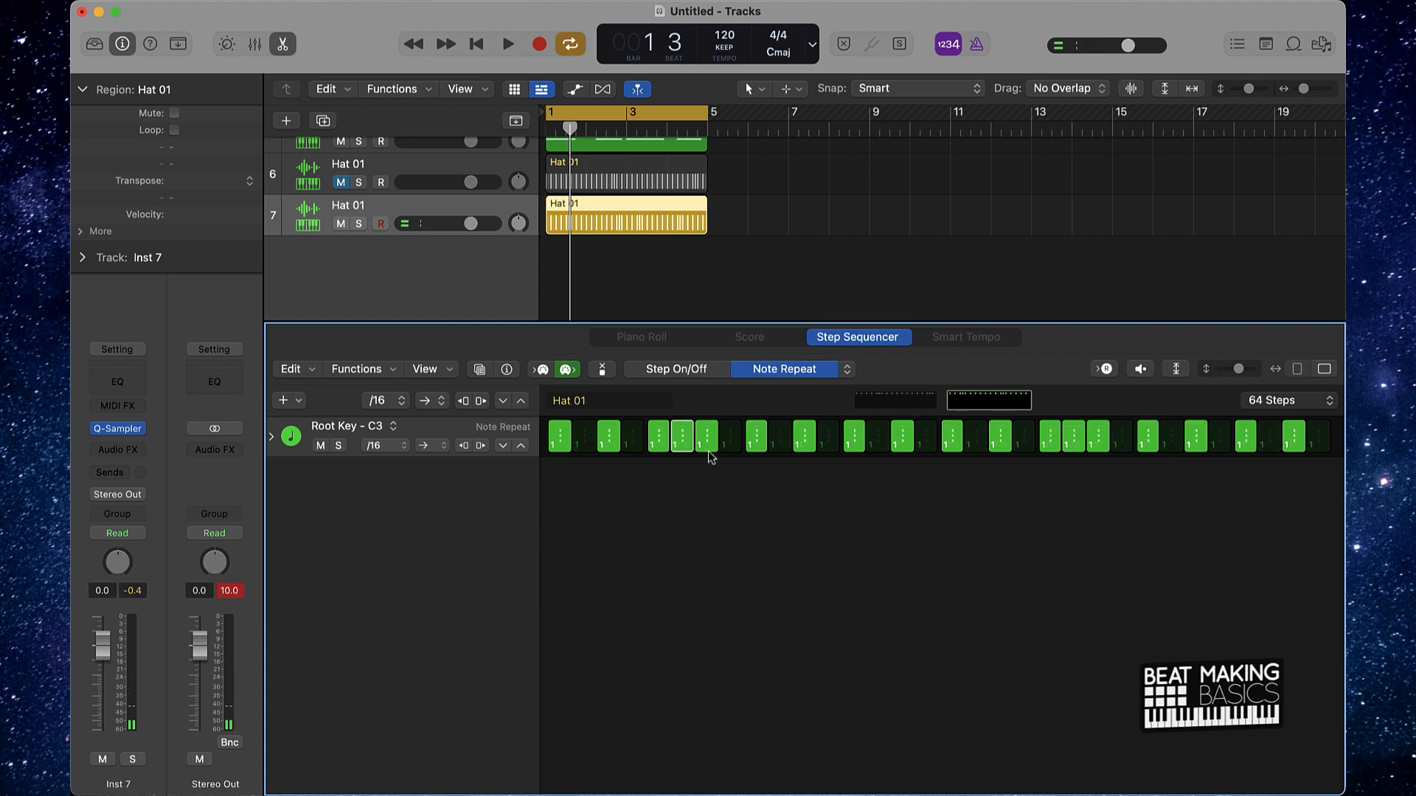
pyautogui.moveTo(708, 452); pyautogui.dragTo(709, 441)
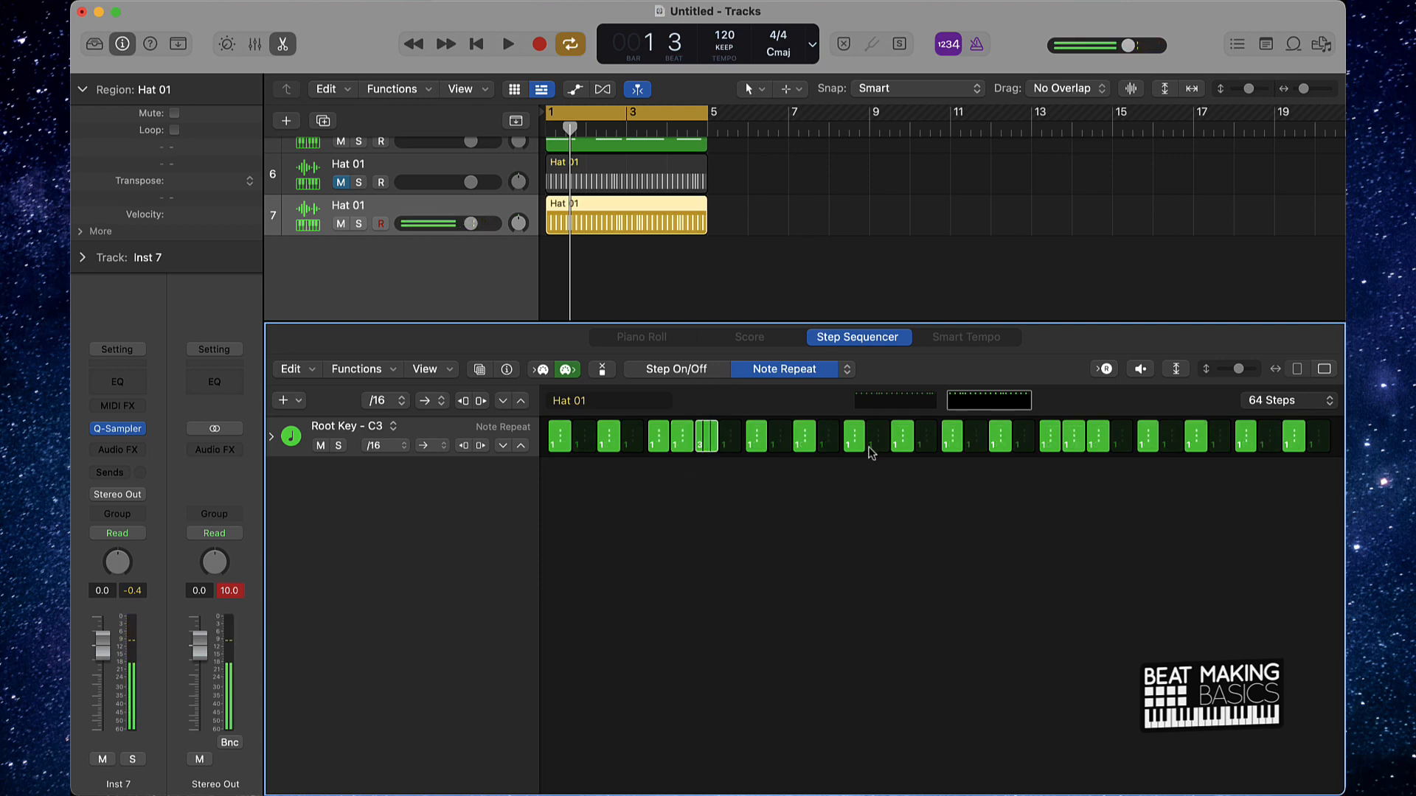
pyautogui.moveTo(902, 445); pyautogui.dragTo(901, 438)
pyautogui.moveTo(1296, 447); pyautogui.dragTo(1295, 435)
# Set Note Repeat to 3 on the first page's steps 3 and 19, raise it on step 31, and switch step editing to Velocity / Value
pyautogui.click(907, 402)
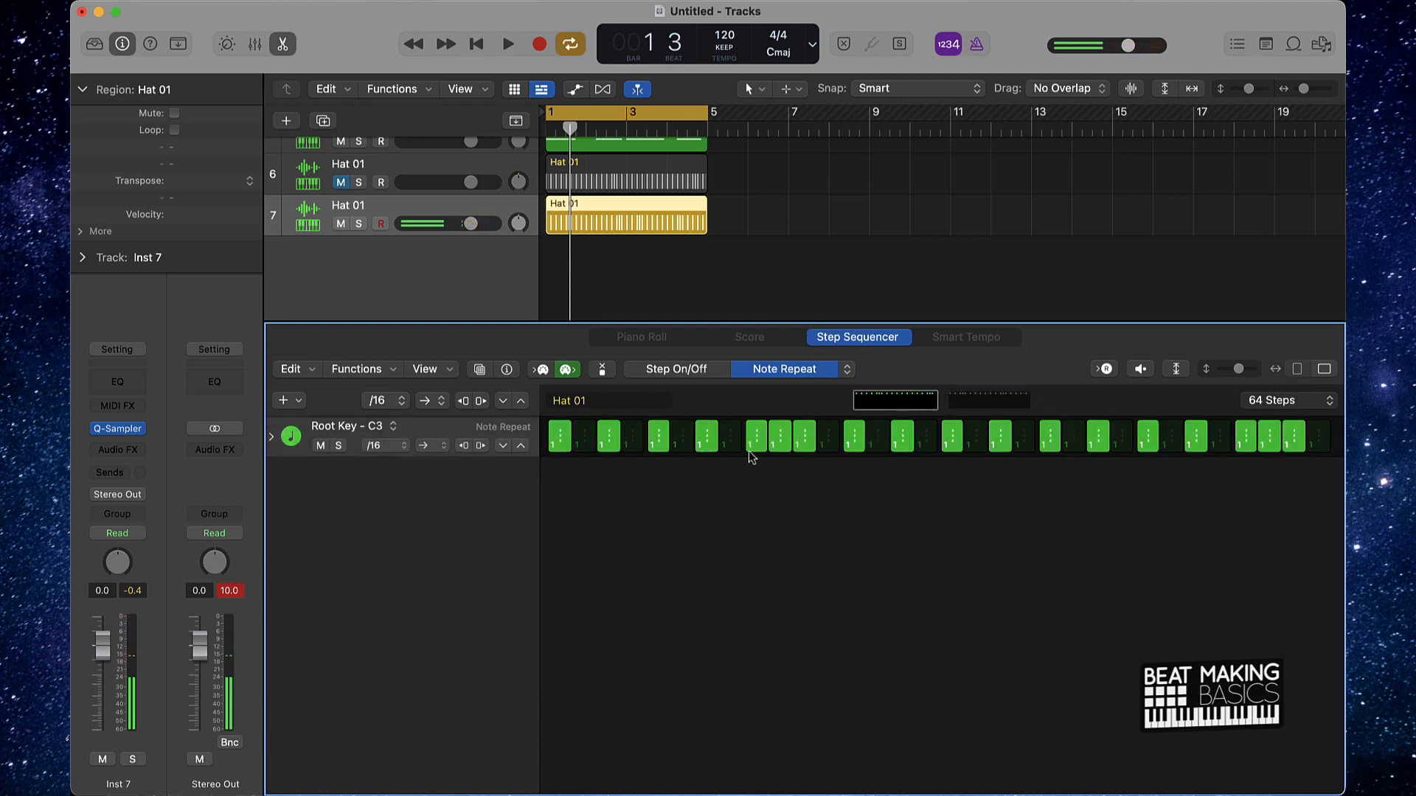
pyautogui.moveTo(609, 446); pyautogui.dragTo(609, 437)
pyautogui.moveTo(1002, 448); pyautogui.dragTo(1001, 445)
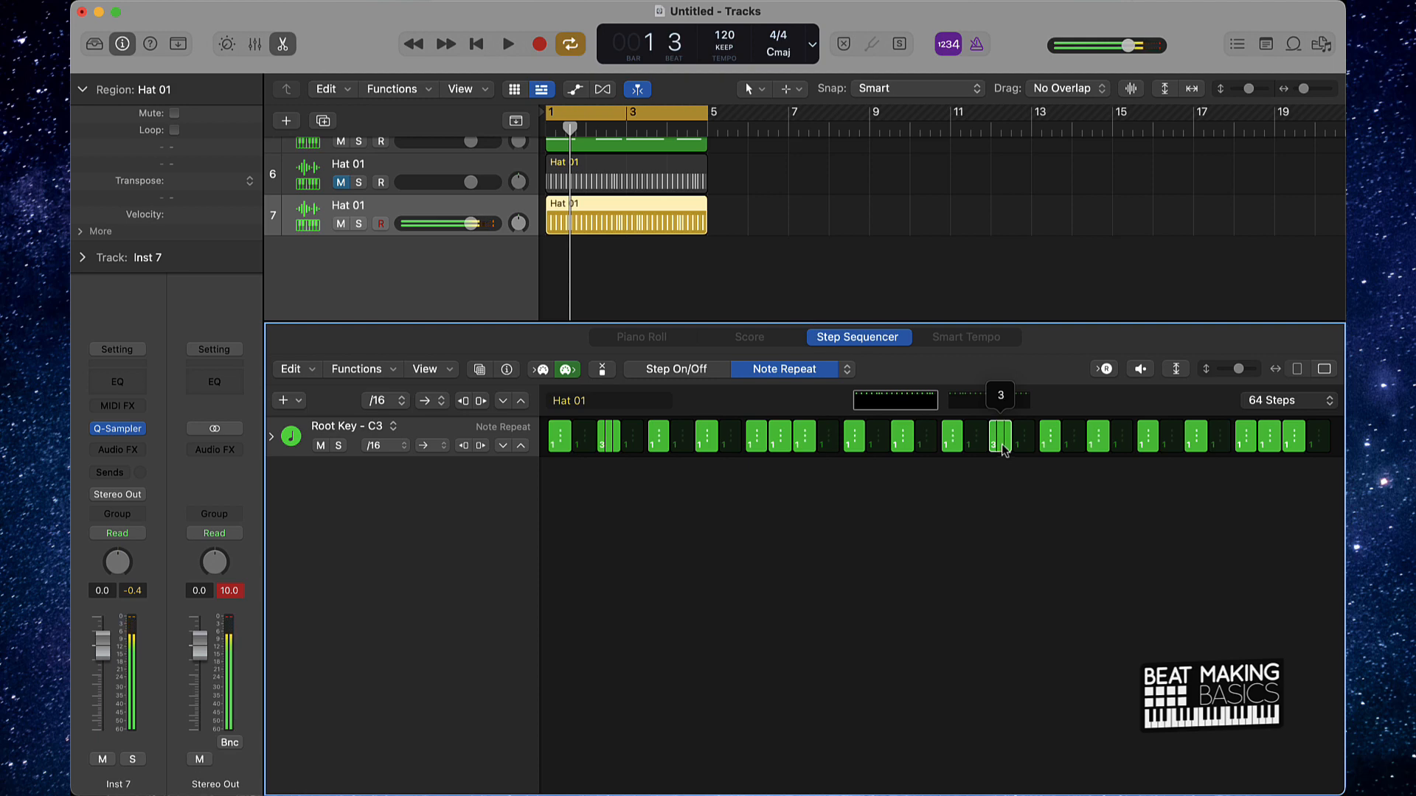
pyautogui.moveTo(1298, 453); pyautogui.dragTo(1300, 451)
pyautogui.click(831, 371)
pyautogui.click(881, 262)
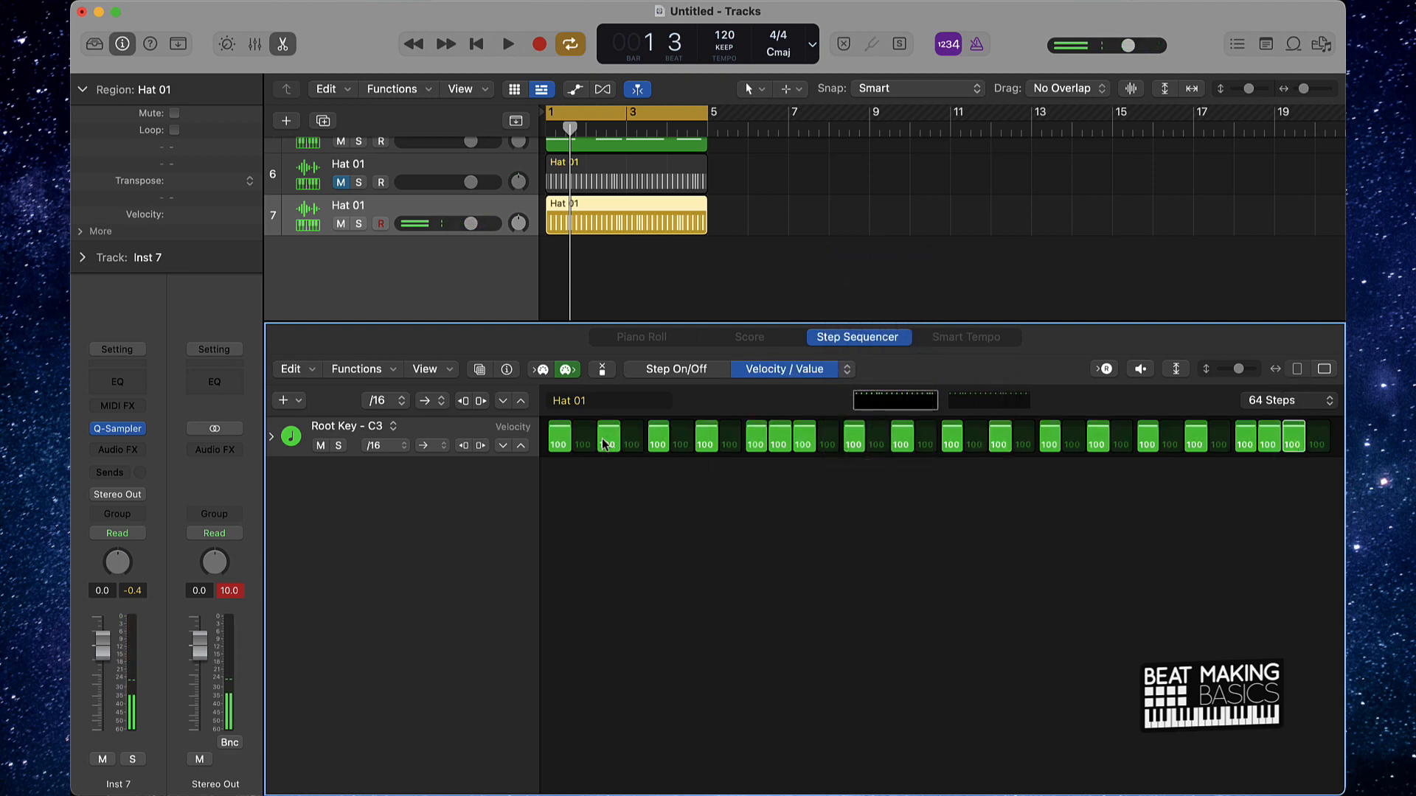
# Lower the first page's velocities: steps 3, 7, 10, 11, 15 to 68, 77, 80, 58, 78; steps 19, 23, 27, 30, 31 to 77, 81, 77, 87, 80
pyautogui.moveTo(608, 434); pyautogui.dragTo(608, 446)
pyautogui.moveTo(706, 429); pyautogui.dragTo(782, 439)
pyautogui.moveTo(804, 429)
pyautogui.mouseDown()
pyautogui.moveTo(805, 444)
pyautogui.moveTo(906, 443)
pyautogui.mouseUp()
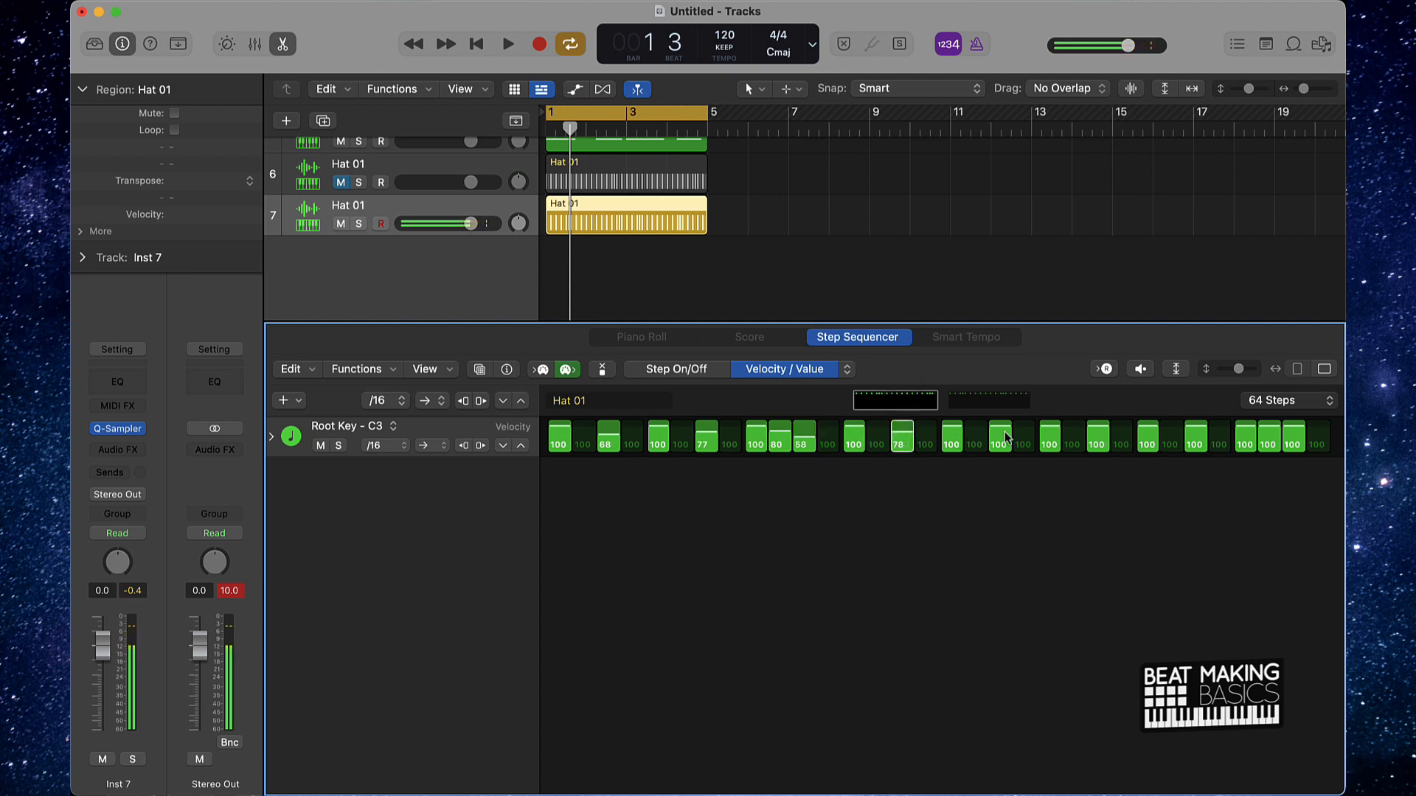
pyautogui.moveTo(1005, 436); pyautogui.dragTo(1005, 442)
pyautogui.moveTo(1098, 437); pyautogui.dragTo(1098, 442)
pyautogui.moveTo(1196, 436); pyautogui.dragTo(1293, 441)
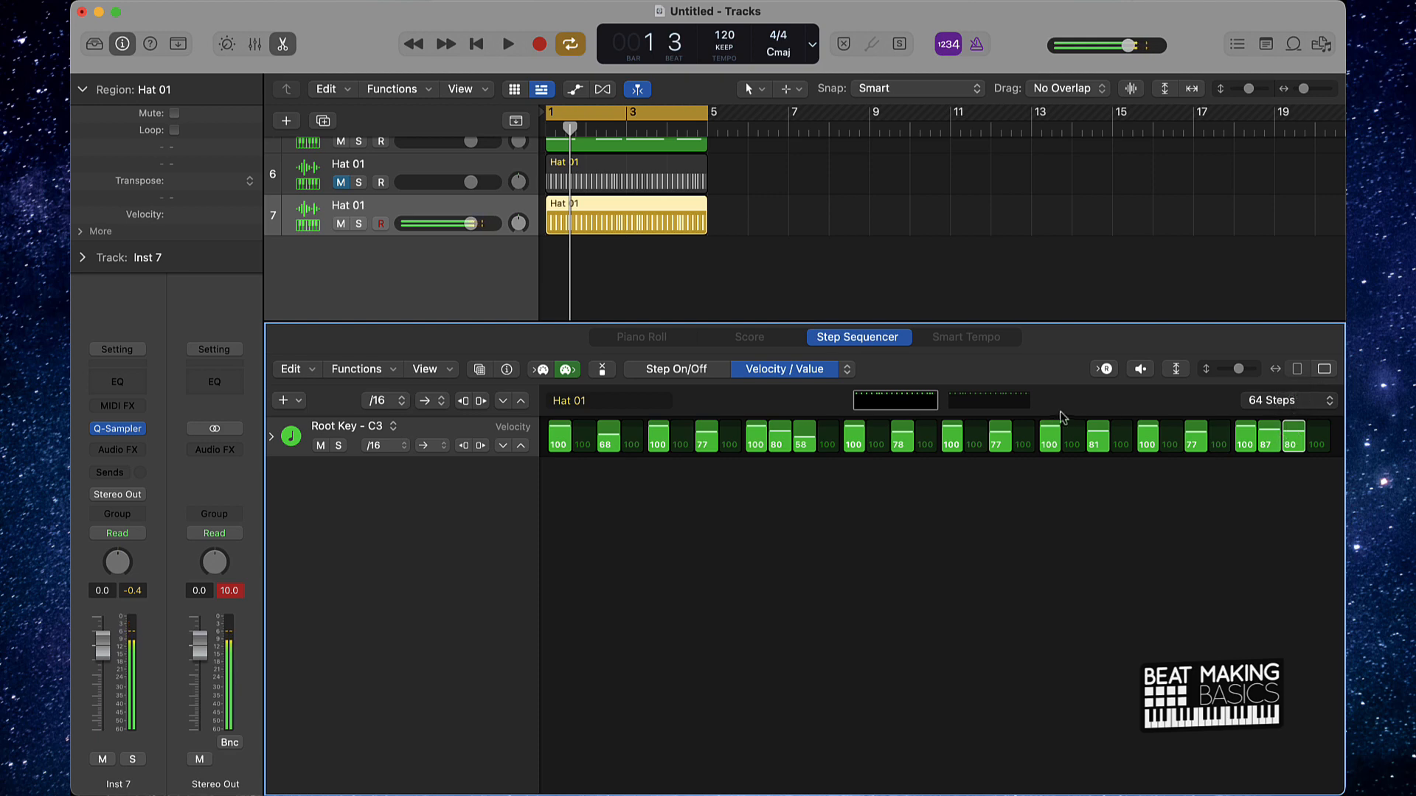
# On the pattern's second page, lower the velocities of steps 3, 6, 9, 13, 17, 22, 25 and 29 to 70, 87, 72, 71, 69, 84, 79 and 69
pyautogui.click(970, 402)
pyautogui.moveTo(600, 438); pyautogui.dragTo(754, 444)
pyautogui.moveTo(860, 440); pyautogui.dragTo(860, 446)
pyautogui.moveTo(952, 438); pyautogui.dragTo(951, 444)
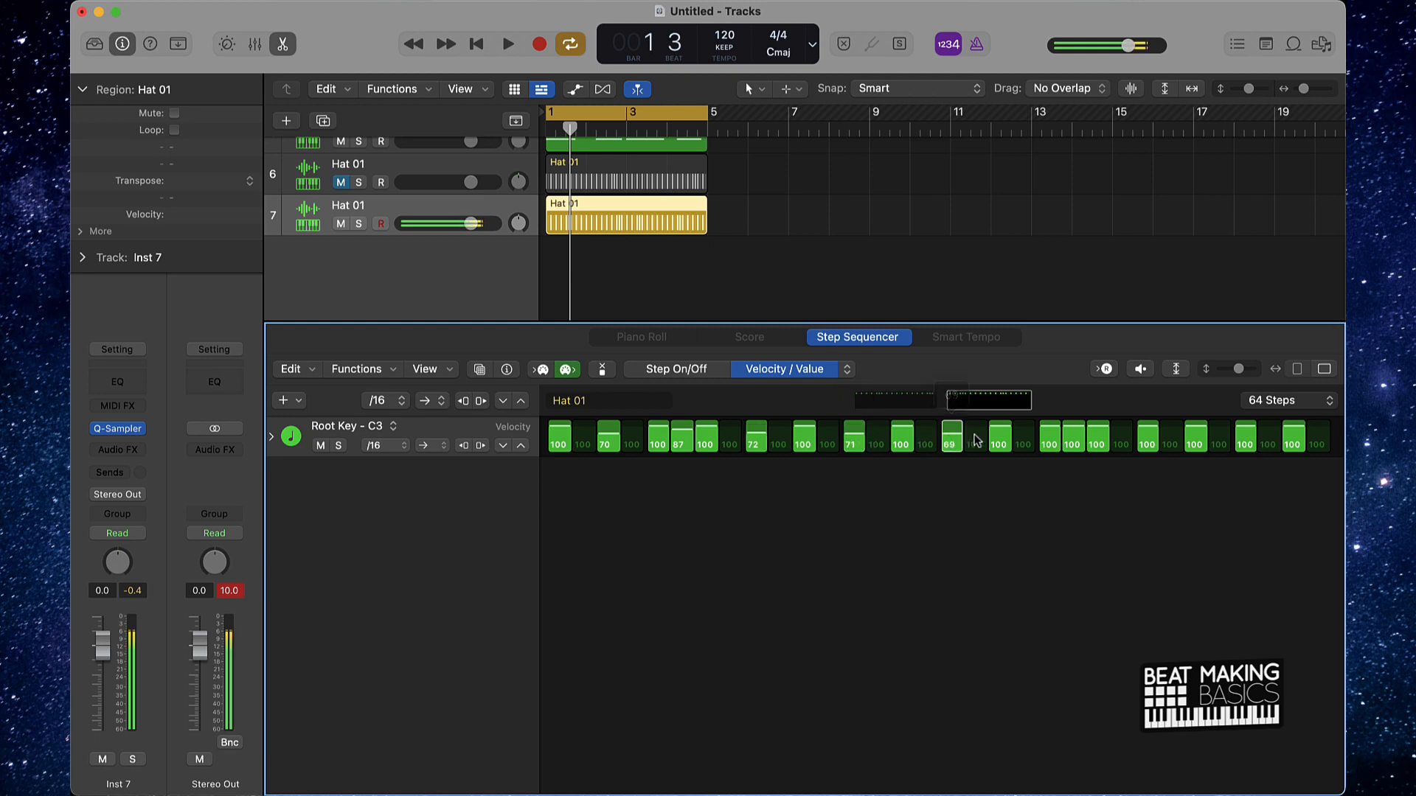
pyautogui.moveTo(1073, 435); pyautogui.dragTo(1147, 444)
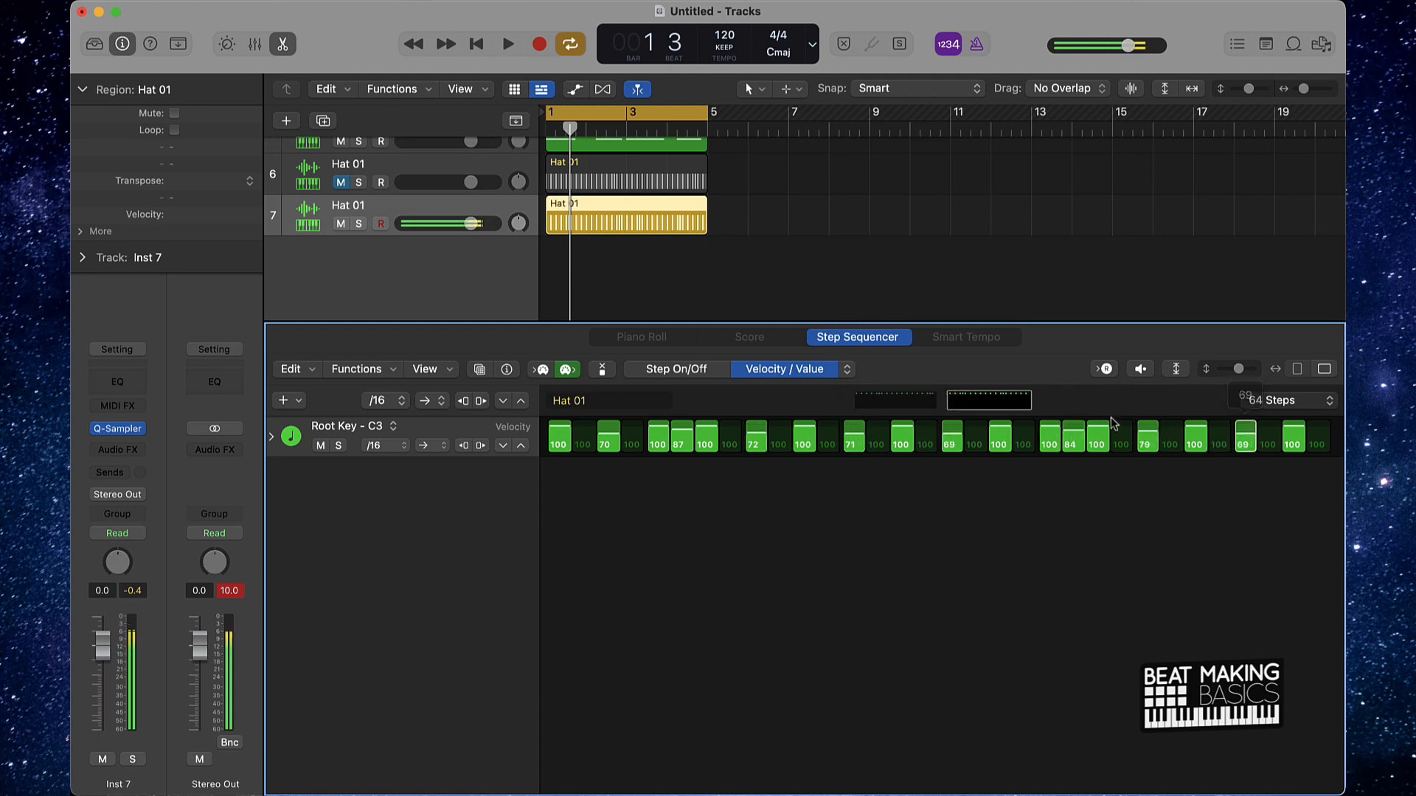
# Play back the beat with the new hat velocities and close the editor pane
pyautogui.click(863, 249)
pyautogui.press('space')
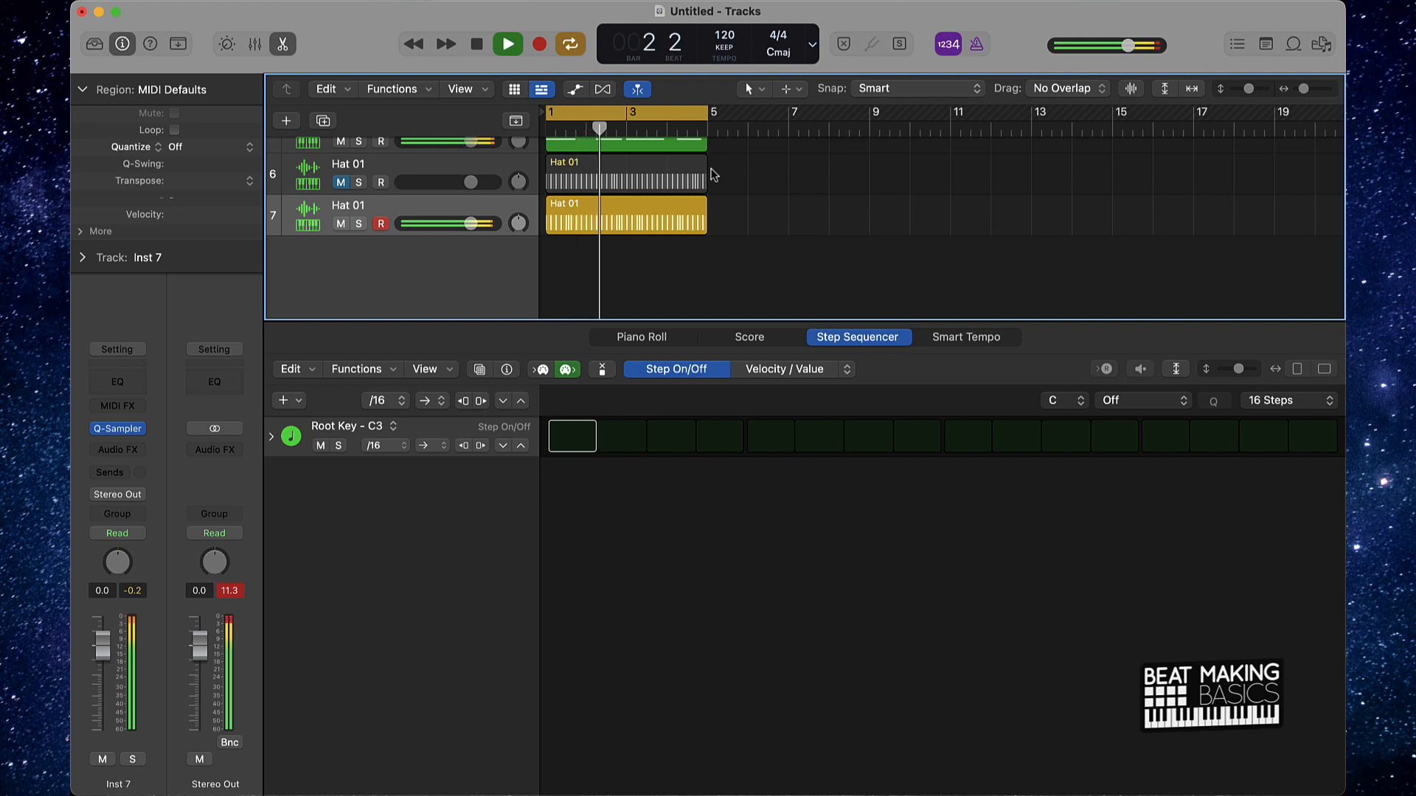
pyautogui.press('p')
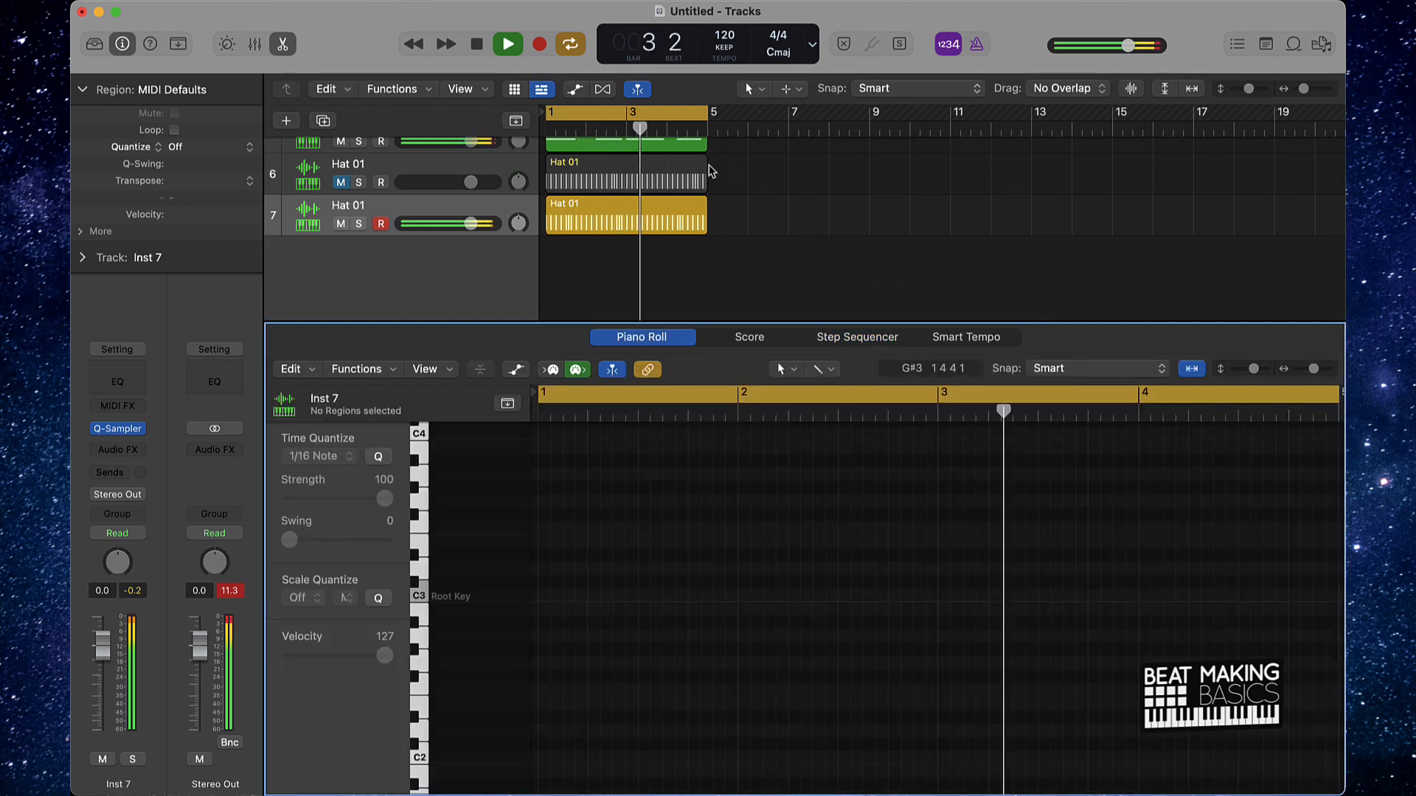
pyautogui.press('p')
pyautogui.press('space')
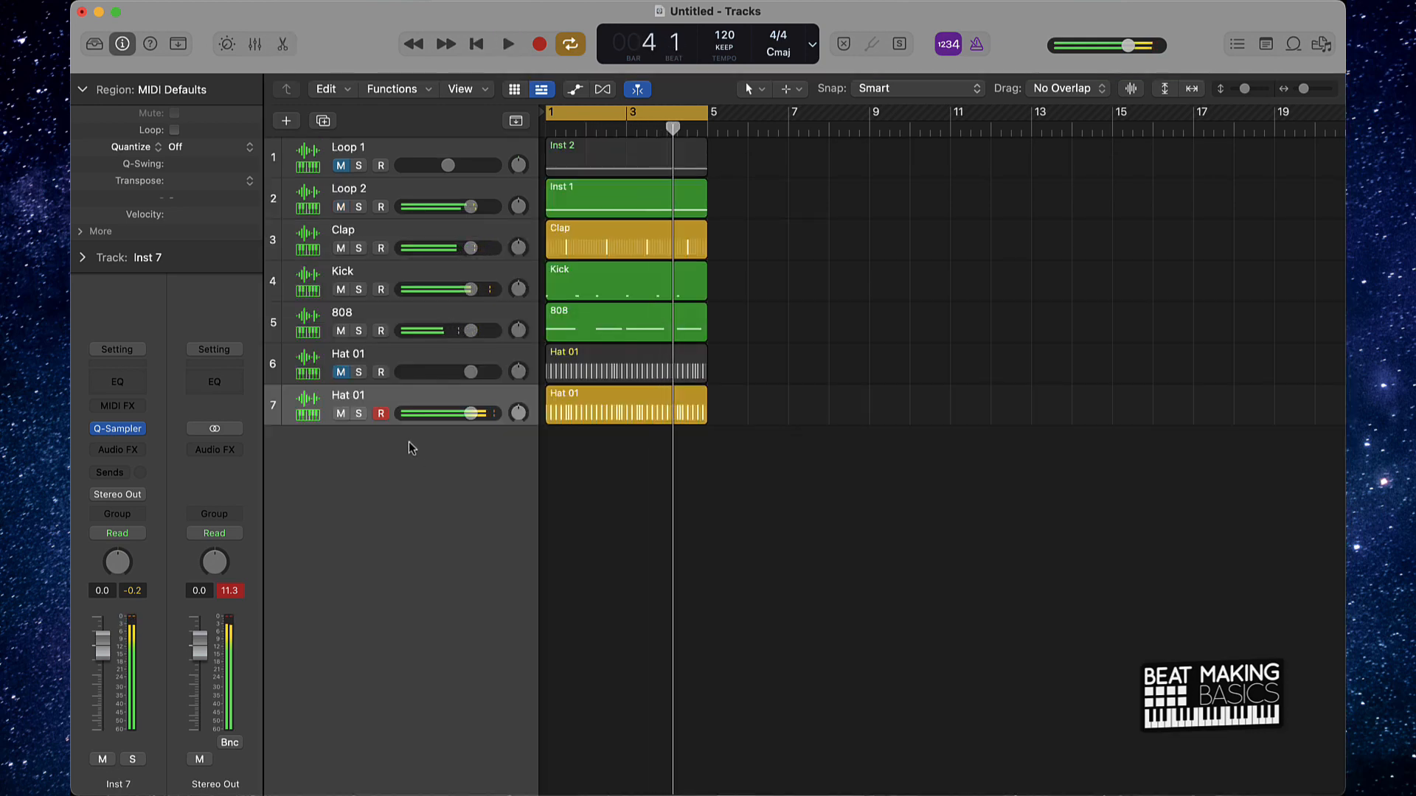
# Move the unmuted Hat 01 track above the other hat track and mute it
pyautogui.moveTo(424, 405); pyautogui.dragTo(423, 367)
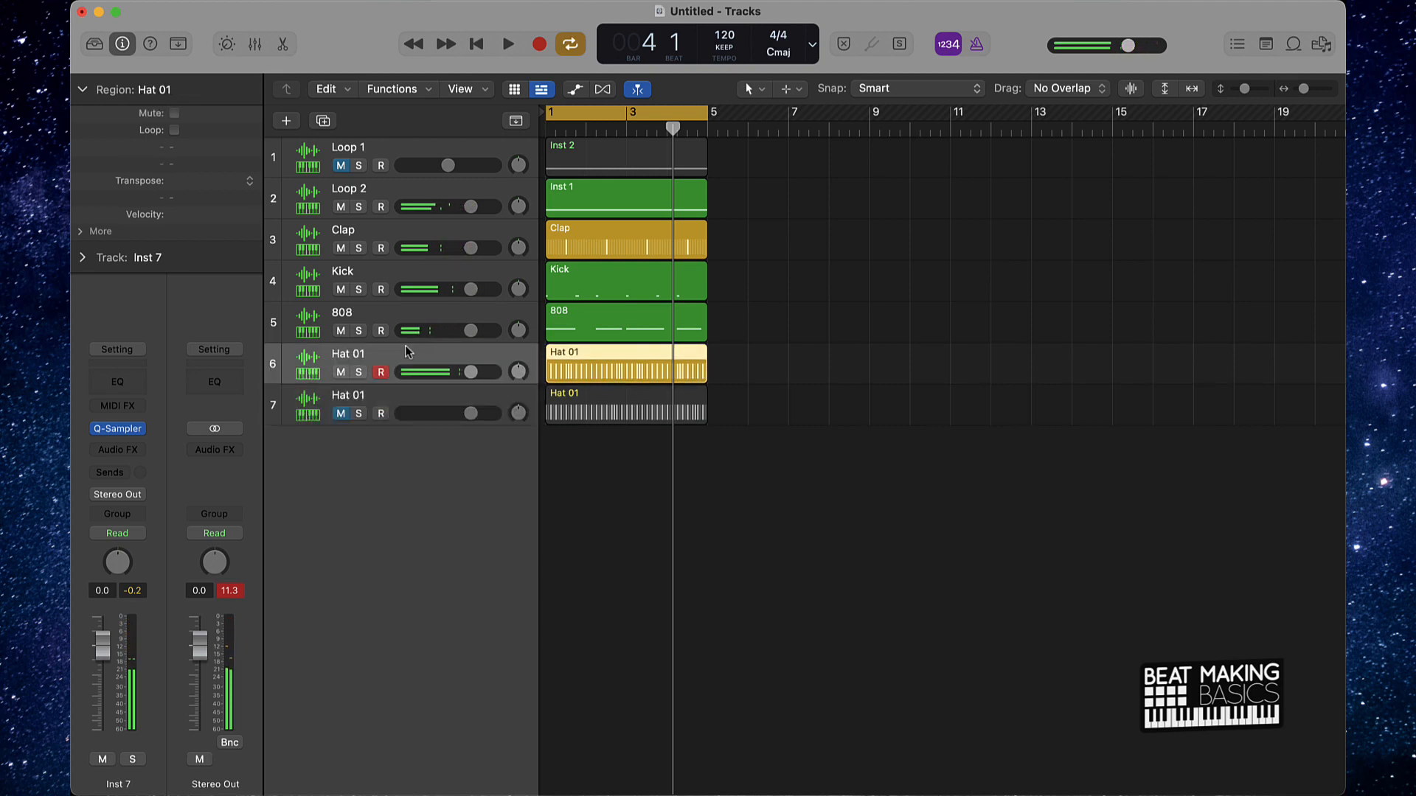
pyautogui.click(339, 373)
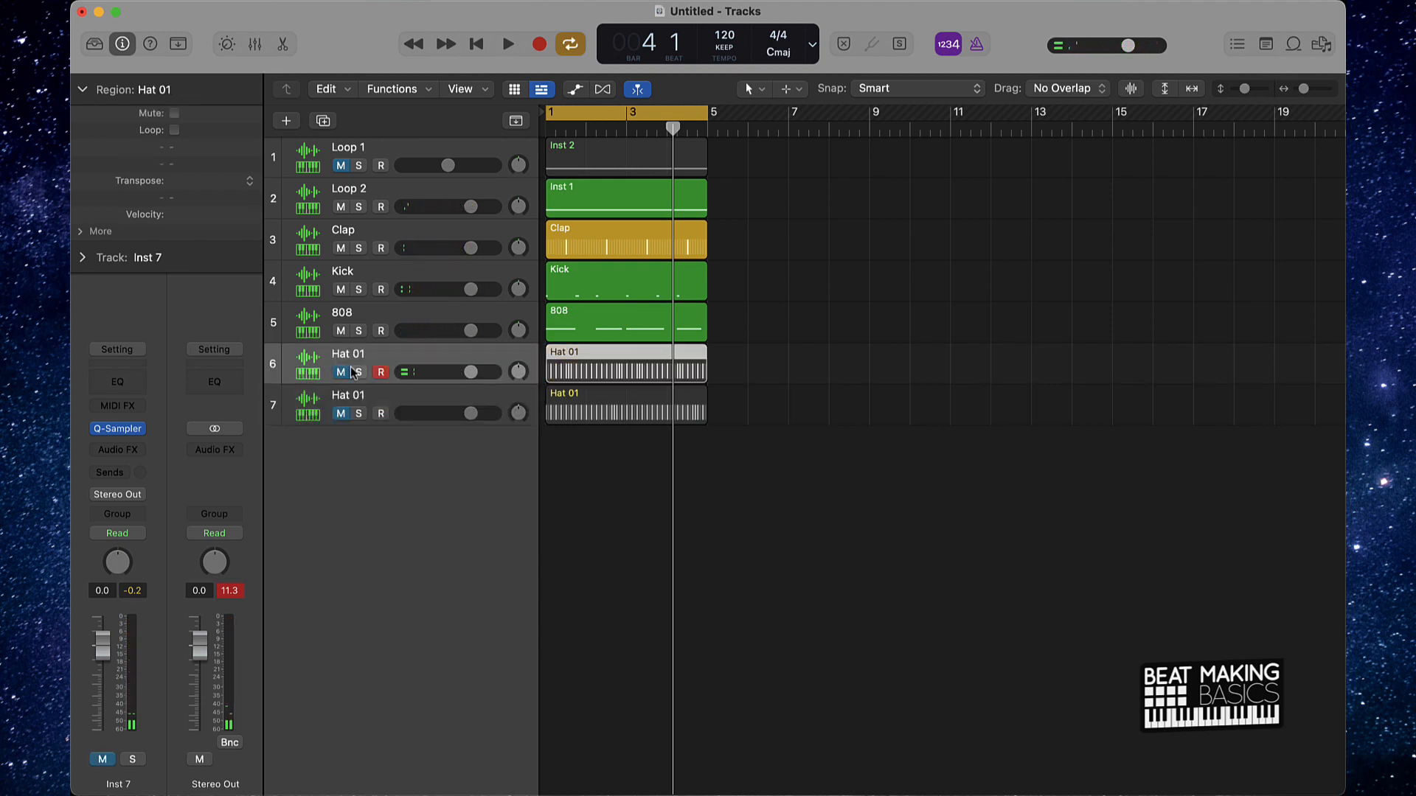
# Rename the sixth track Hat 2 and the seventh track Hat 1
pyautogui.doubleClick(413, 351)
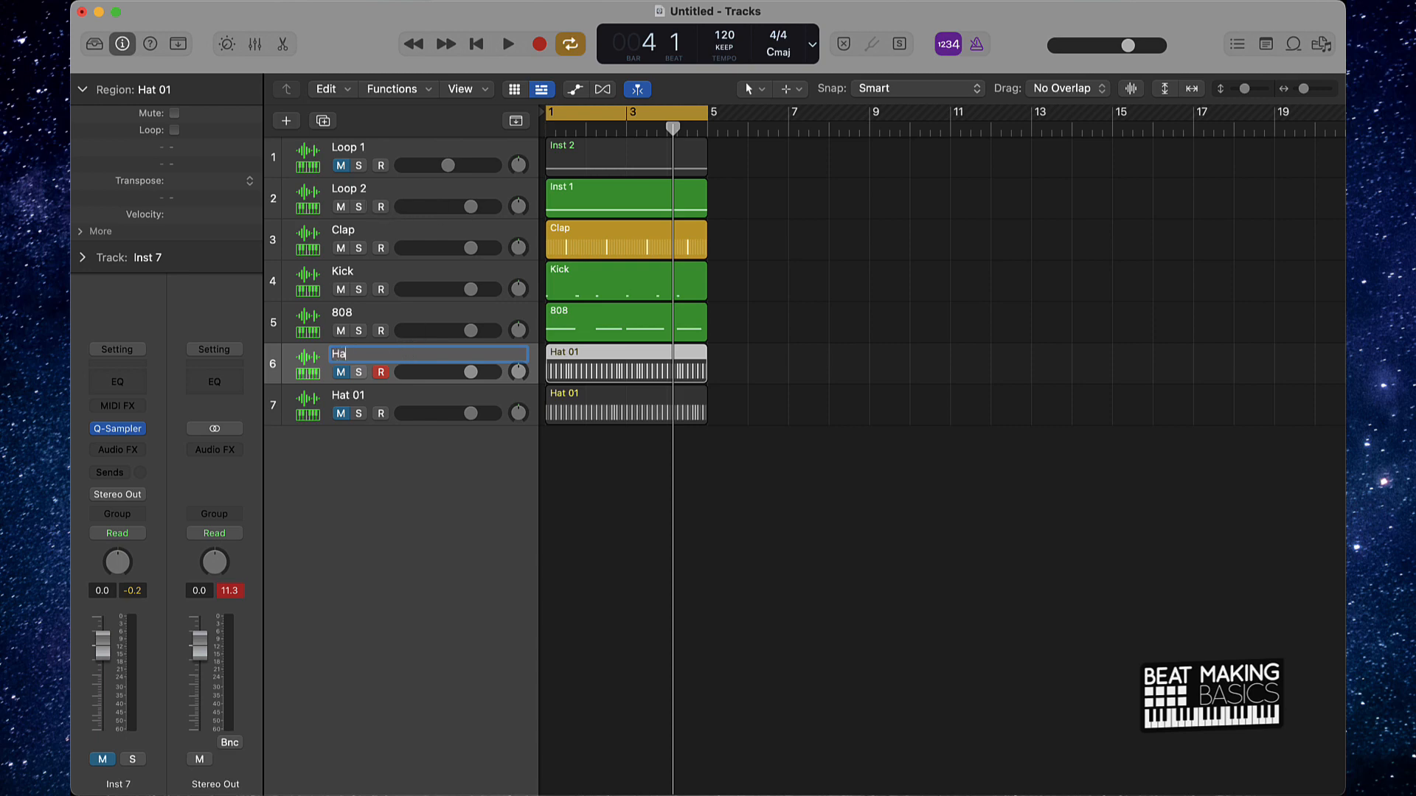
pyautogui.write('Hat 2')
pyautogui.press('Return')
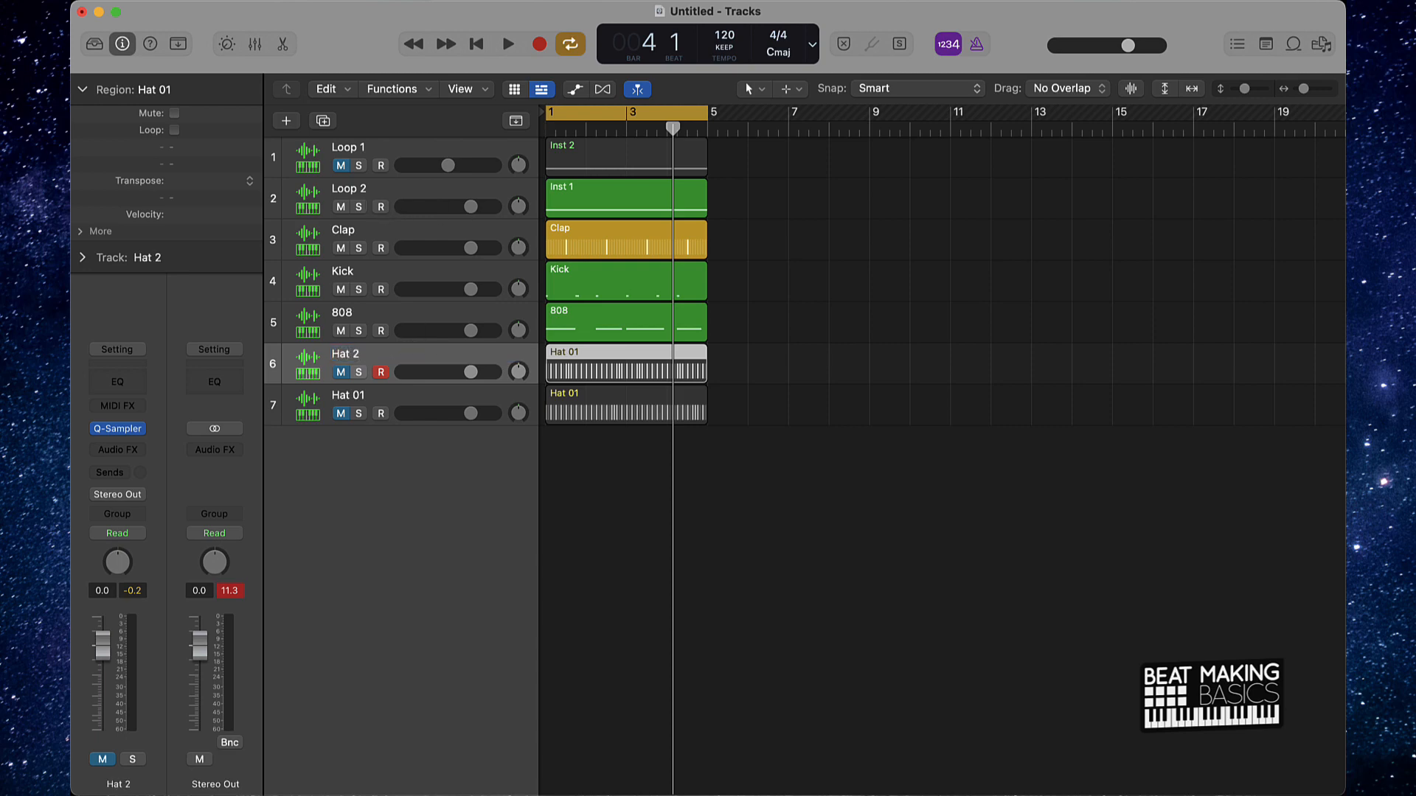
pyautogui.doubleClick(356, 398)
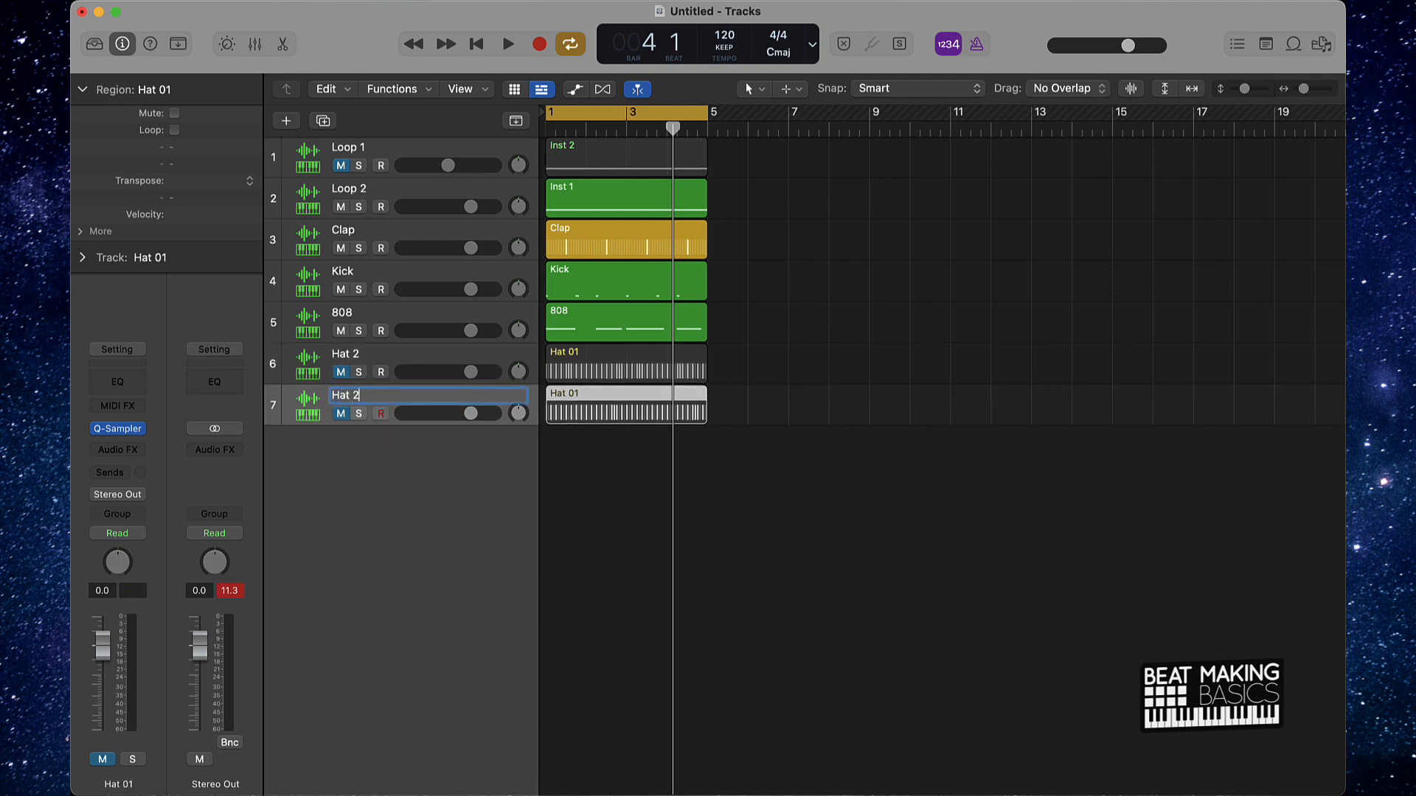
pyautogui.press('Return')
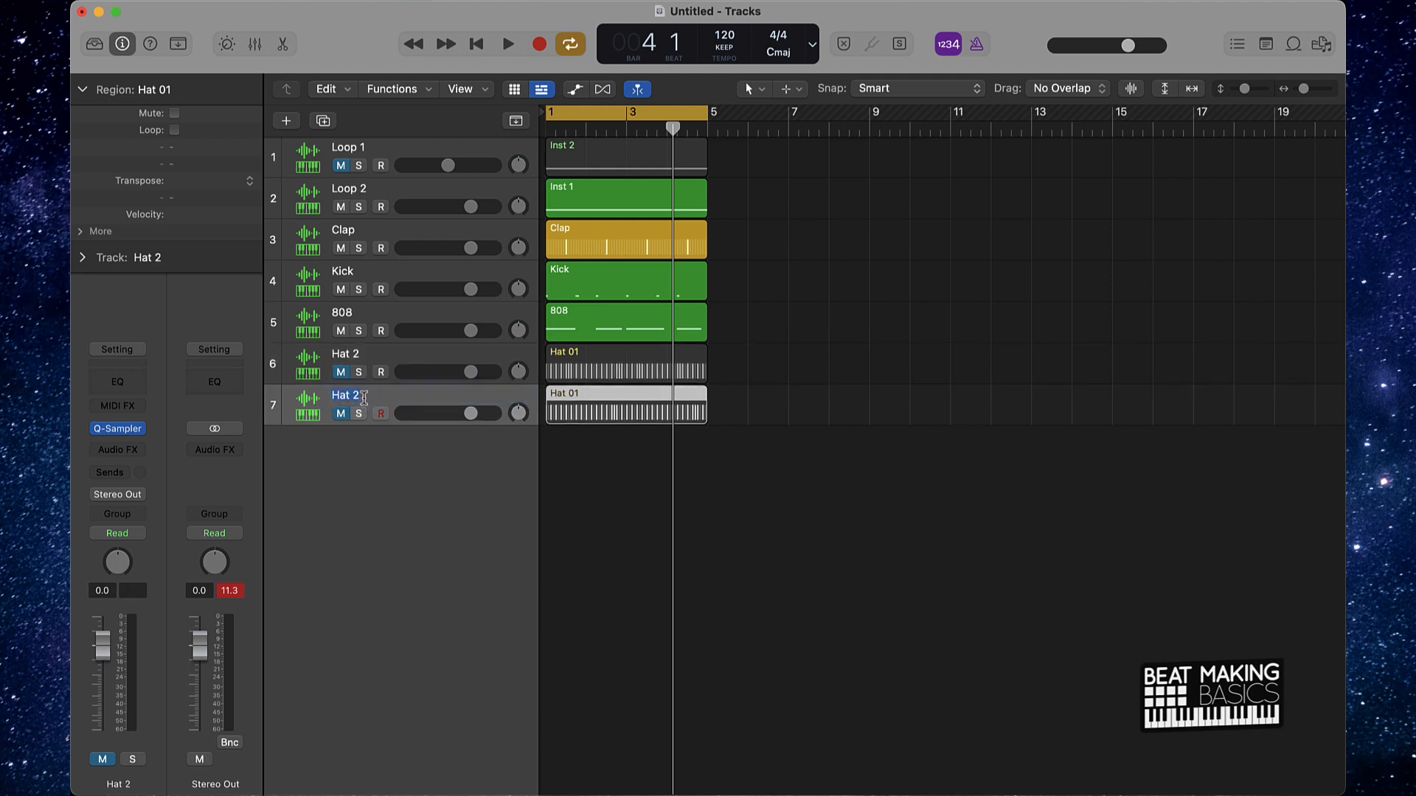
pyautogui.click(373, 397)
pyautogui.write('1')
pyautogui.press('Return')
# Name all regions after their tracks and move the Hat 1 track above Hat 2
pyautogui.press('super+a')
pyautogui.hotkey('alt', 'shift', 'n')
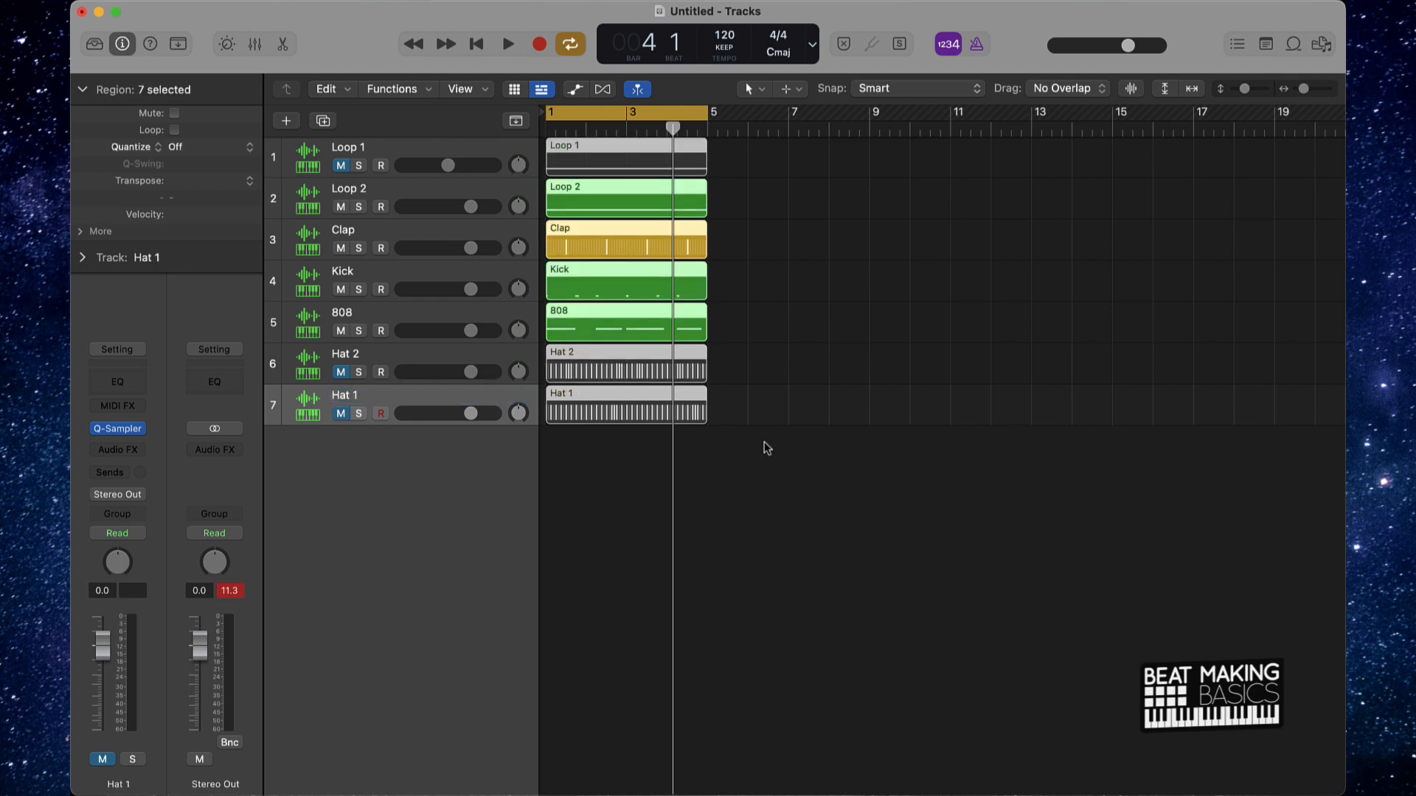
pyautogui.click(776, 529)
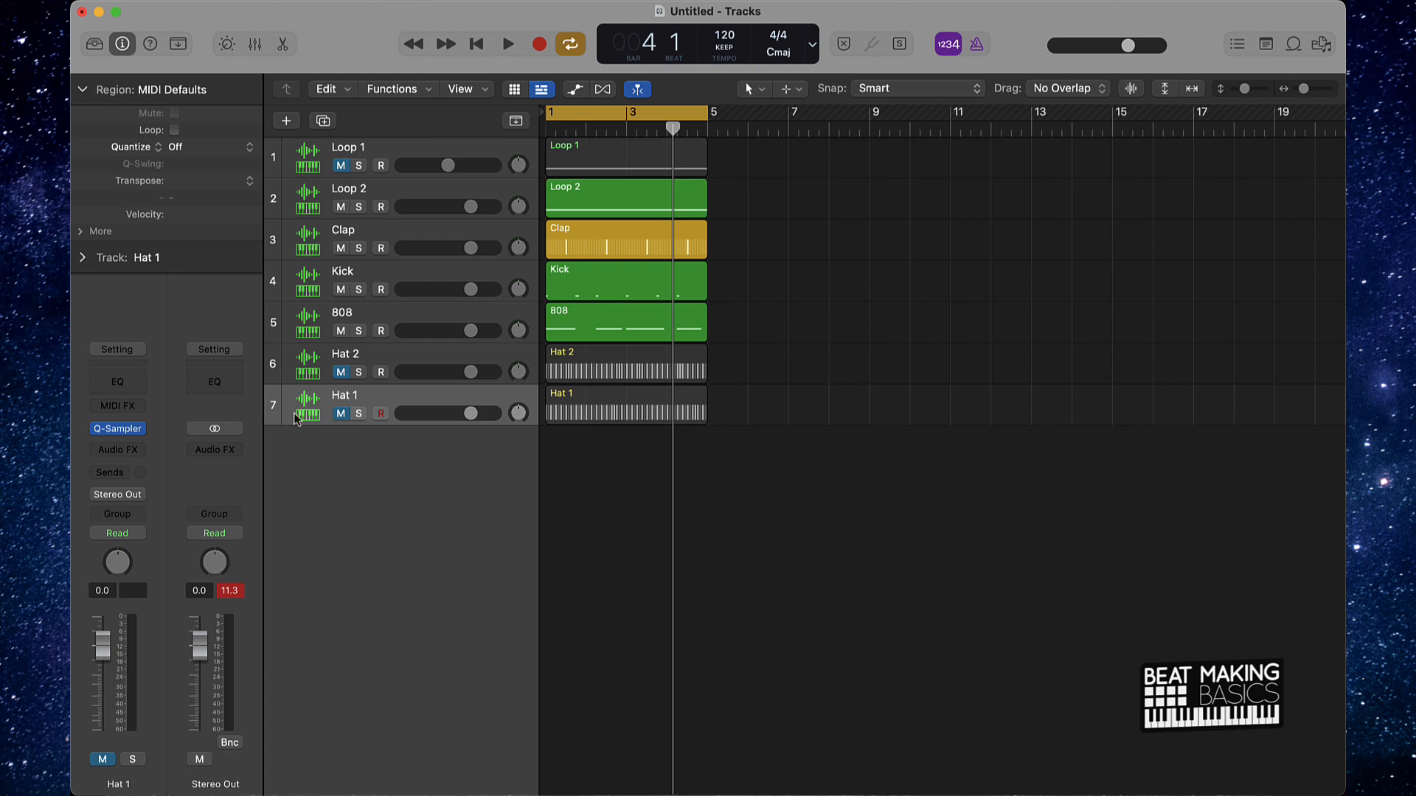
pyautogui.moveTo(294, 419); pyautogui.dragTo(307, 359)
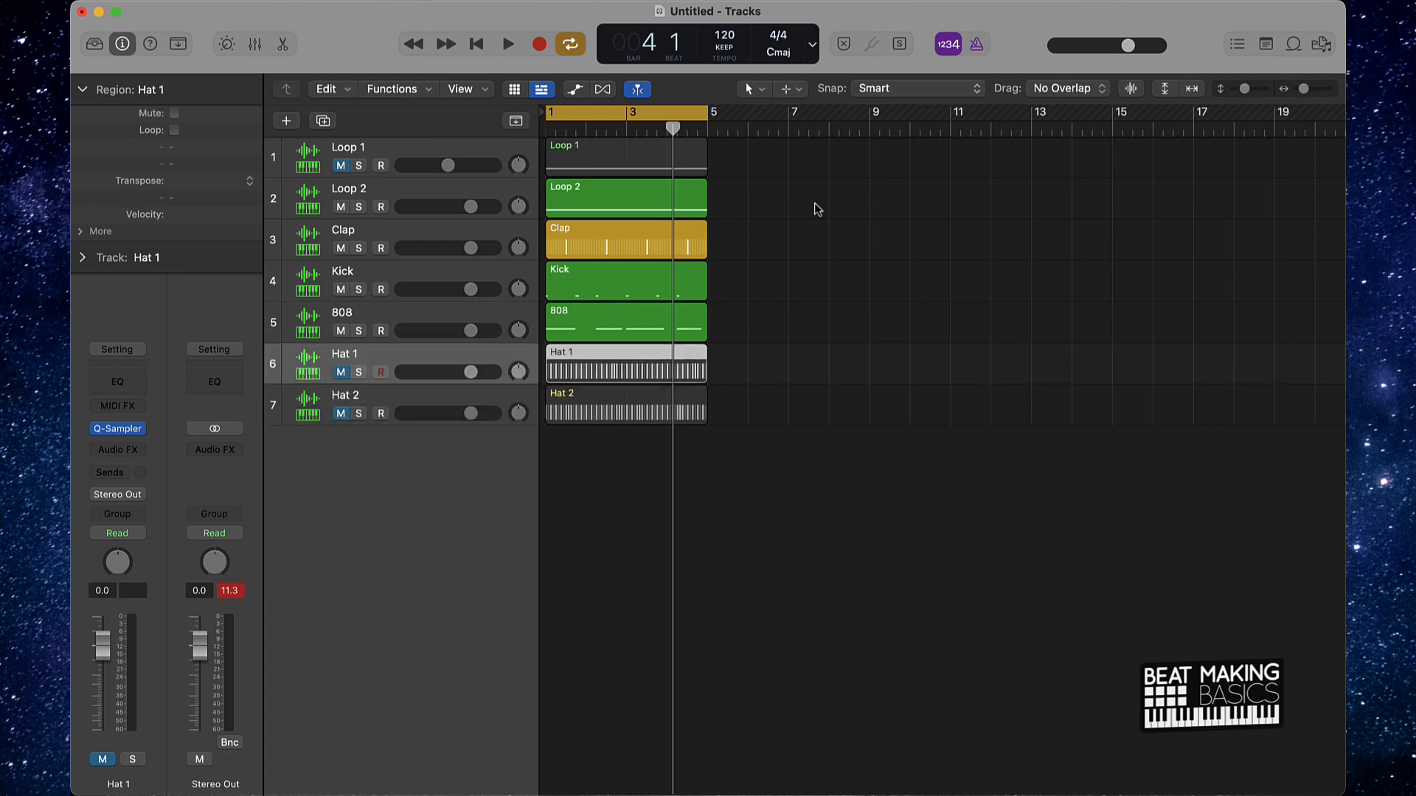
# Repeat all seven regions five times so the arrangement extends to bar 25
pyautogui.moveTo(616, 514); pyautogui.dragTo(675, 144)
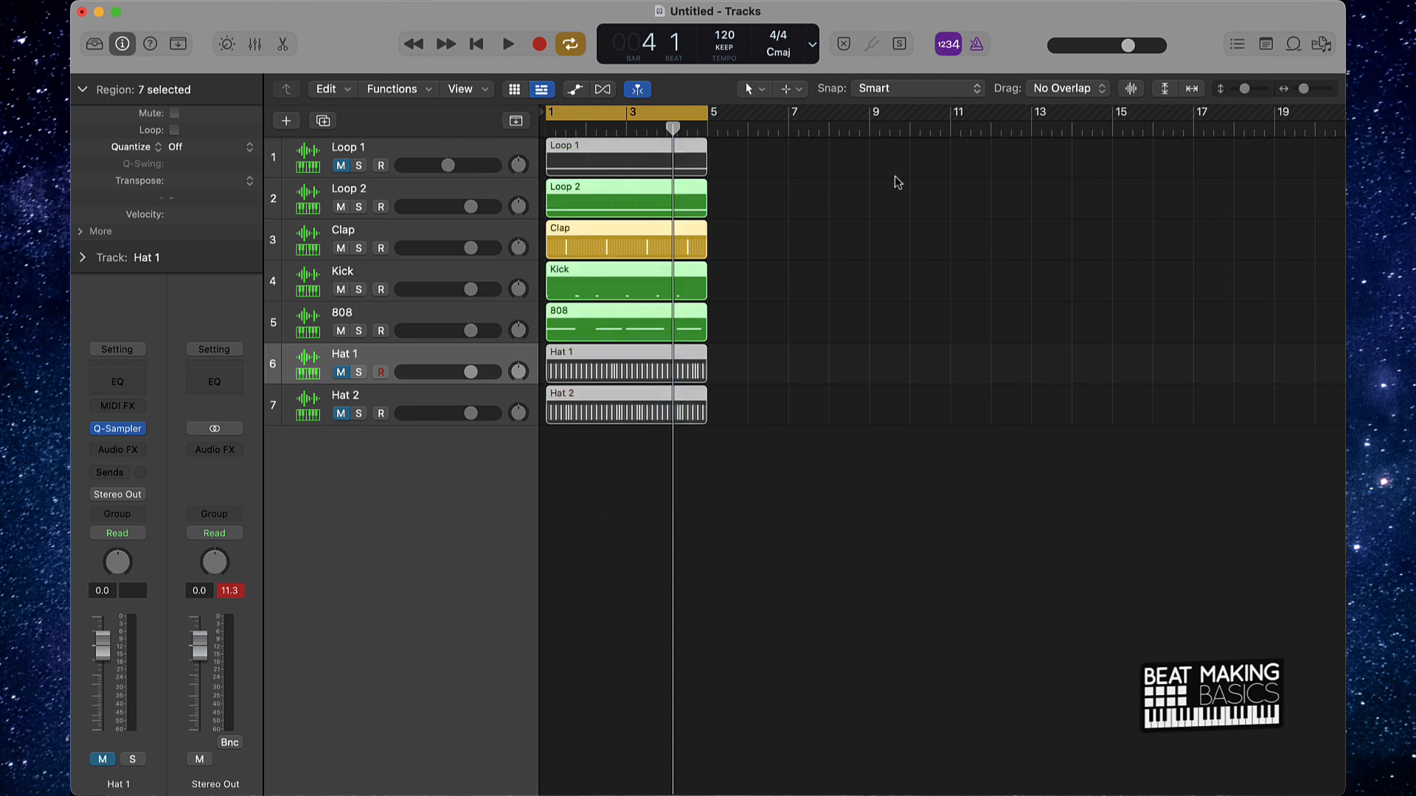
pyautogui.press('.')
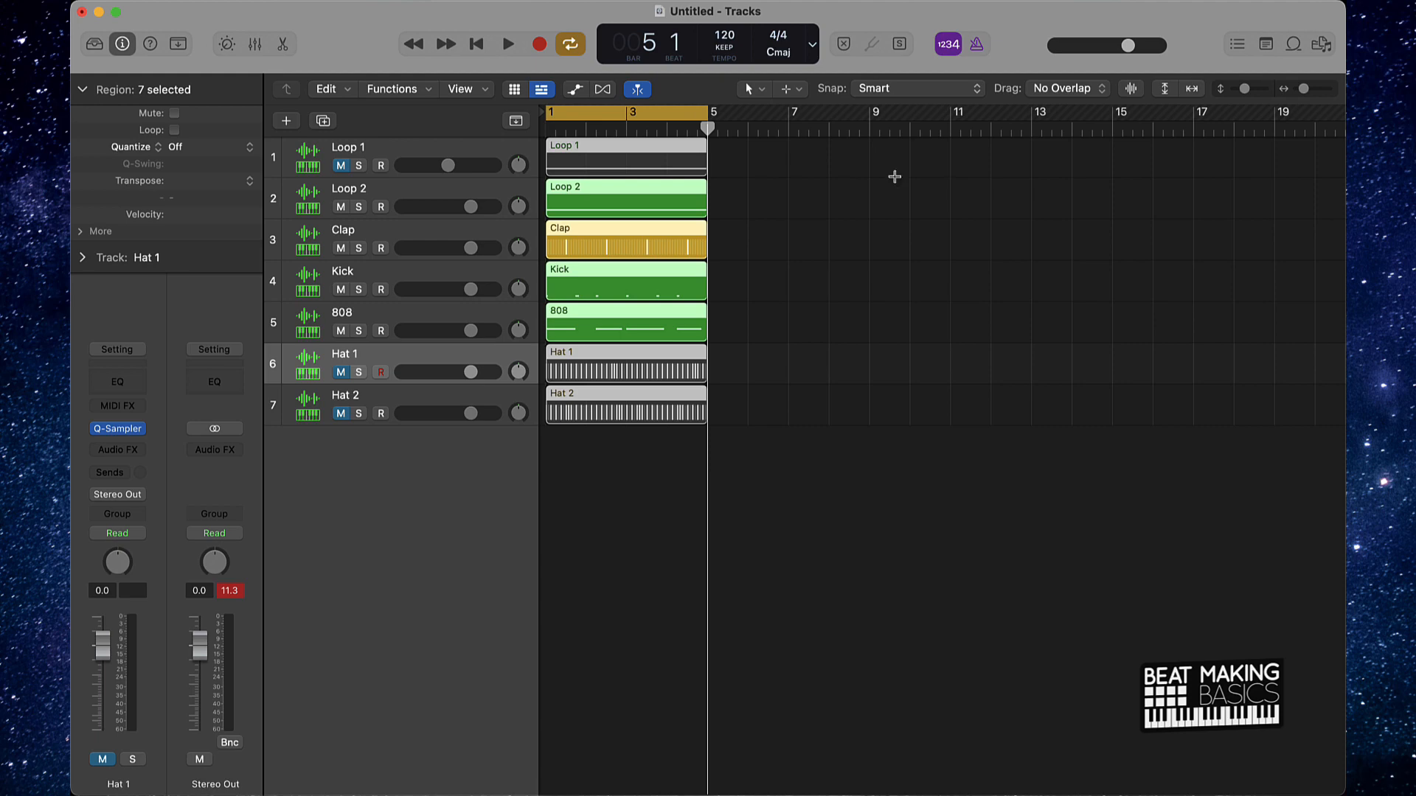
pyautogui.press('super+r')
pyautogui.press('super+r')
pyautogui.press('super+r')
pyautogui.press('super+r')
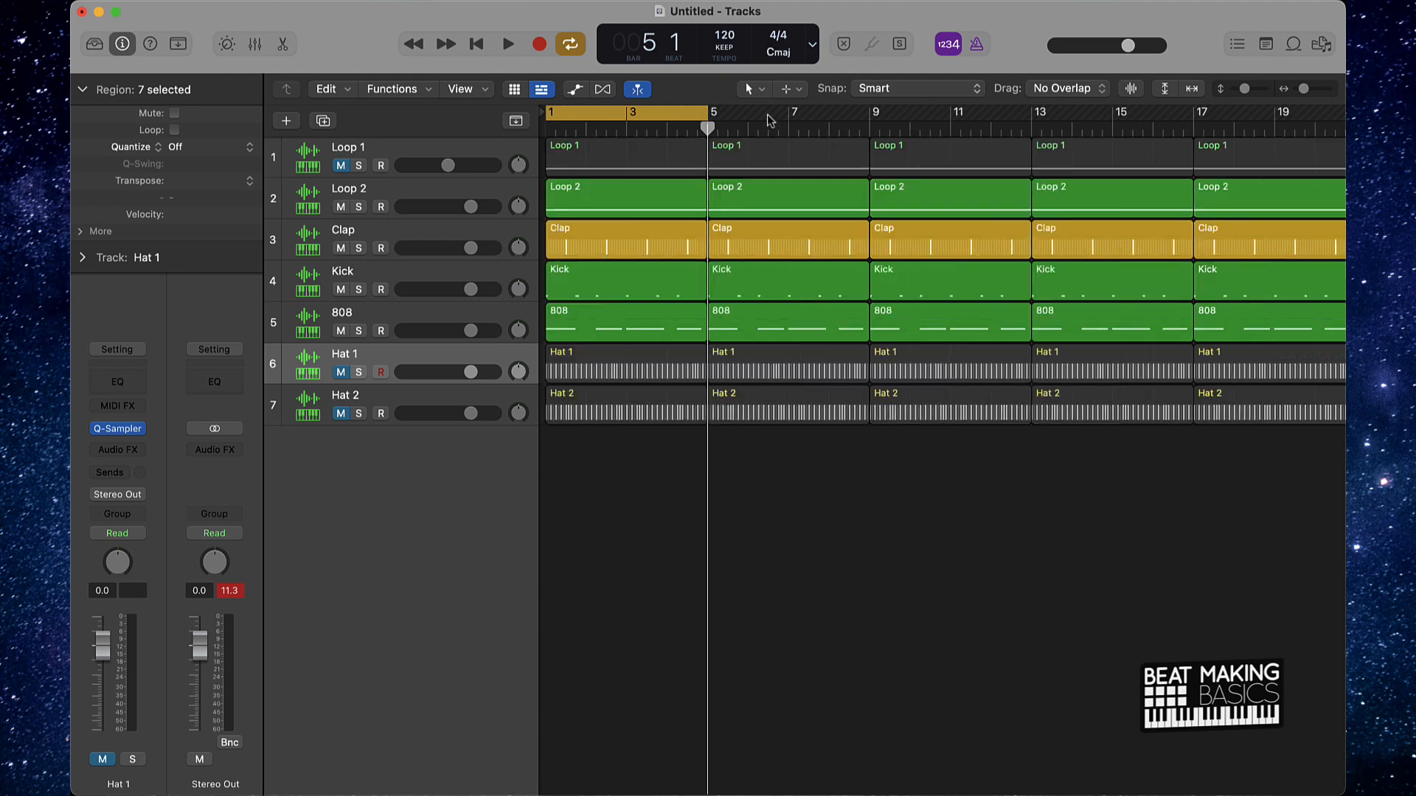
# Turn off cycle mode and play Loop 2 alone from the start, with the Clap, Kick and 808 tracks muted
pyautogui.click(644, 112)
pyautogui.press('Return')
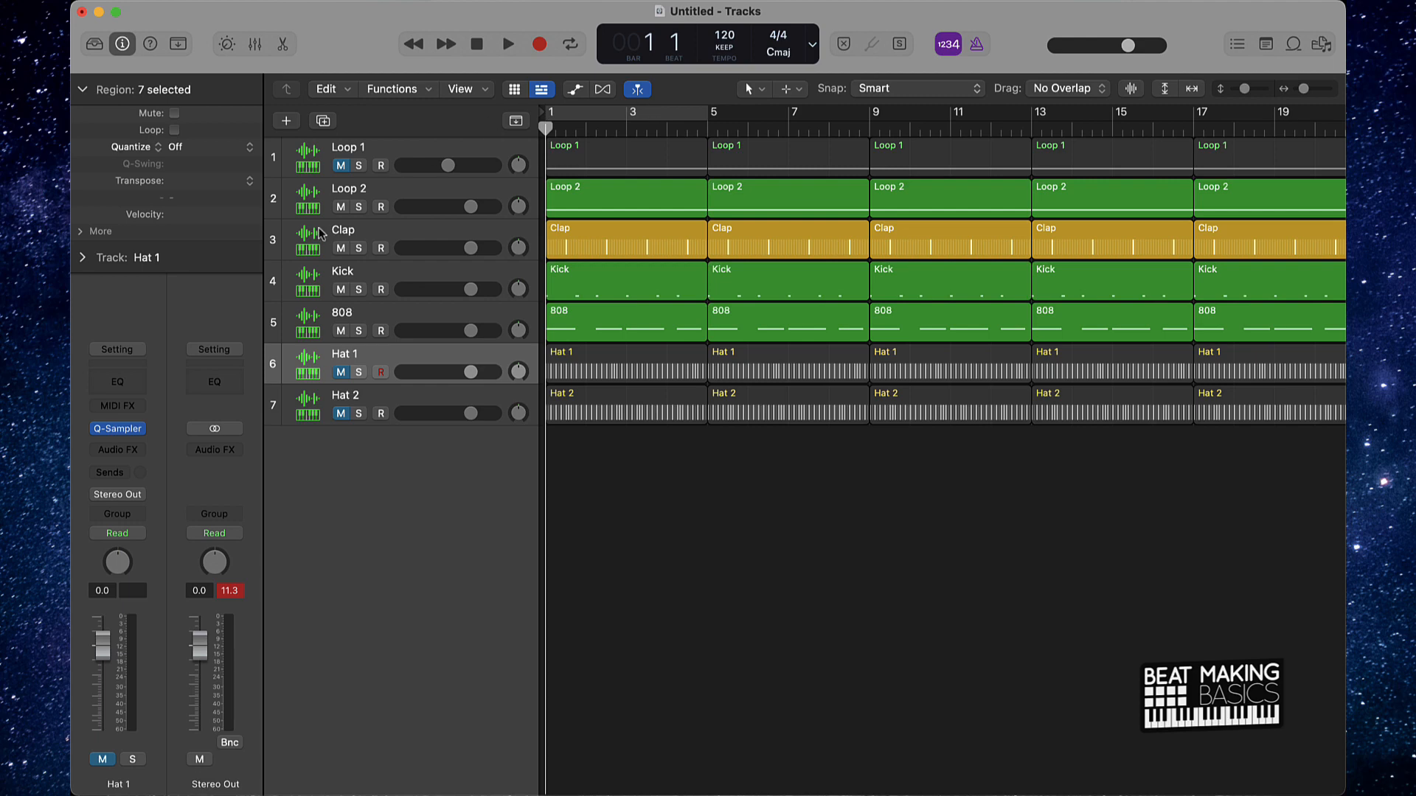
pyautogui.moveTo(337, 247); pyautogui.dragTo(353, 336)
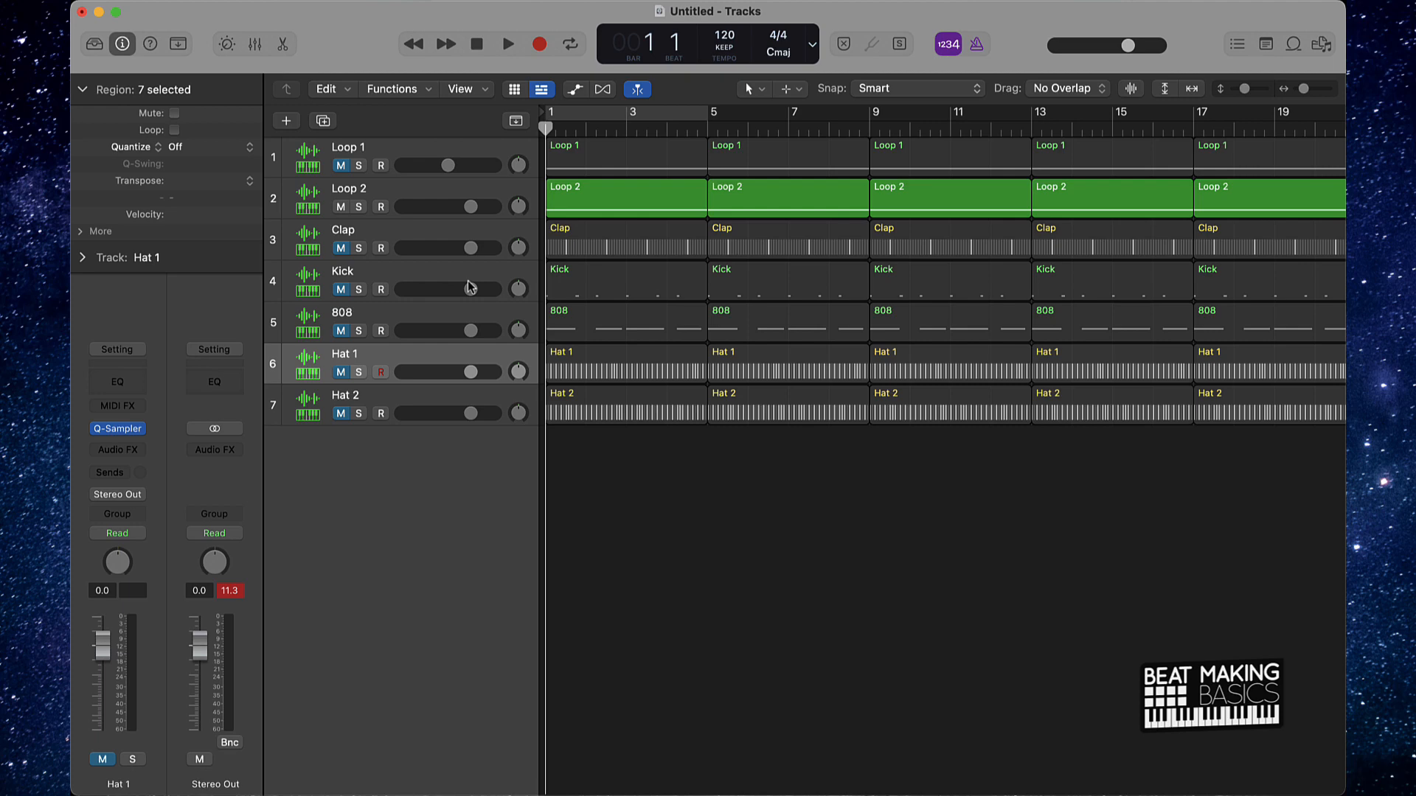
pyautogui.press('space')
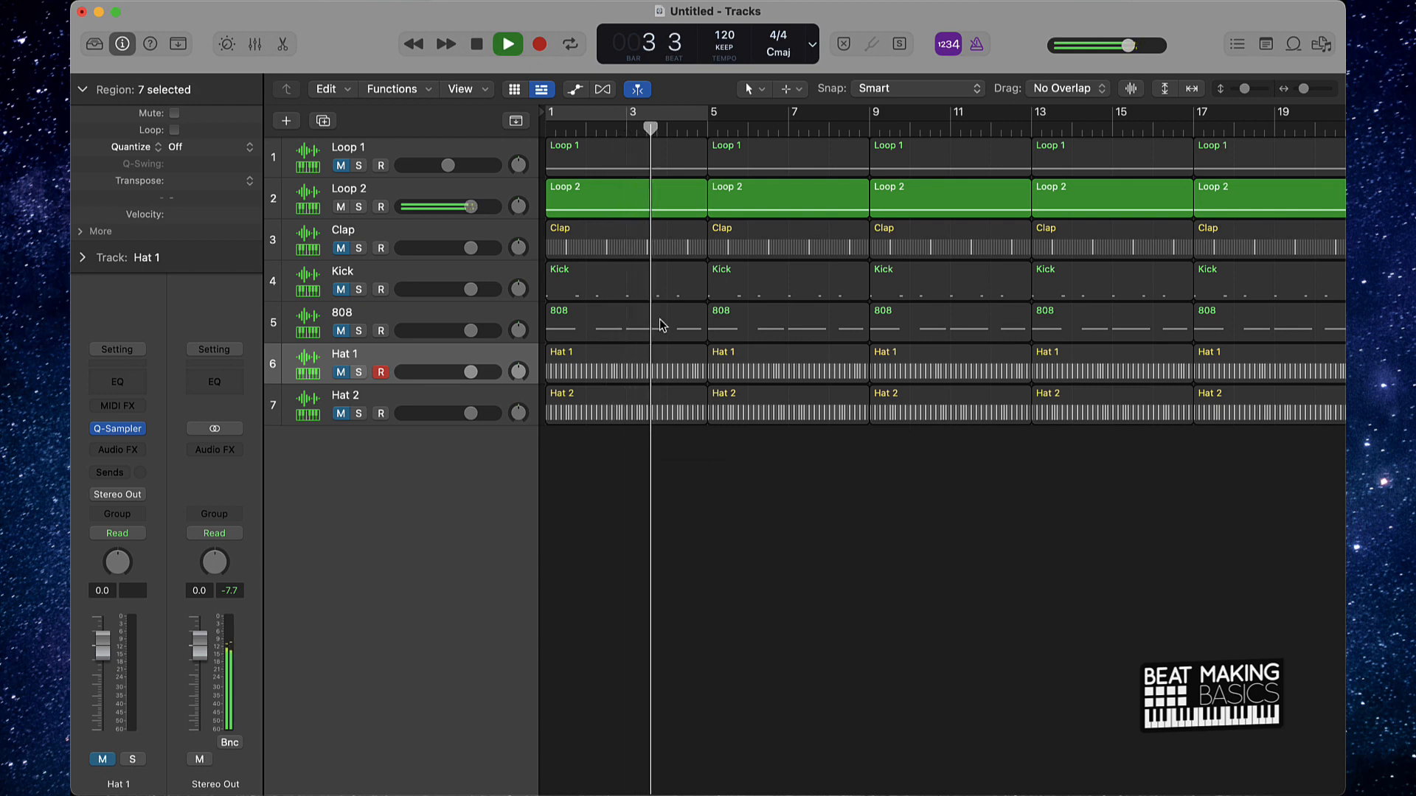
pyautogui.scroll(-5, 660, 323)
pyautogui.hscroll(1, 659, 320)
pyautogui.press('space')
pyautogui.hscroll(-3, 655, 332)
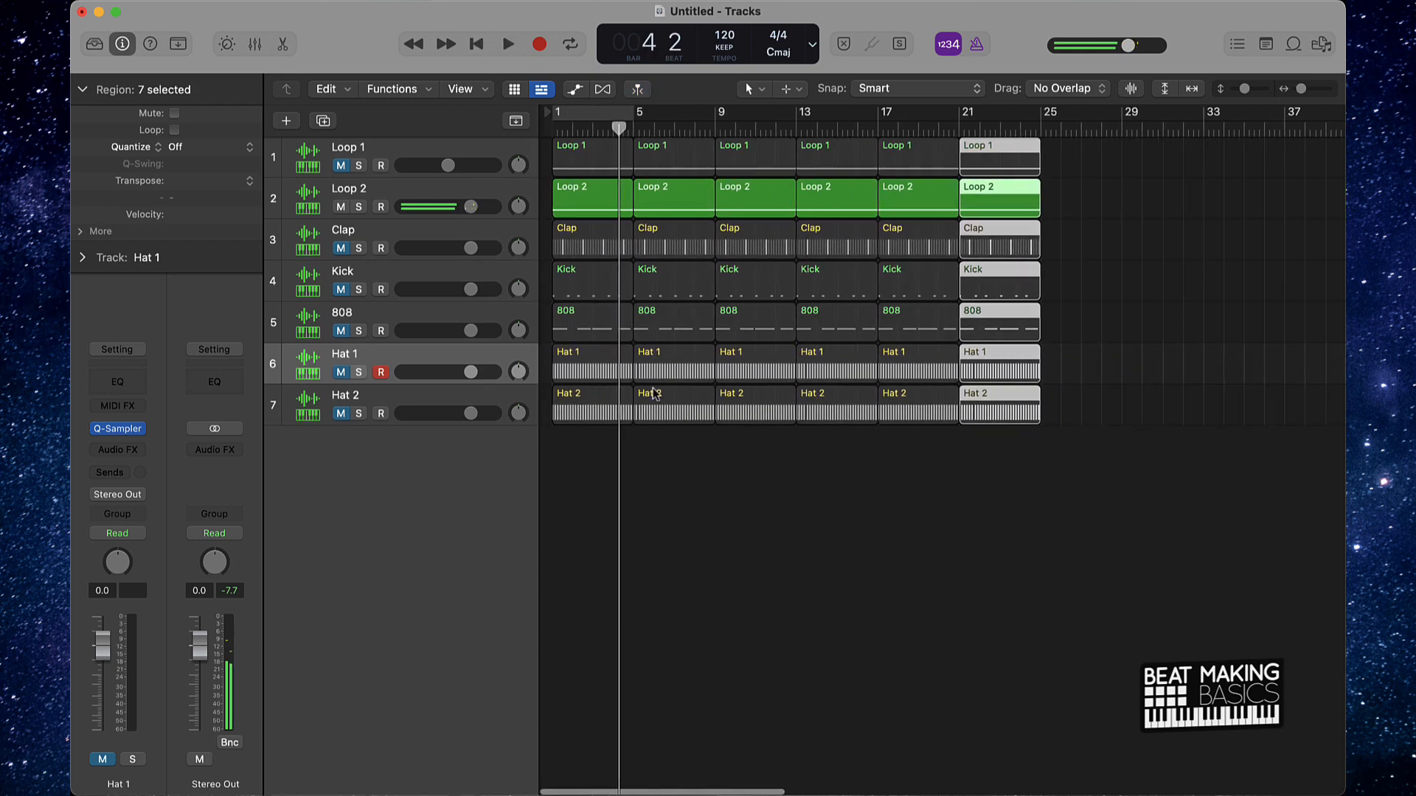
# Mute the first region on every track except Loop 2, and unmute the Clap, Kick, 808 and Hat 2 tracks
pyautogui.click(602, 441)
pyautogui.moveTo(602, 441); pyautogui.dragTo(579, 160)
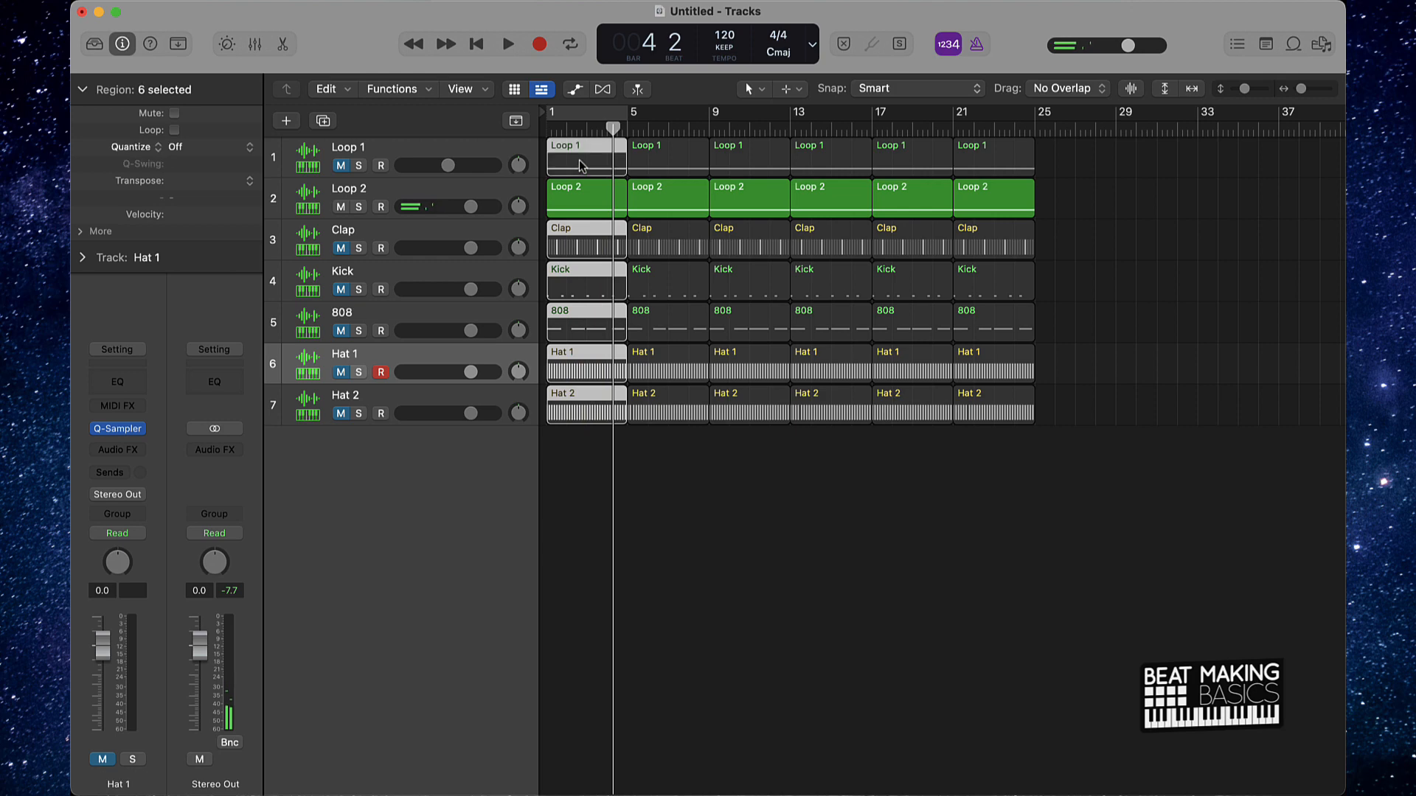
pyautogui.hotkey('ctrl', 'm')
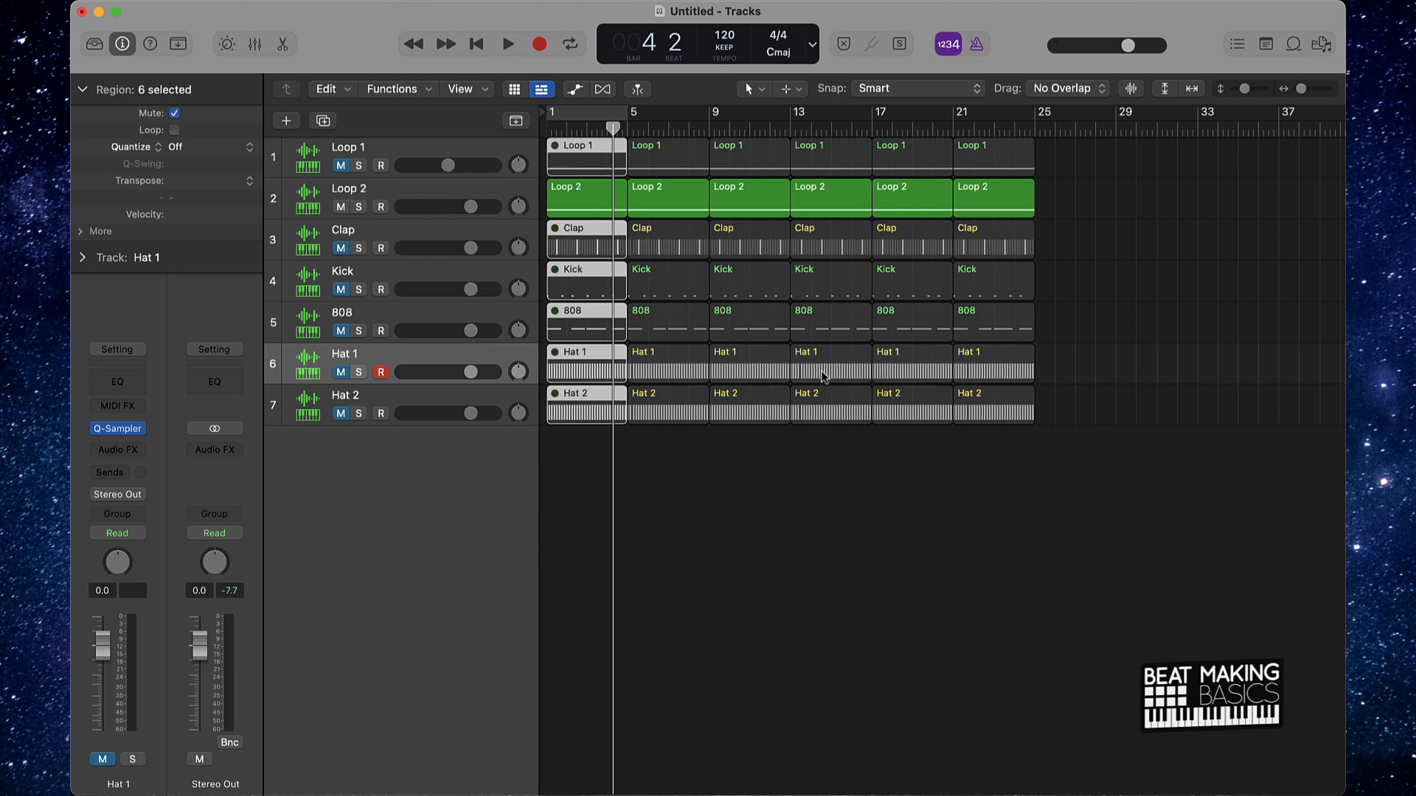
pyautogui.click(719, 464)
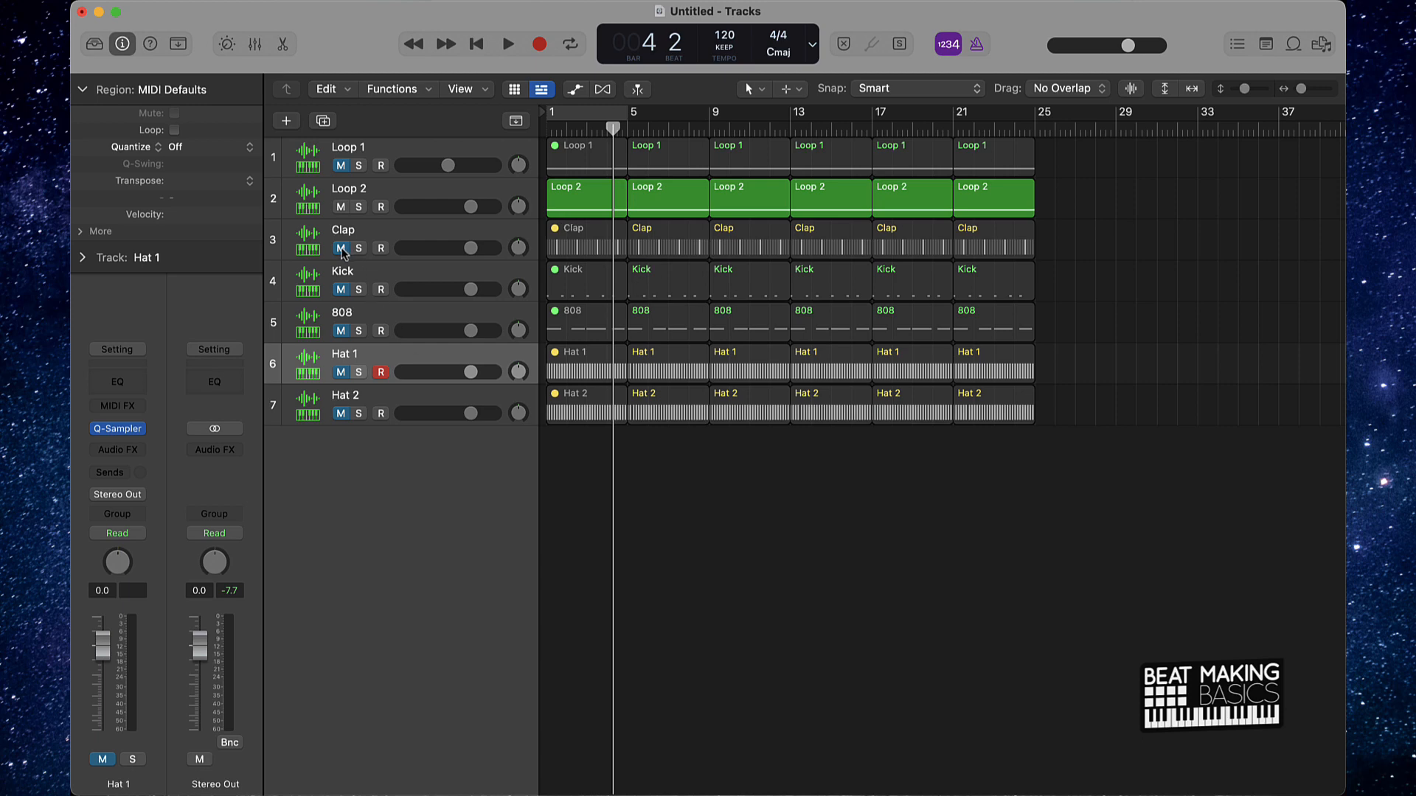
pyautogui.moveTo(341, 249); pyautogui.dragTo(356, 454)
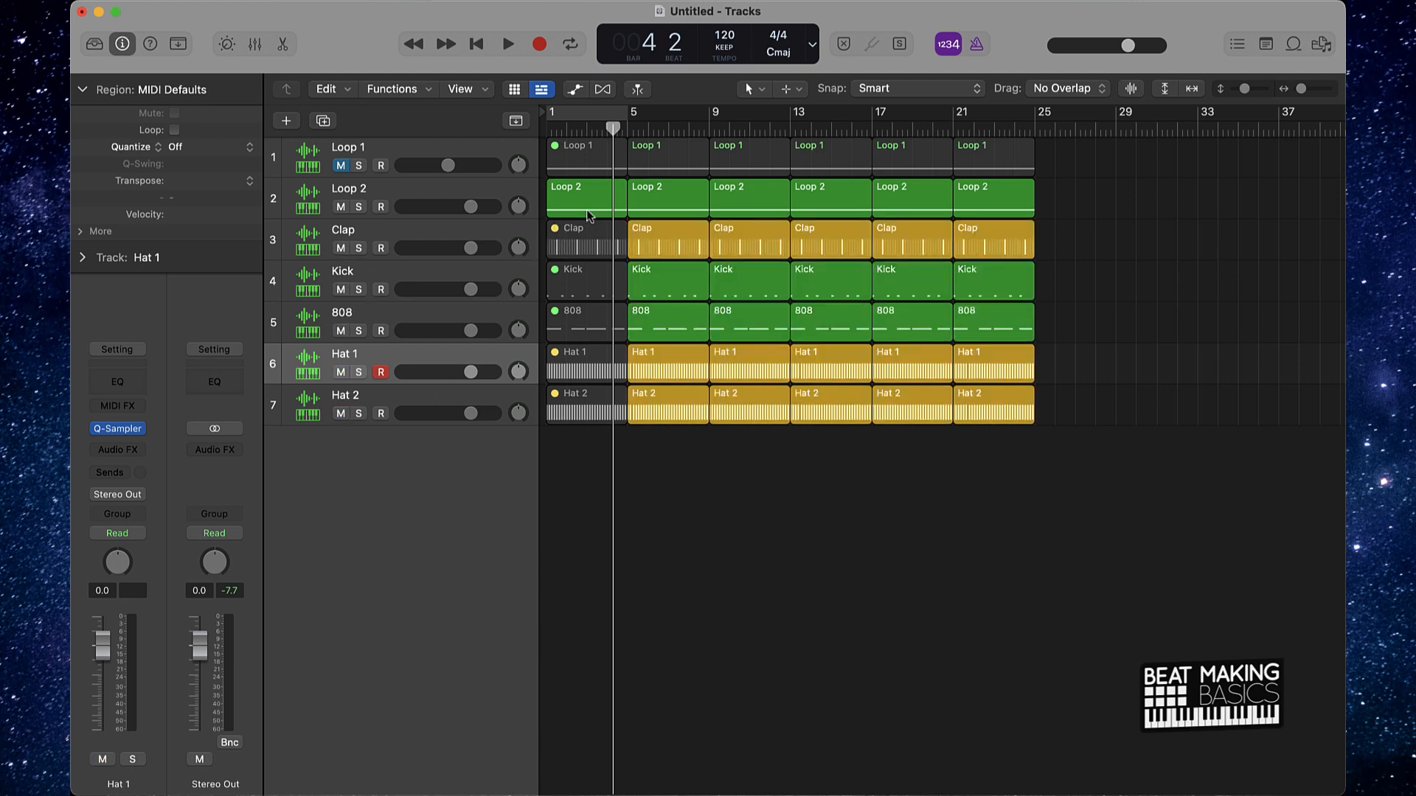
pyautogui.click(341, 372)
# Mute the Hat 1 regions at bars 5 and 9 while playing the arrangement from the start
pyautogui.click(673, 371)
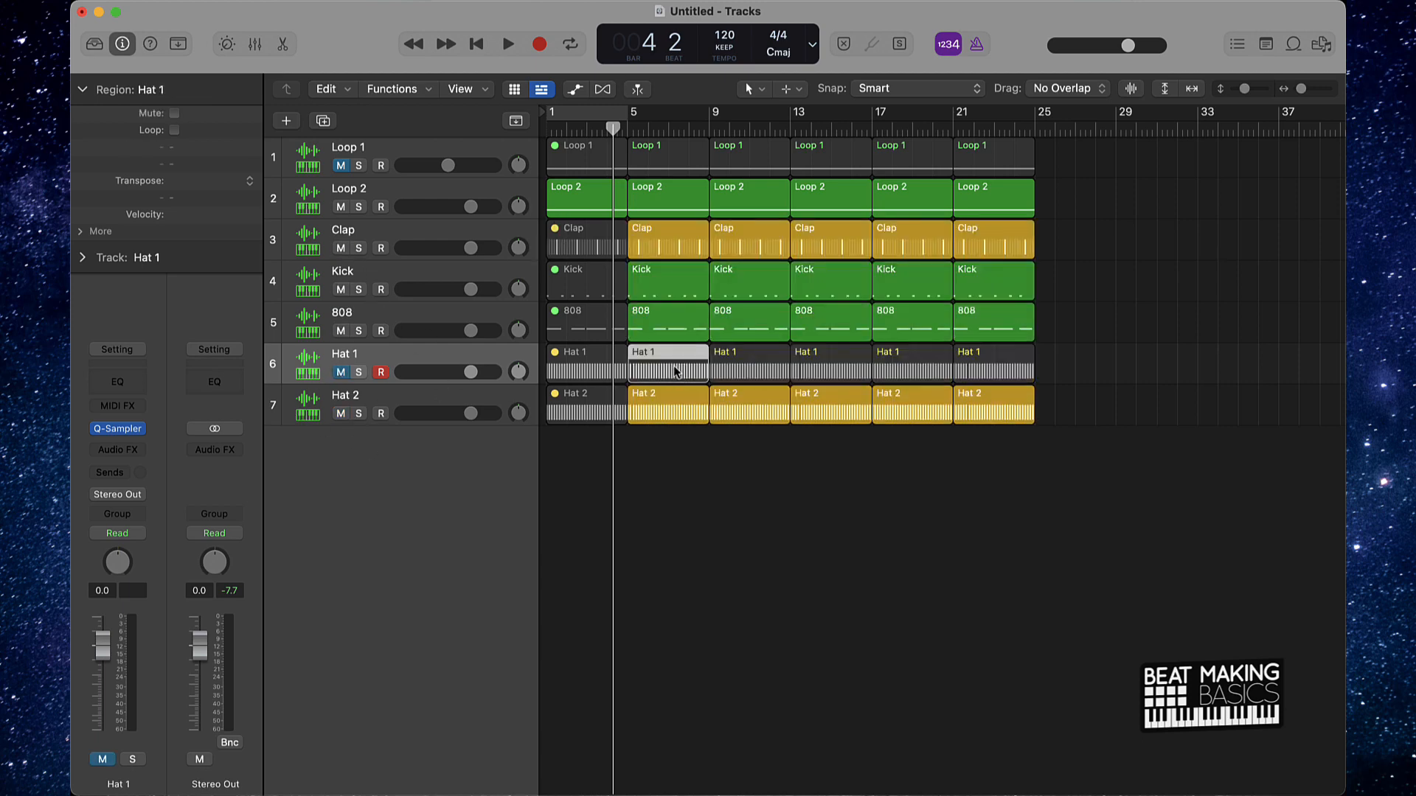
pyautogui.press('Return')
pyautogui.press('space')
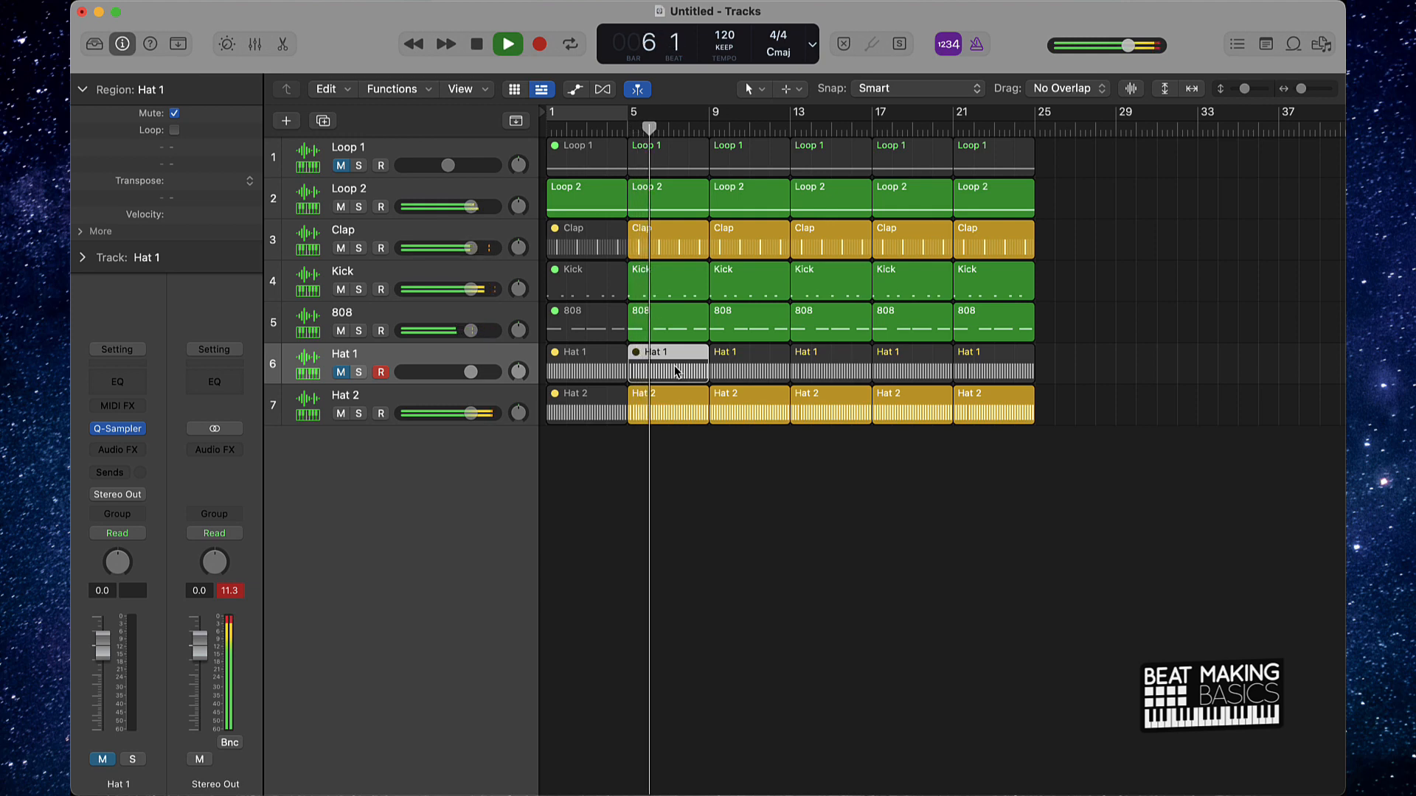
pyautogui.click(750, 369)
pyautogui.hotkey('ctrl', 'm')
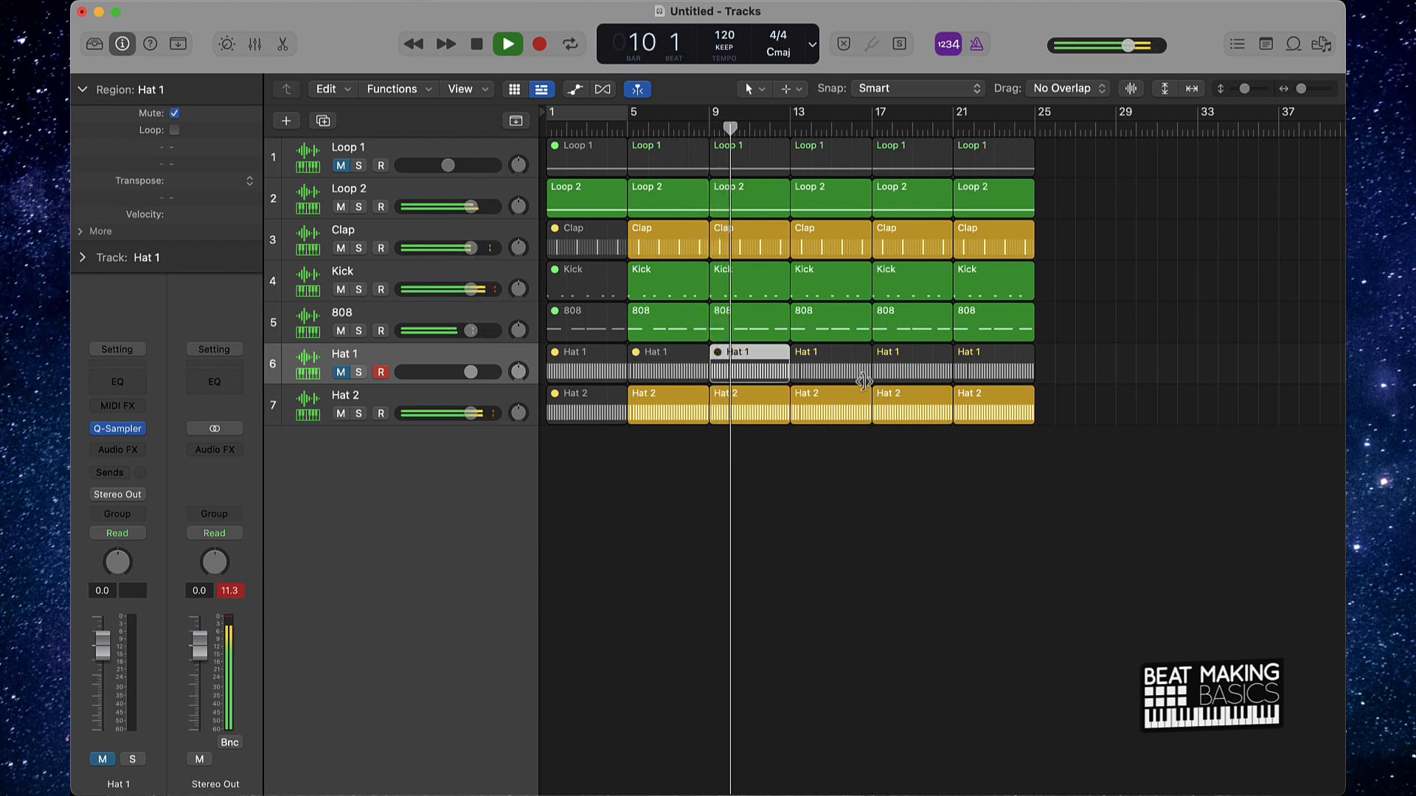
# Mute the Hat 2 and Loop 2 regions at bar 13 and stop playback
pyautogui.click(830, 413)
pyautogui.hotkey('ctrl', 'm')
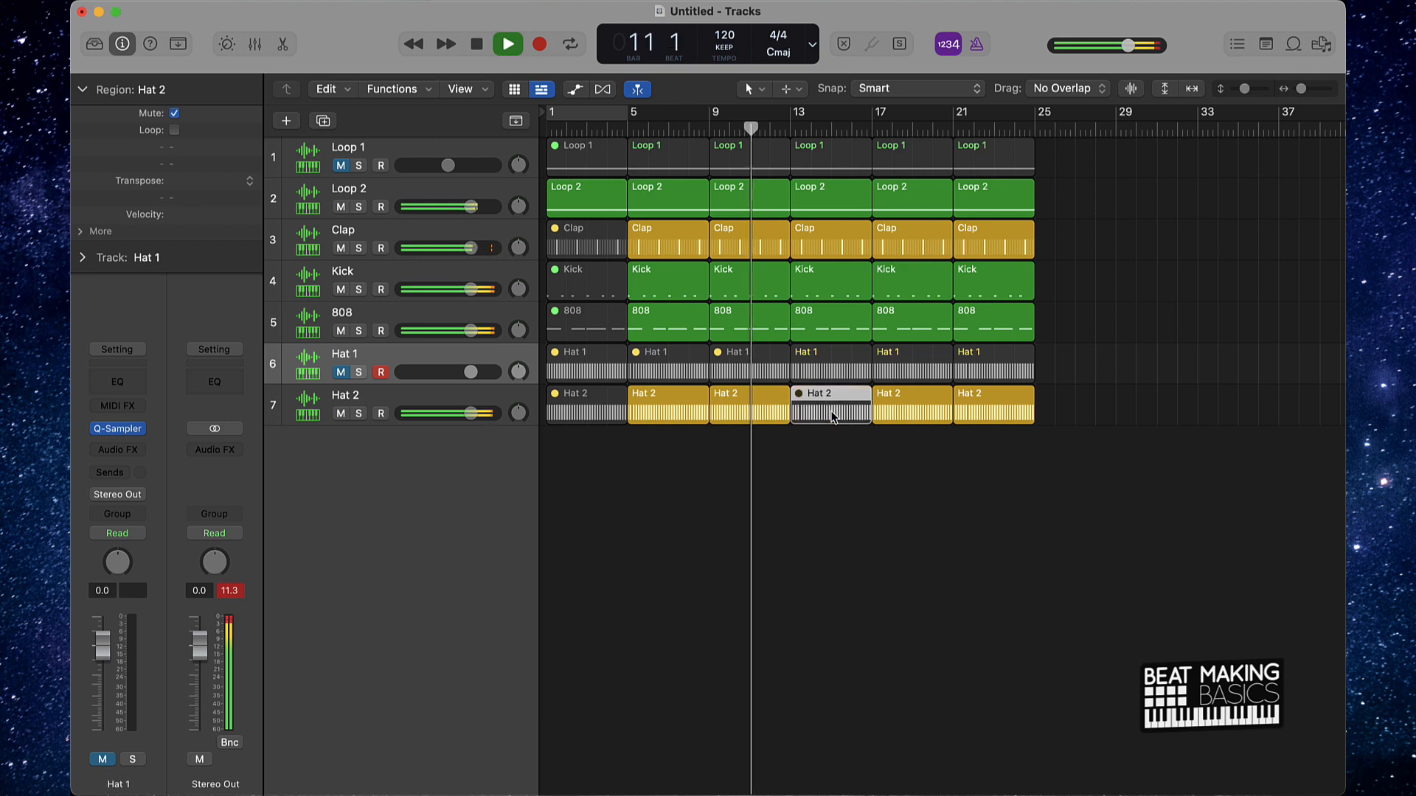
pyautogui.press('space')
pyautogui.click(807, 194)
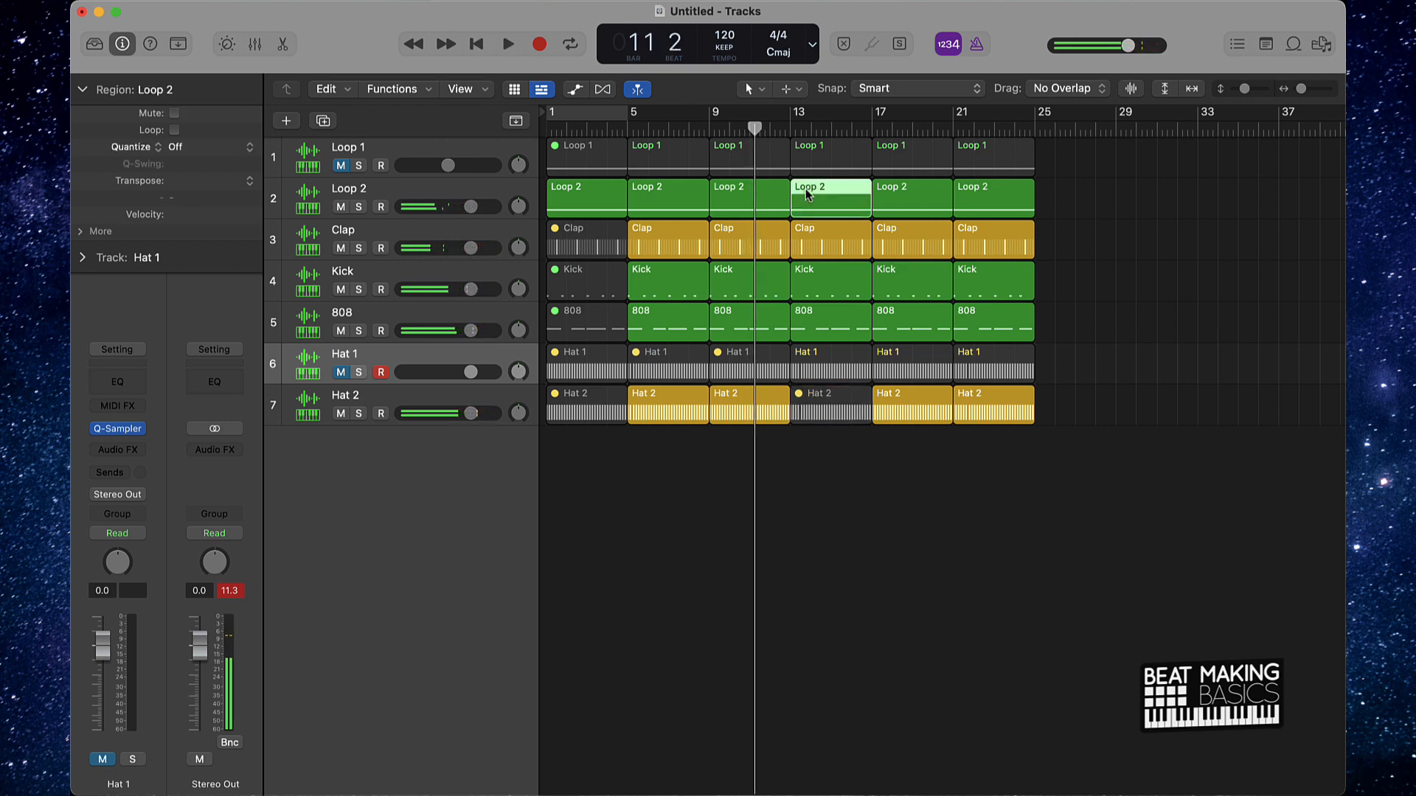
pyautogui.hotkey('ctrl', 'm')
# Mute the Loop 1 regions at bars 5 and 9 and unmute the Loop 1 track
pyautogui.hscroll(1, 806, 188)
pyautogui.click(730, 159)
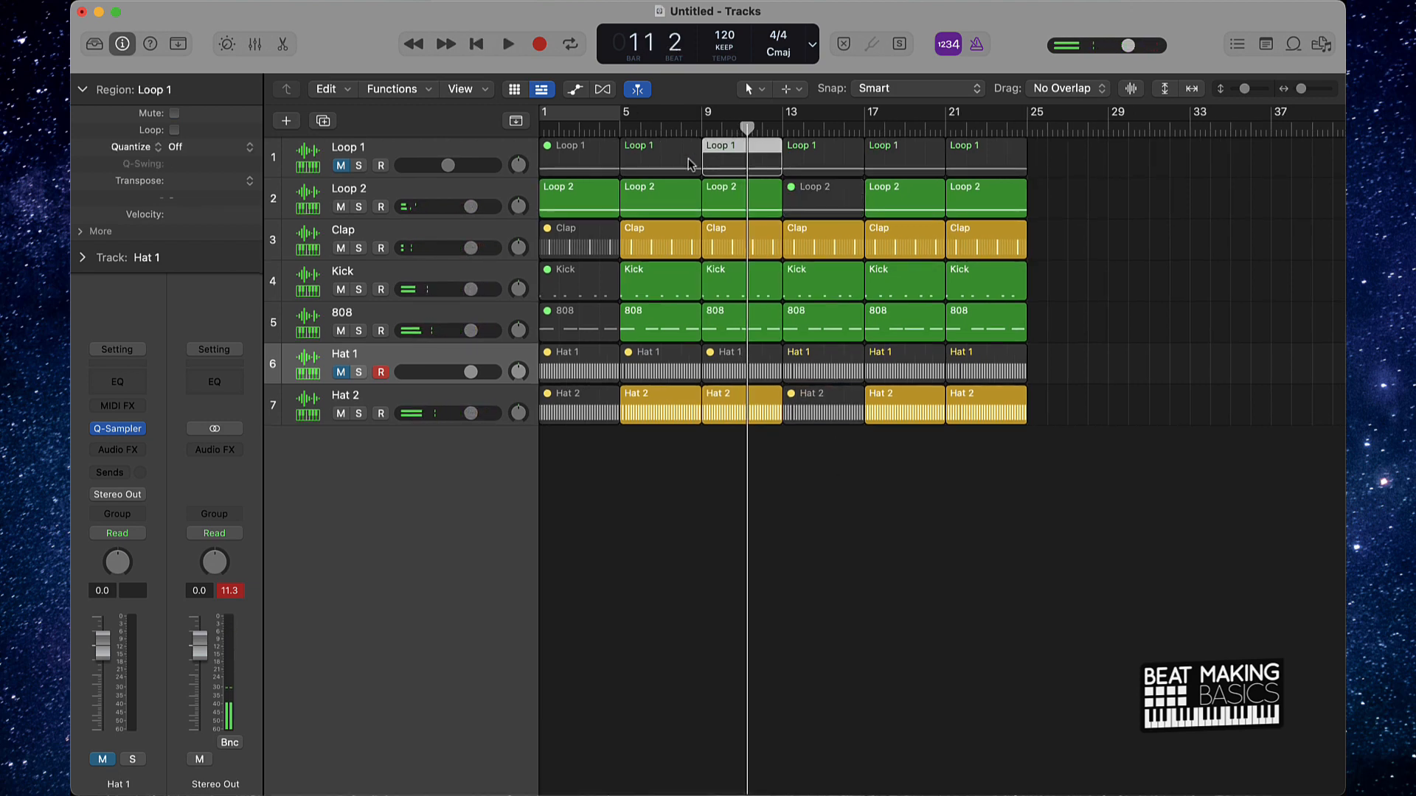
pyautogui.keyDown('shift'); pyautogui.click(631, 160); pyautogui.keyUp('shift')
pyautogui.hotkey('ctrl', 'm')
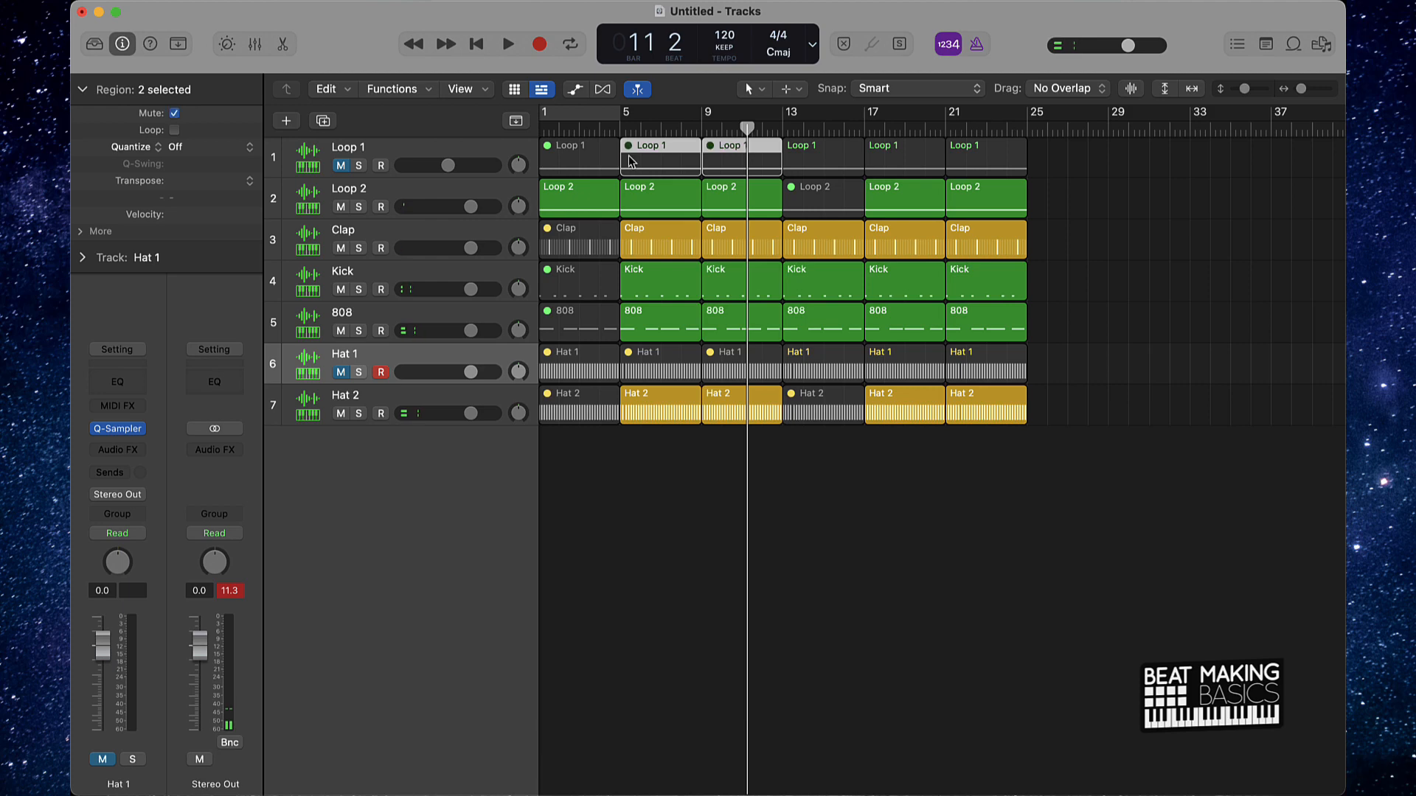
pyautogui.click(340, 165)
# Mute the Loop 2 and Hat 2 regions at bar 17 and unmute the Hat 1 track
pyautogui.click(907, 196)
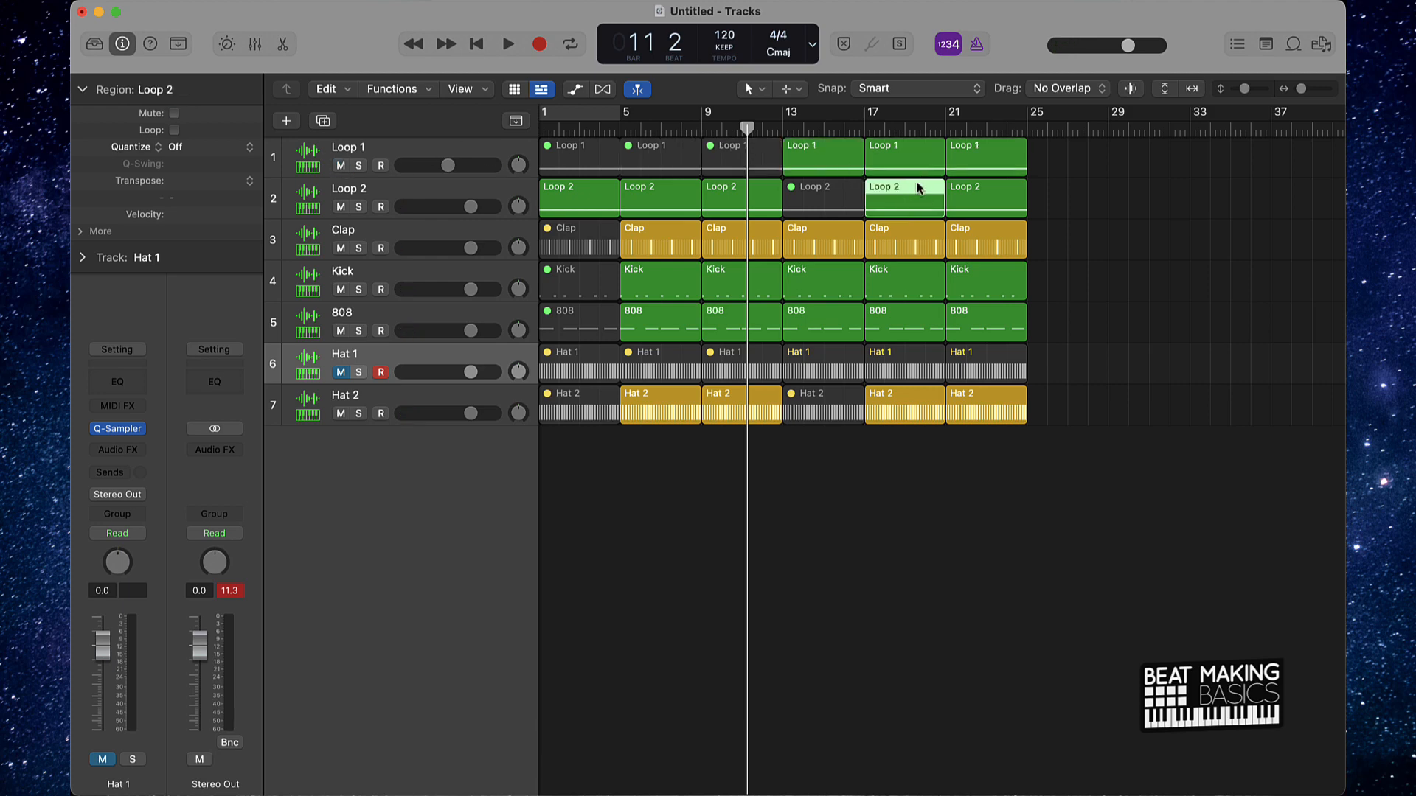
pyautogui.hotkey('ctrl', 'm')
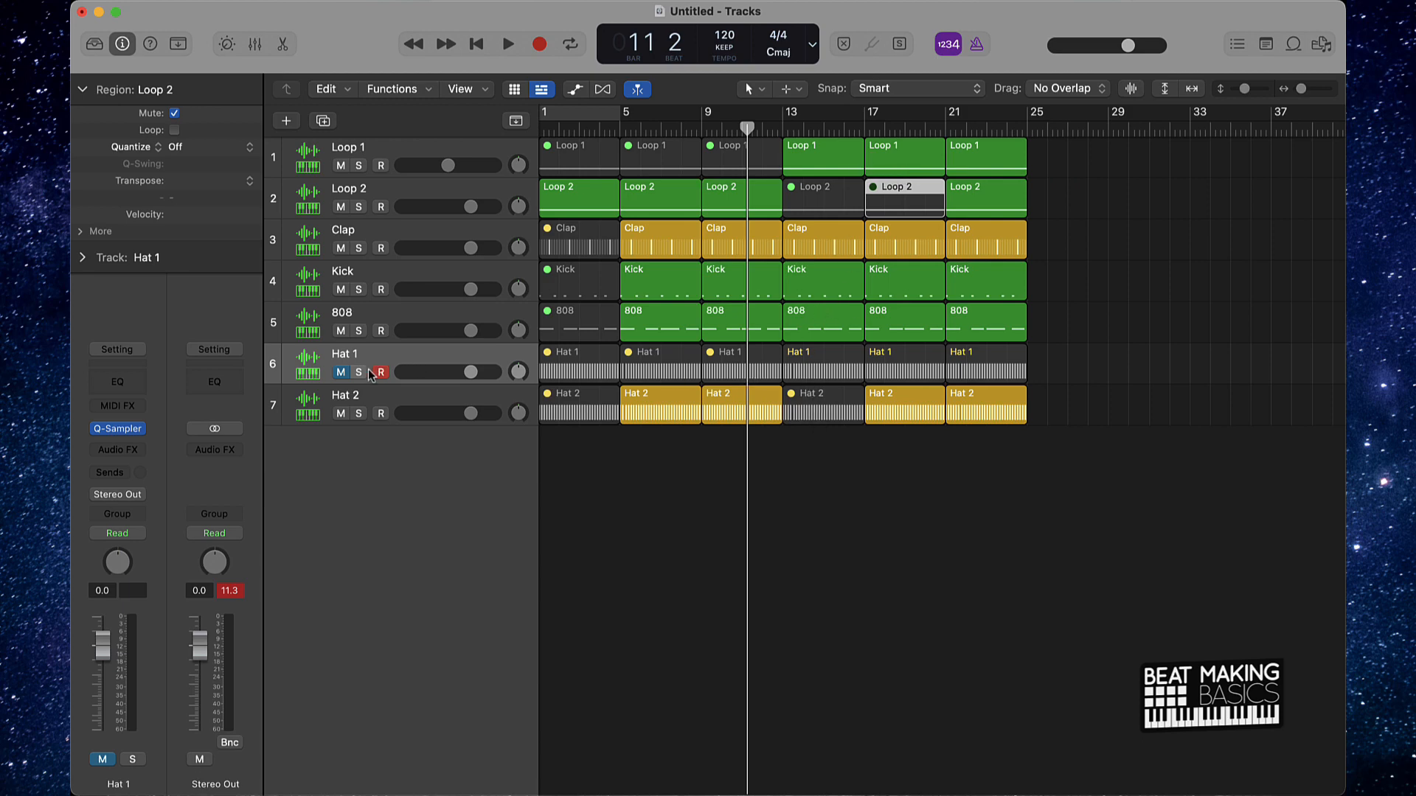
pyautogui.click(340, 373)
pyautogui.click(913, 401)
pyautogui.hotkey('ctrl', 'm')
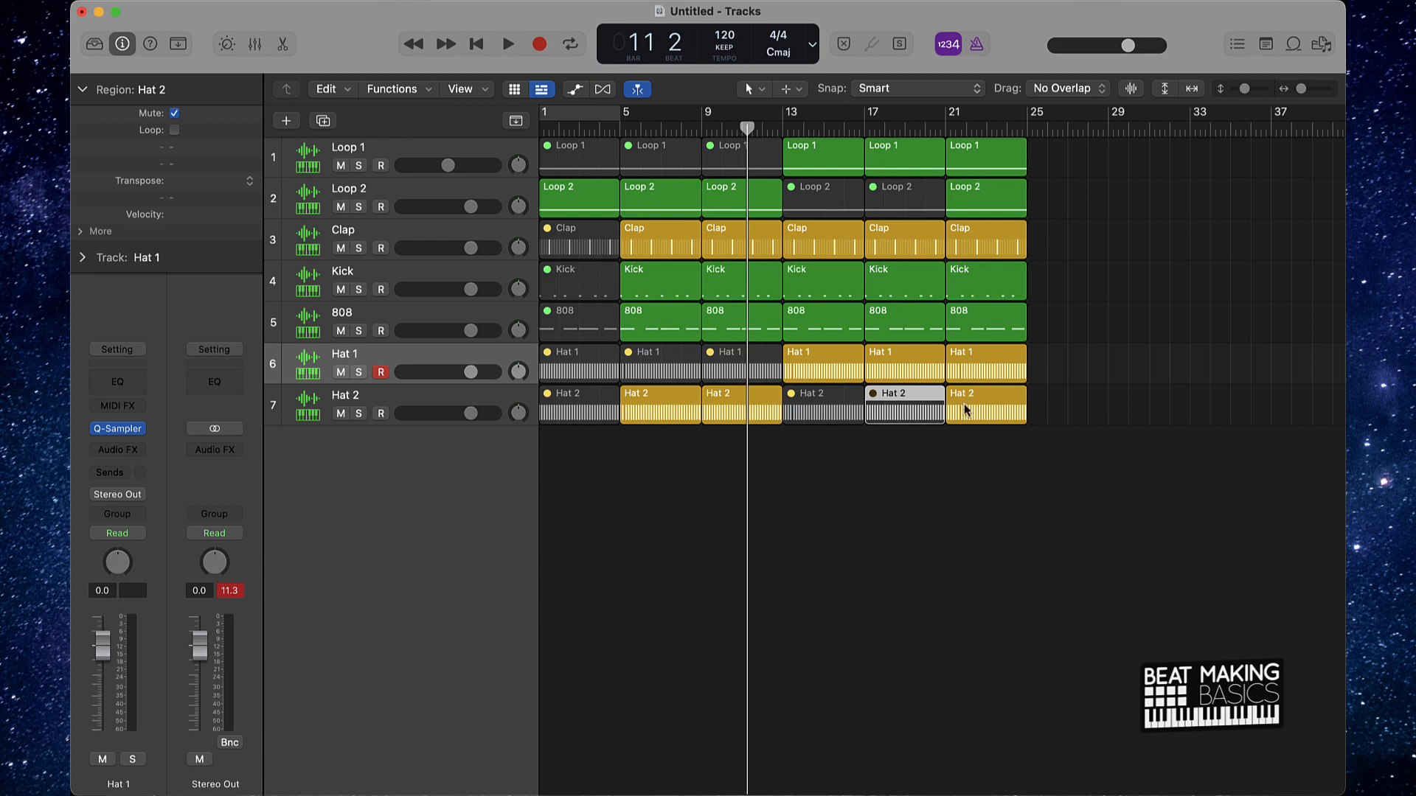
# Mute the regions at bar 21 on all seven tracks and return the playhead to the start
pyautogui.moveTo(985, 502); pyautogui.dragTo(1052, 74)
pyautogui.hotkey('ctrl', 'm')
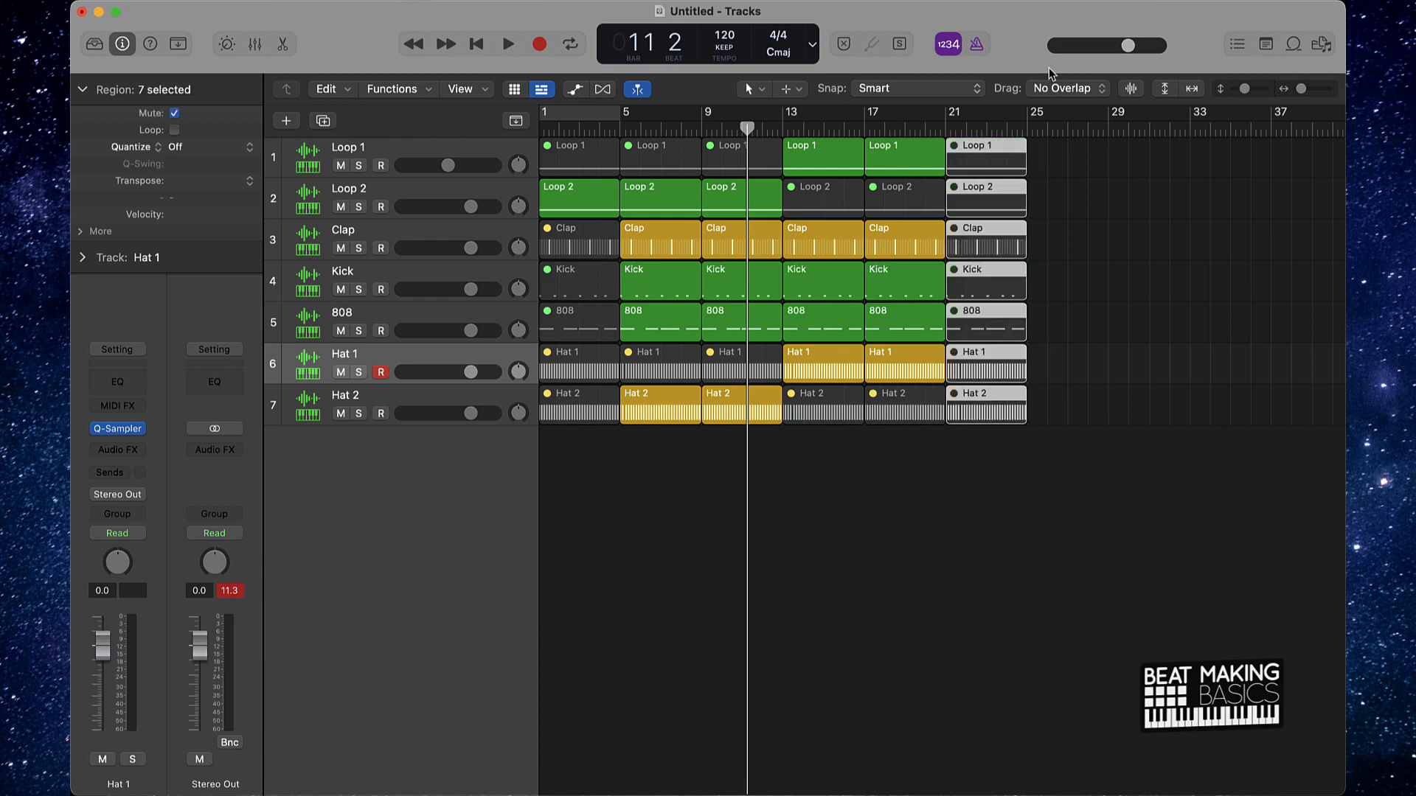
pyautogui.press('Return')
pyautogui.click(907, 504)
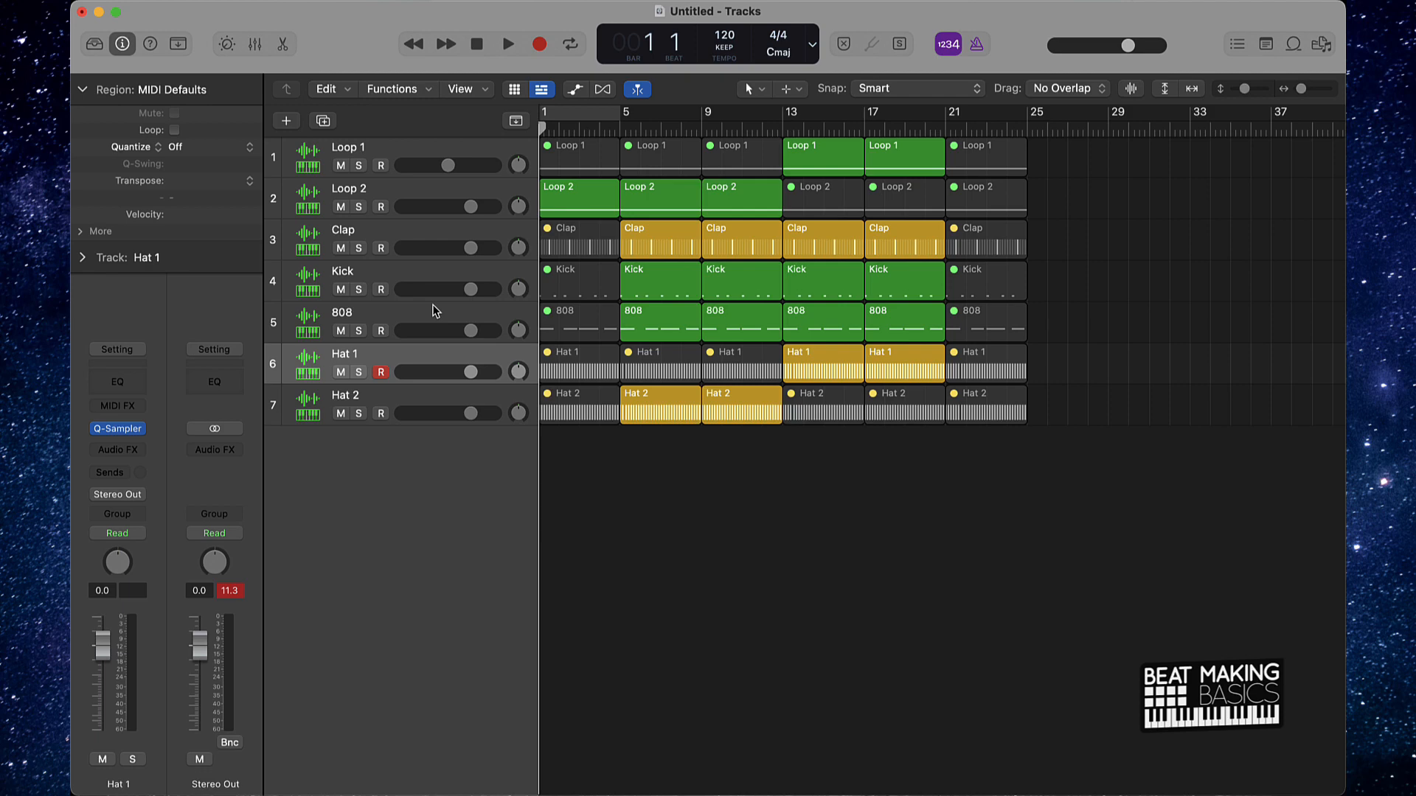
# Play the arrangement from the start and lower the Hat 1 volume to -2.0 dB and Hat 2 to -2.3 dB
pyautogui.press('space')
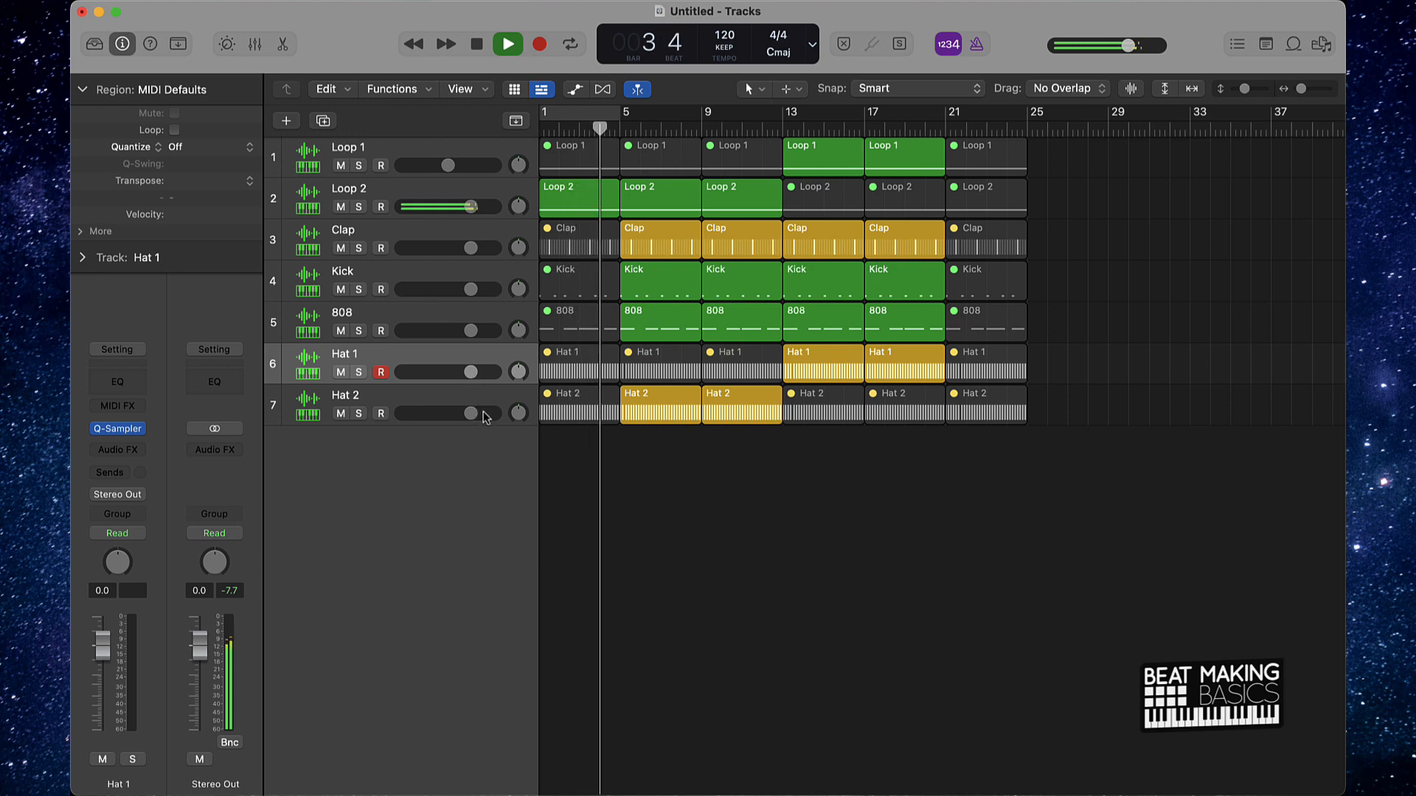
pyautogui.moveTo(473, 414); pyautogui.dragTo(460, 417)
pyautogui.keyDown('shift'); pyautogui.click(450, 398); pyautogui.keyUp('shift')
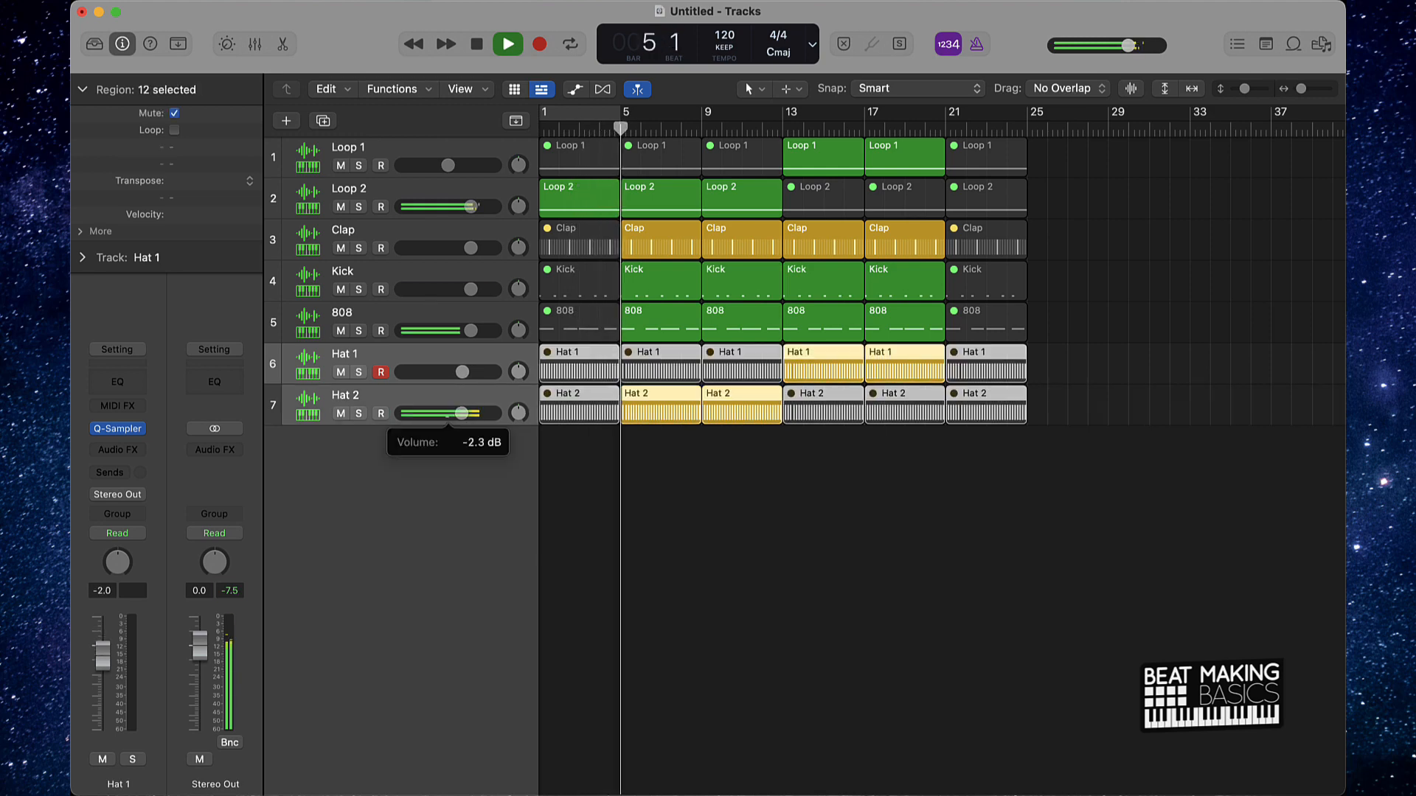
pyautogui.click(537, 441)
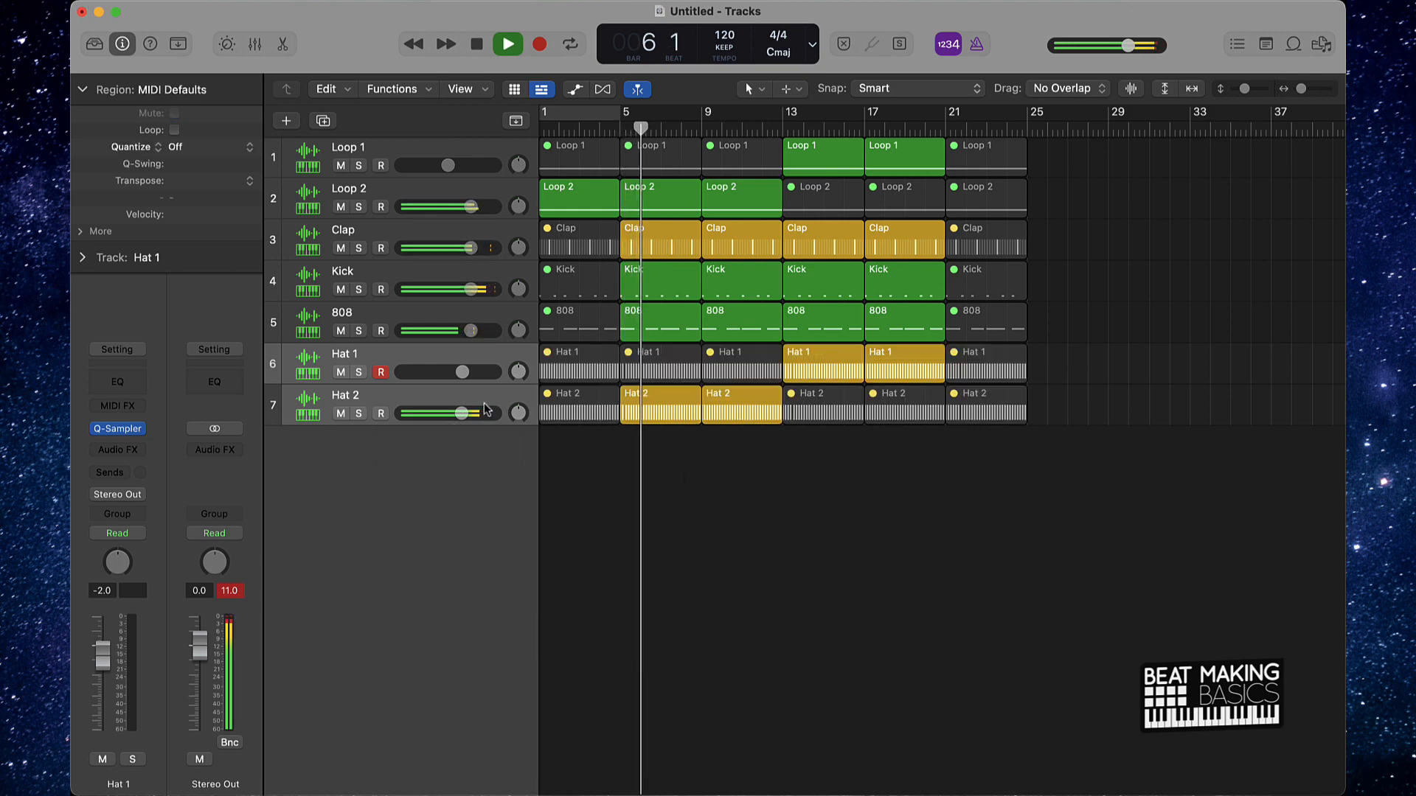
pyautogui.click(480, 389)
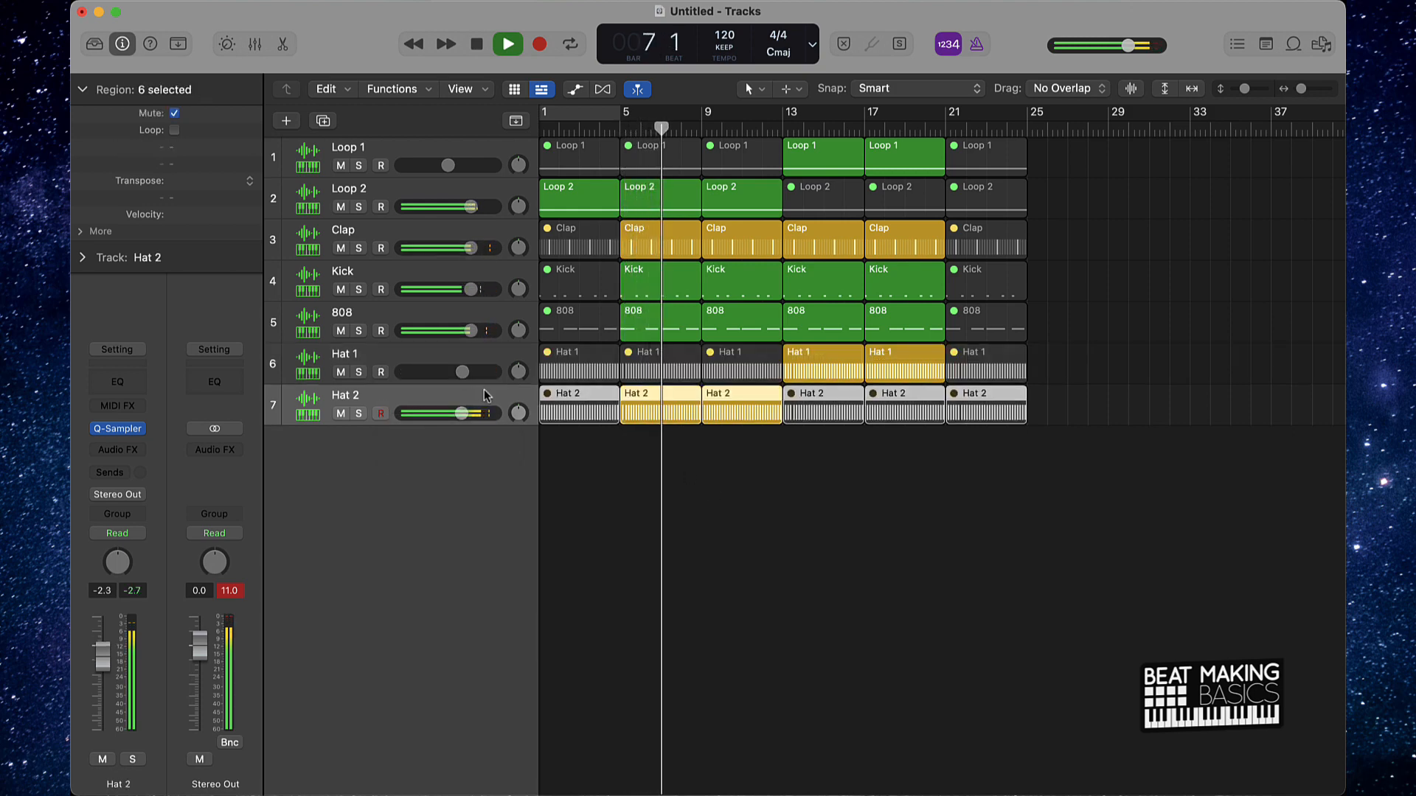
pyautogui.click(782, 528)
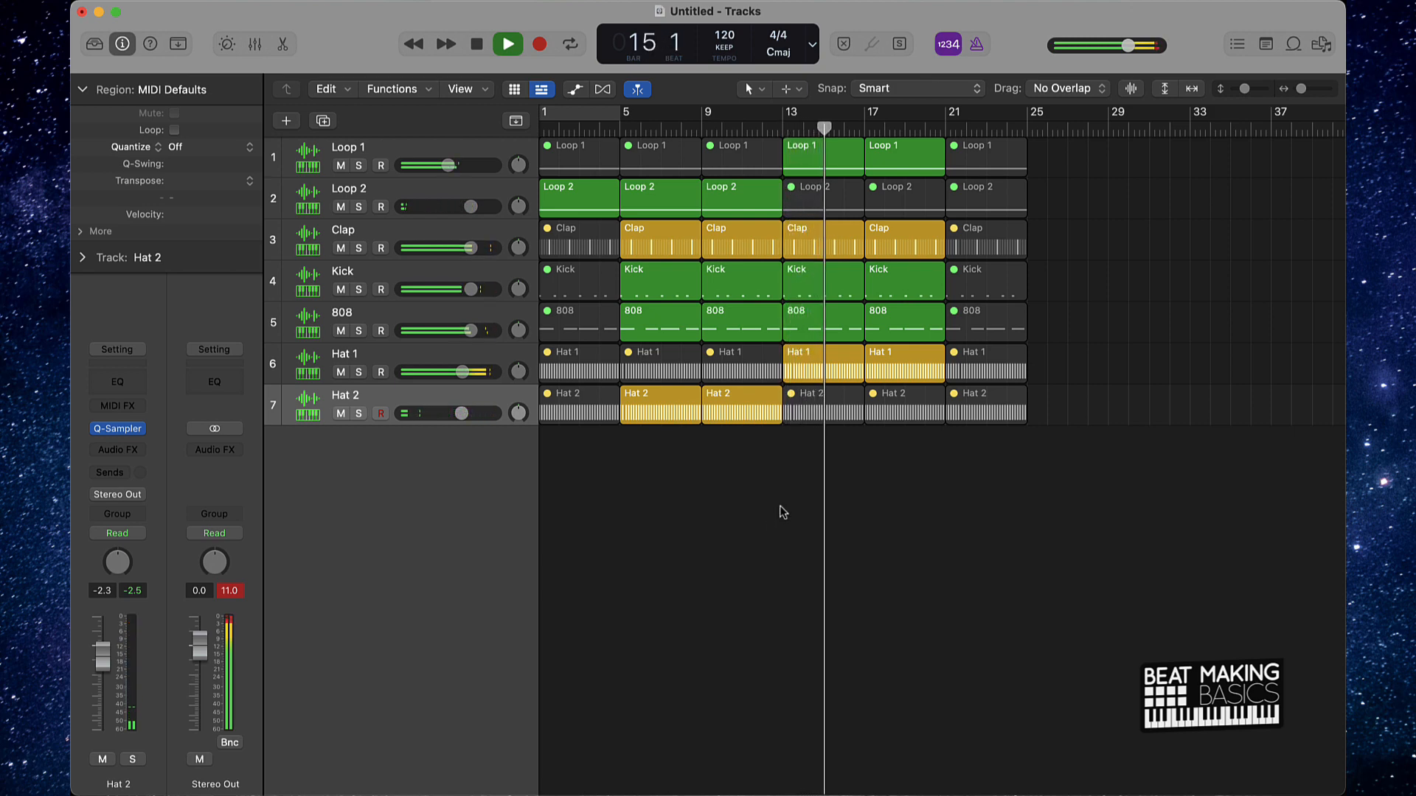
# Set an active cycle range from bar 1 to bar 21 over the arrangement
pyautogui.hscroll(-1, 813, 458)
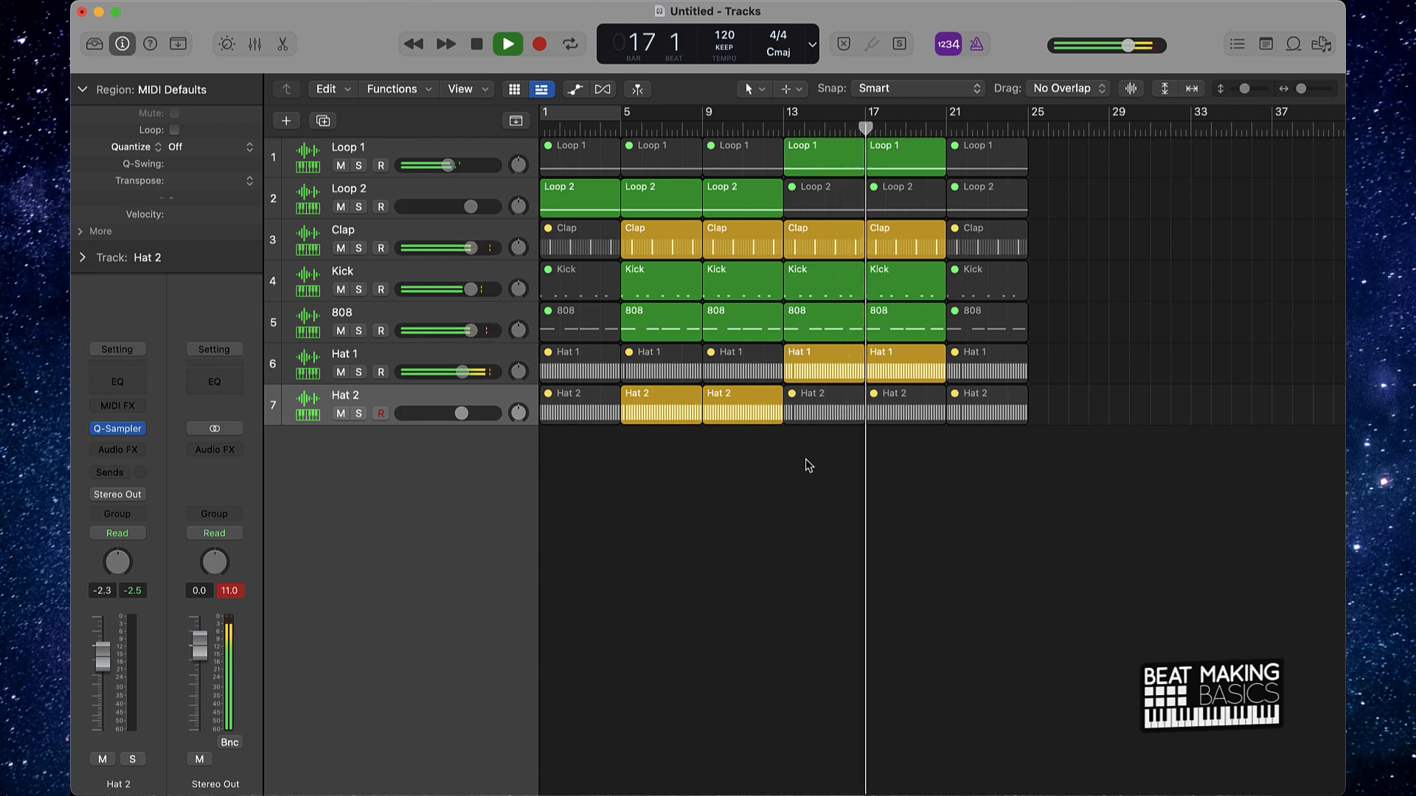
pyautogui.hscroll(-1, 665, 153)
pyautogui.click(613, 116)
pyautogui.moveTo(613, 115); pyautogui.dragTo(951, 122)
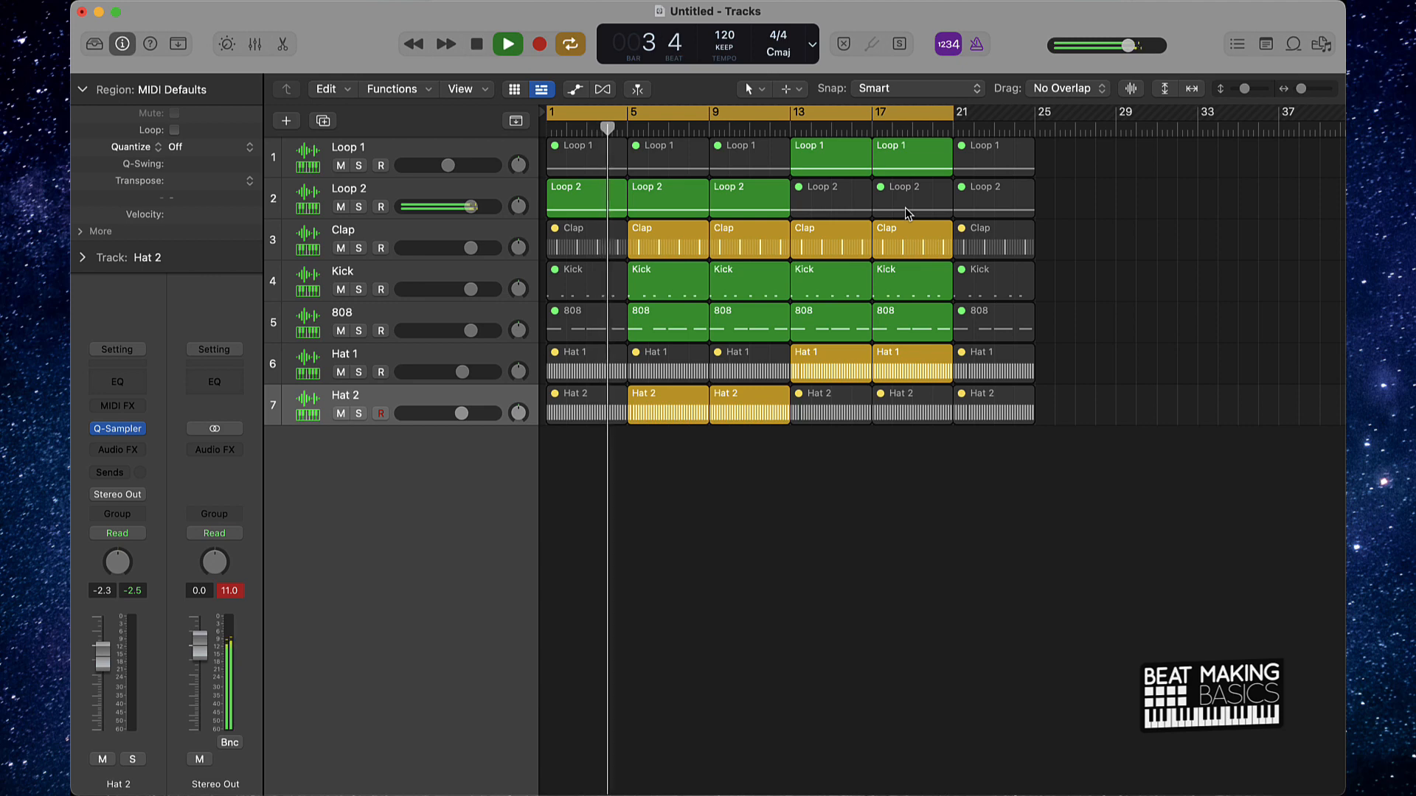
# Stop playback and reset the peak level display on the Stereo Out channel
pyautogui.press('space')
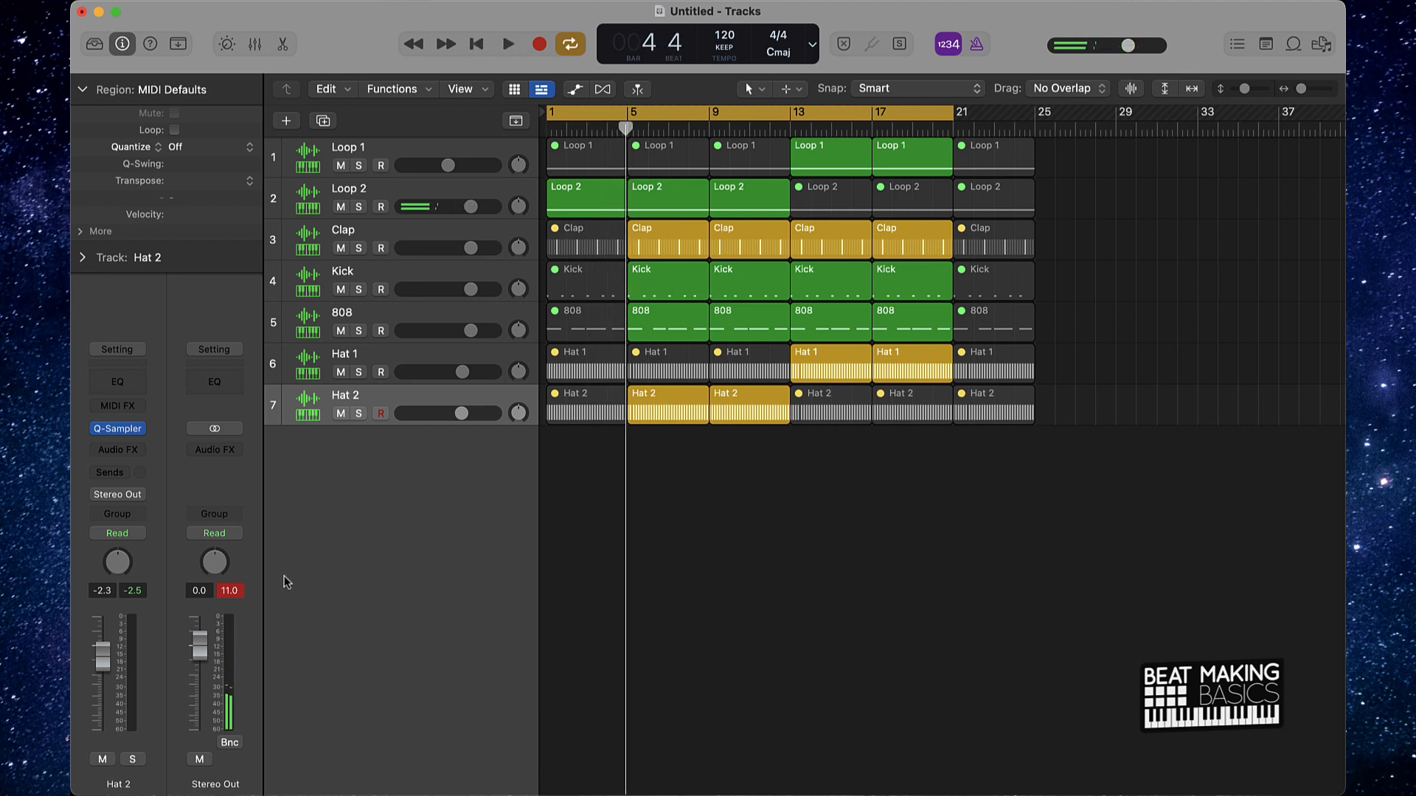
pyautogui.click(240, 591)
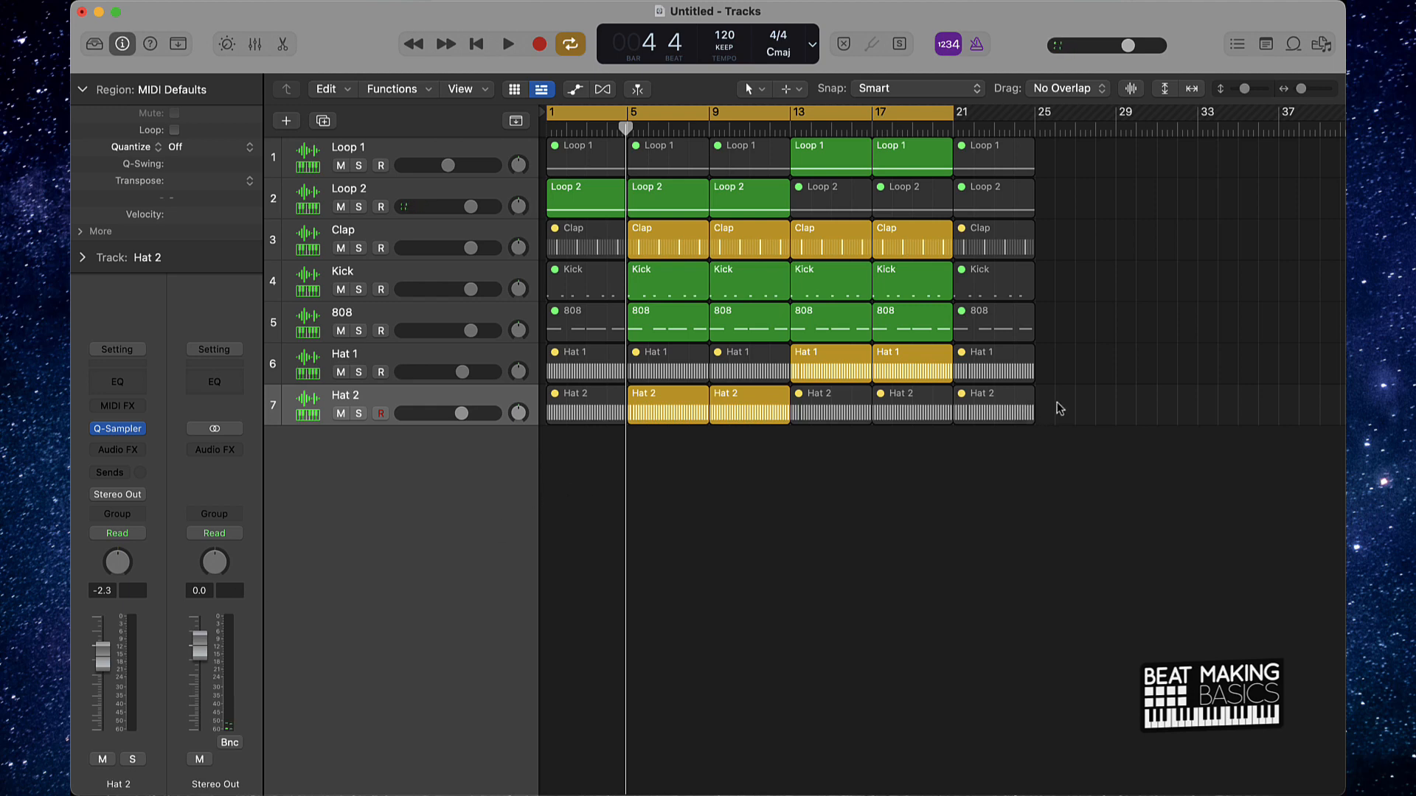